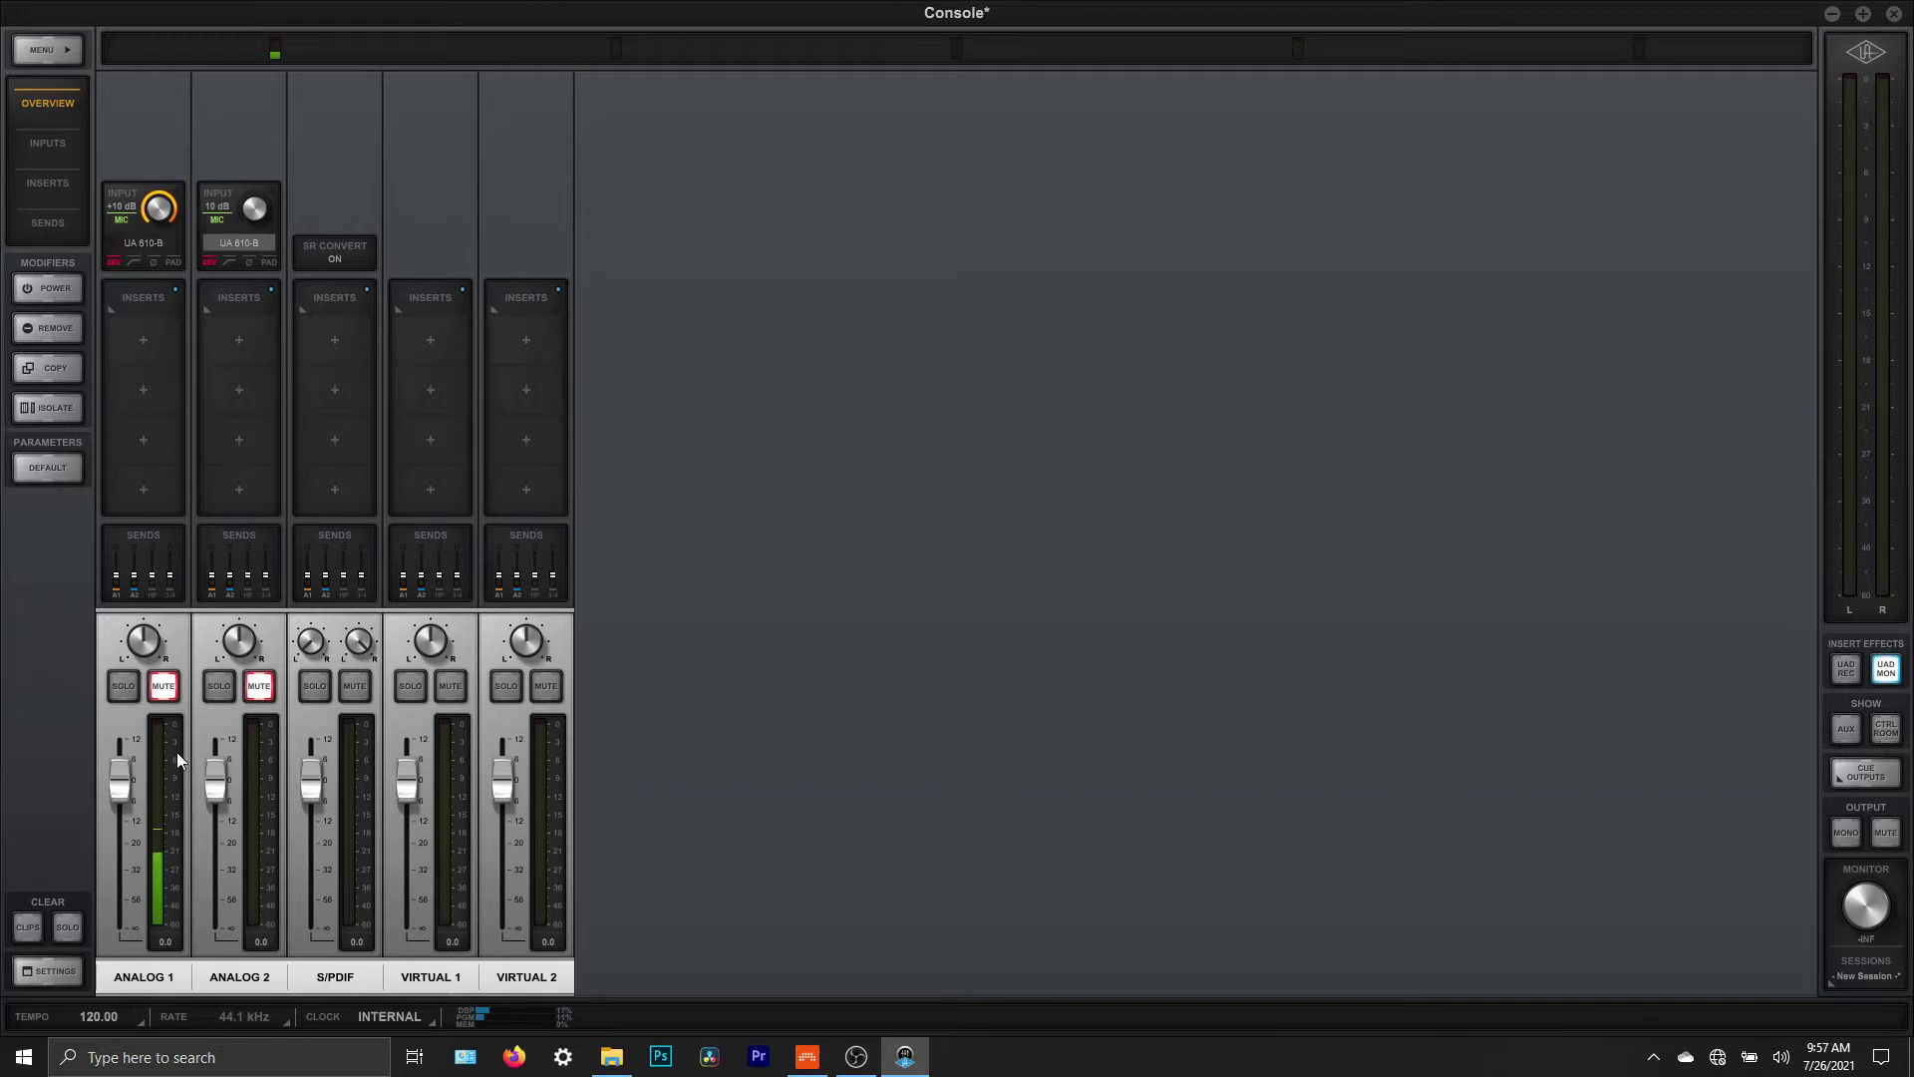
# Step: Inspect the UA 610-B preamp settings on the Analog 1 channel and close the preamp window
pyautogui.click(140, 242)
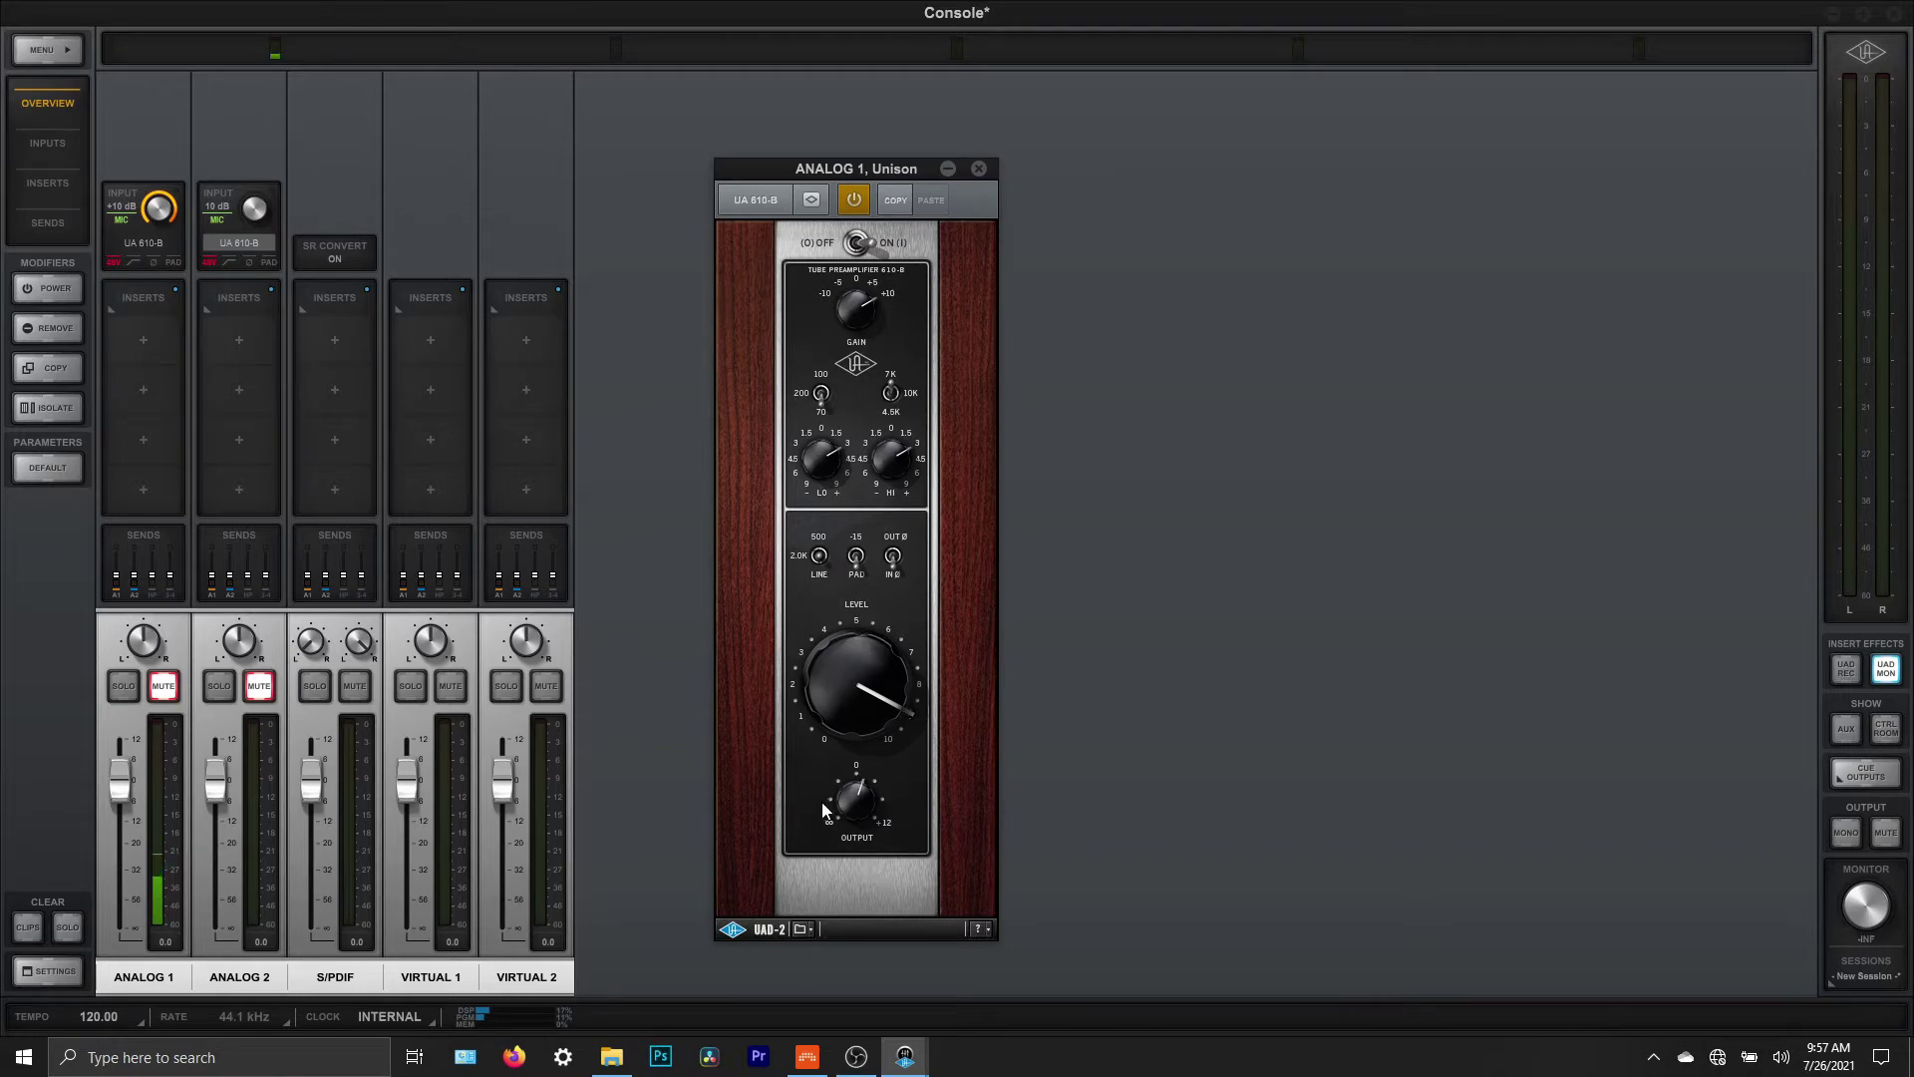
pyautogui.click(980, 169)
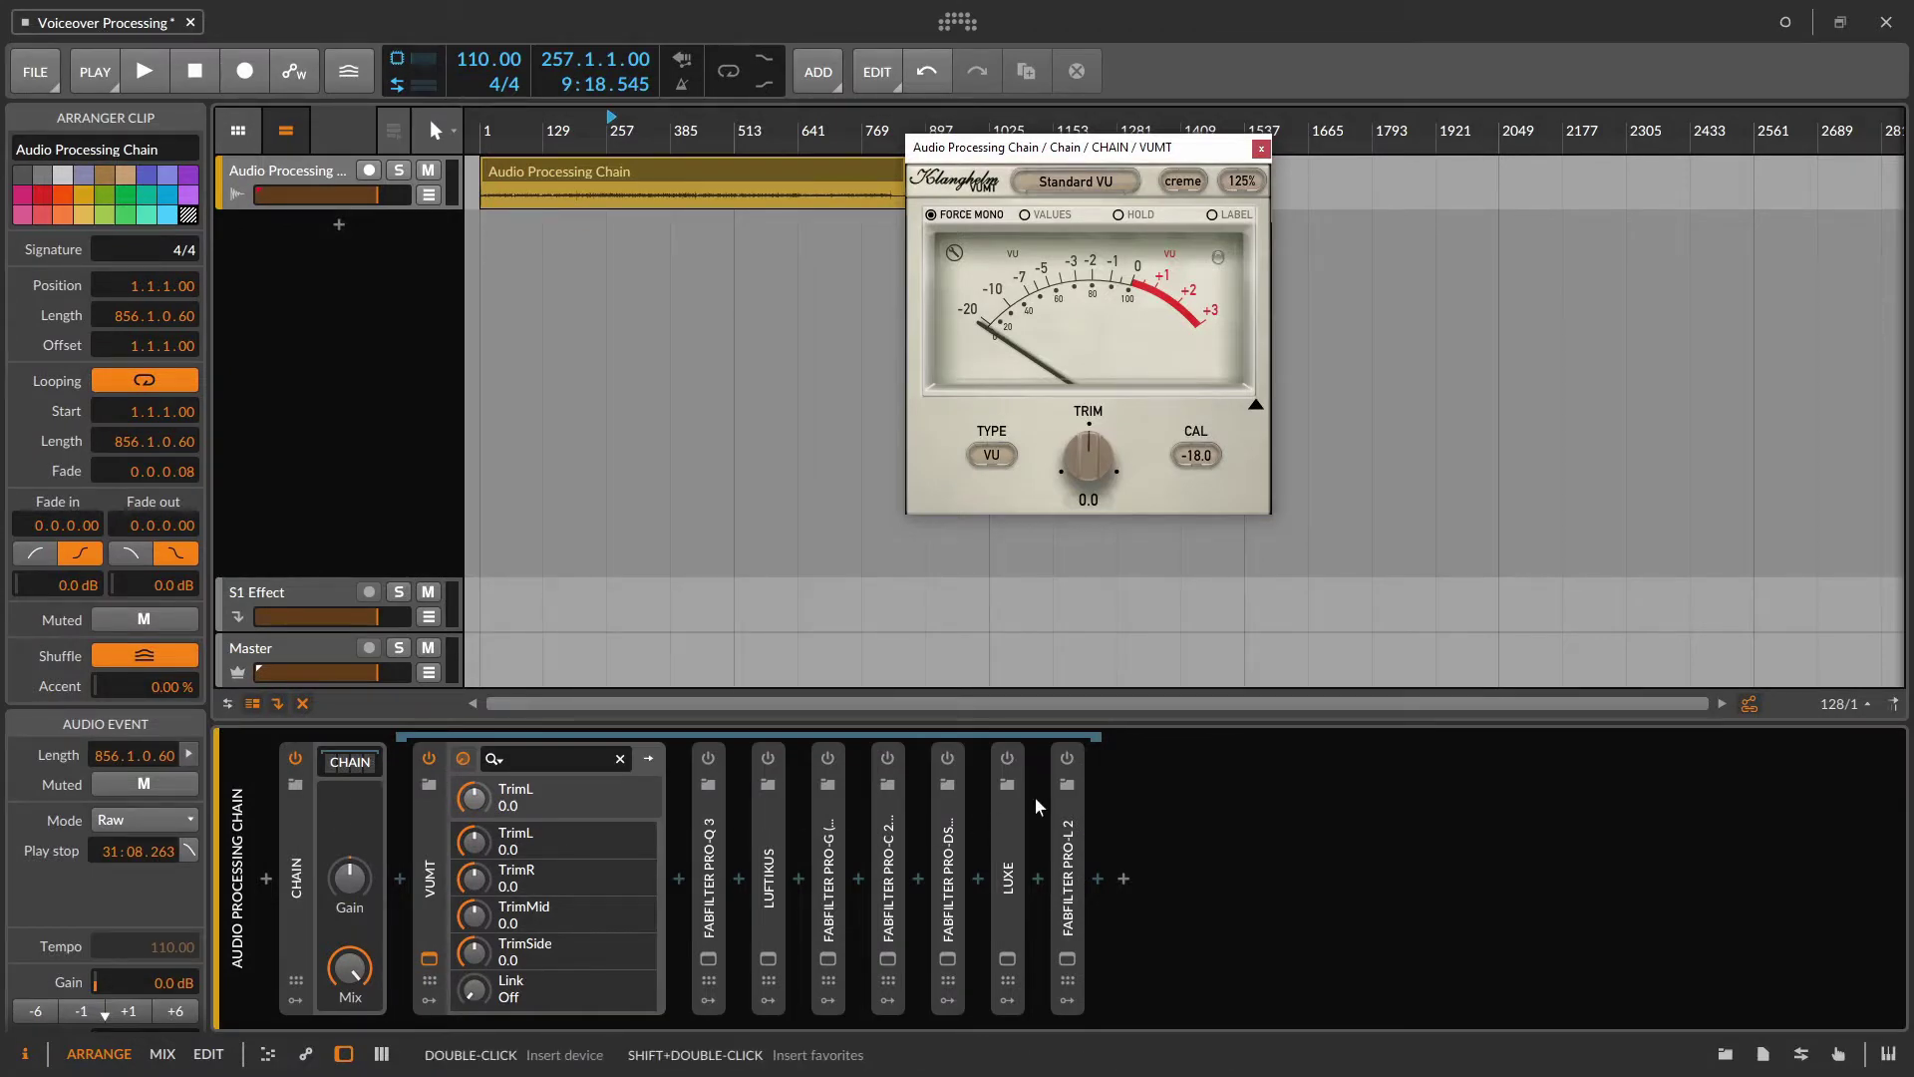
# Step: Play the Audio Processing Chain track and check its level on the track meter
pyautogui.click(646, 177)
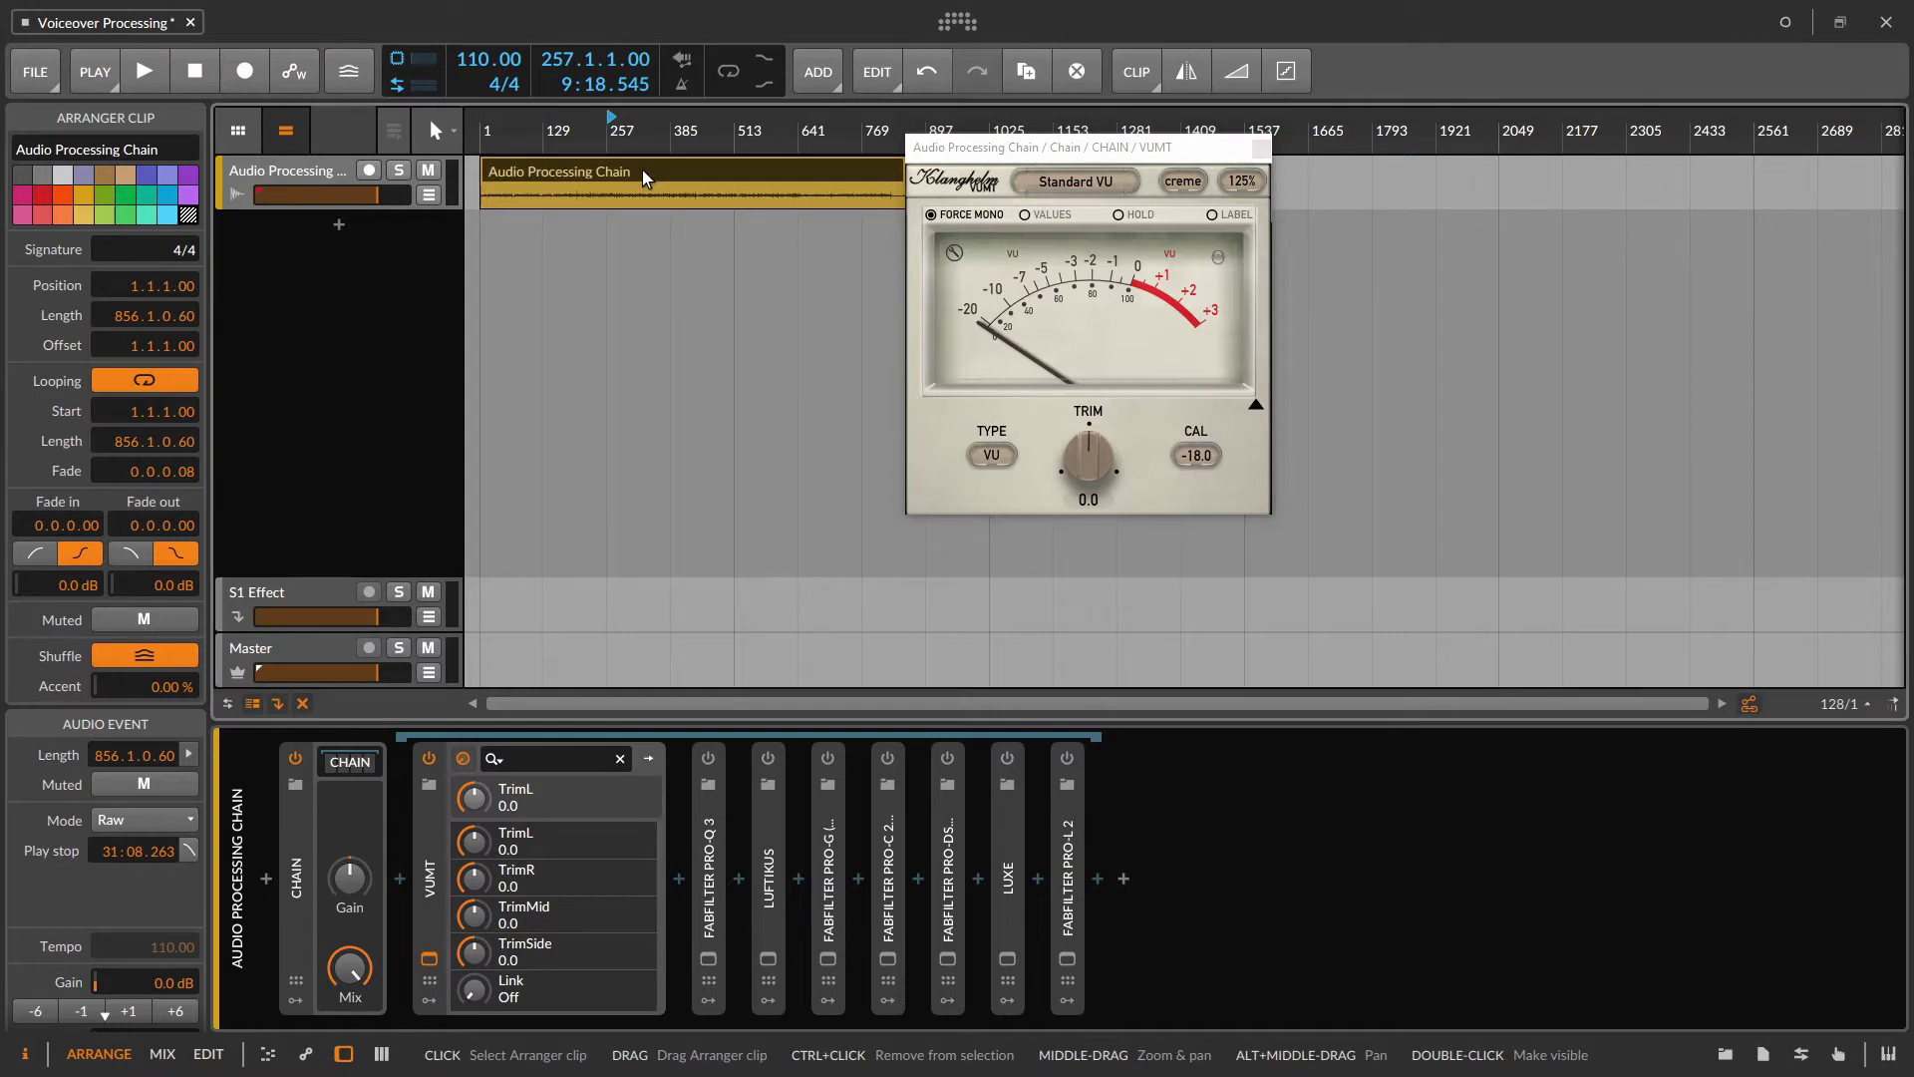
pyautogui.click(137, 831)
pyautogui.click(136, 832)
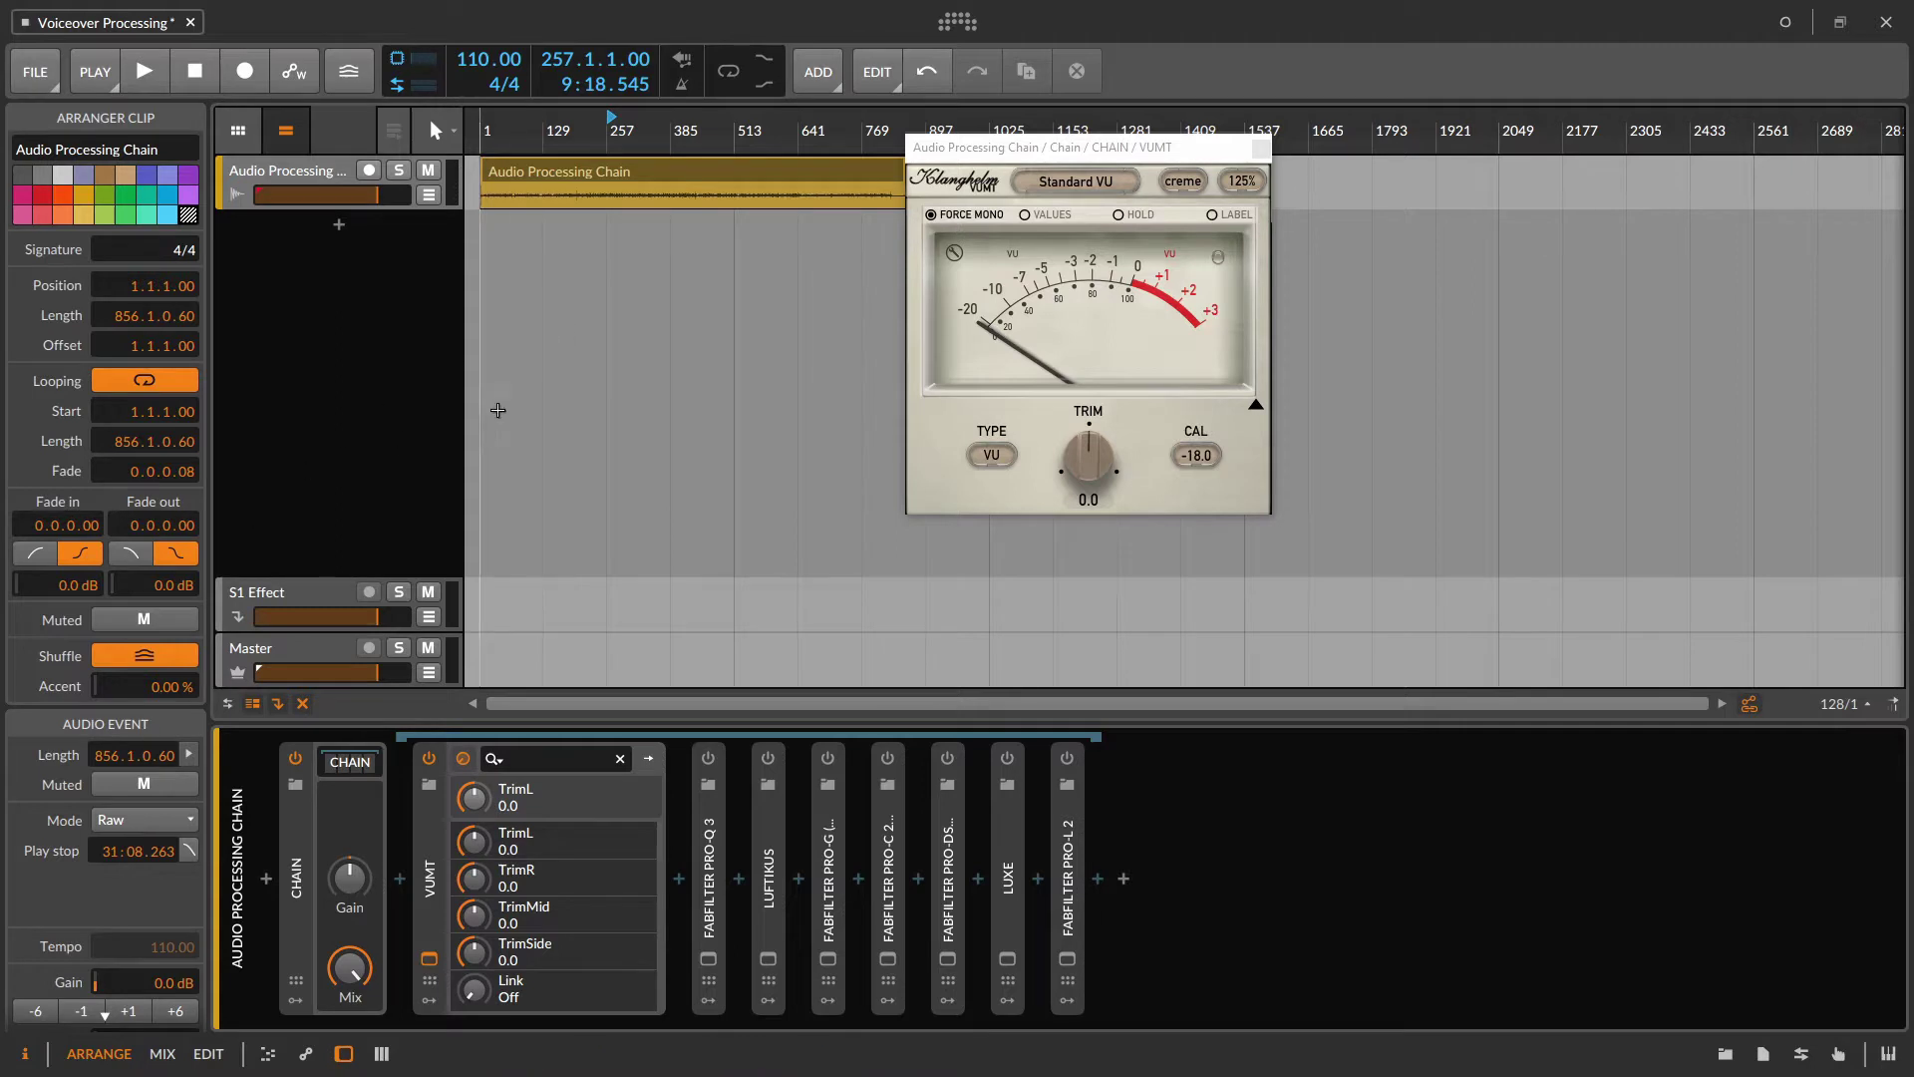
pyautogui.press('space')
pyautogui.click(418, 205)
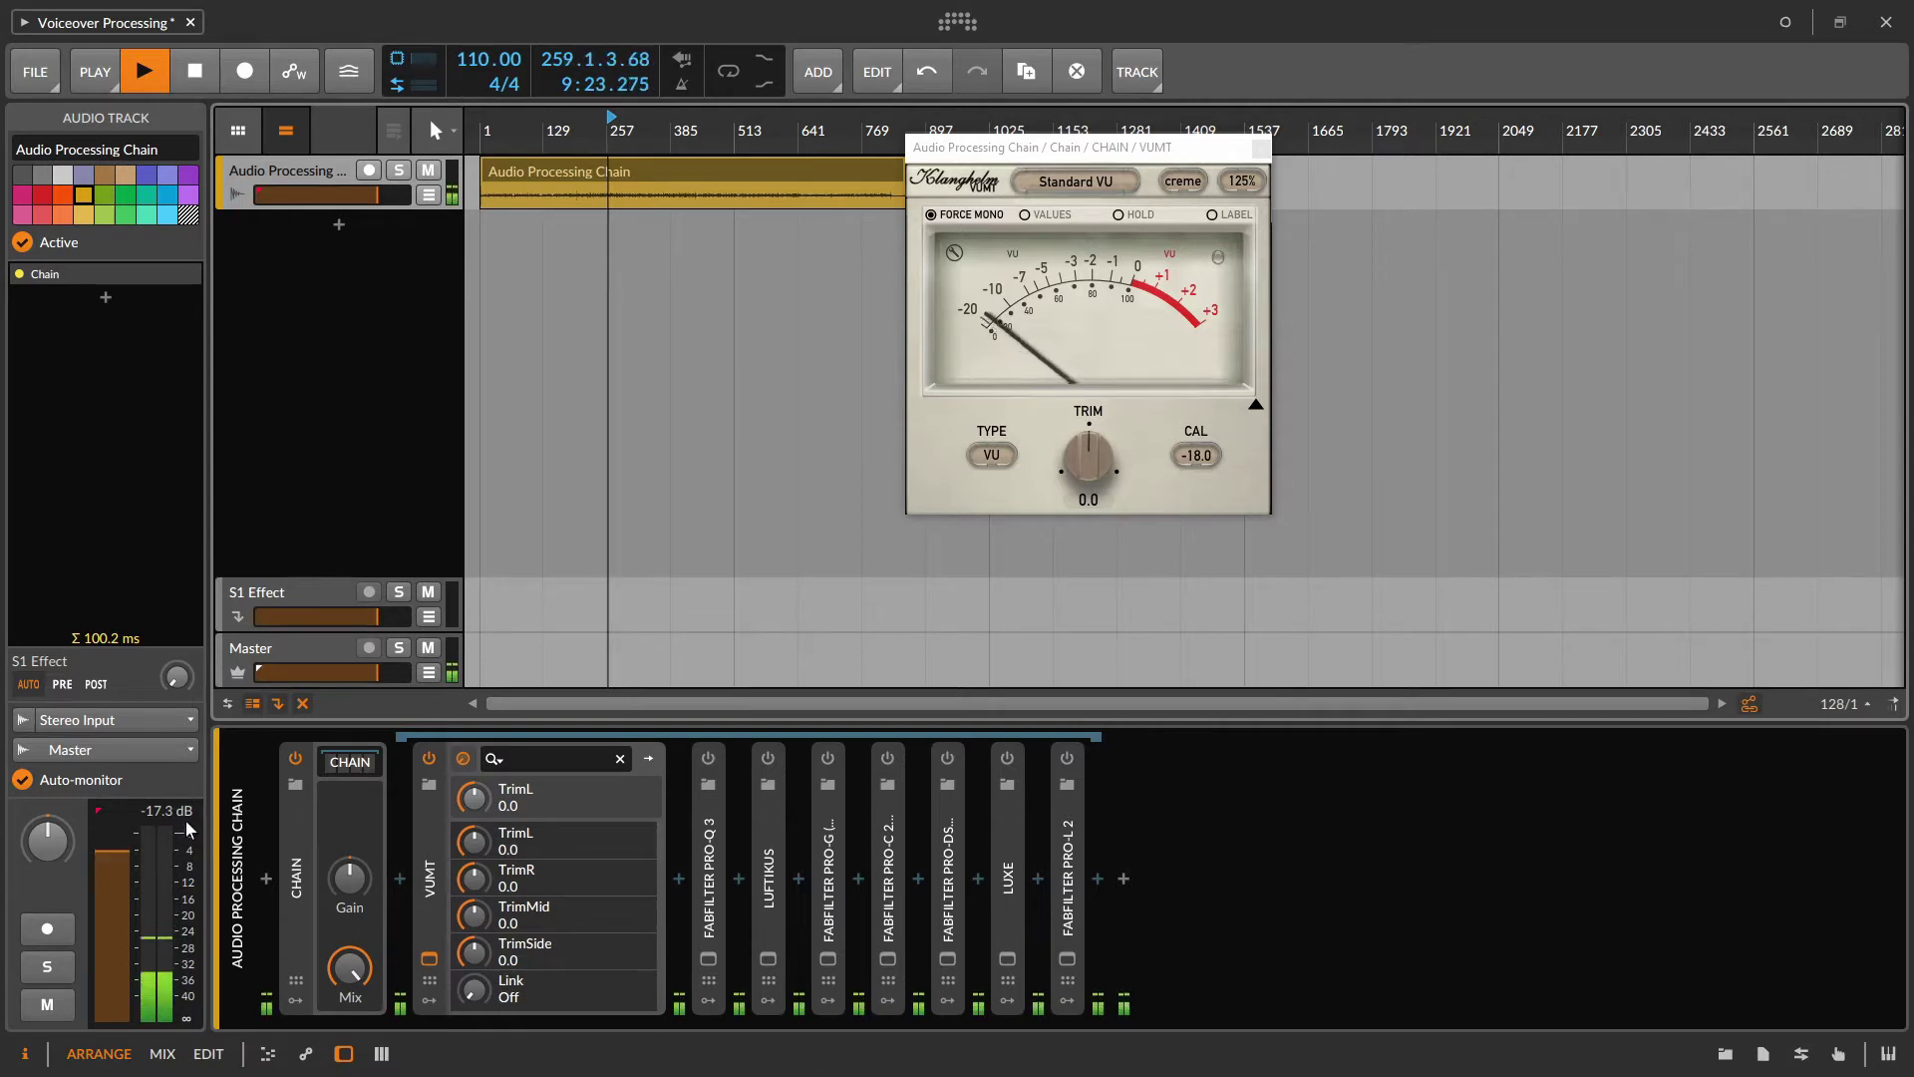
pyautogui.press('space')
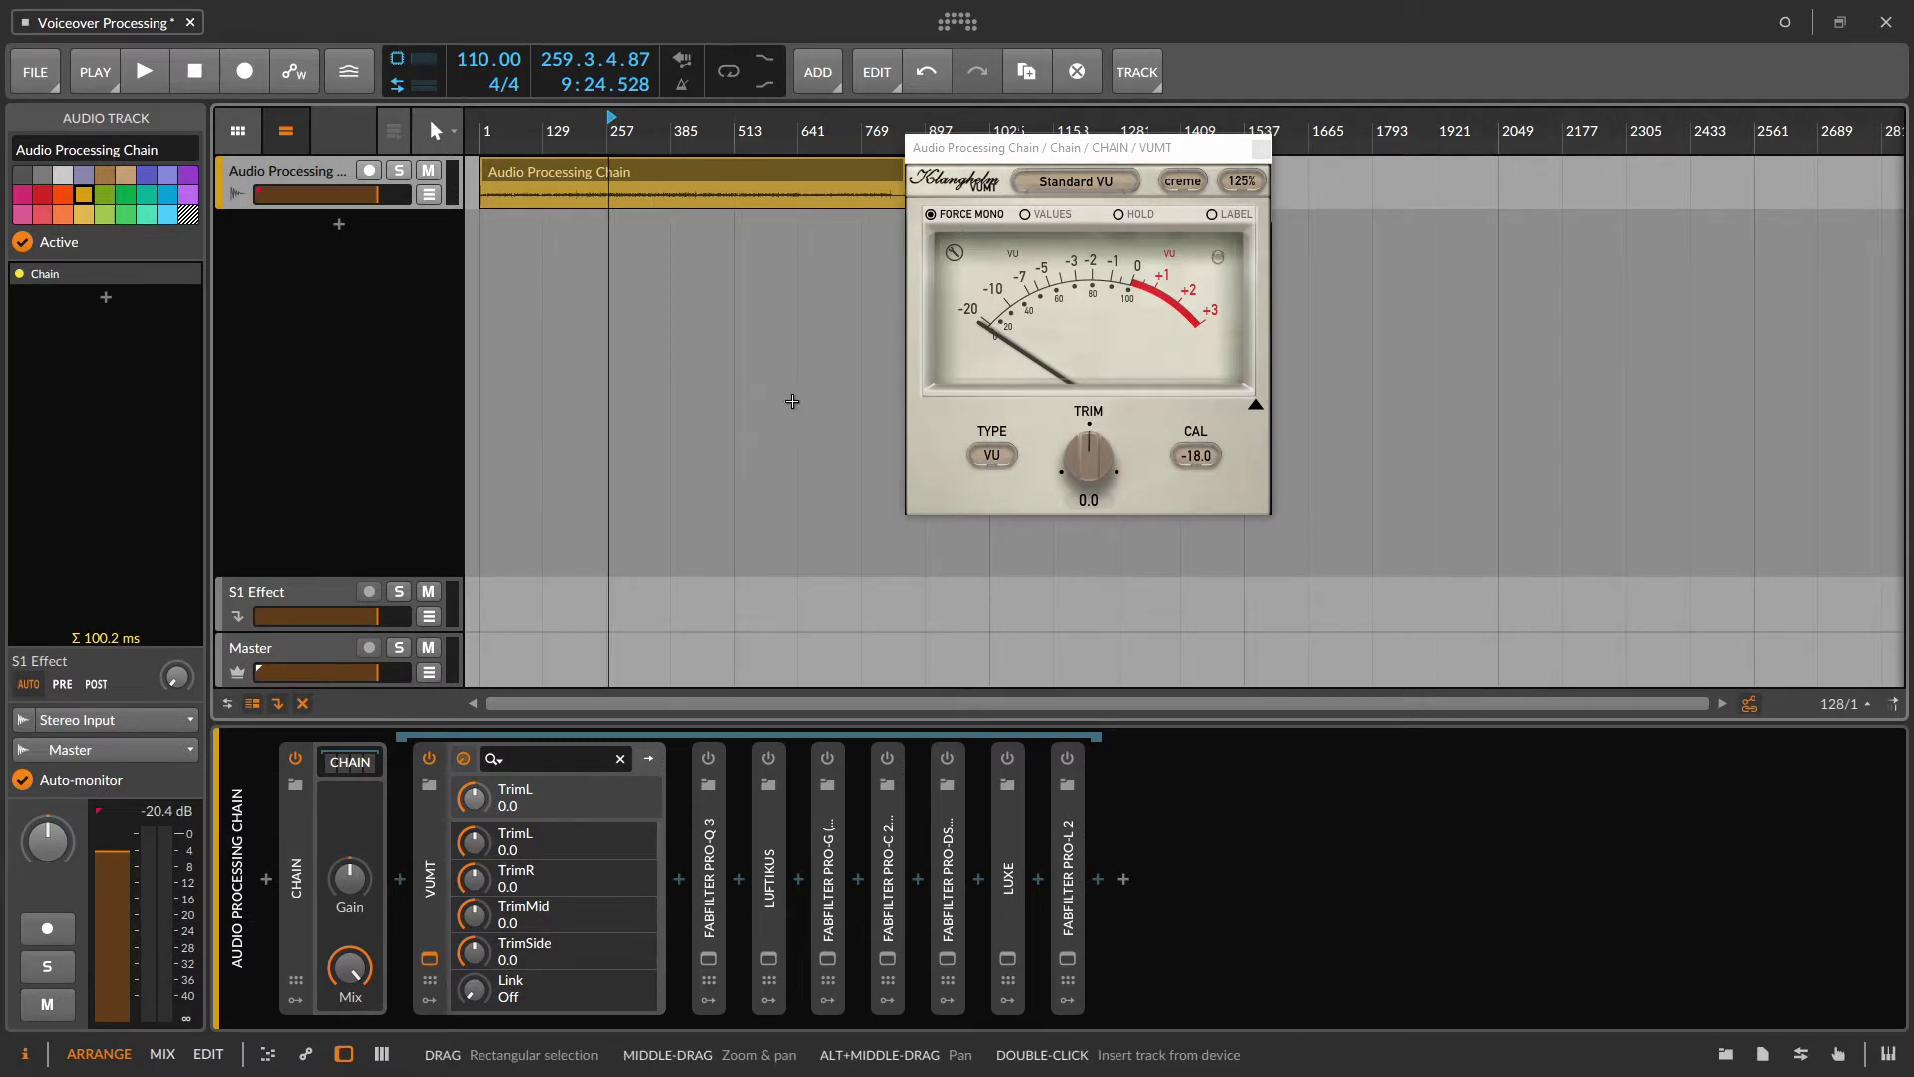
# Step: Try the blue skin and the numeric values display on the VUMT meter, and restore the creme look without values
pyautogui.click(1184, 180)
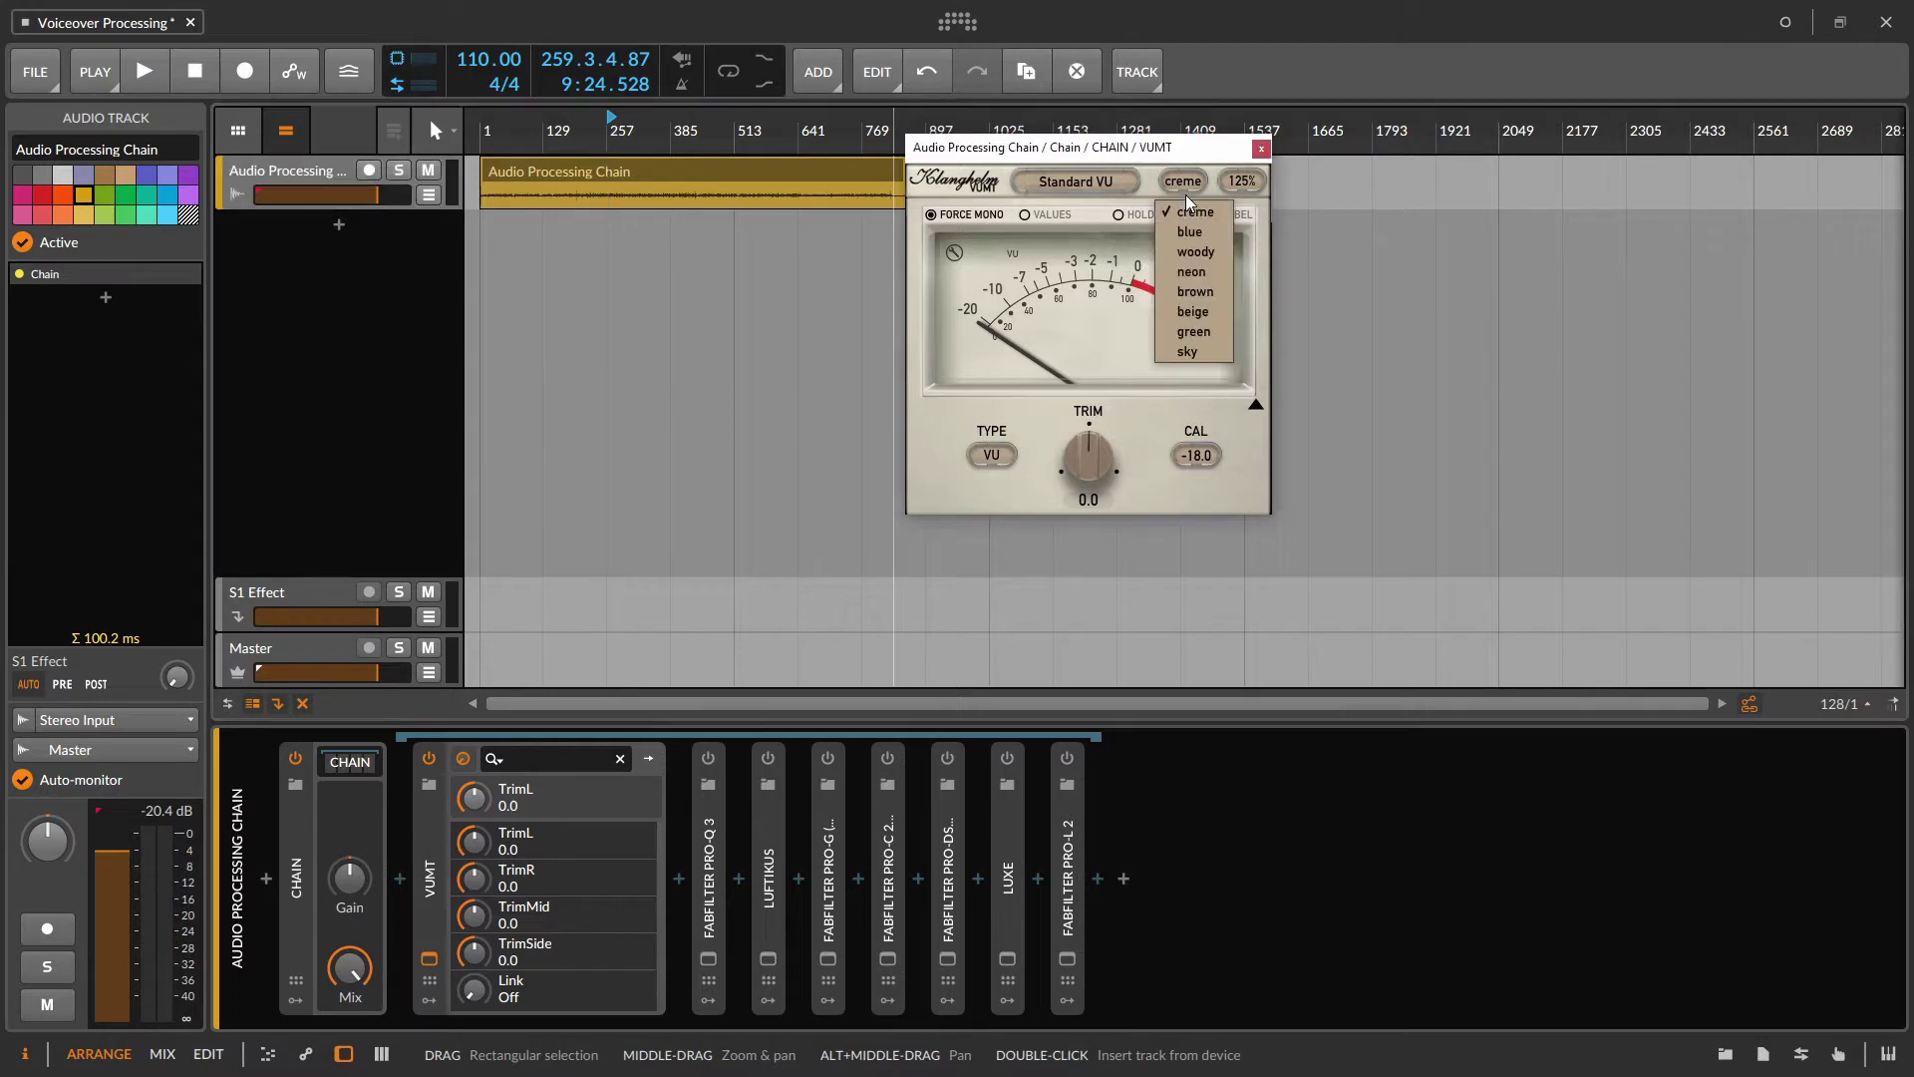
pyautogui.click(1204, 234)
pyautogui.click(1184, 180)
pyautogui.click(1204, 212)
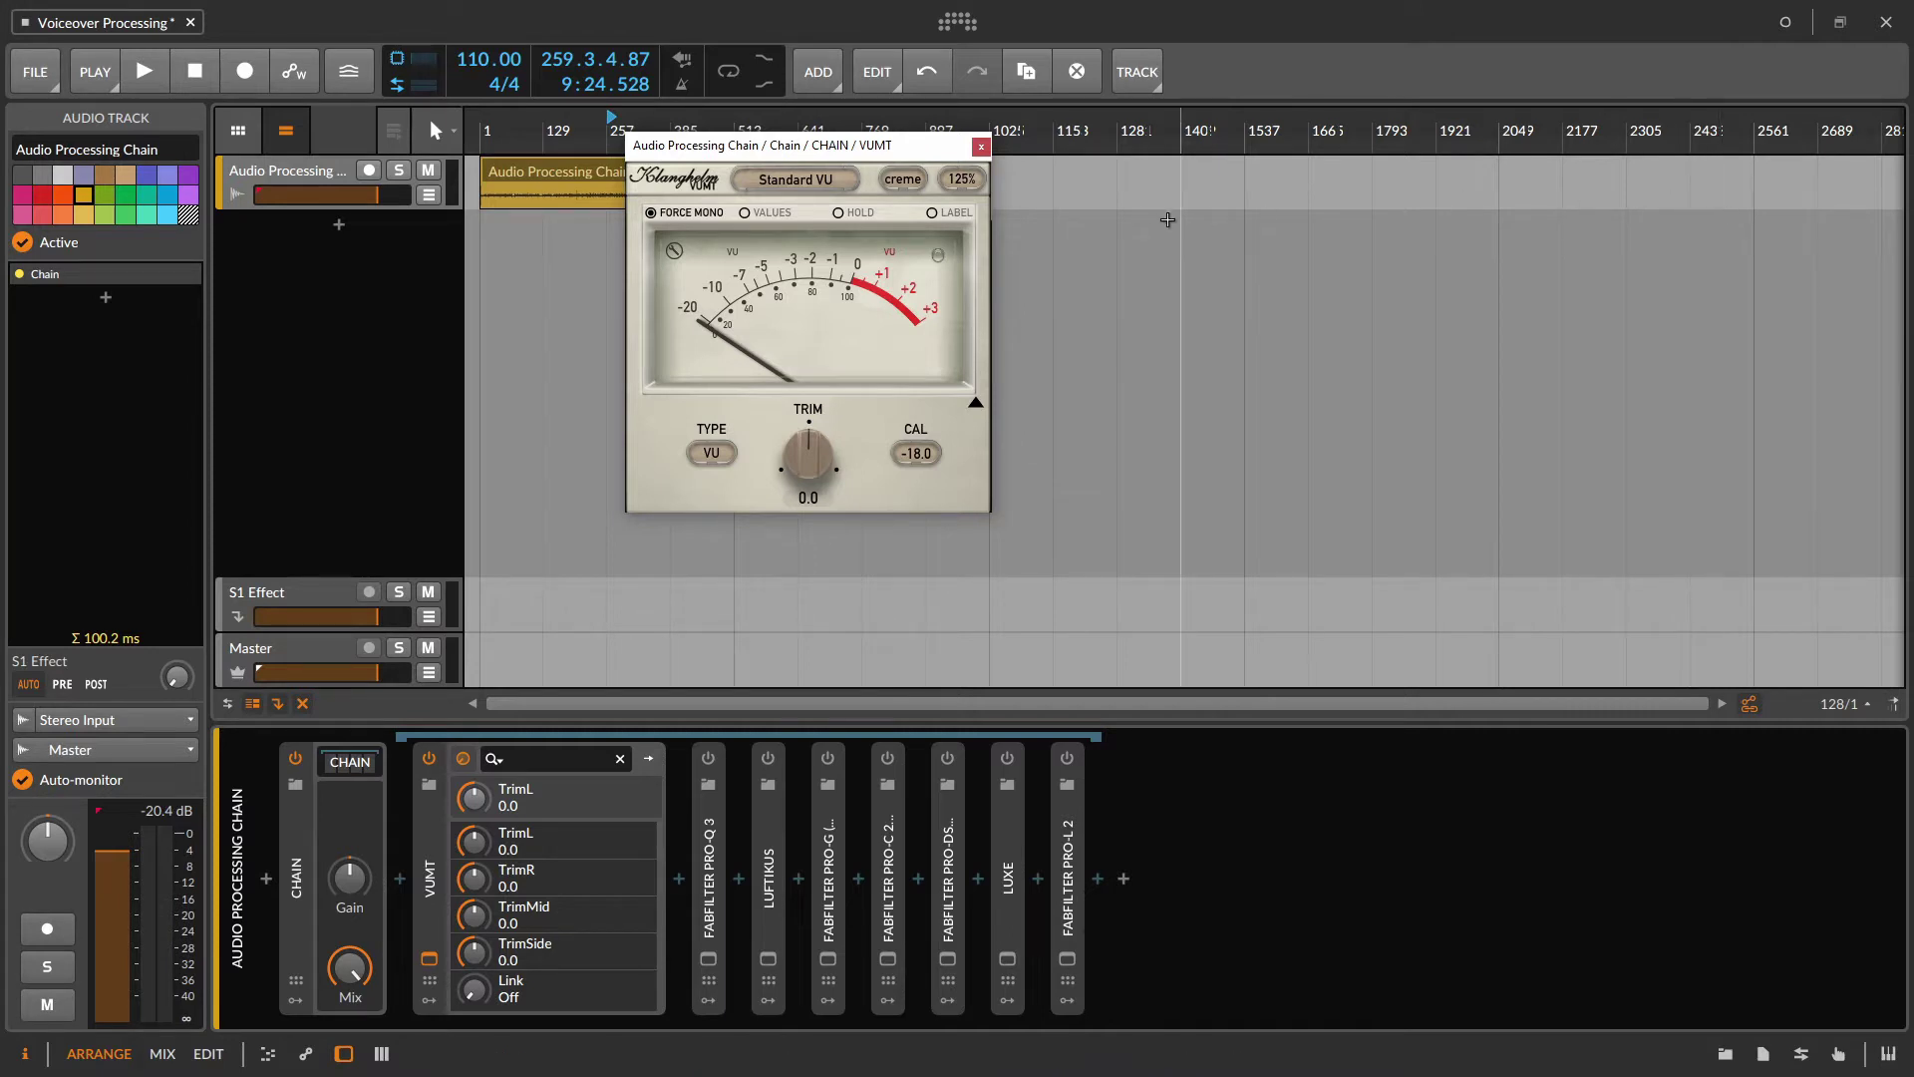
pyautogui.click(769, 222)
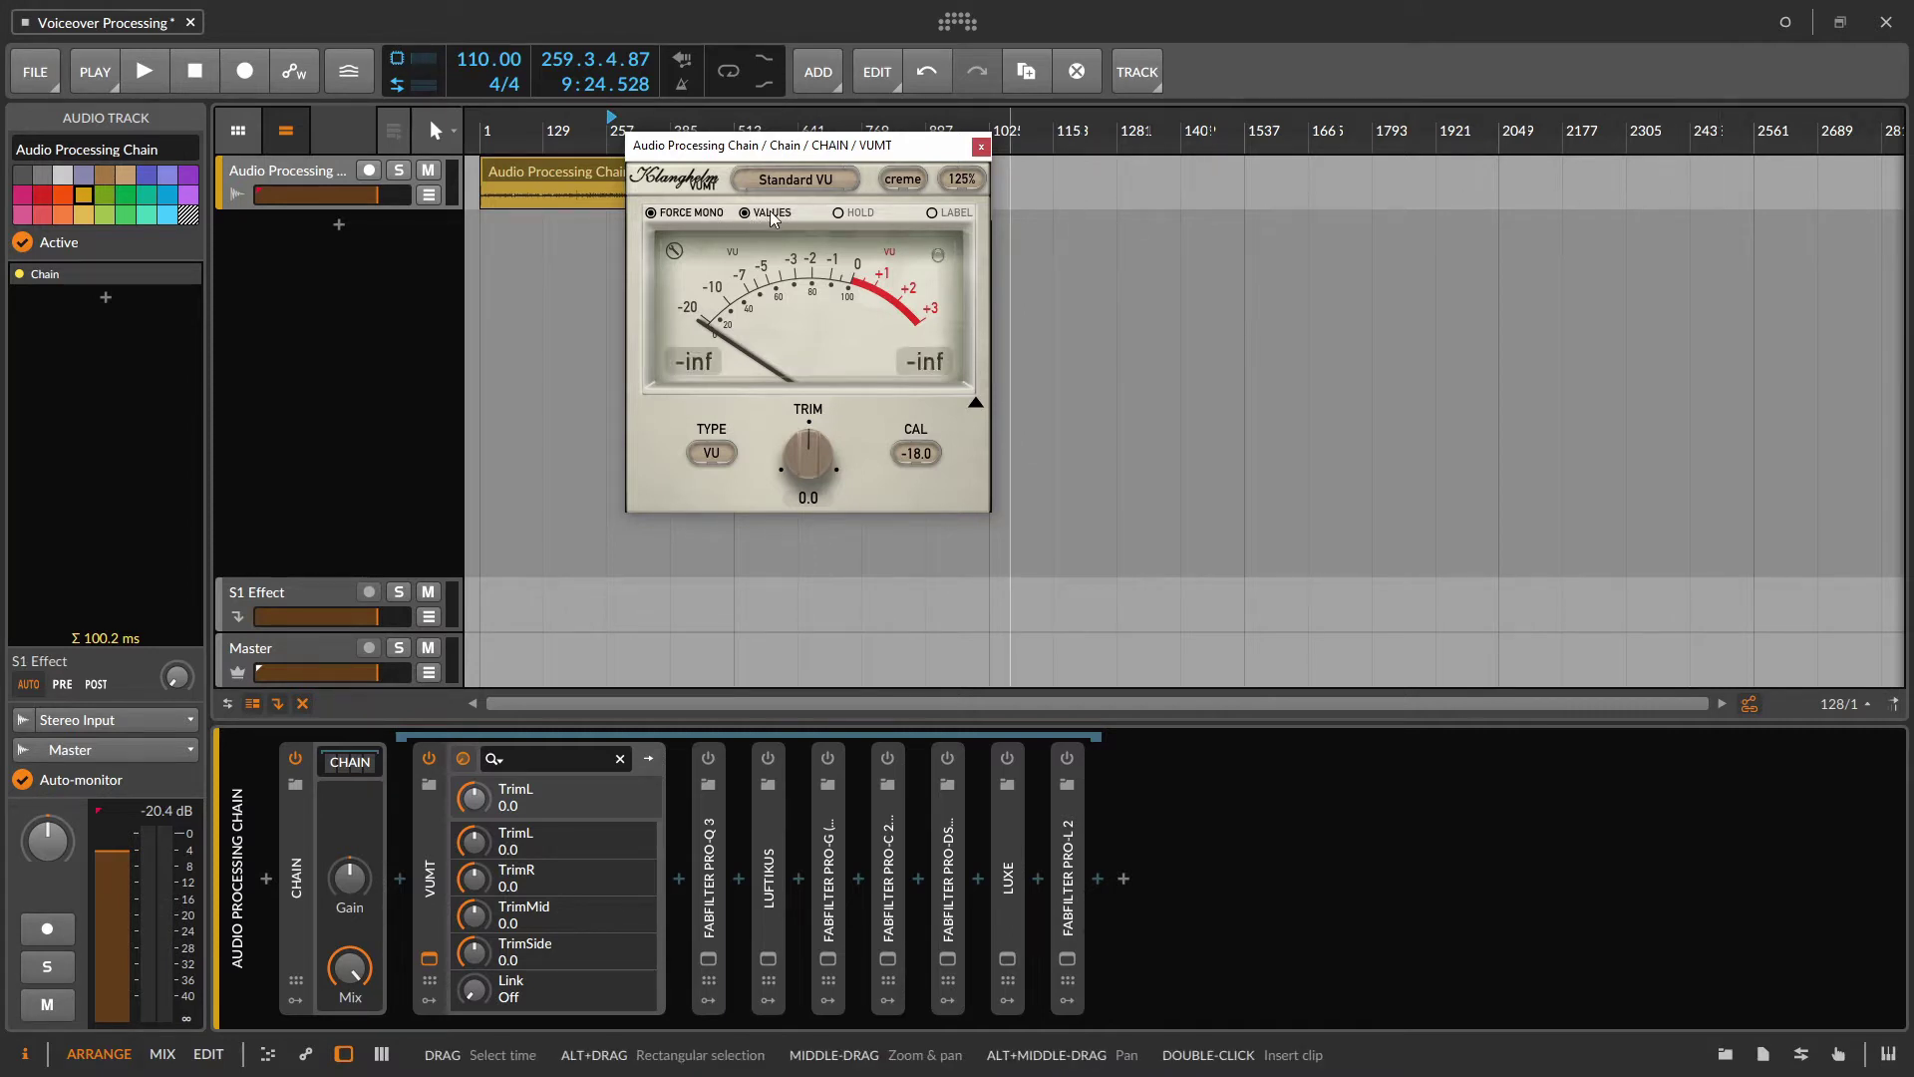
pyautogui.click(771, 217)
# Step: Raise the VUMT trim to 9.1 while playing the track
pyautogui.moveTo(793, 146); pyautogui.dragTo(1060, 172)
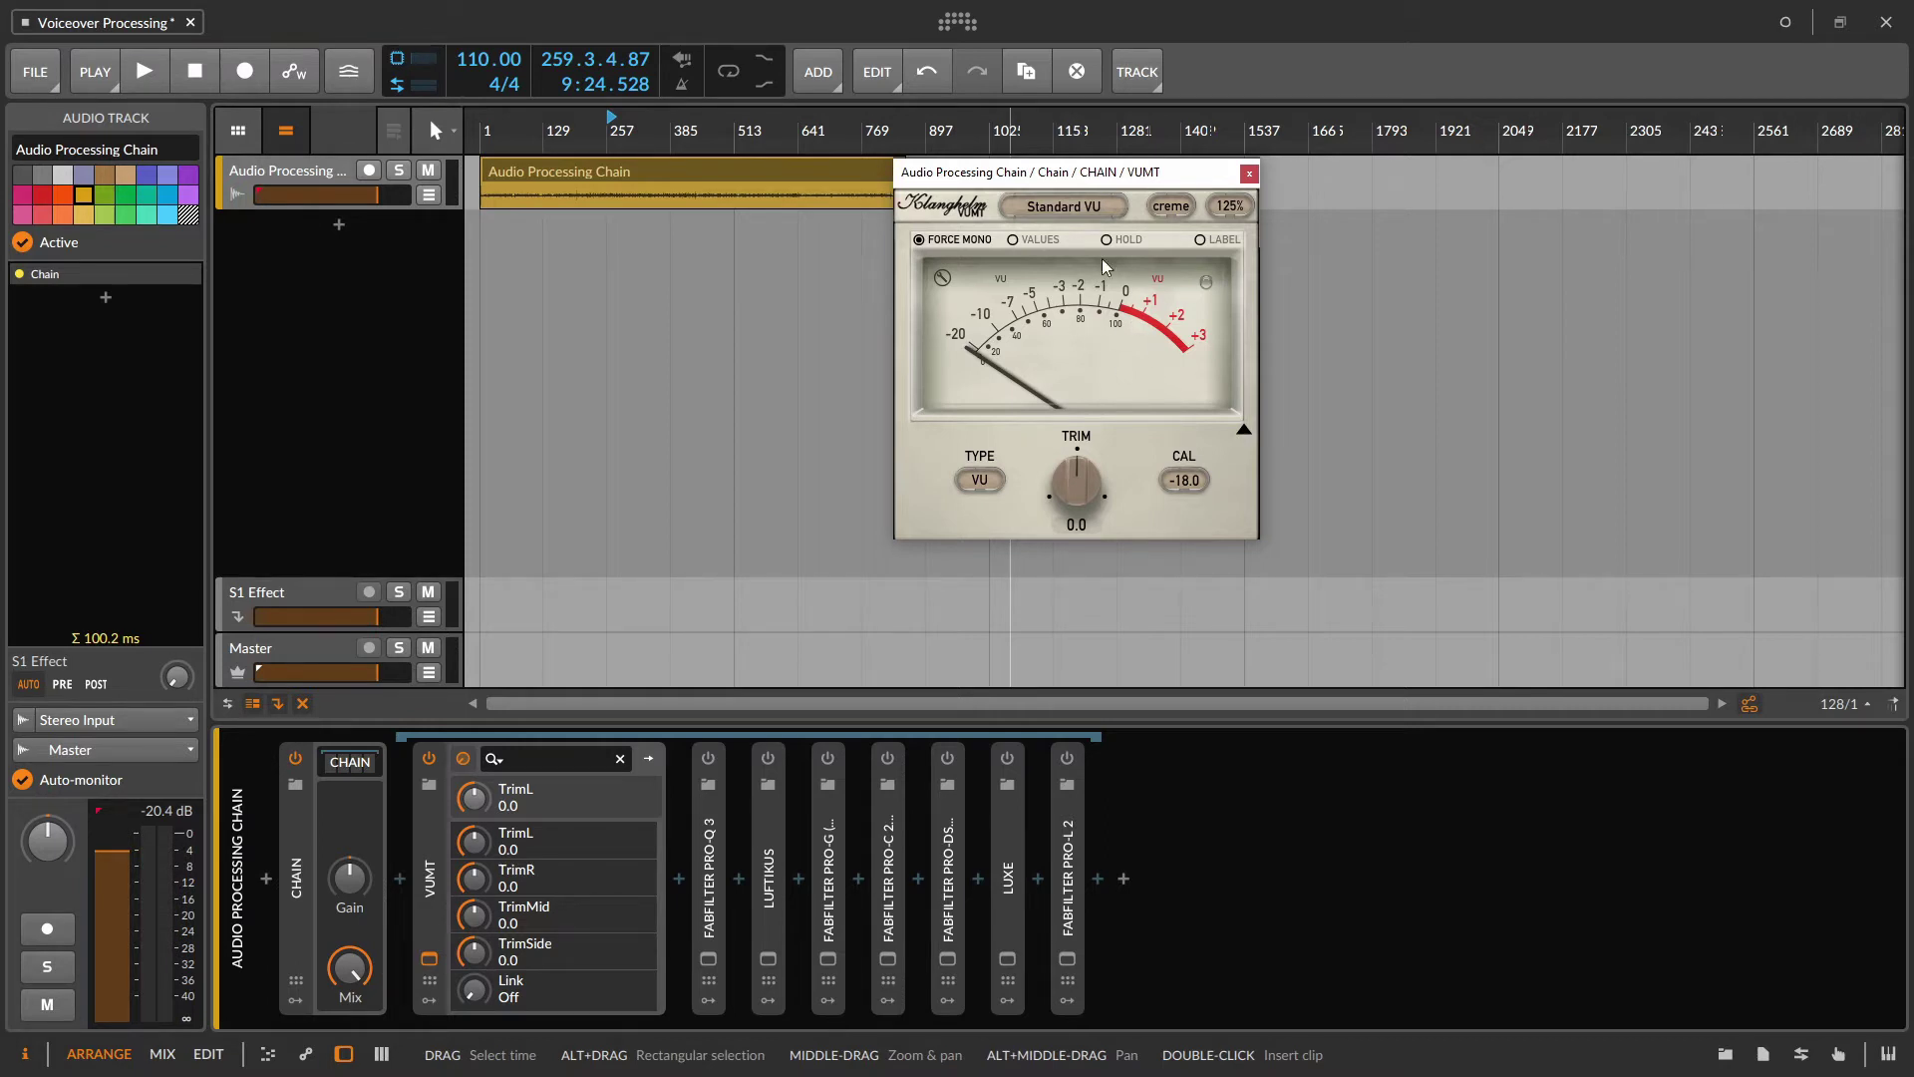
pyautogui.press('space')
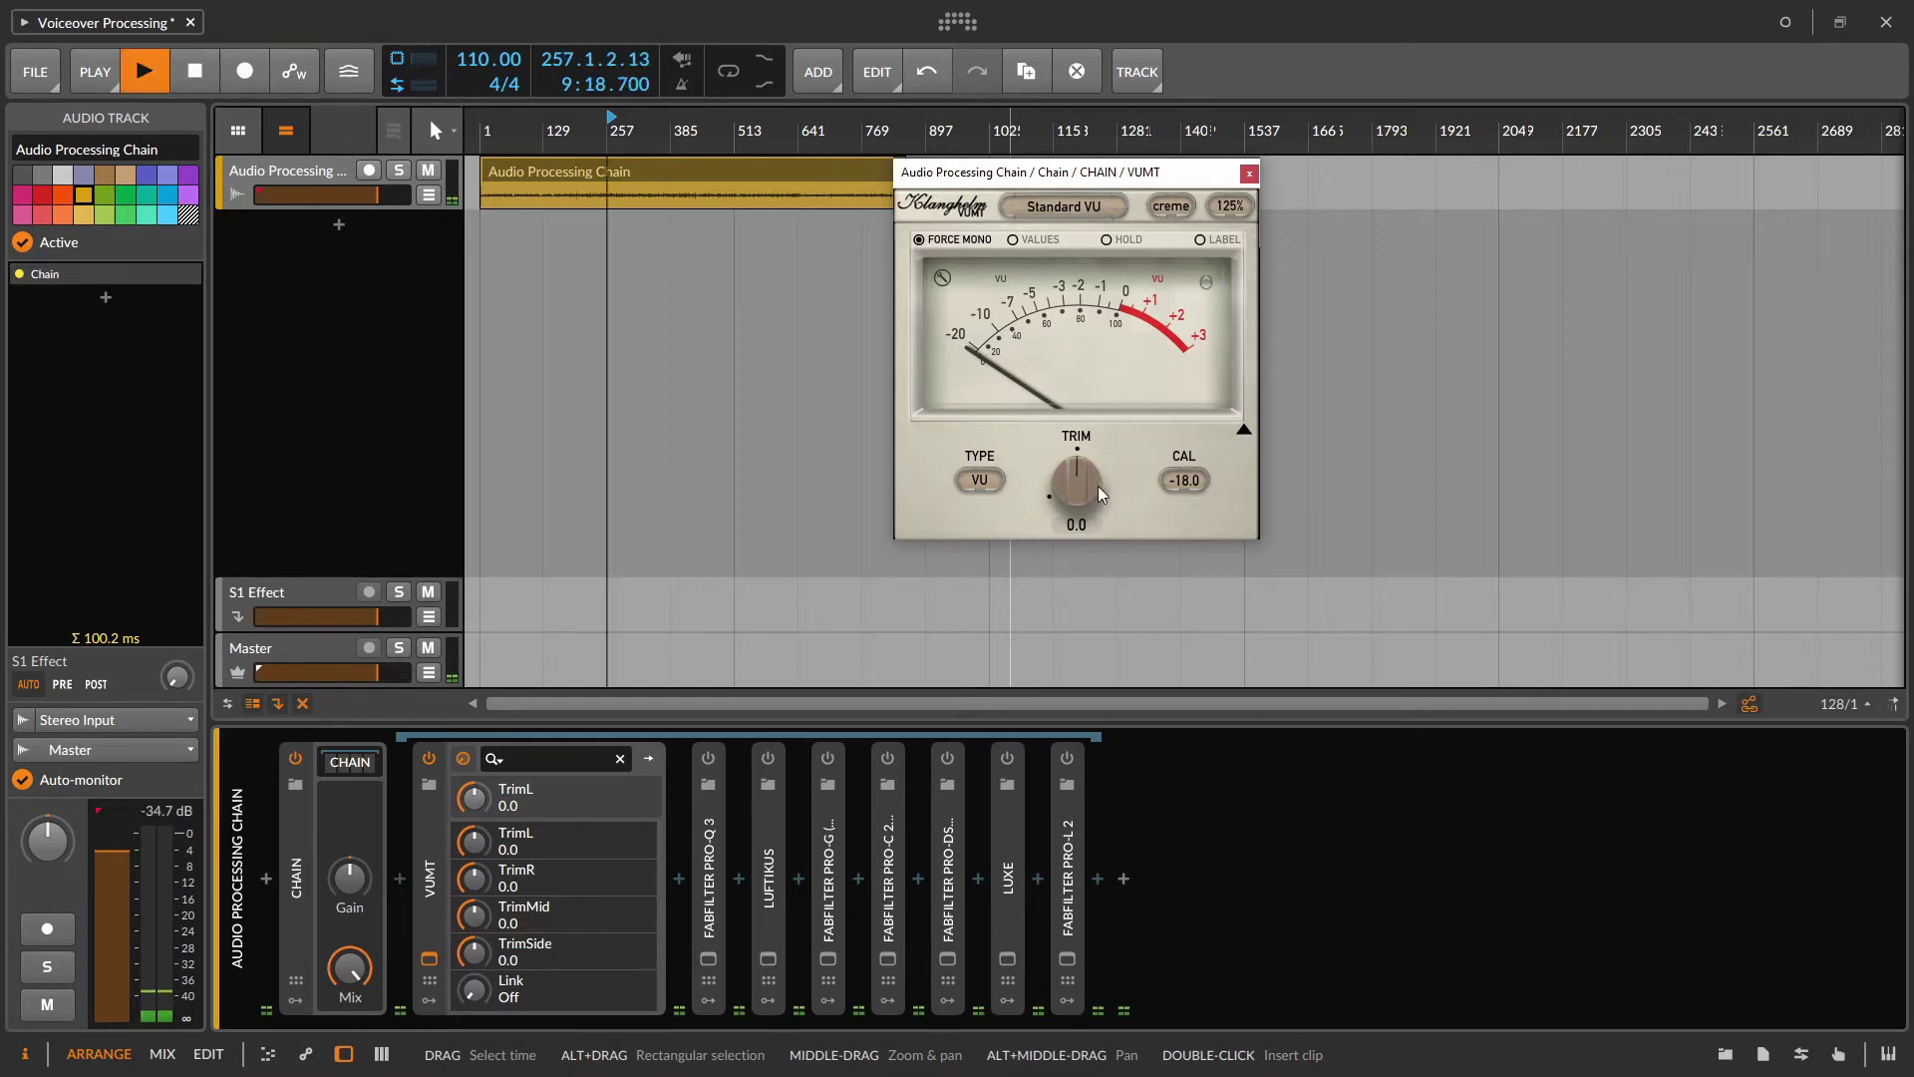
pyautogui.moveTo(1087, 495); pyautogui.dragTo(1194, 388)
pyautogui.press('space')
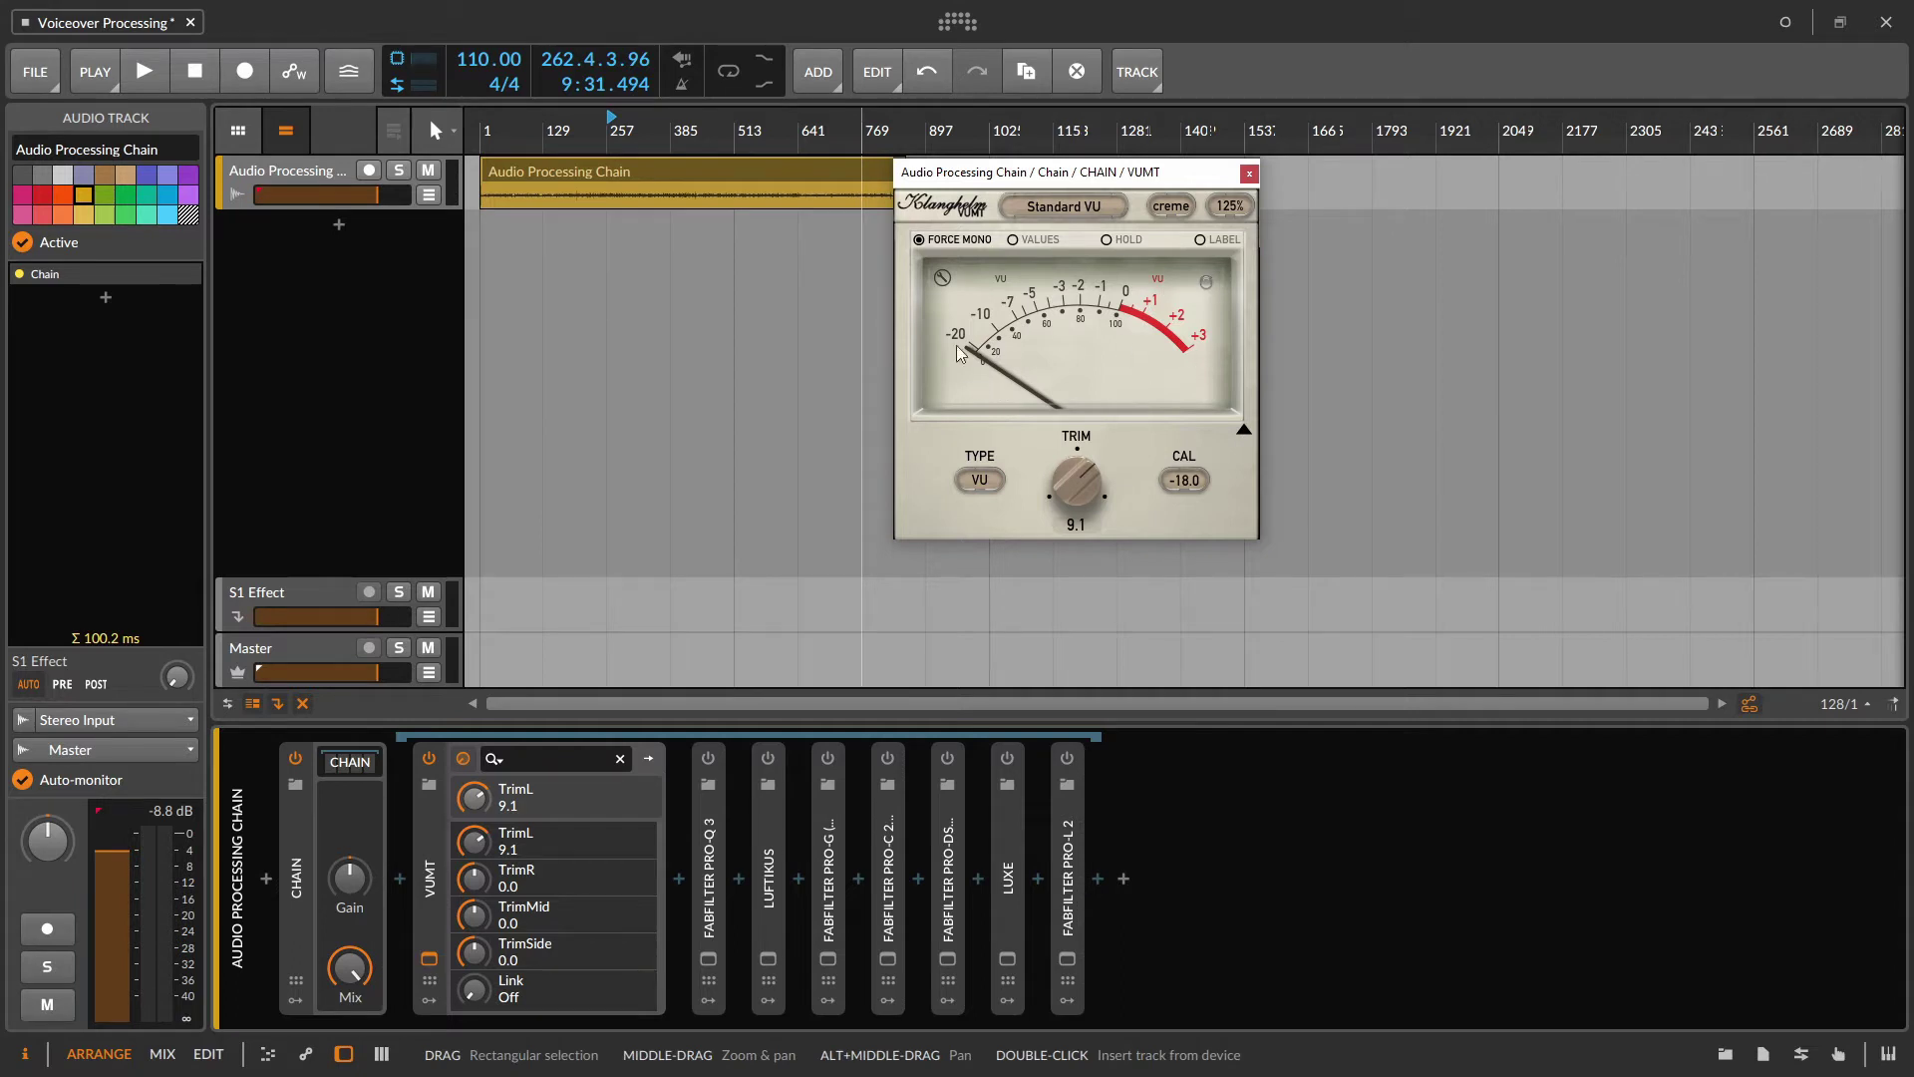
# Step: Play the trimmed track to check its level on the meters, and close the VUMT window
pyautogui.press('space')
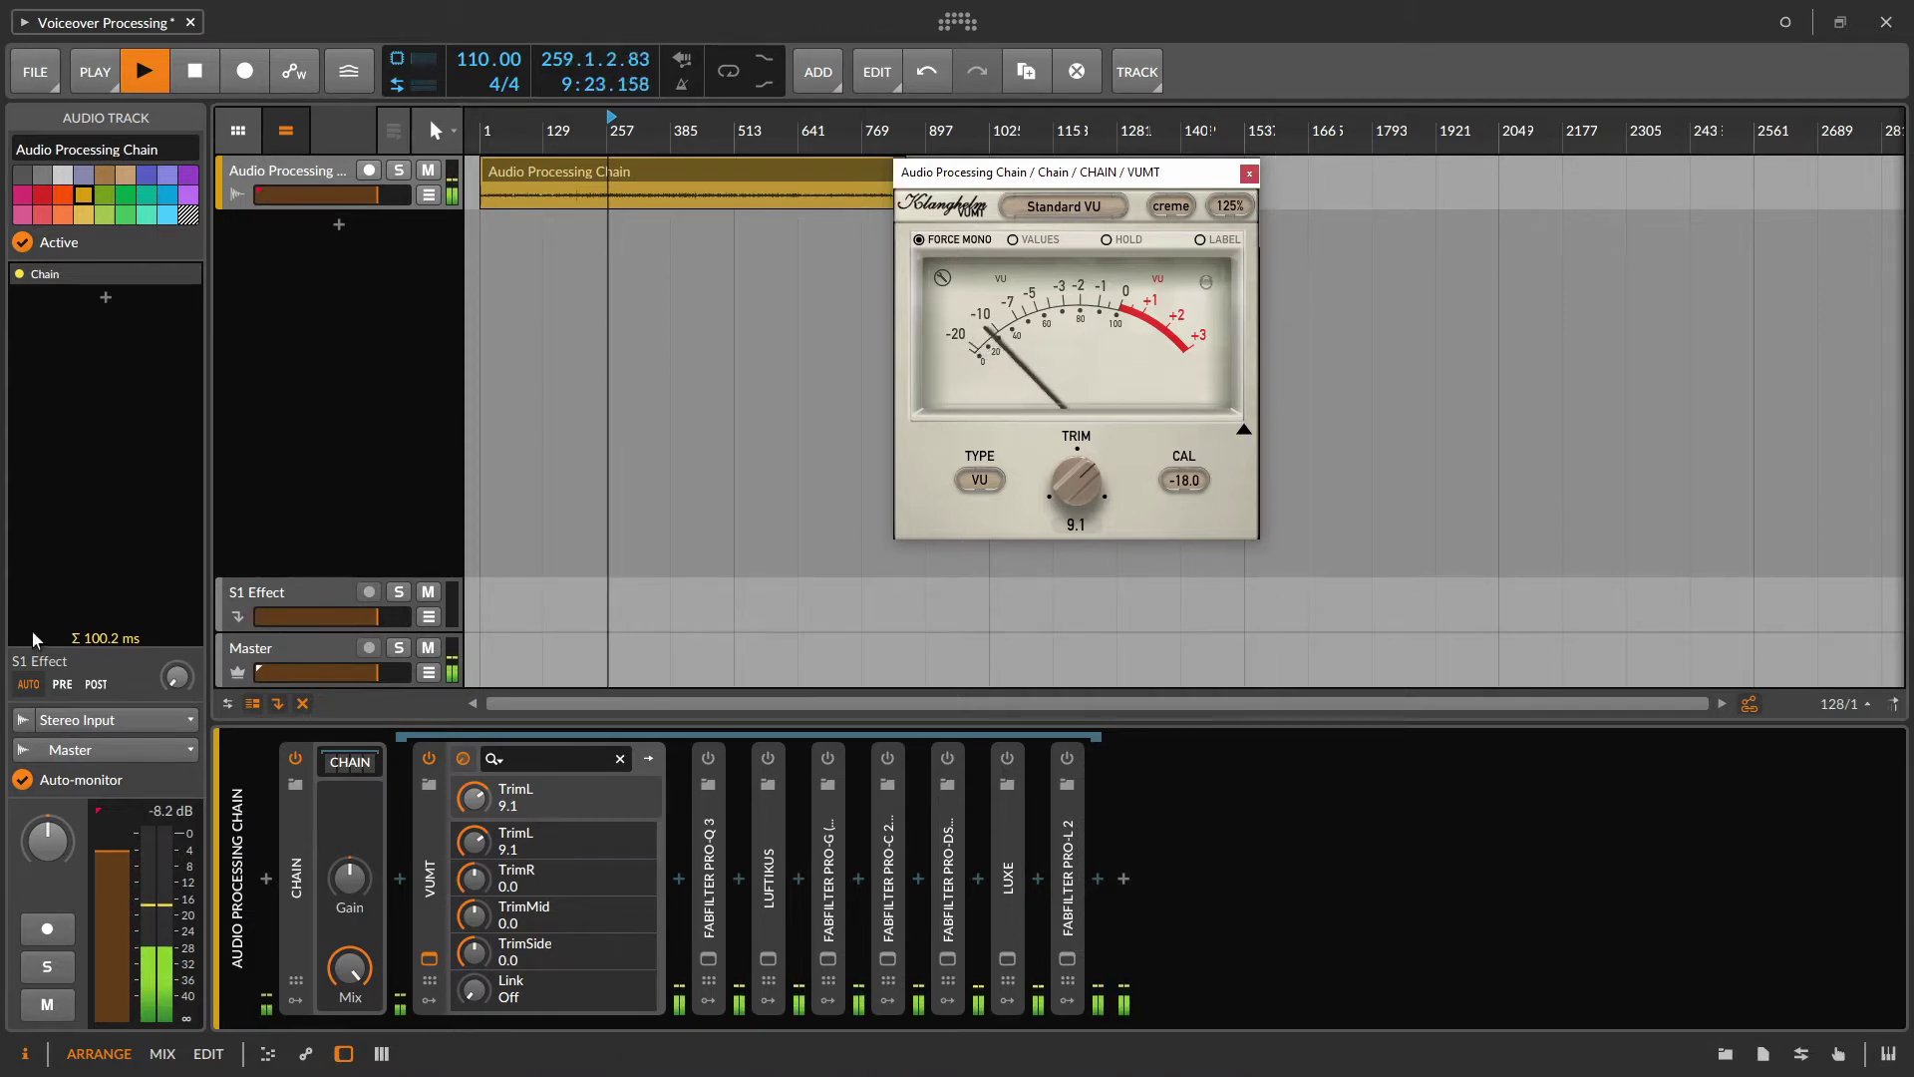
pyautogui.click(484, 758)
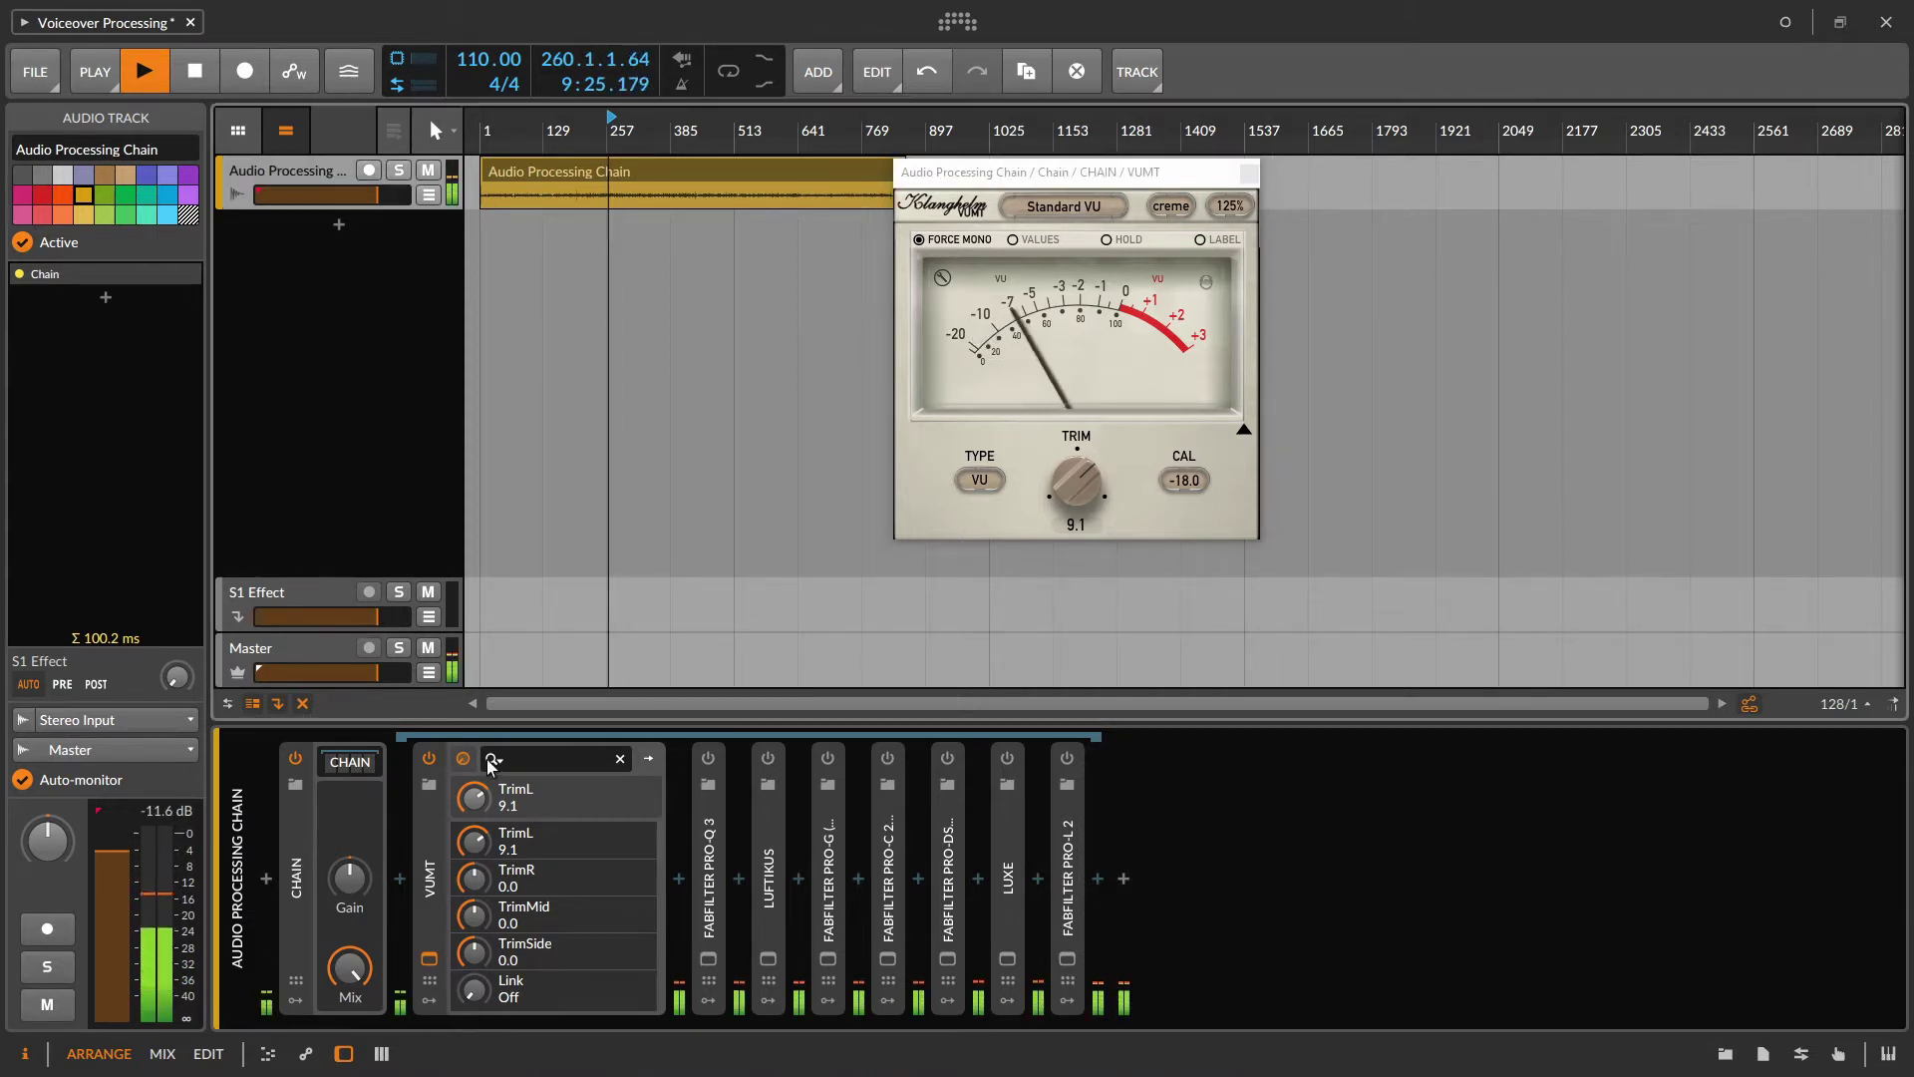
pyautogui.press('space')
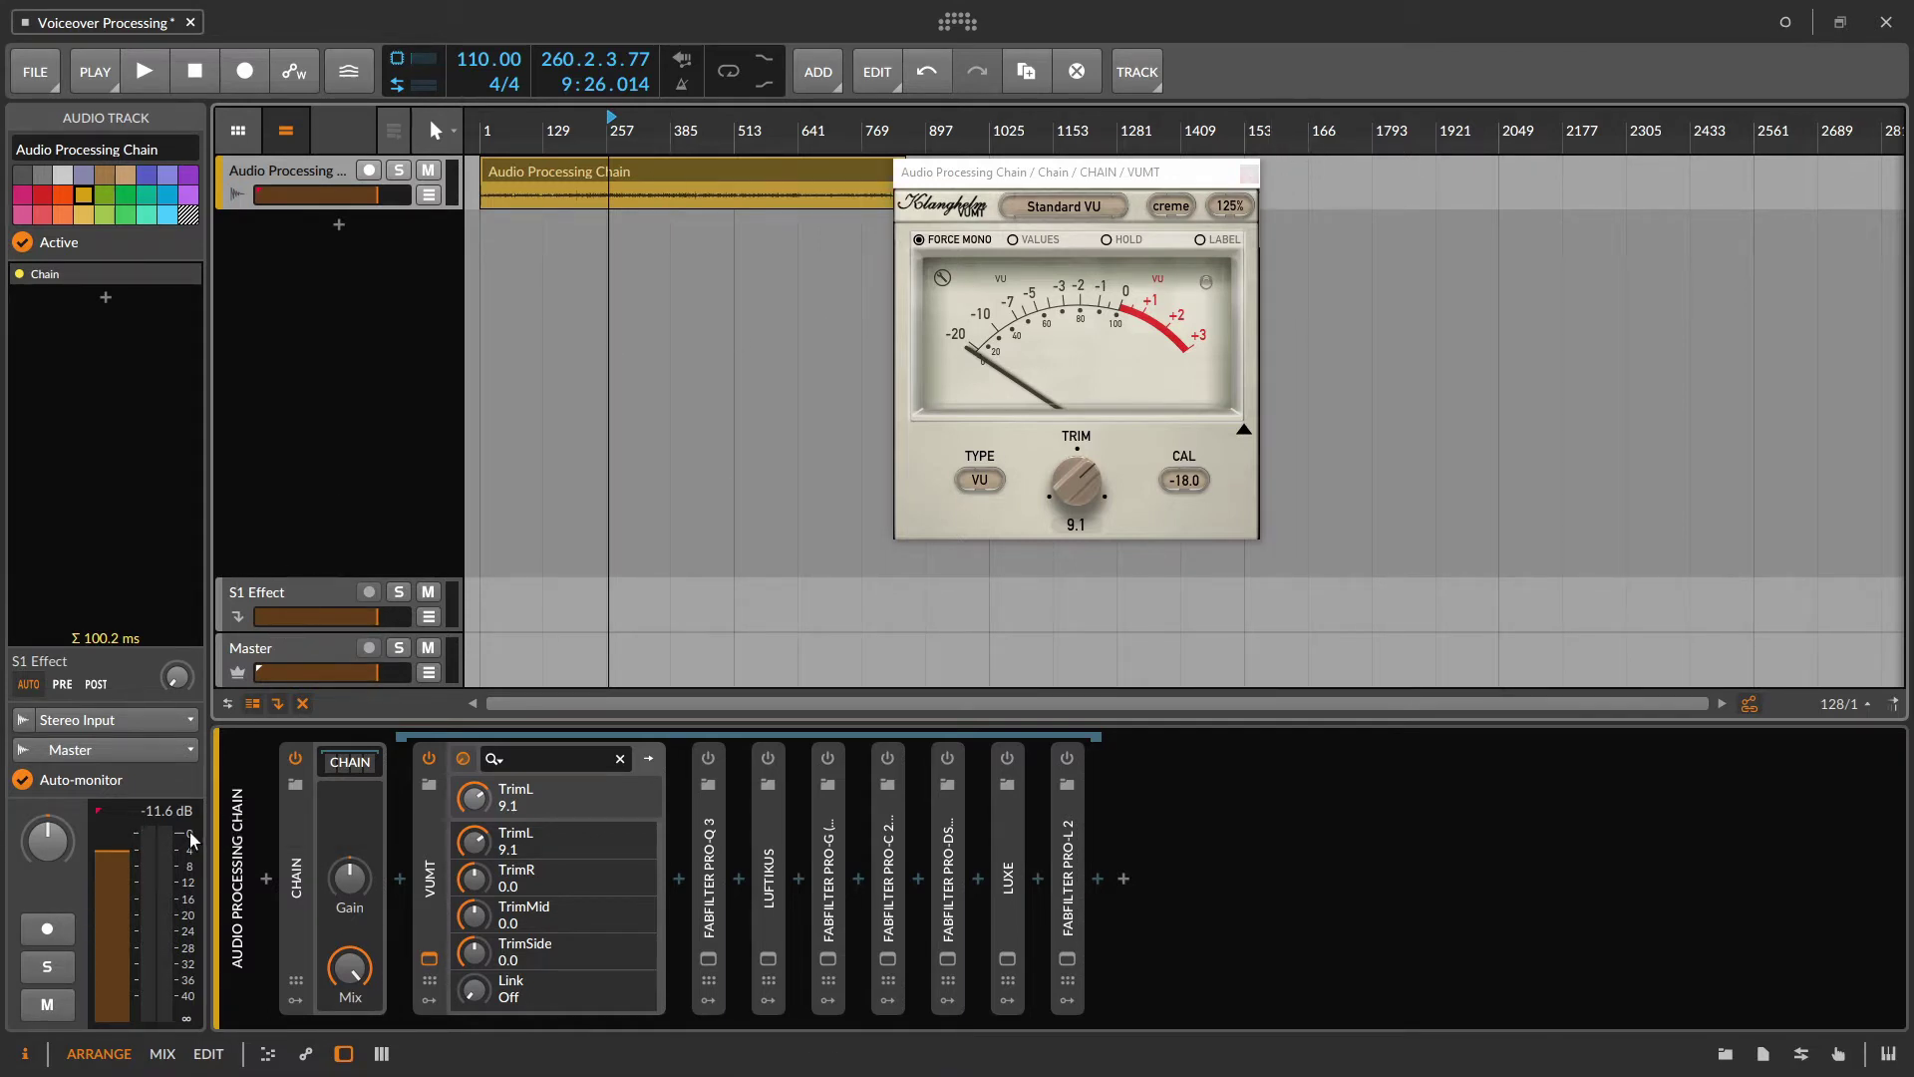
pyautogui.click(1248, 173)
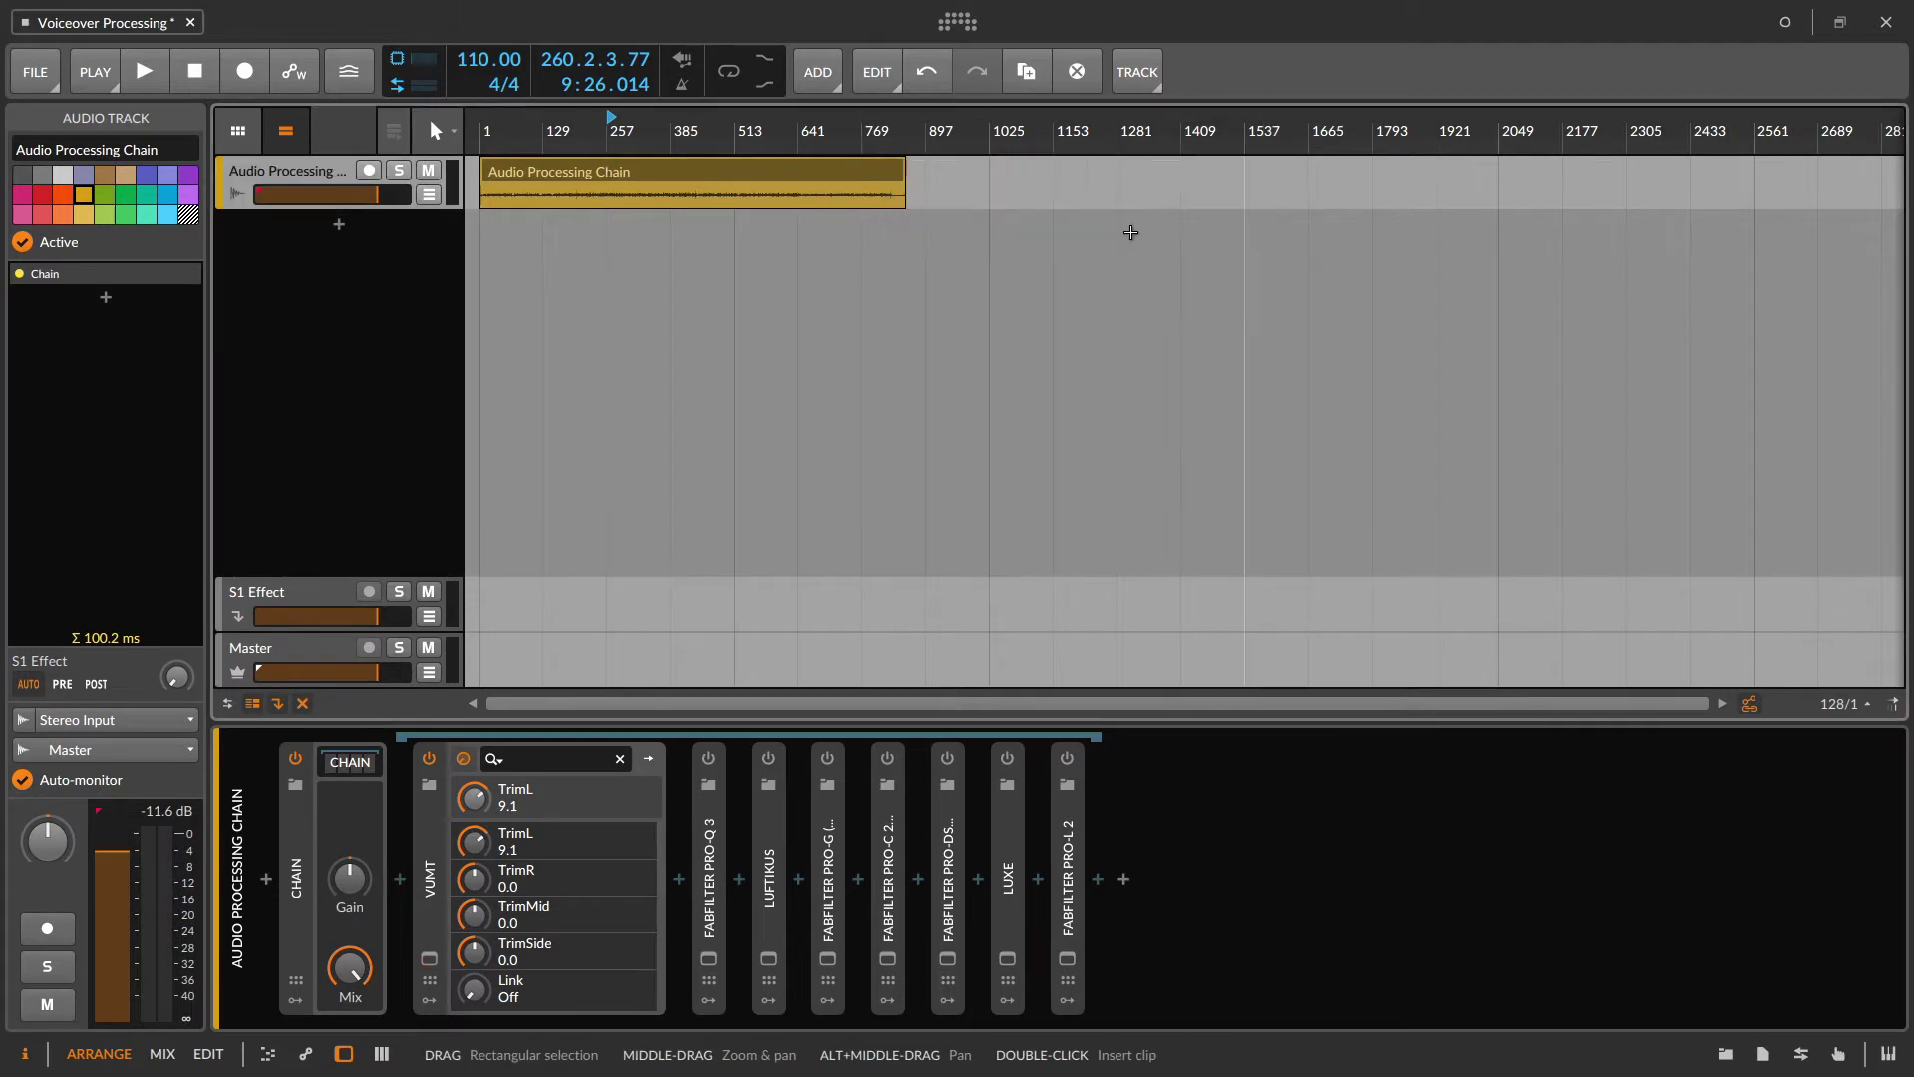
# Step: Enable and open FabFilter Pro-Q 3, and add a 12 dB/oct low cut band at about 12 Hz
pyautogui.click(708, 757)
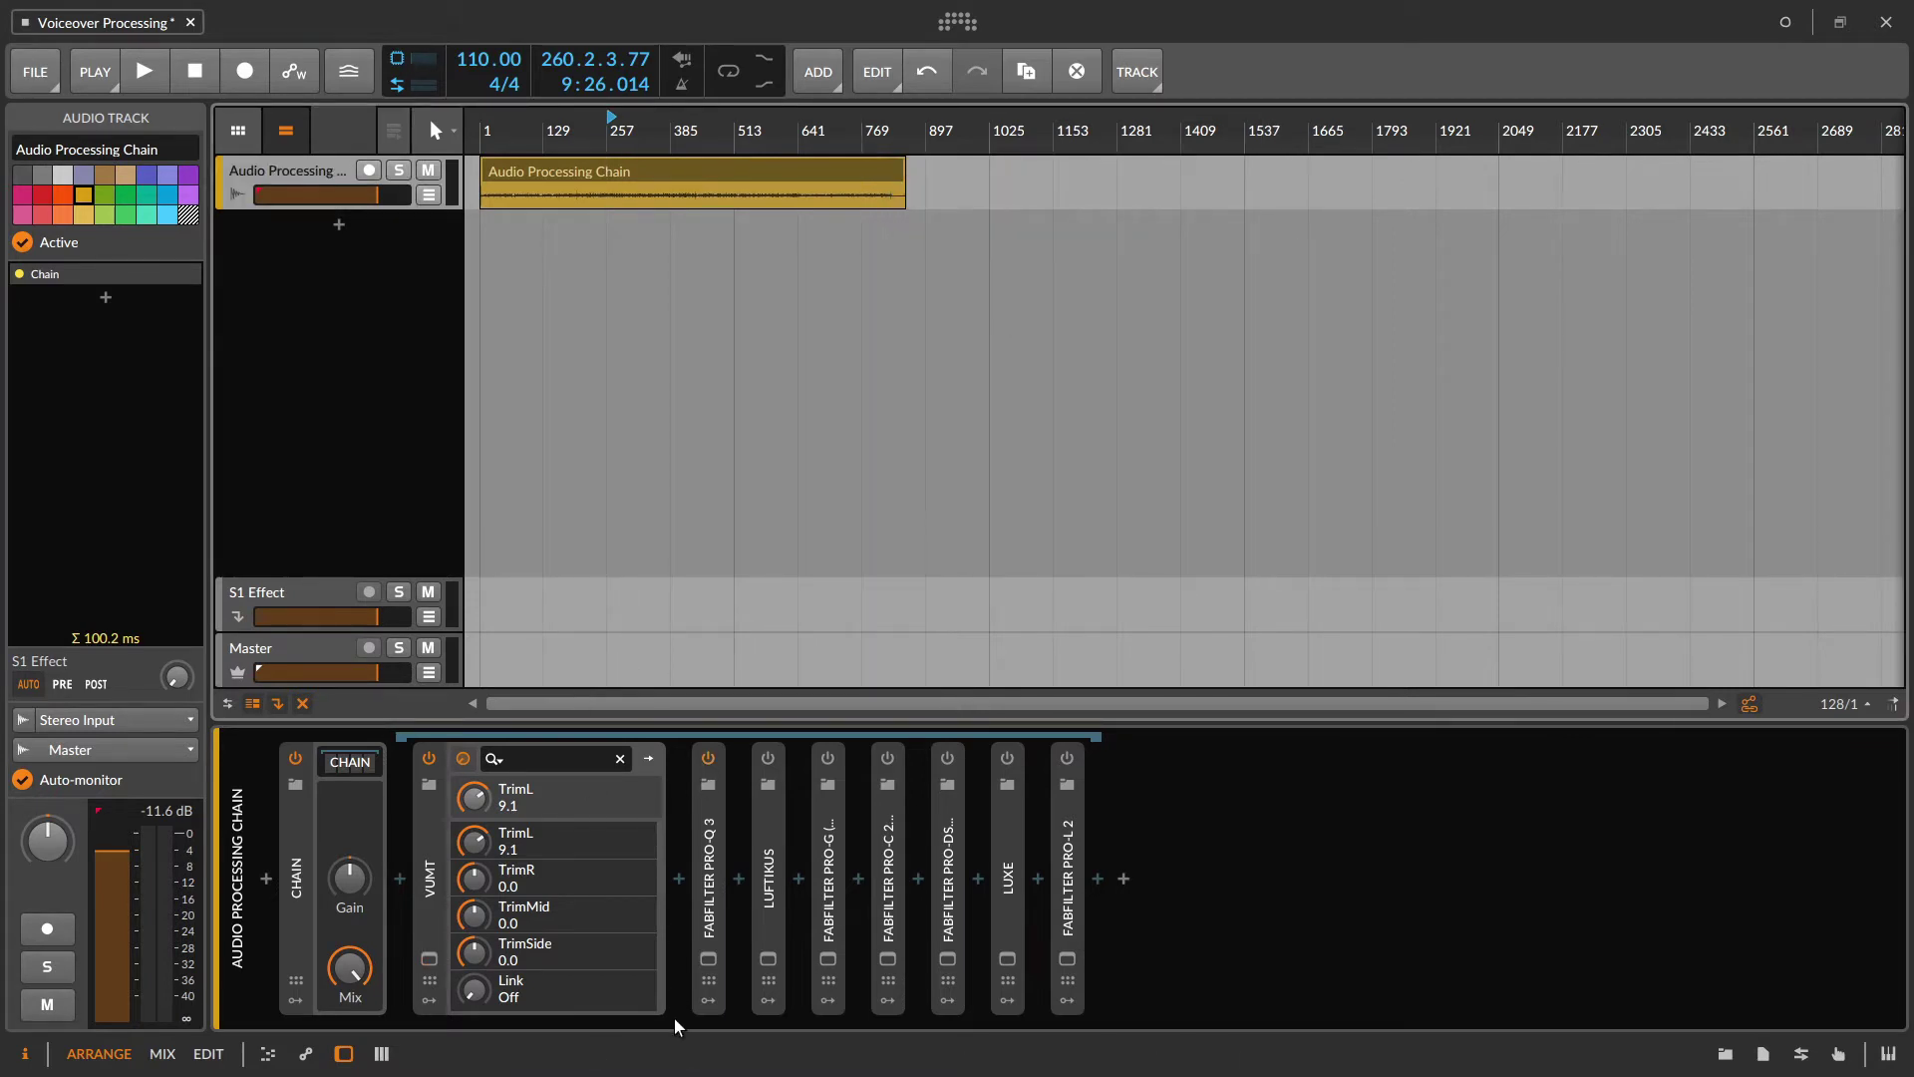
pyautogui.click(708, 958)
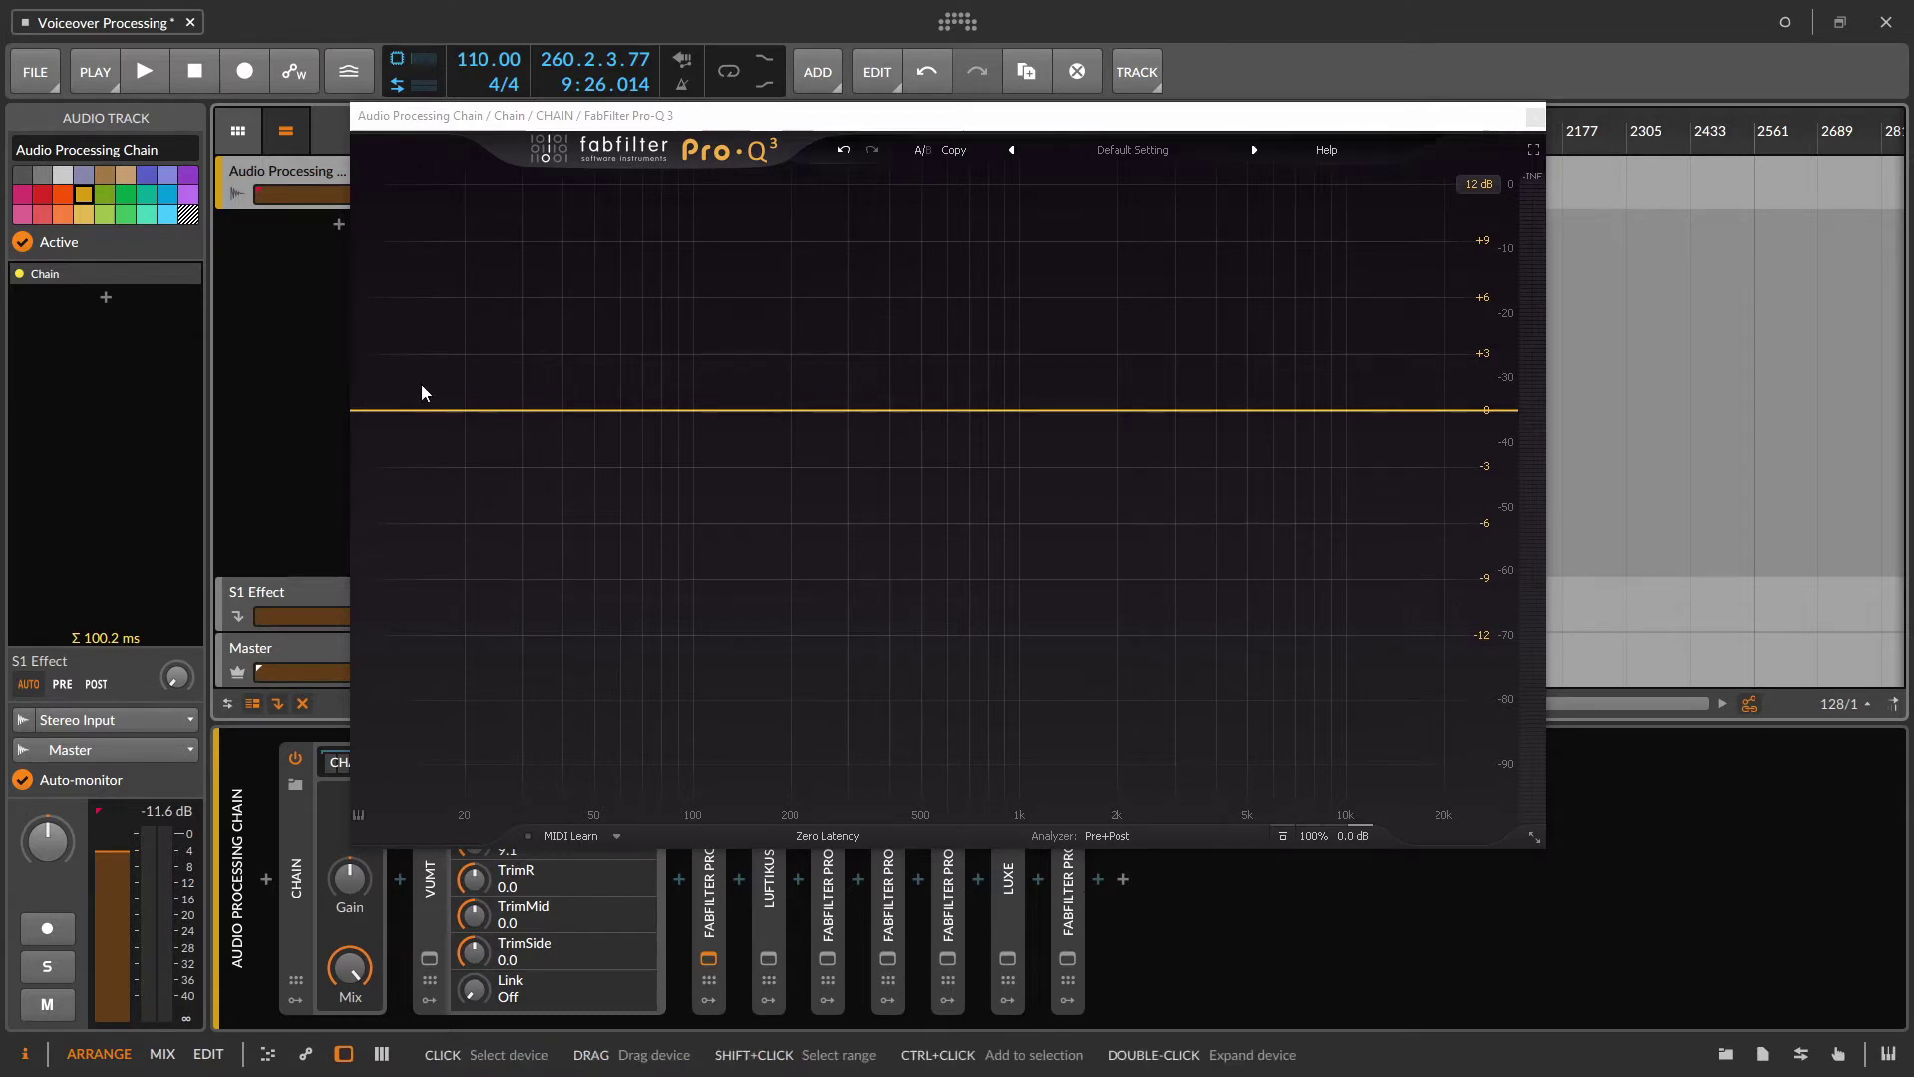
pyautogui.click(399, 417)
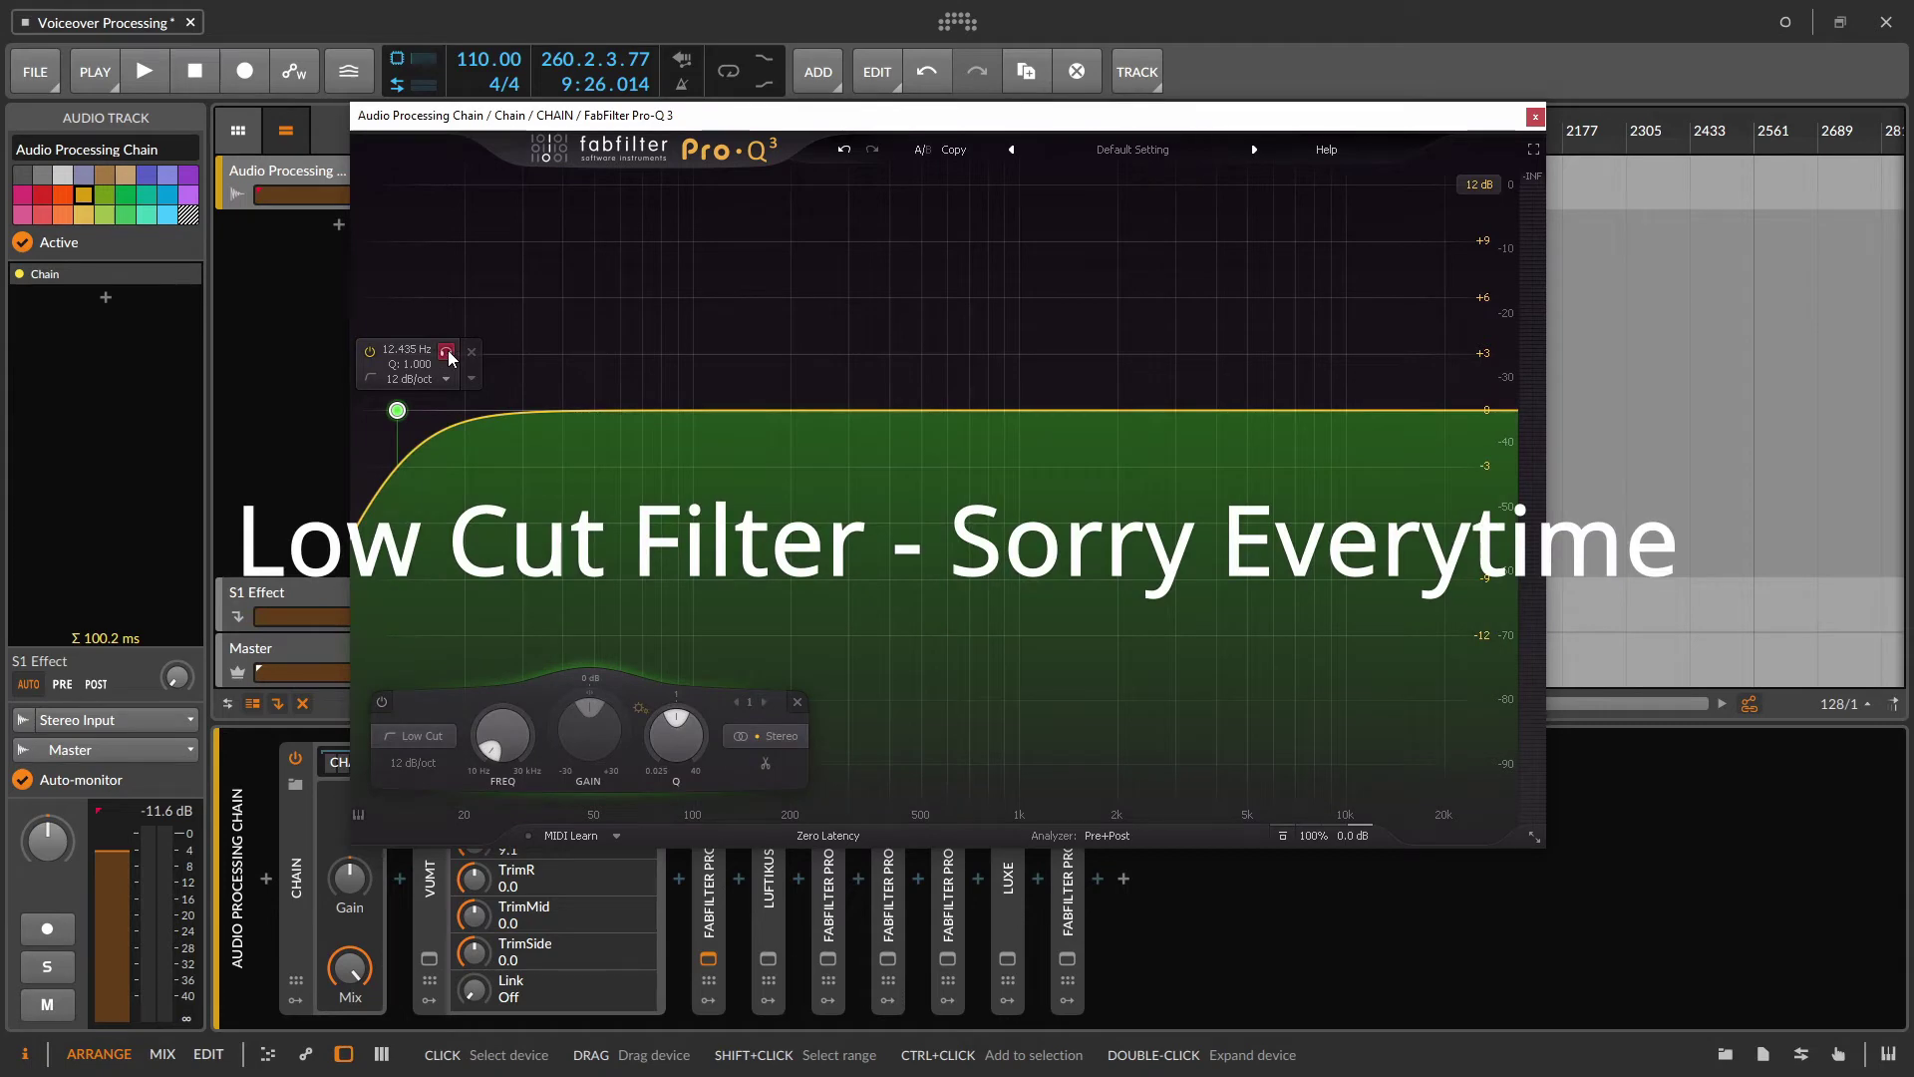
pyautogui.moveTo(450, 359)
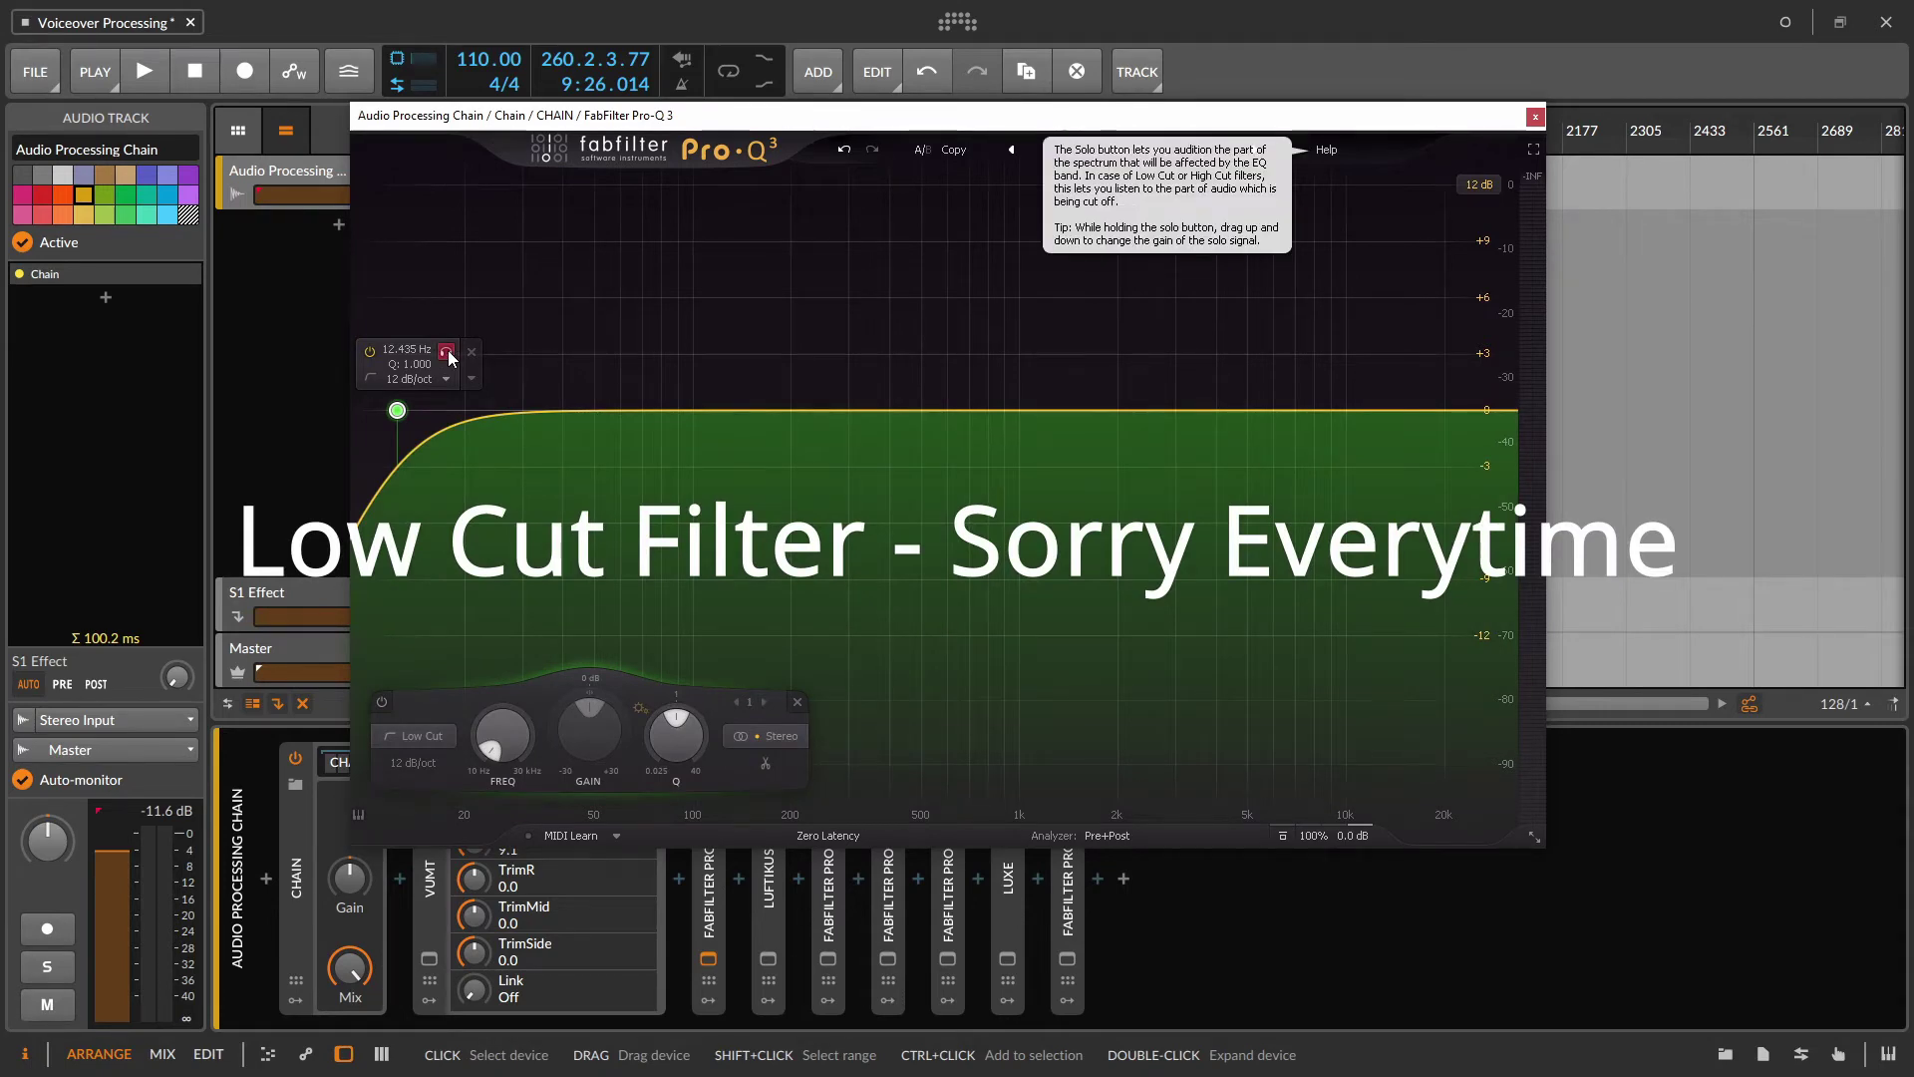
pyautogui.moveTo(449, 359); pyautogui.dragTo(891, 206)
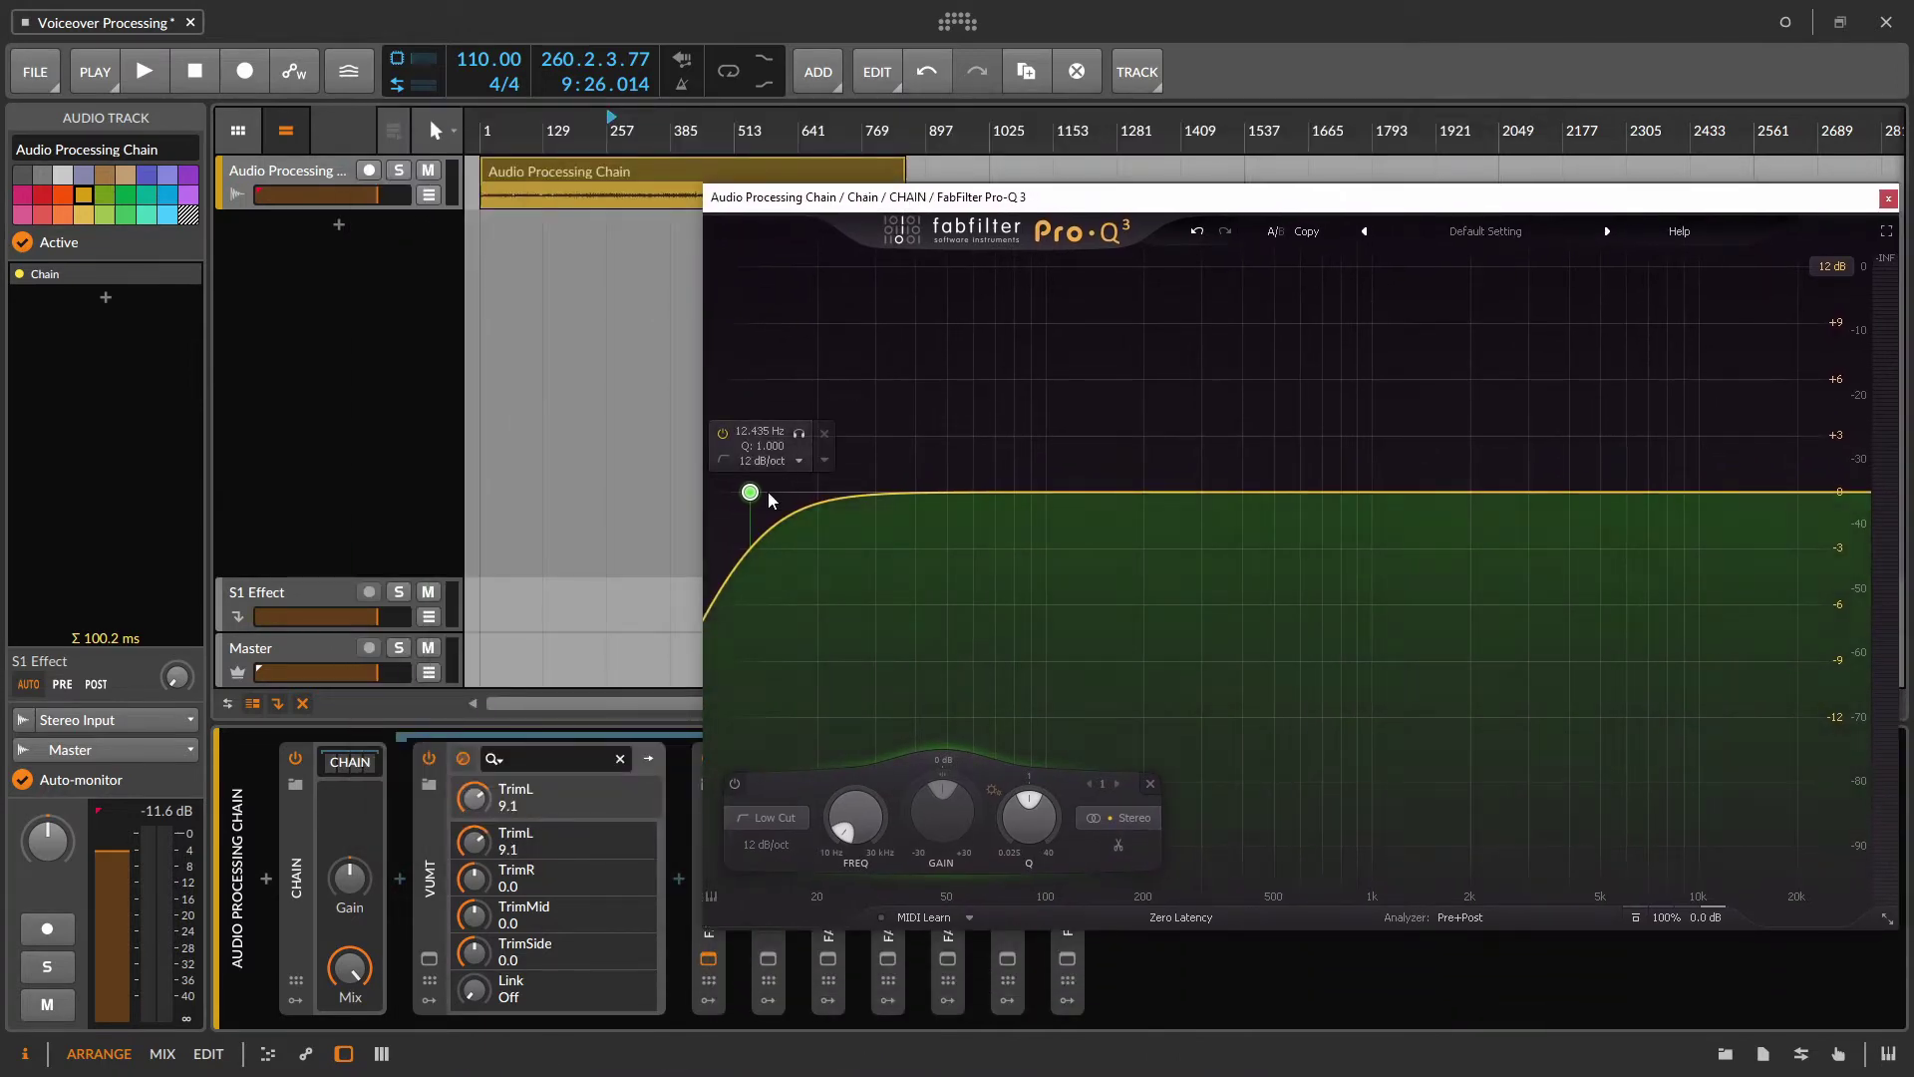
# Step: Move the low cut band to about 72 Hz while playing the track, and raise its Q for a slight bump above the cutoff
pyautogui.press('space')
pyautogui.moveTo(803, 437); pyautogui.dragTo(1057, 470)
pyautogui.moveTo(1097, 818)
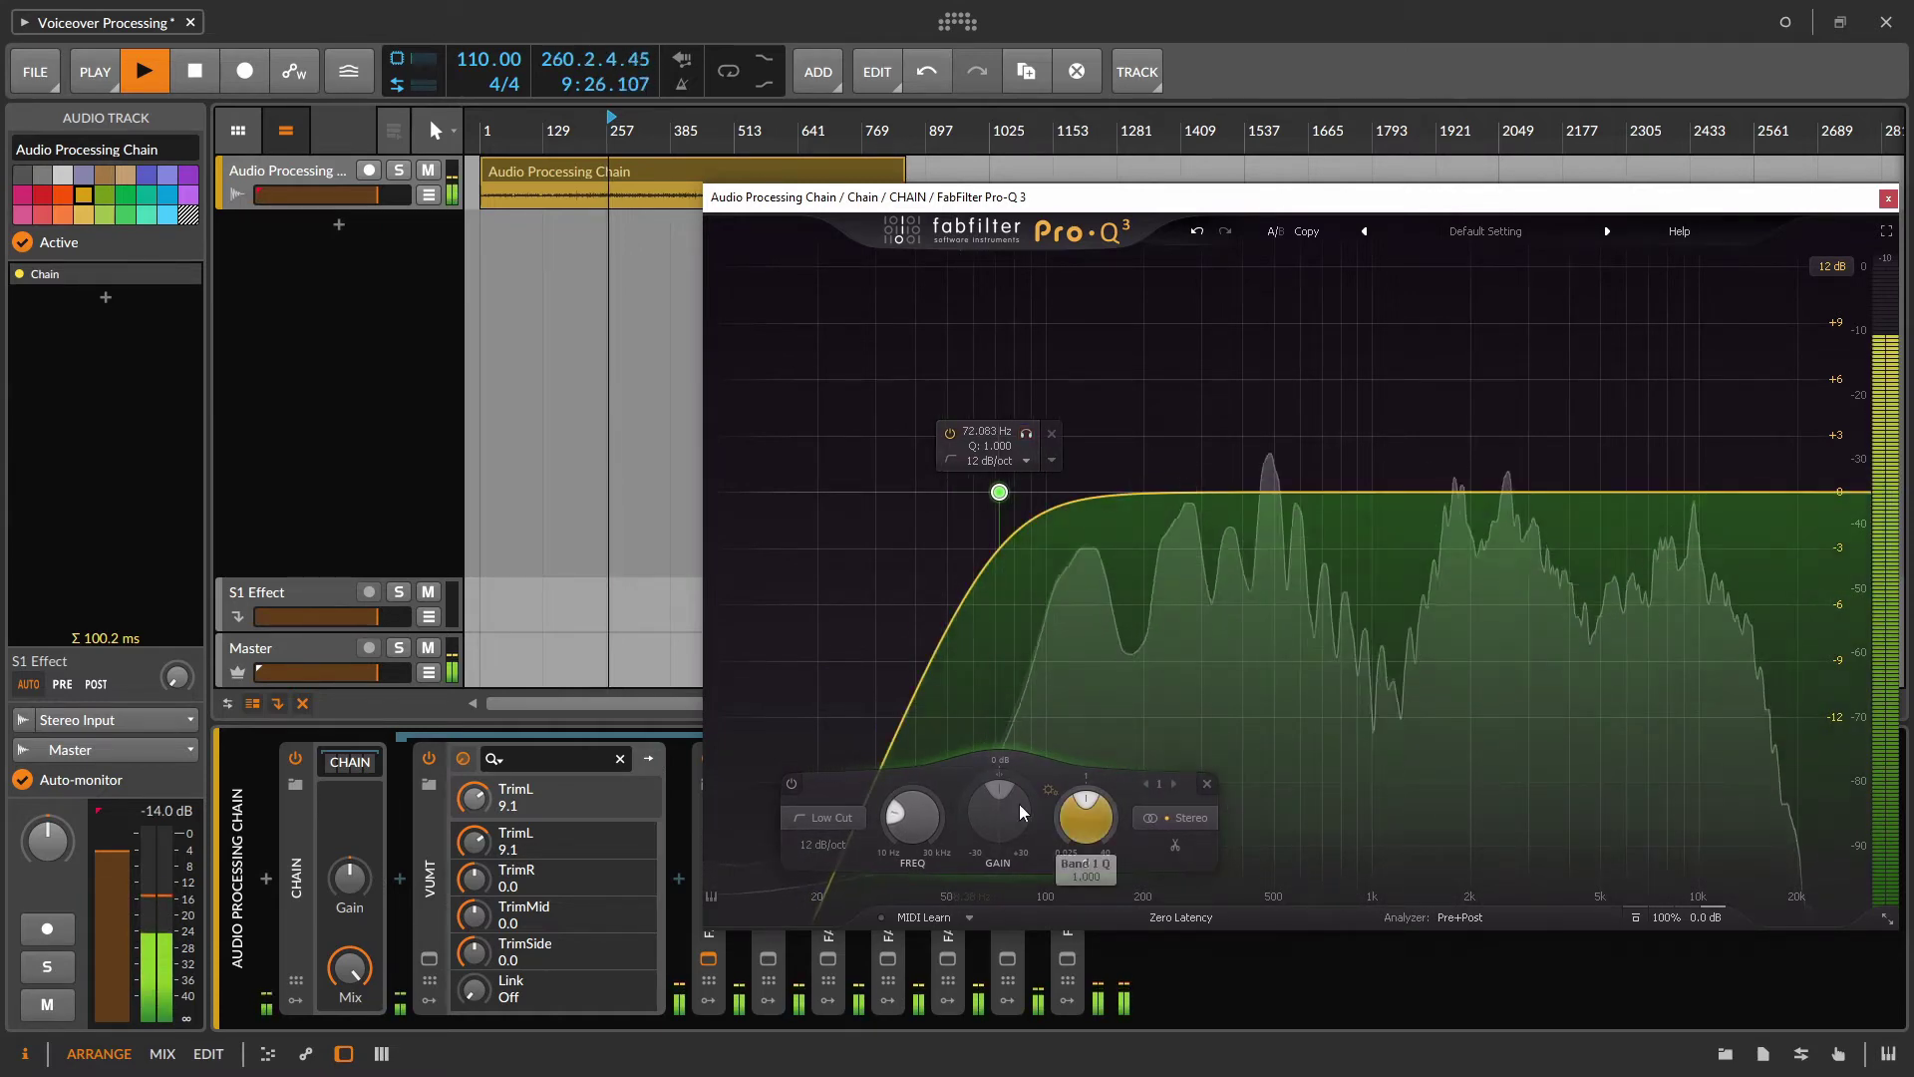
pyautogui.moveTo(1100, 820)
pyautogui.mouseDown()
pyautogui.moveTo(1101, 790)
pyautogui.moveTo(1080, 812)
pyautogui.mouseUp()
pyautogui.press('space')
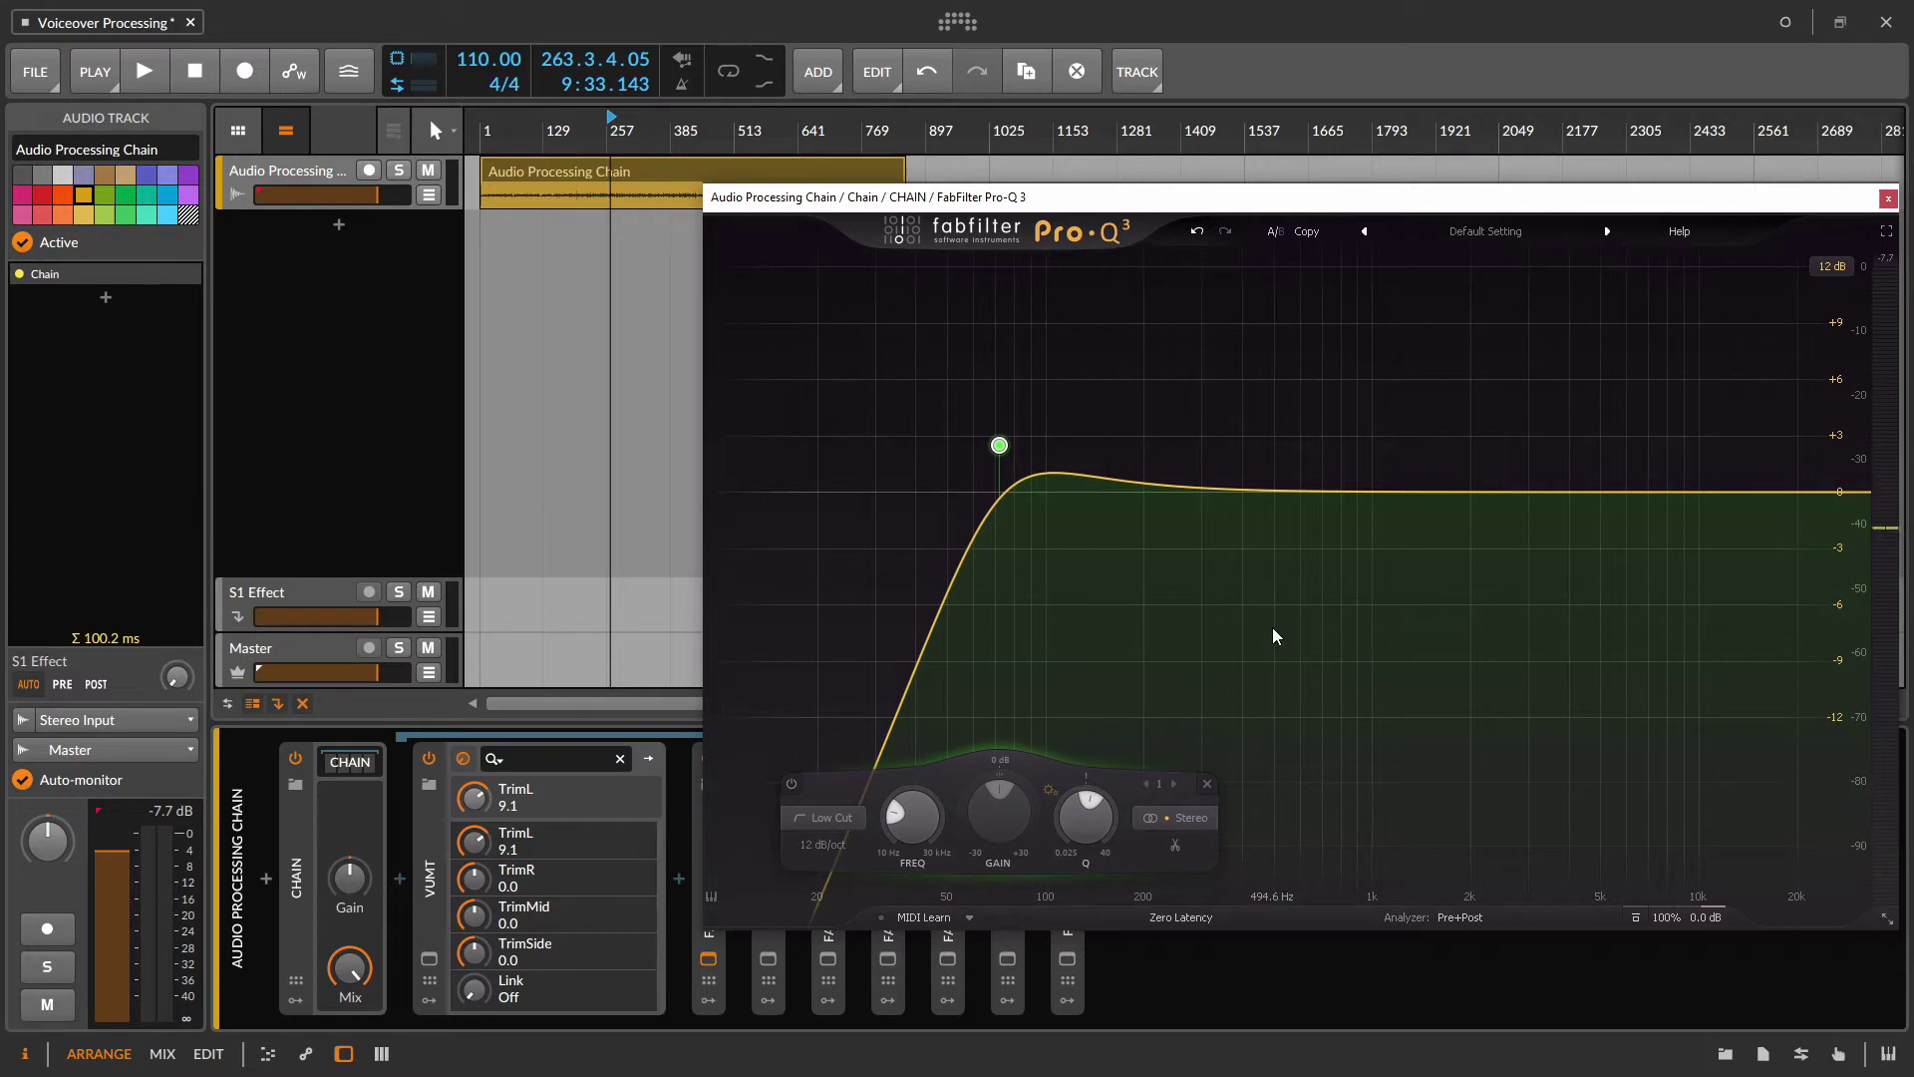
# Step: Add a bell band in the low mids and move it to about 219 Hz while auditioning it in solo
pyautogui.click(1241, 491)
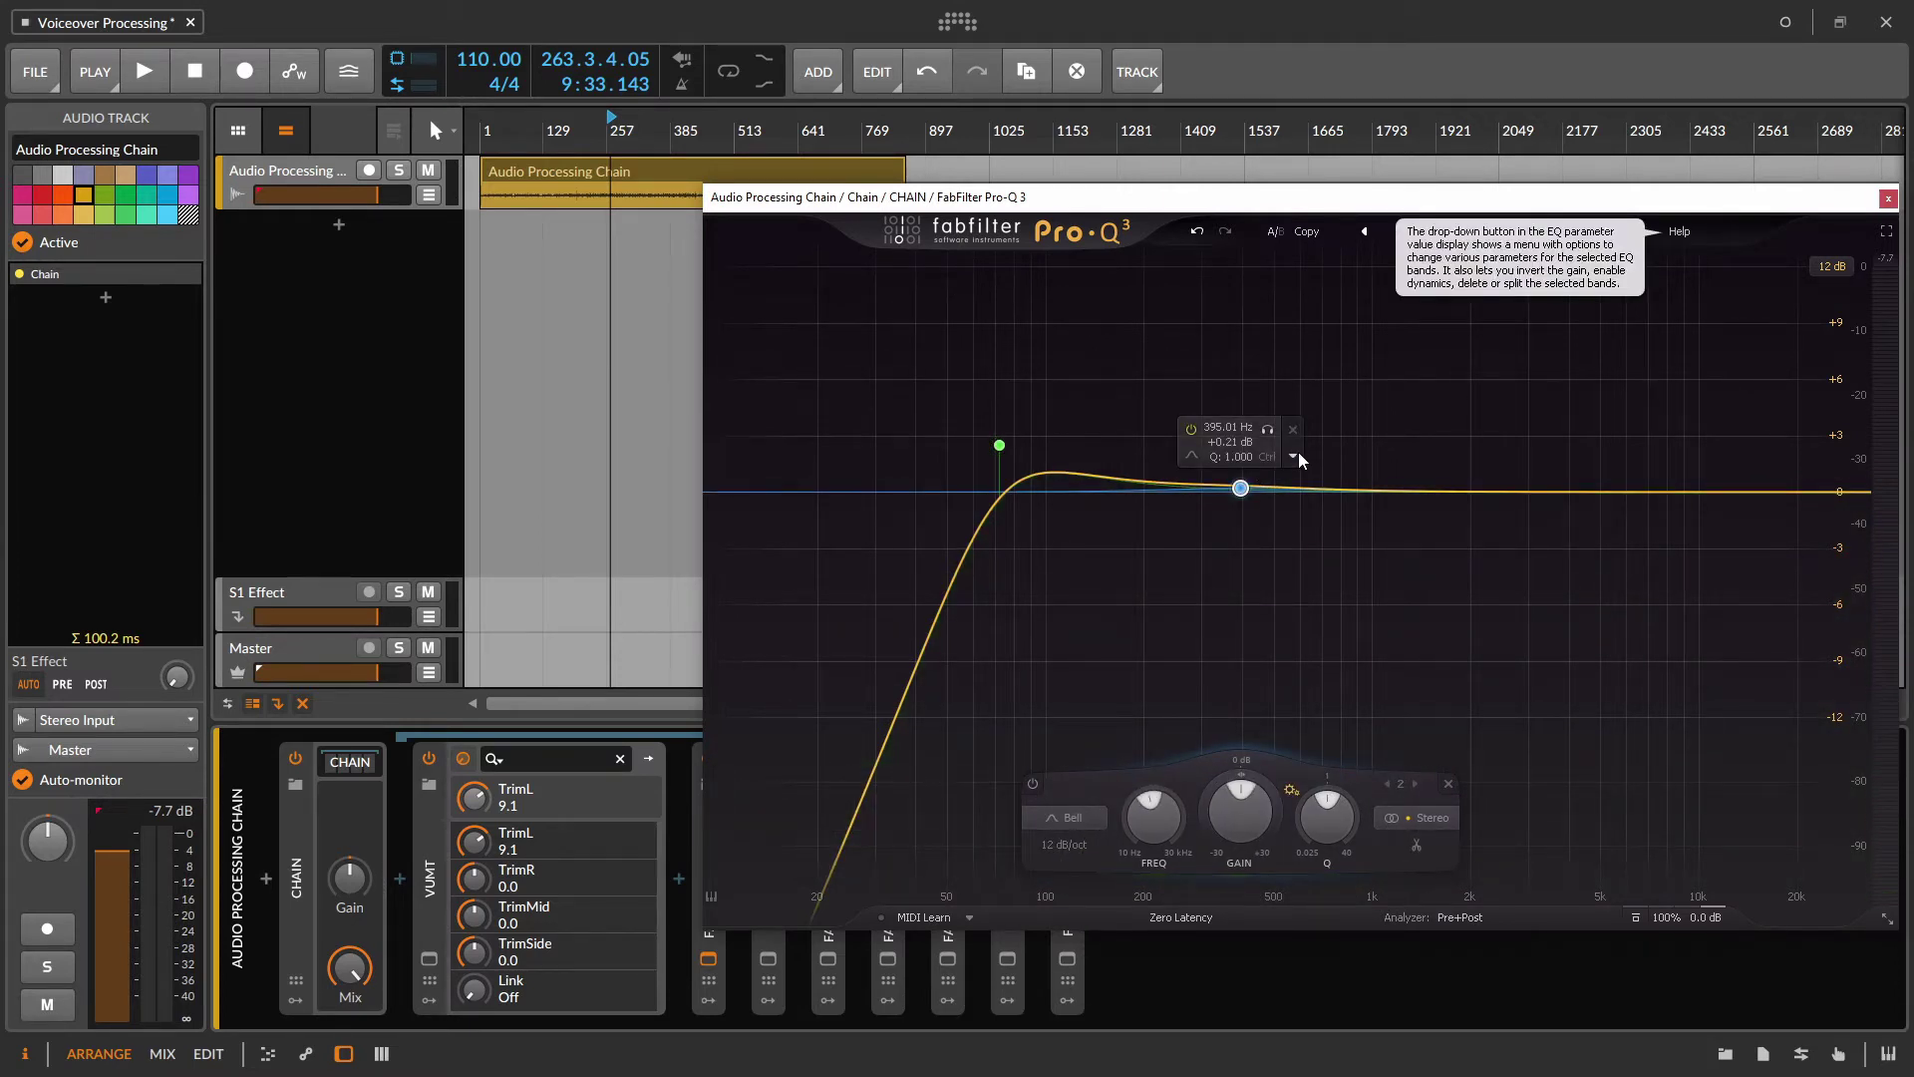
pyautogui.press('space')
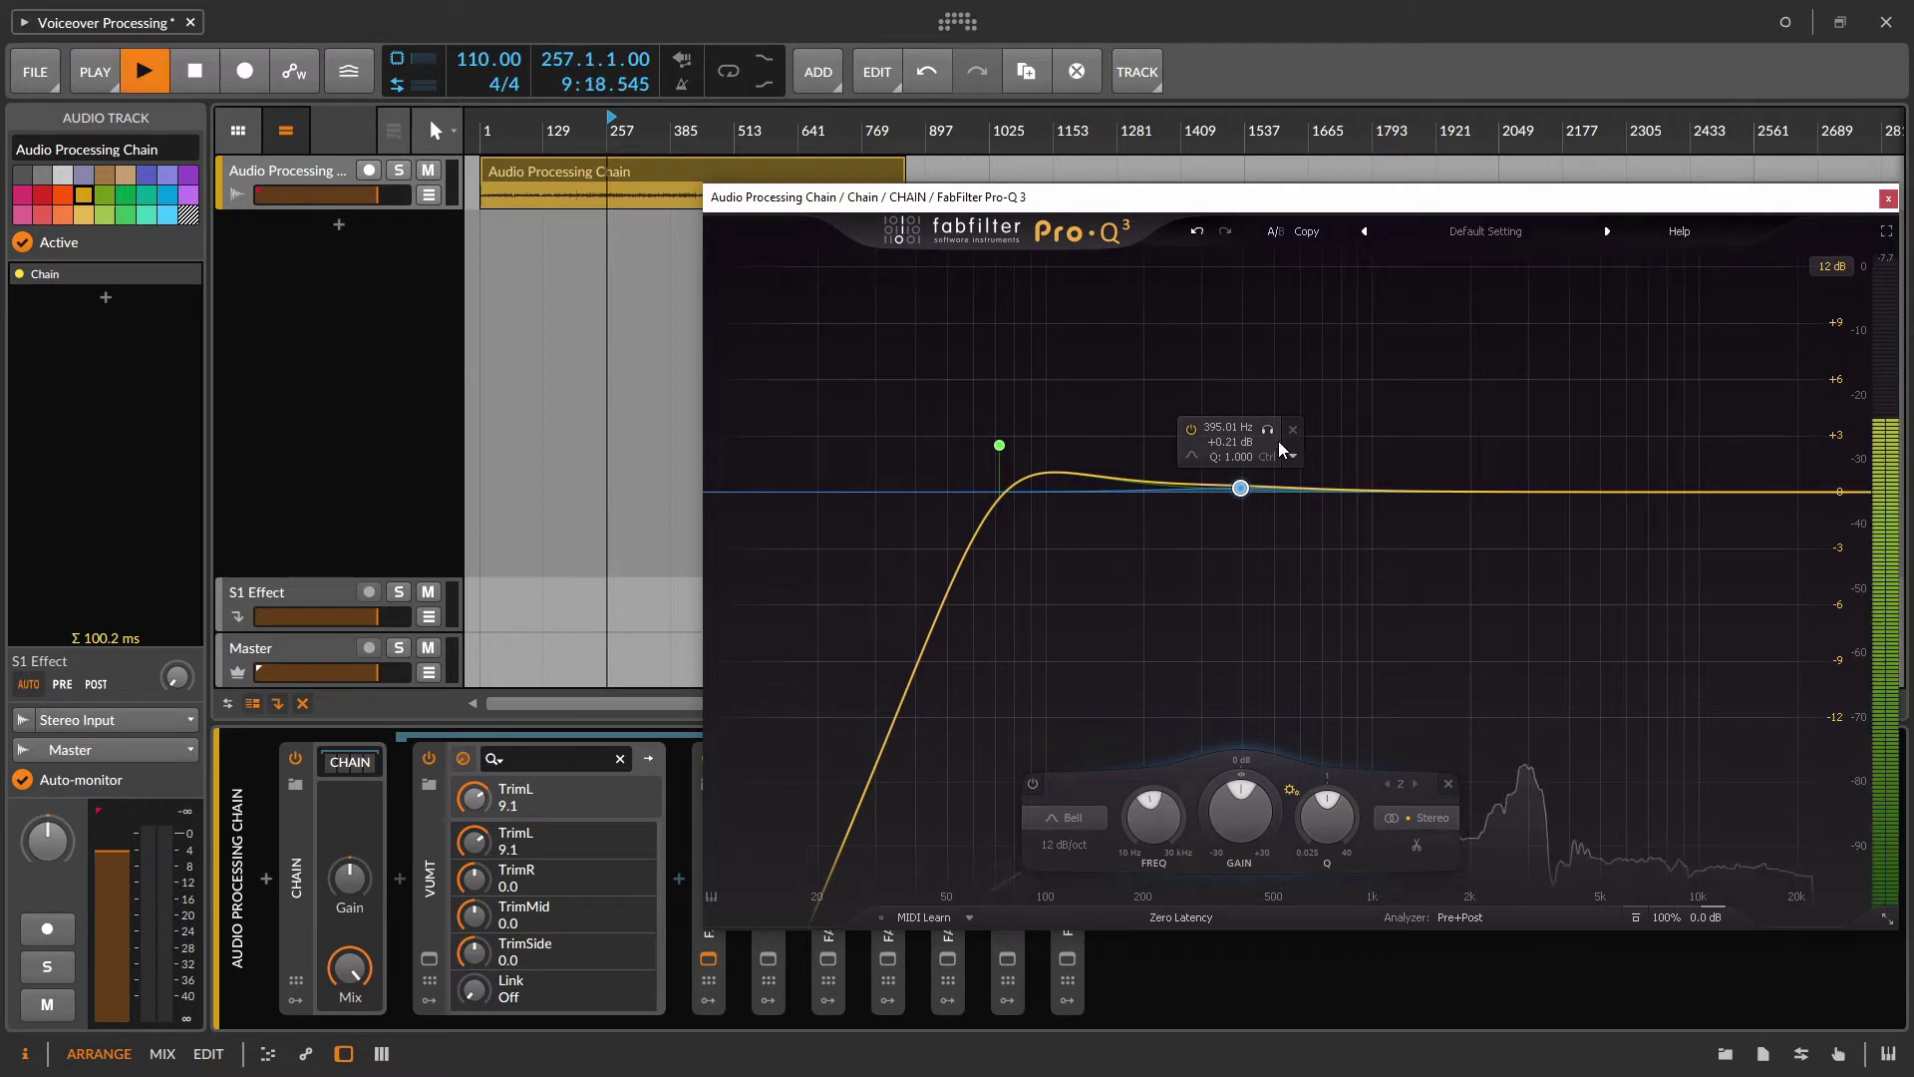
pyautogui.moveTo(1267, 430); pyautogui.dragTo(1181, 499)
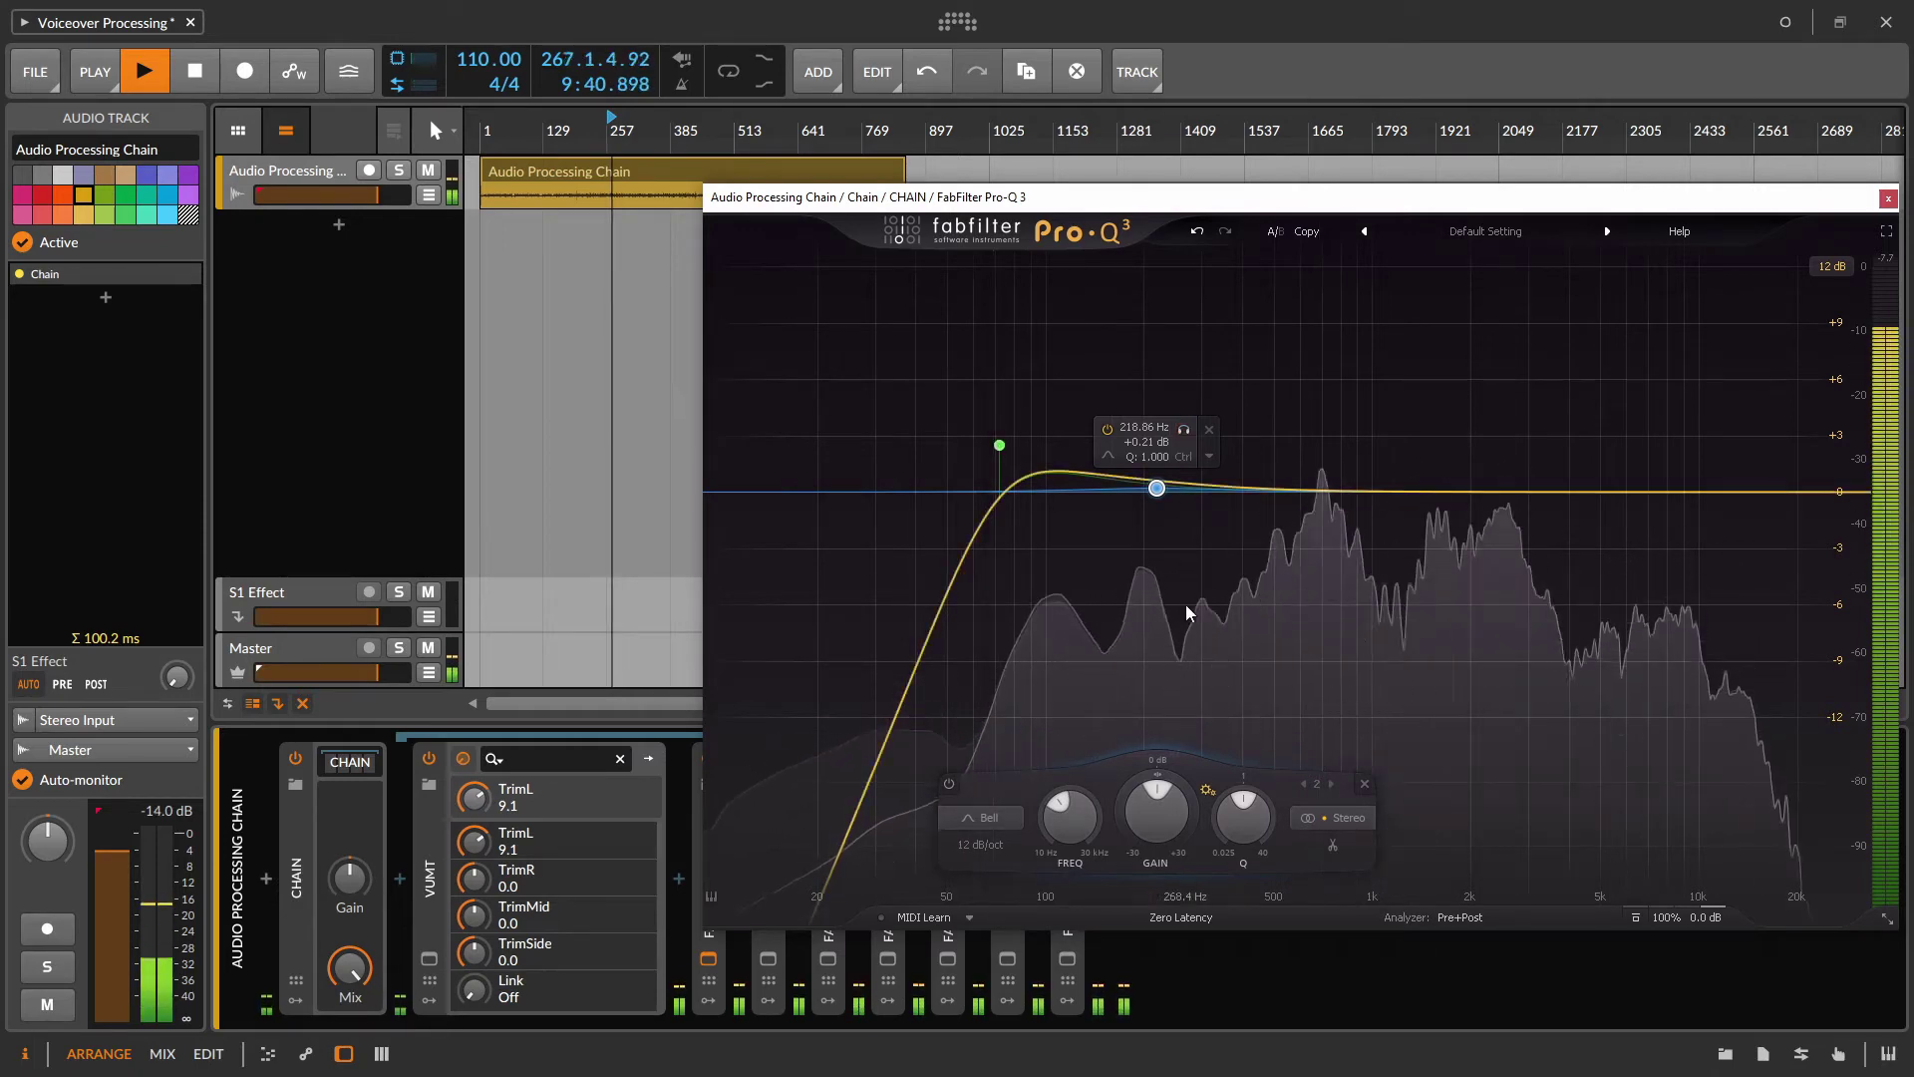
pyautogui.press('space')
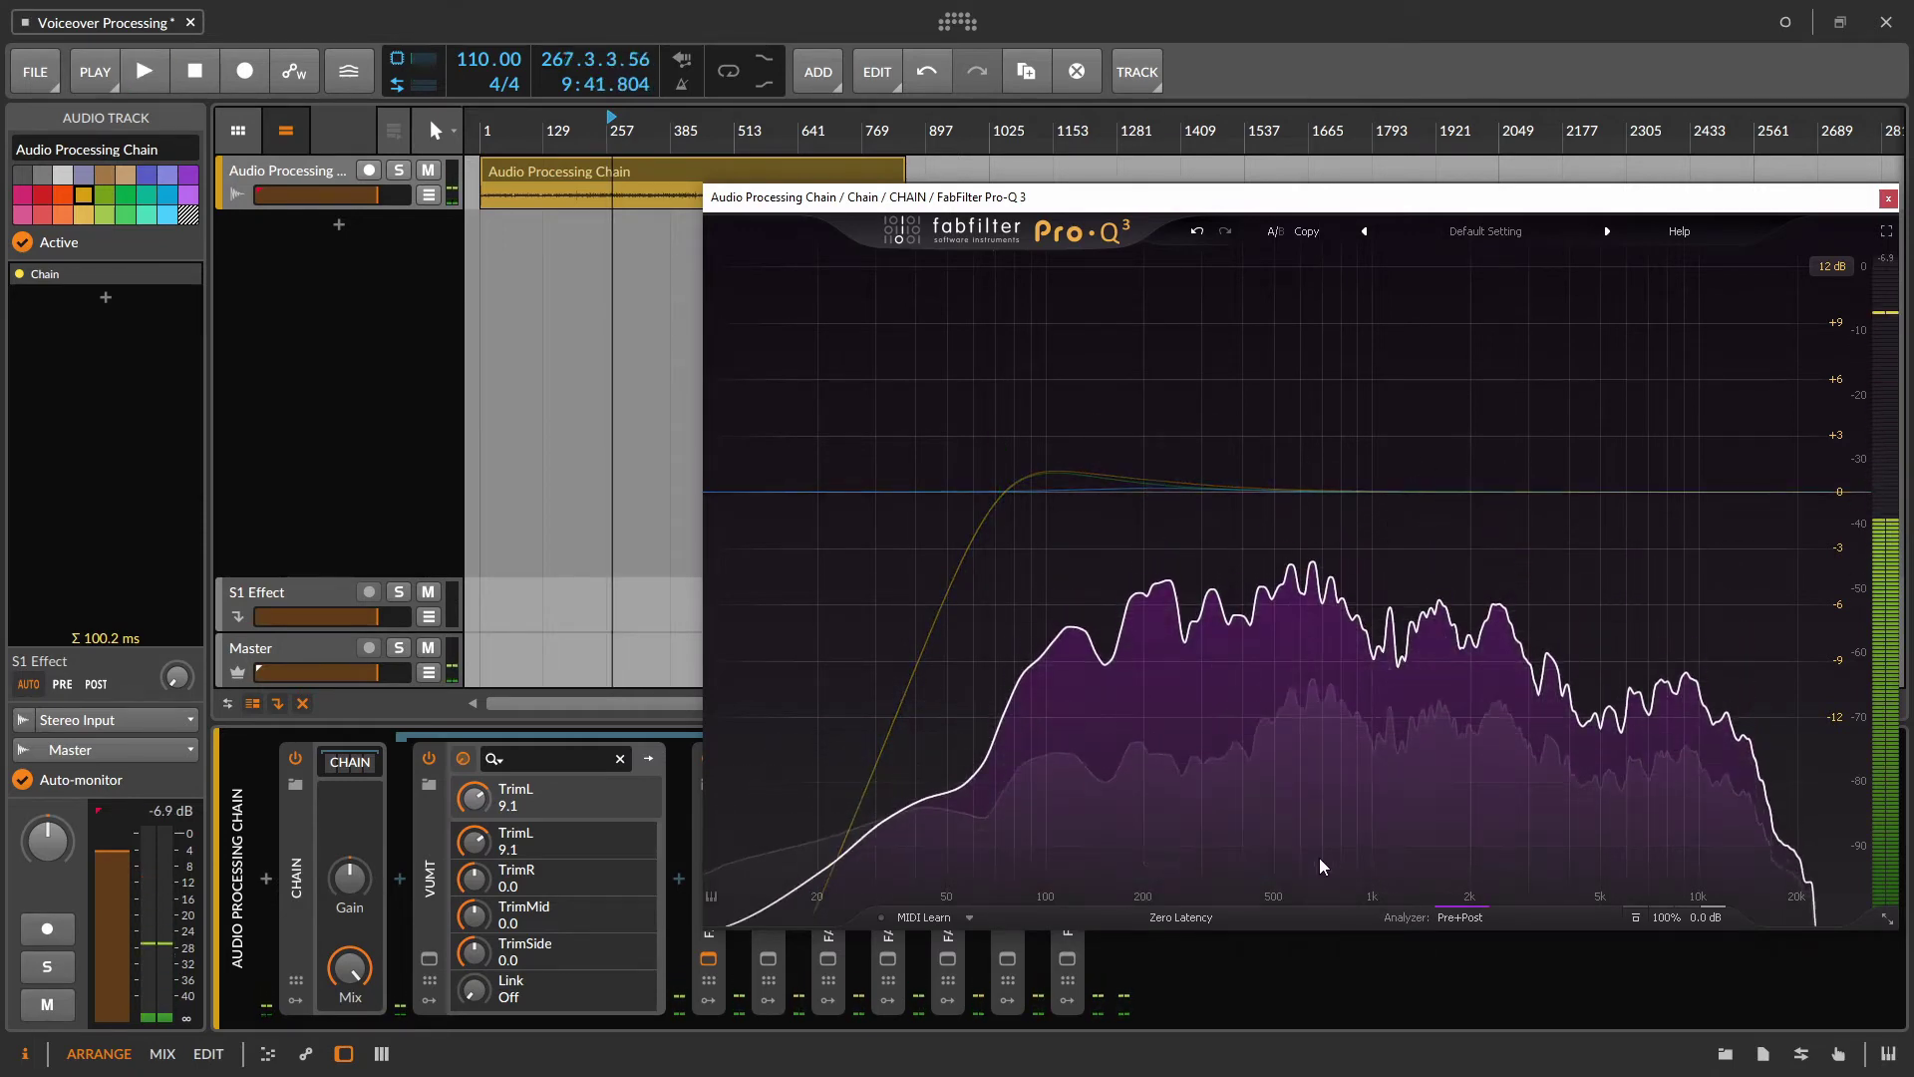
# Step: Lower the gain of the low-mid bell band to about -2.5 dB and play the track
pyautogui.click(1157, 487)
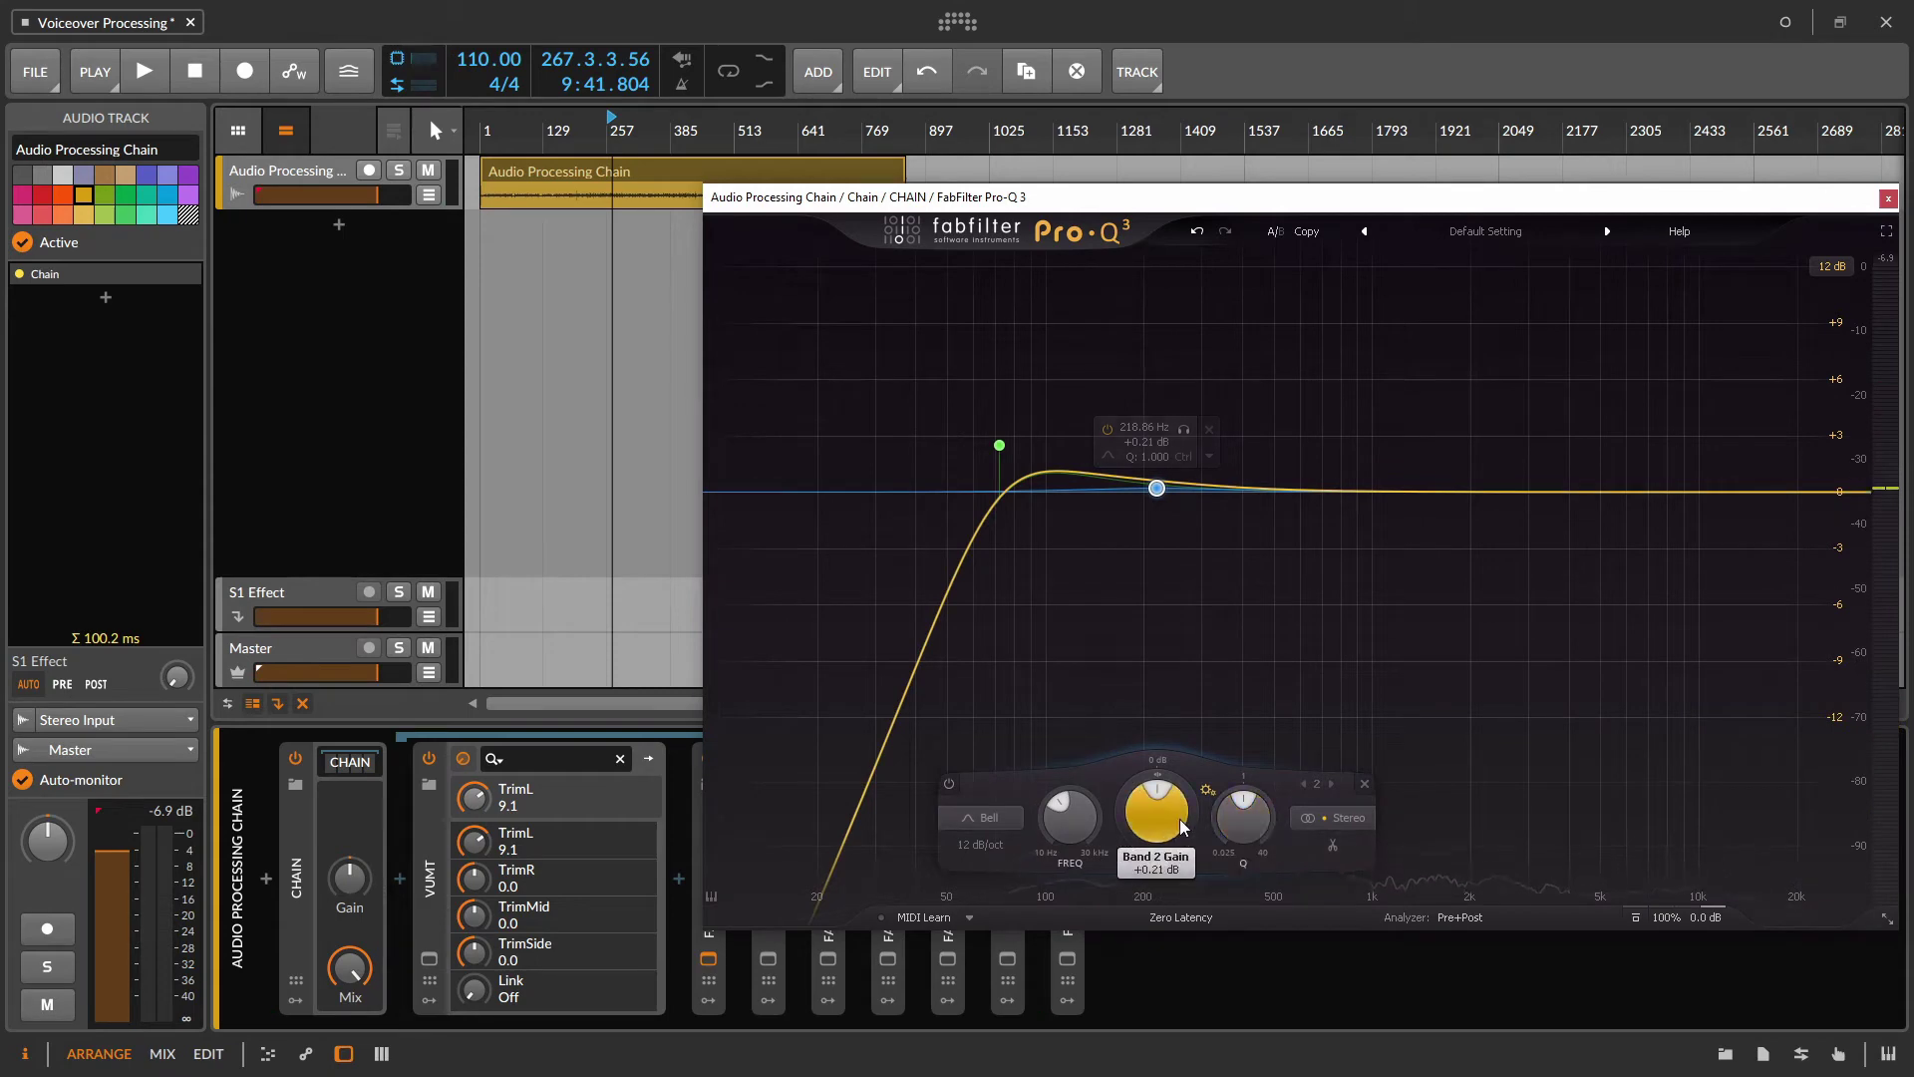
pyautogui.moveTo(1176, 833); pyautogui.dragTo(1151, 887)
pyautogui.press('space')
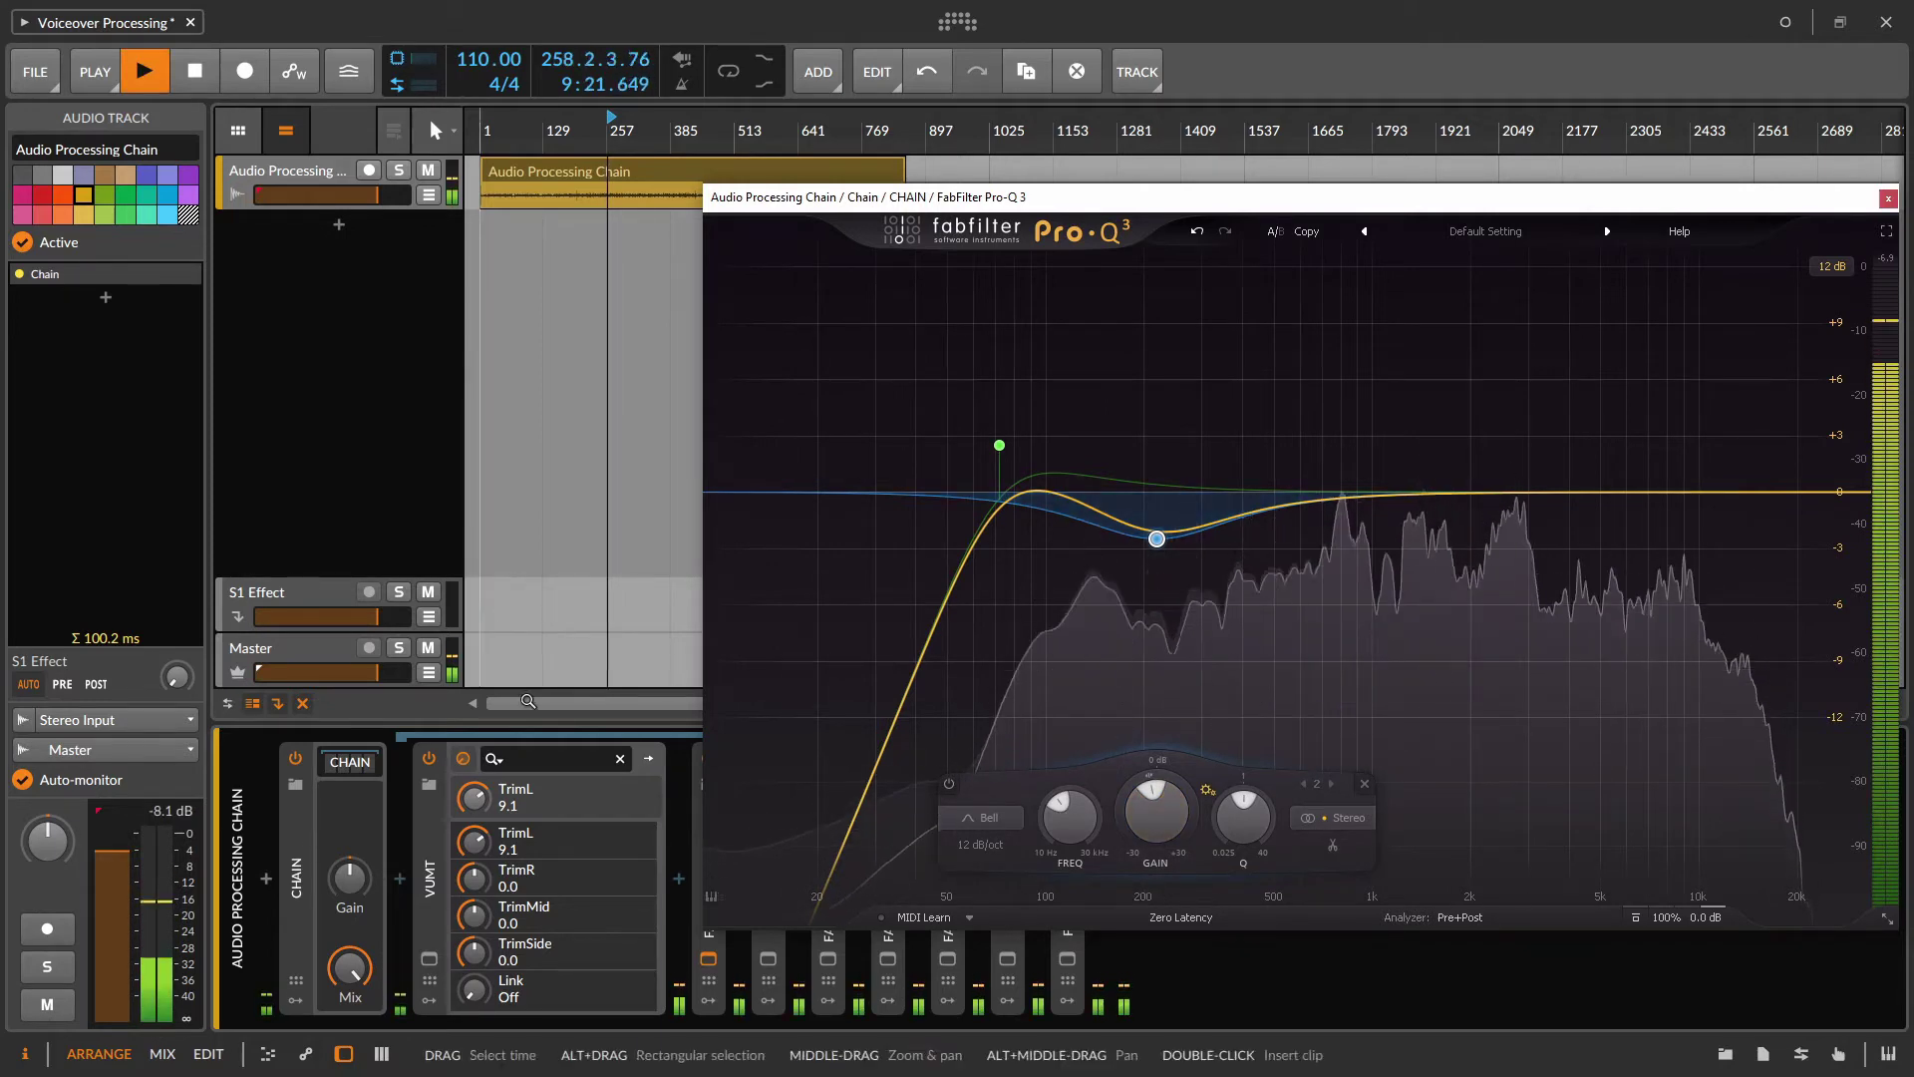
# Step: Add a bell cut of about 2.4 dB near 2.2 kHz and a 2.8 dB bell boost at about 5067 Hz, and close Pro-Q 3
pyautogui.moveTo(881, 204); pyautogui.dragTo(1004, 132)
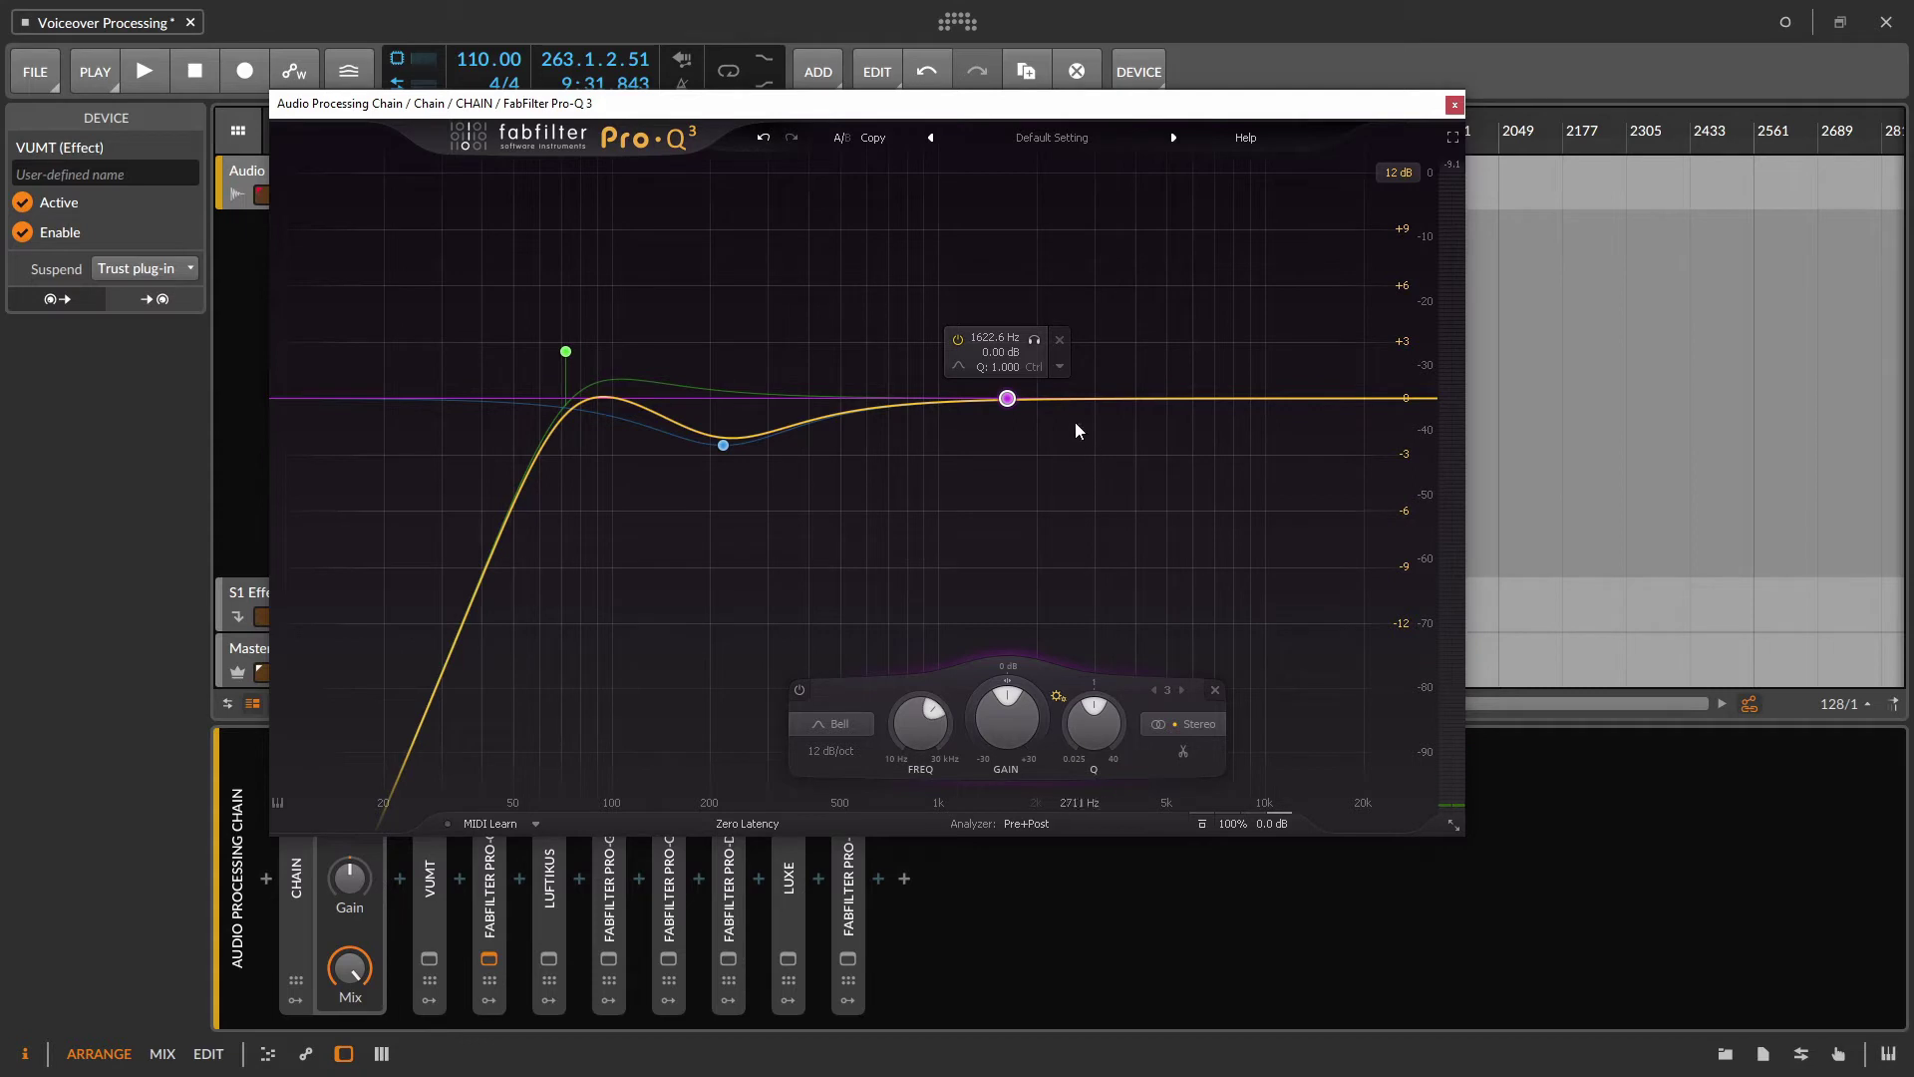
pyautogui.press('space')
pyautogui.moveTo(1042, 347); pyautogui.dragTo(955, 363)
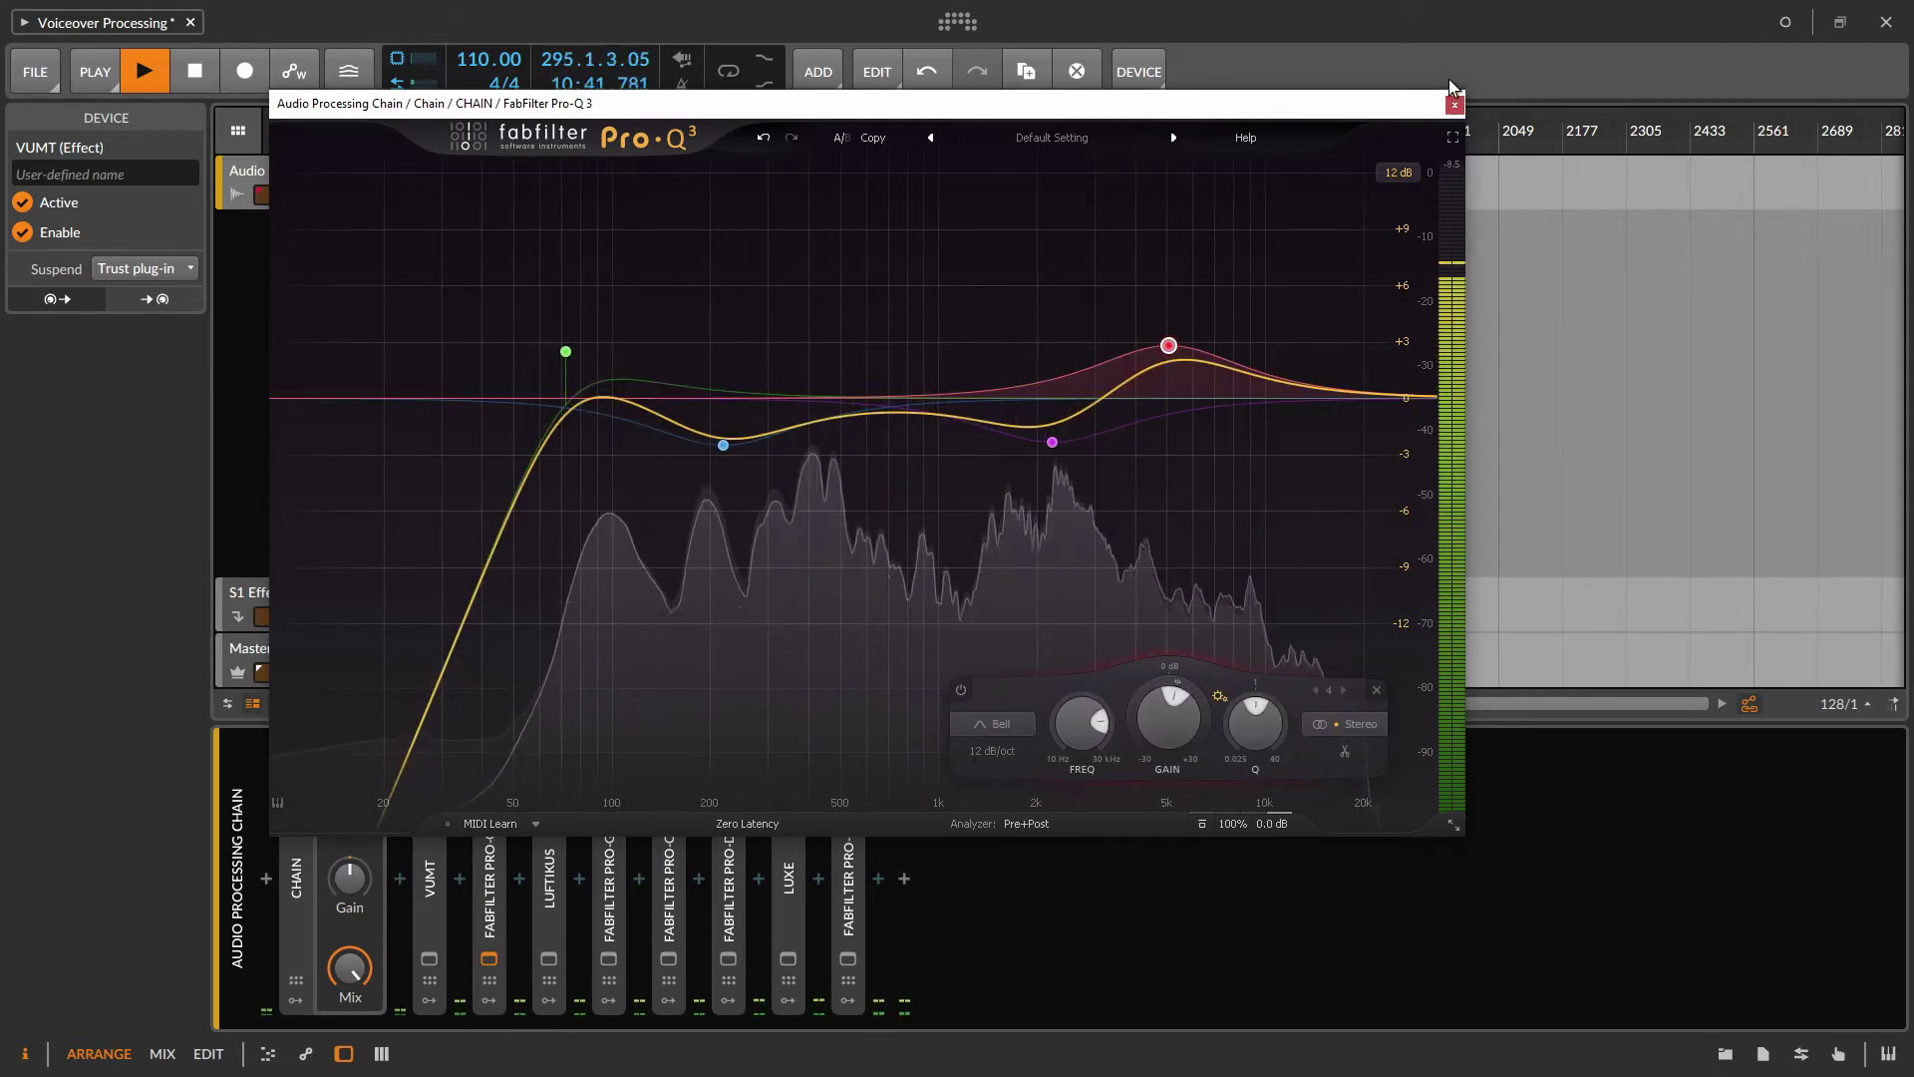
pyautogui.click(1453, 106)
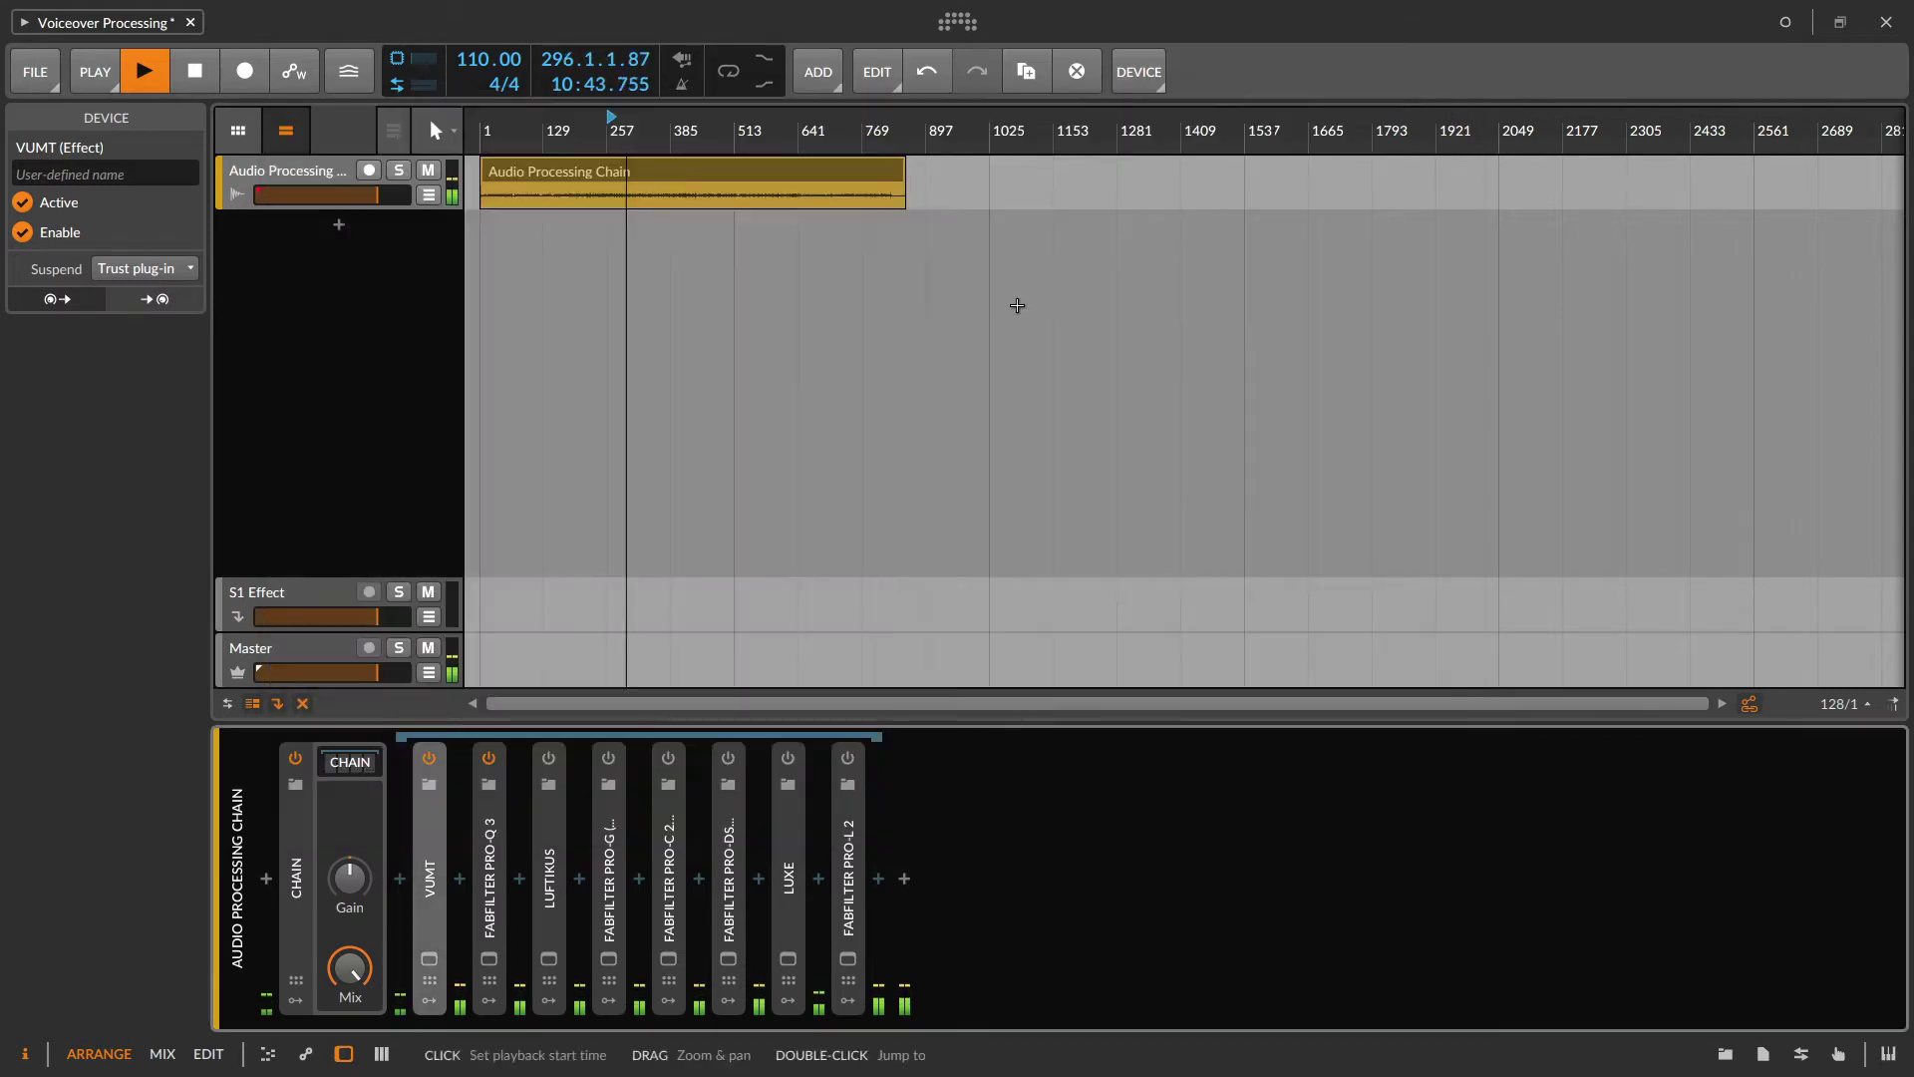
# Step: Play the track with the equalizer applied and reopen Pro-Q 3 to examine its bands
pyautogui.press('space')
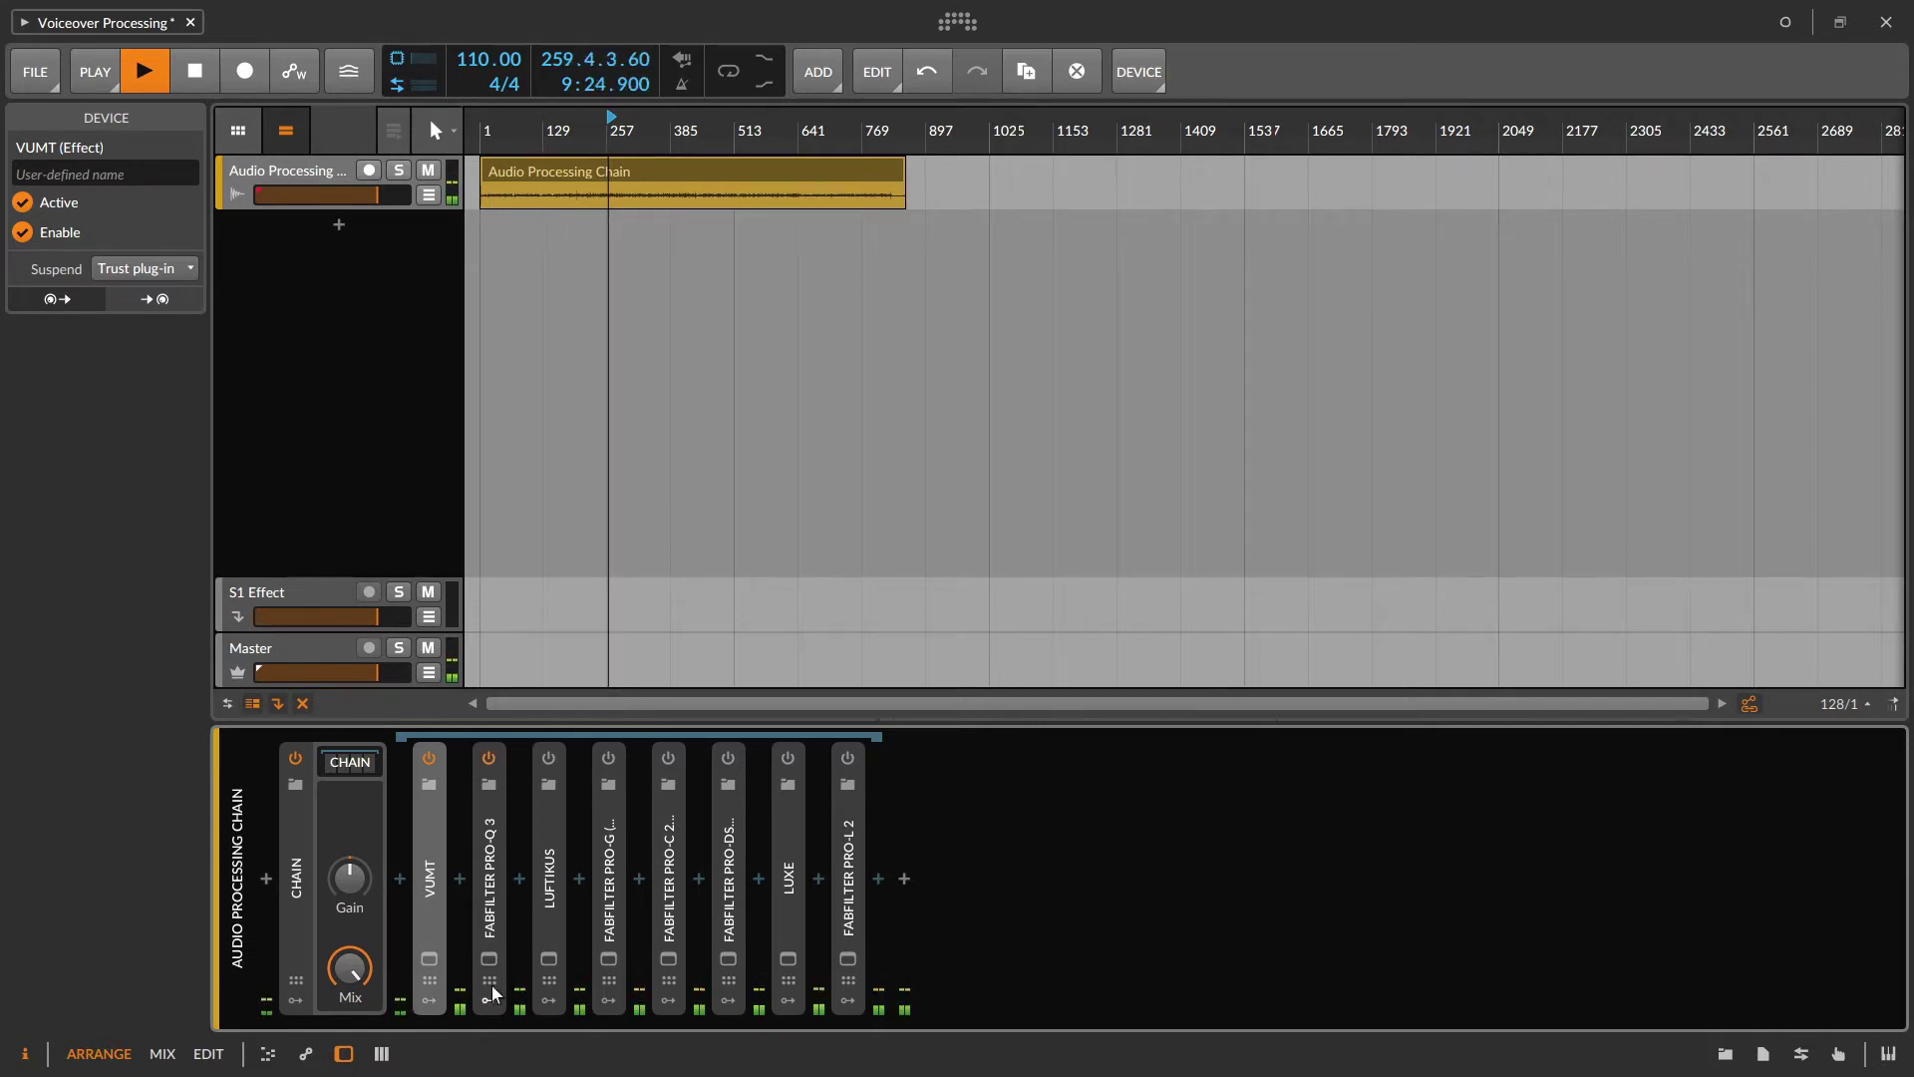
pyautogui.press('space')
pyautogui.click(488, 958)
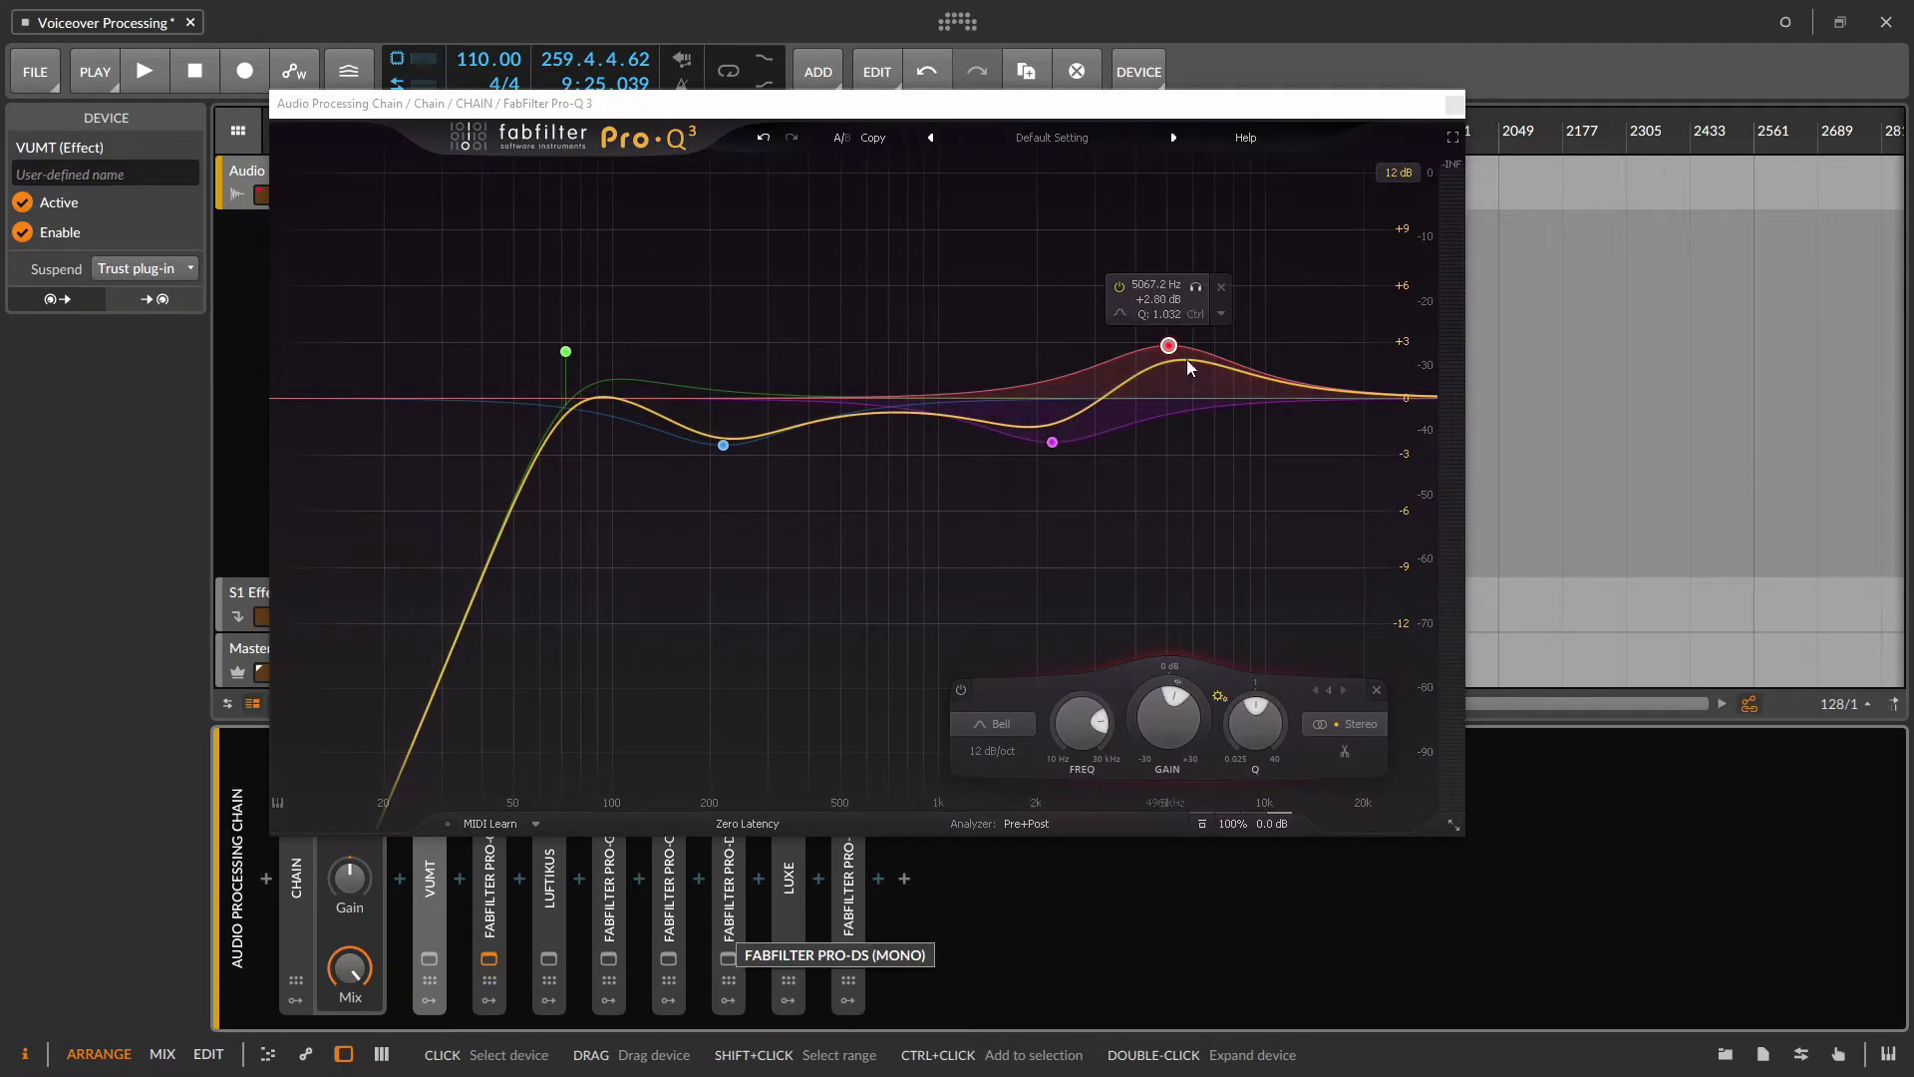
pyautogui.moveTo(1059, 445)
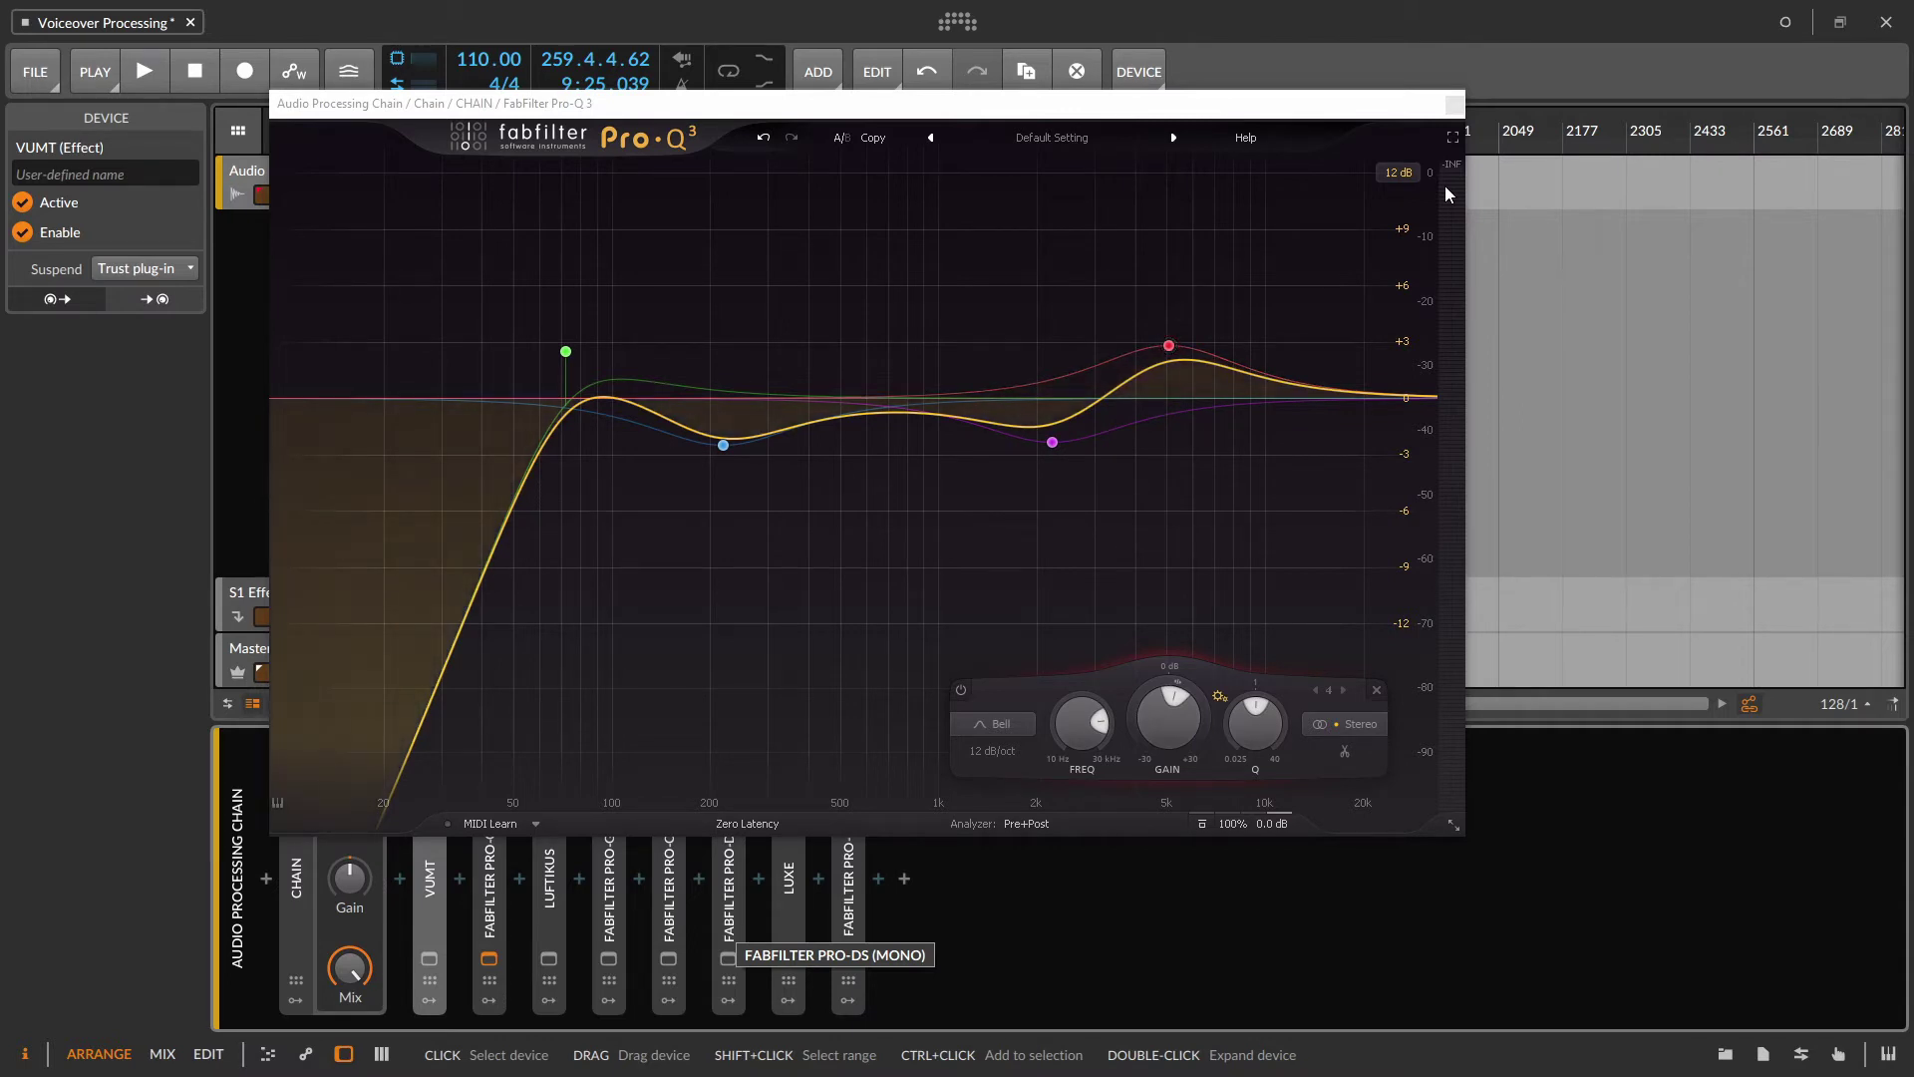
# Step: Close Pro-Q 3, open and enable Luftikus, and turn on its Keep Gain and Mastering options
pyautogui.click(1455, 105)
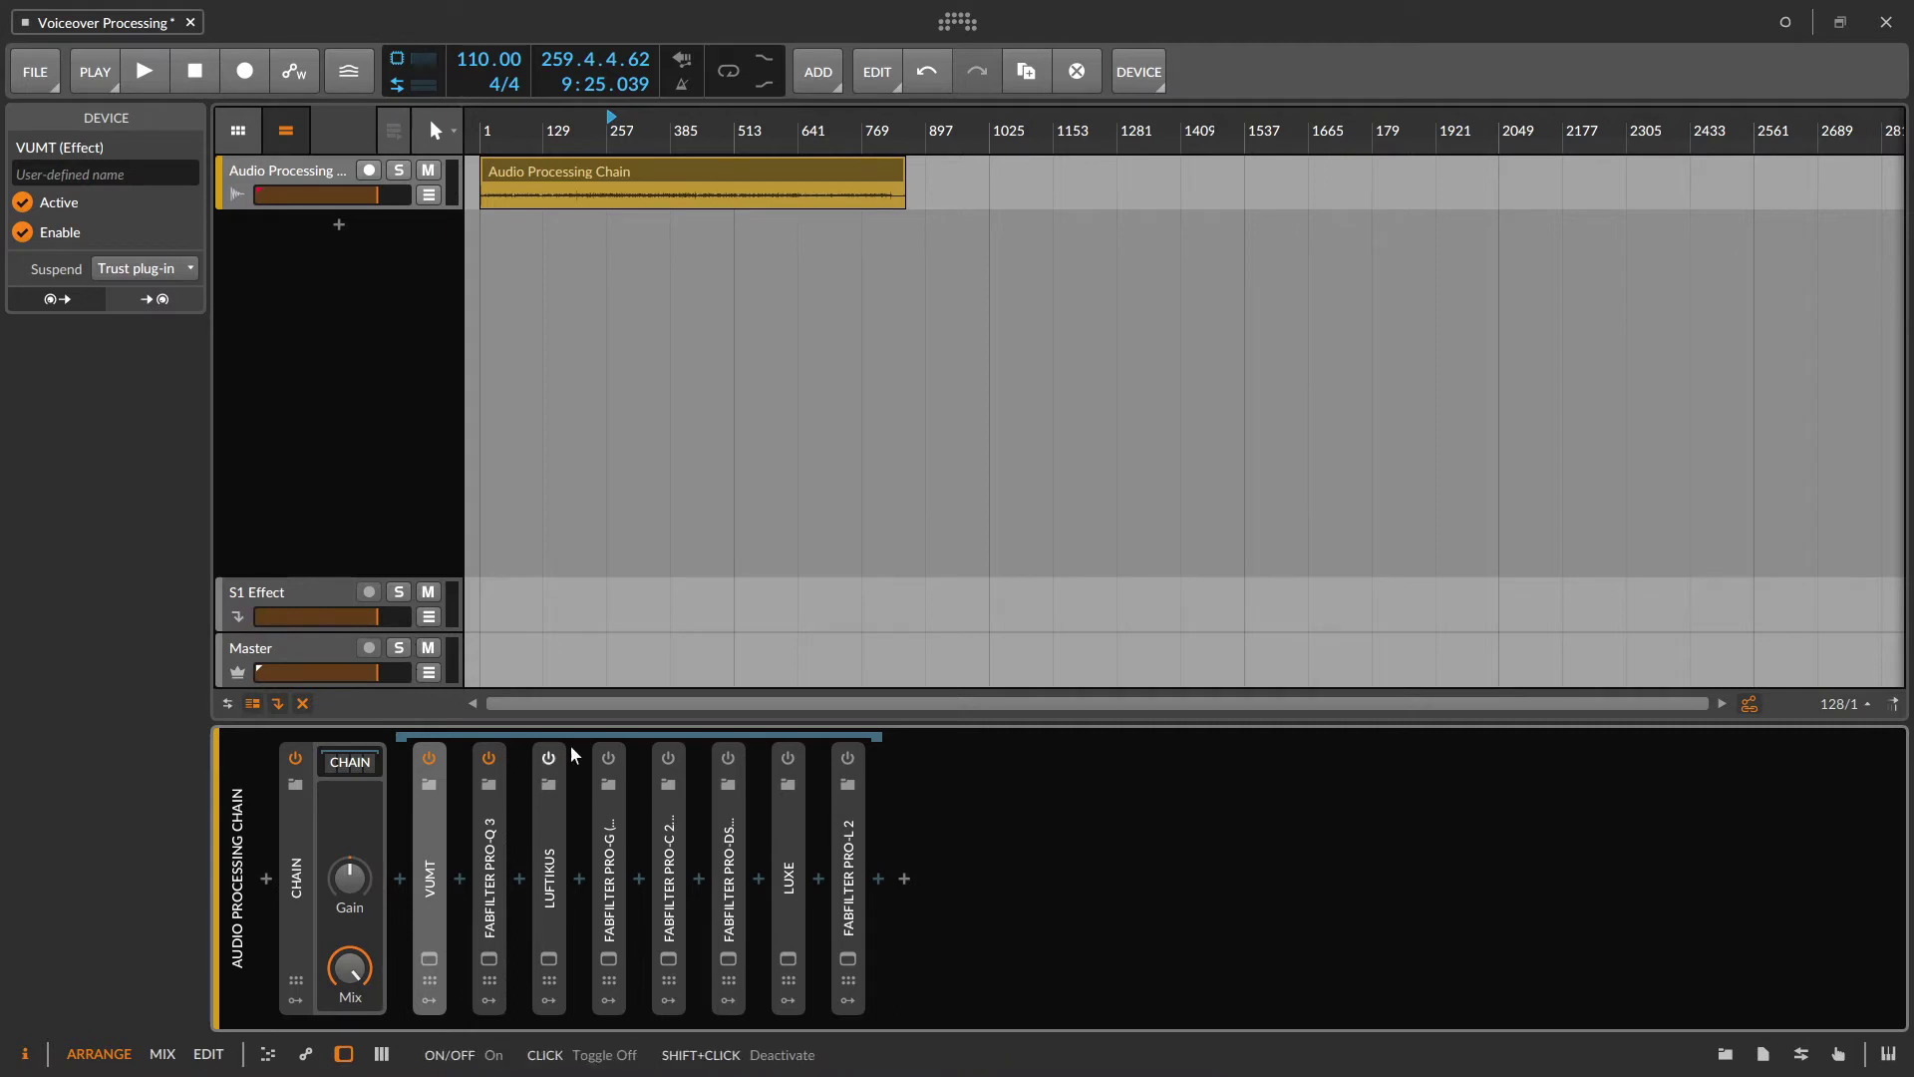
pyautogui.click(548, 958)
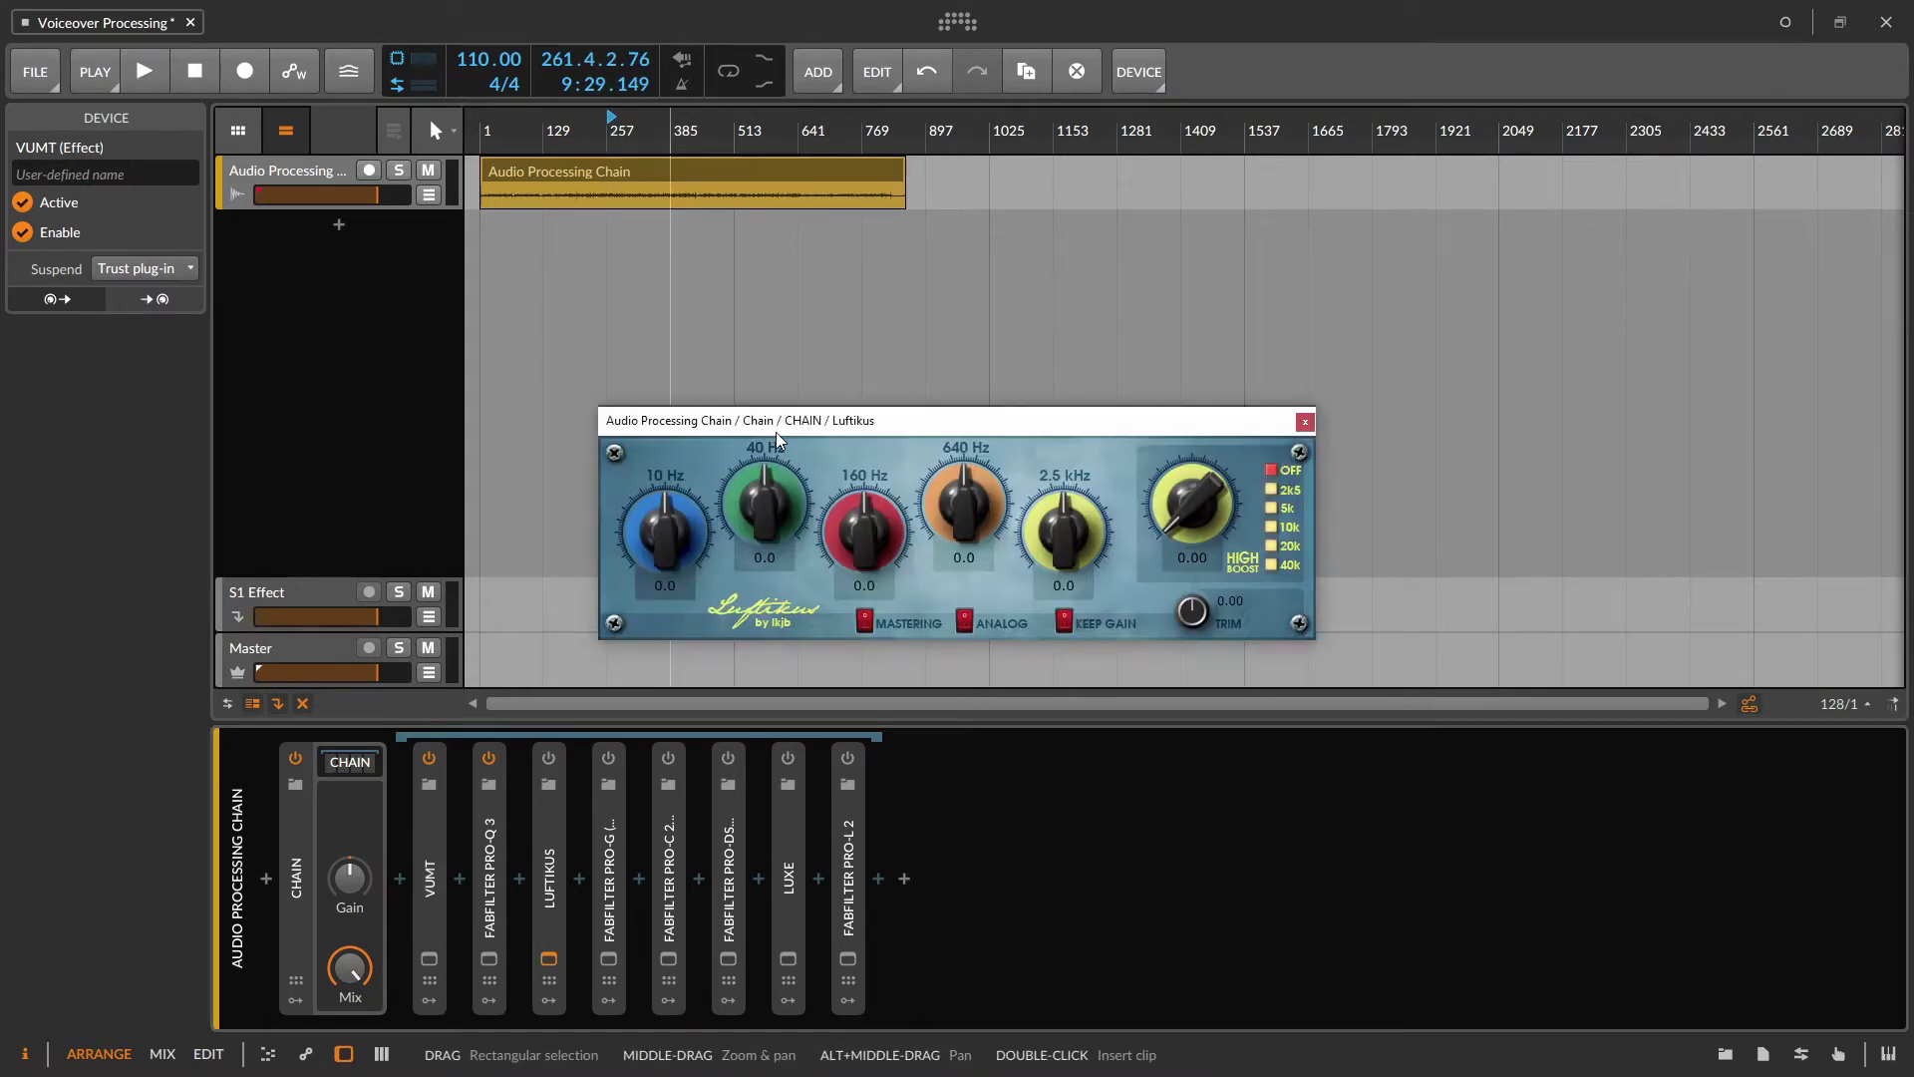
pyautogui.moveTo(775, 433); pyautogui.dragTo(848, 312)
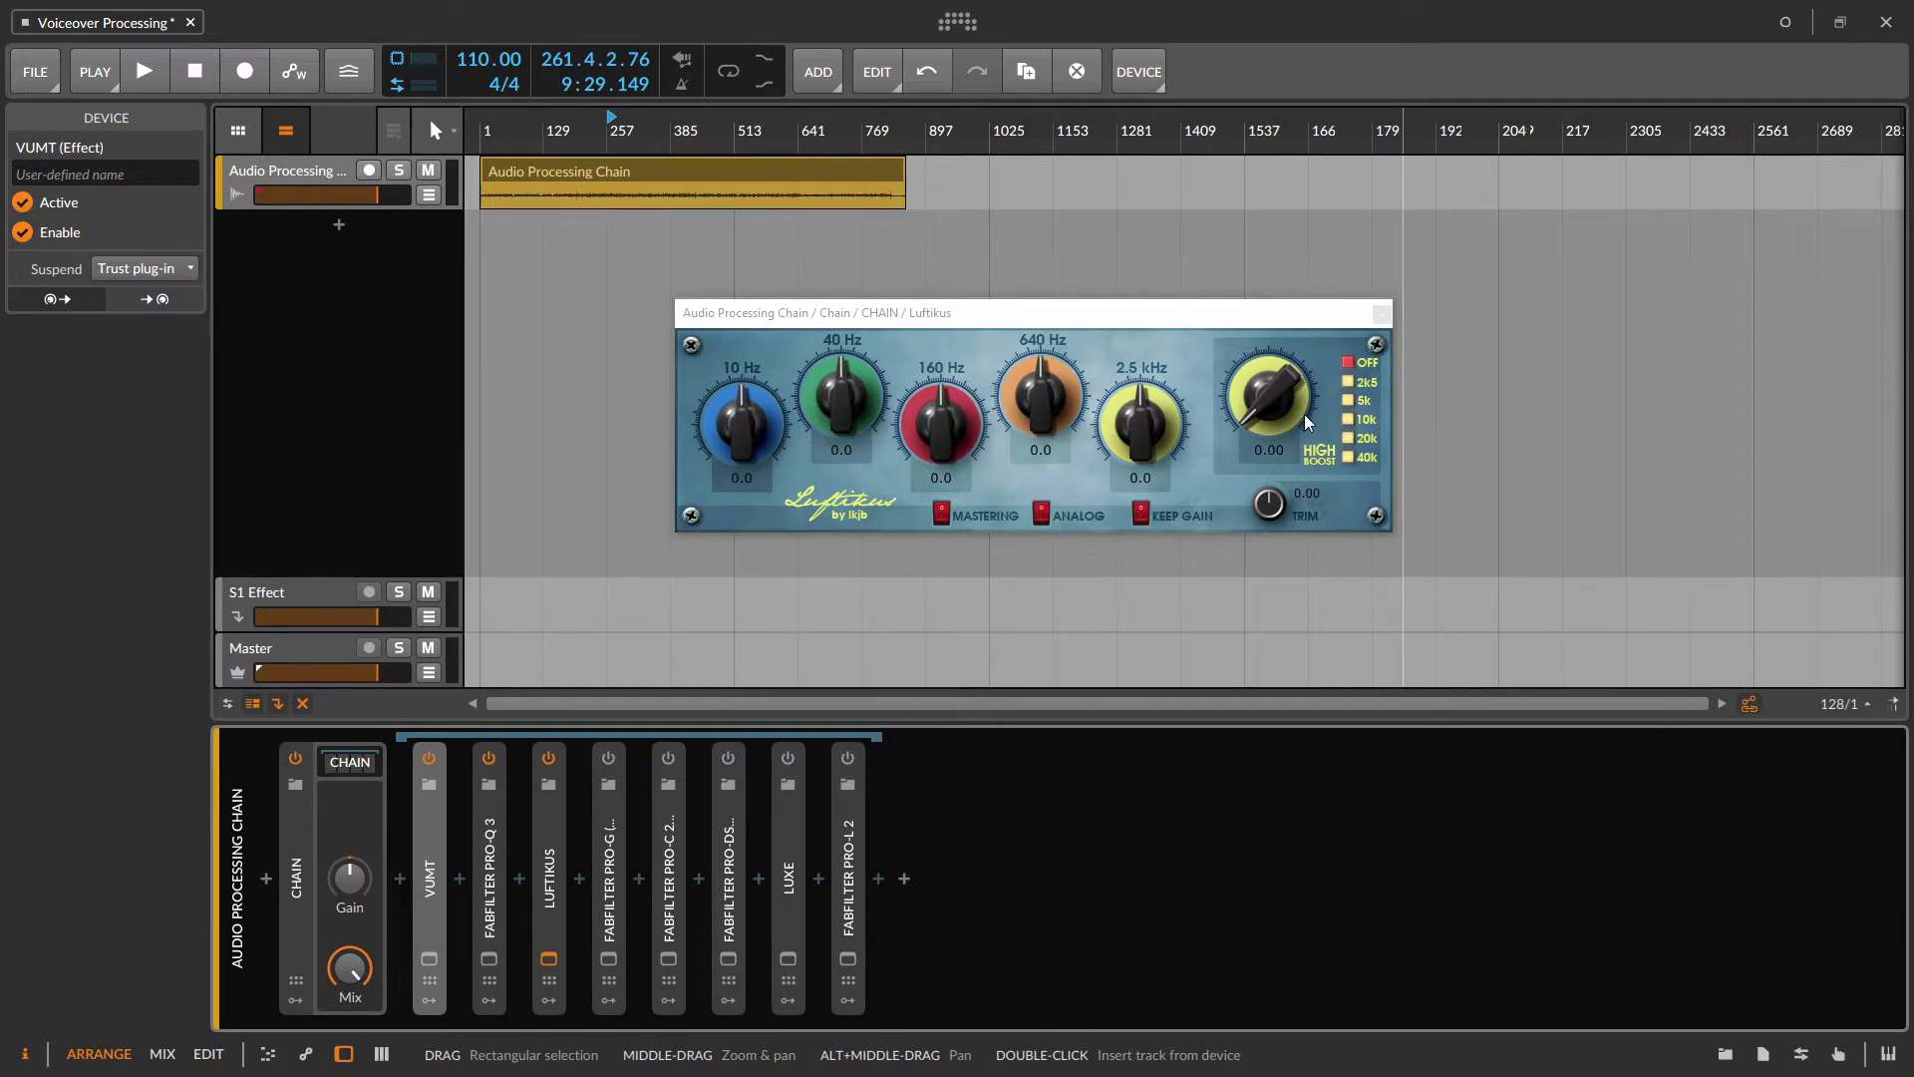
pyautogui.click(1140, 514)
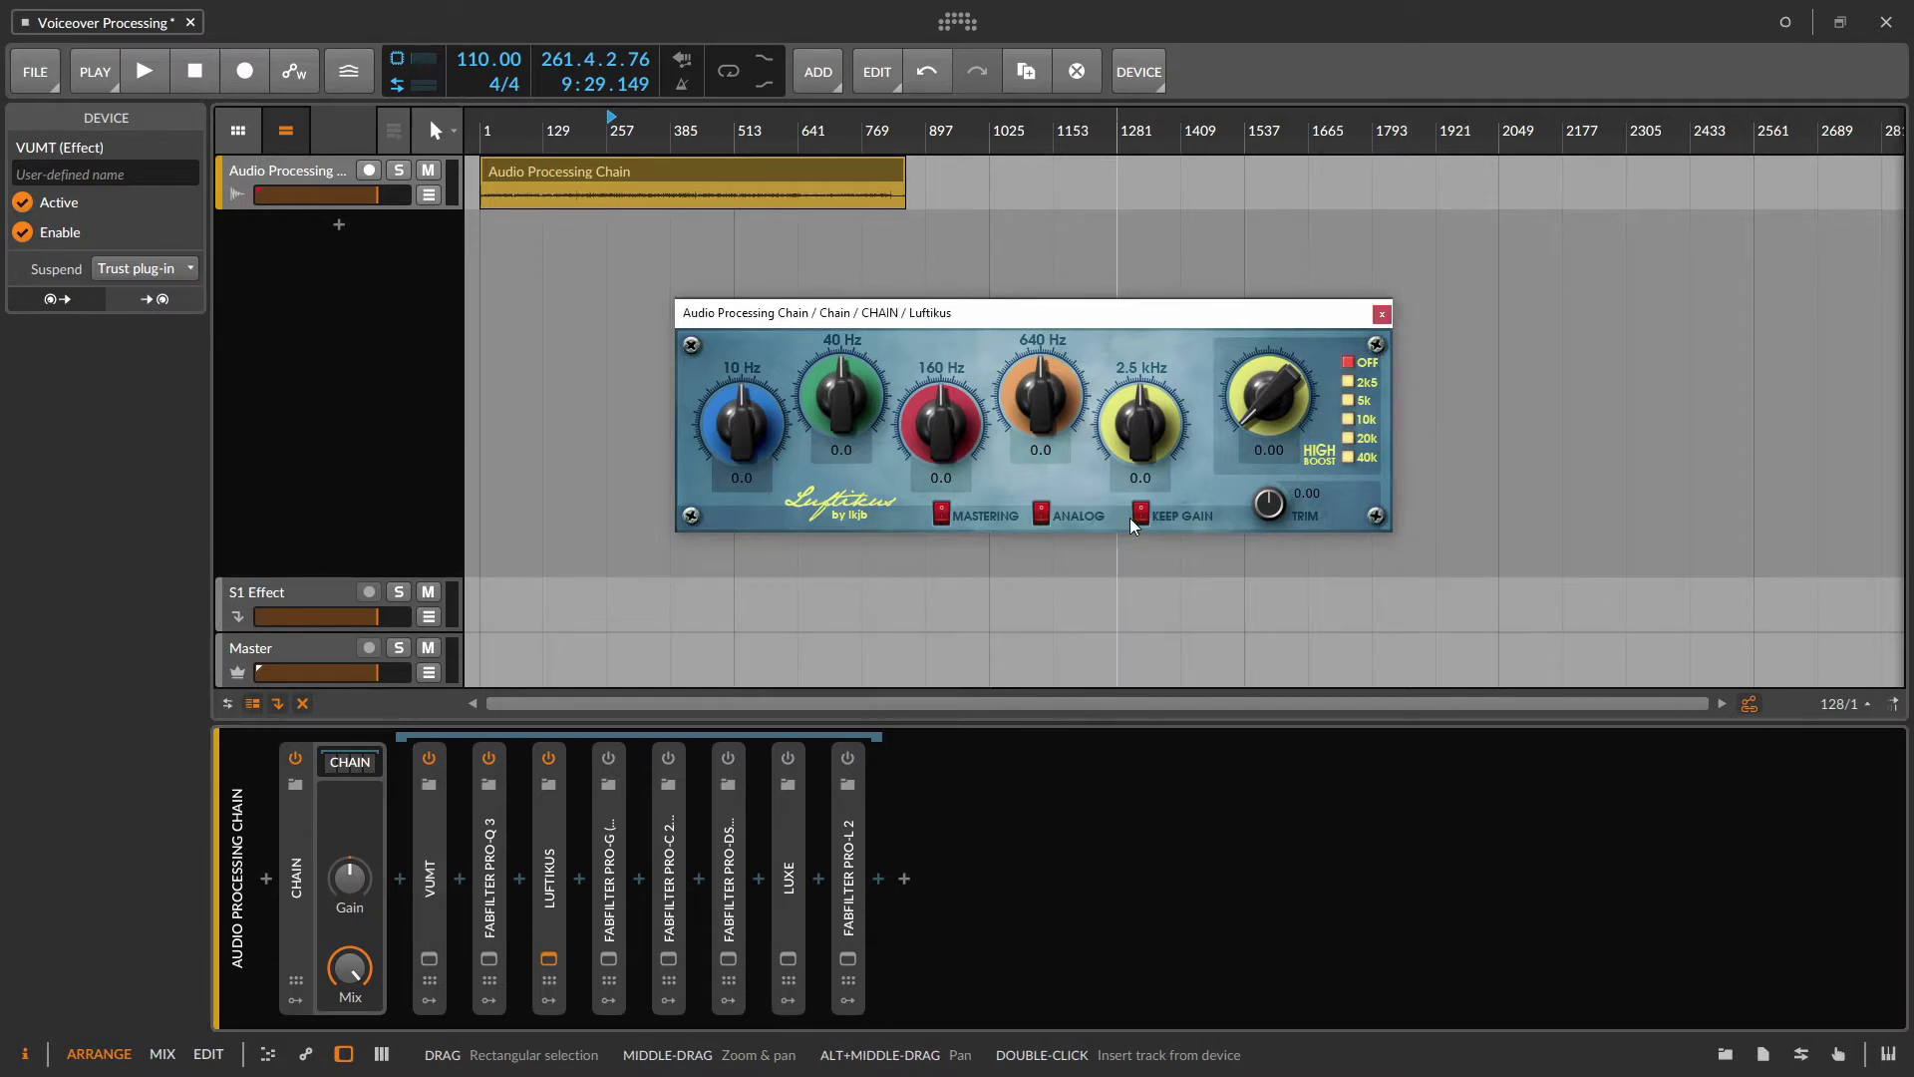
pyautogui.click(947, 512)
# Step: During playback, set Luftikus's 40 Hz and 160 Hz bands to 2, 640 Hz to -1 and 2.5 kHz to 1, and compare with it bypassed
pyautogui.moveTo(850, 387); pyautogui.dragTo(856, 402)
pyautogui.press('space')
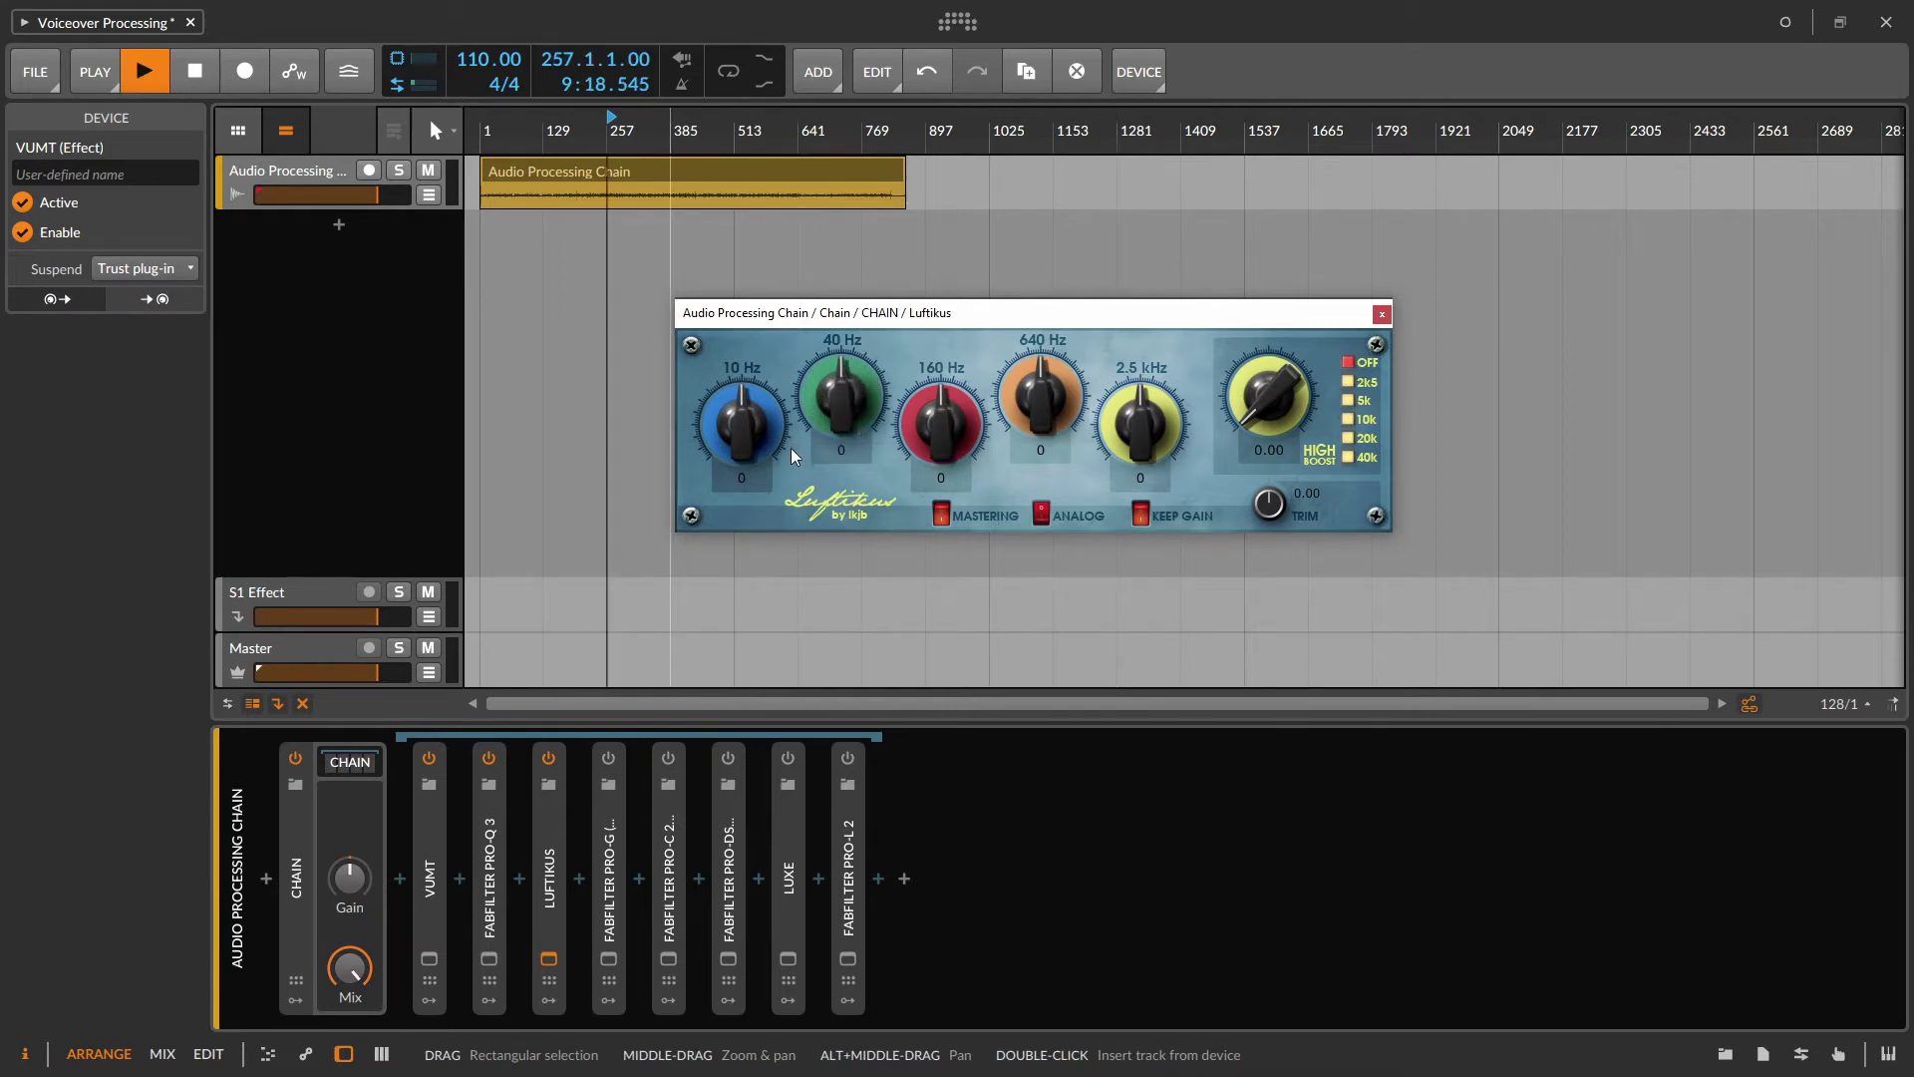
pyautogui.moveTo(742, 440); pyautogui.dragTo(829, 217)
pyautogui.moveTo(748, 399); pyautogui.dragTo(760, 441)
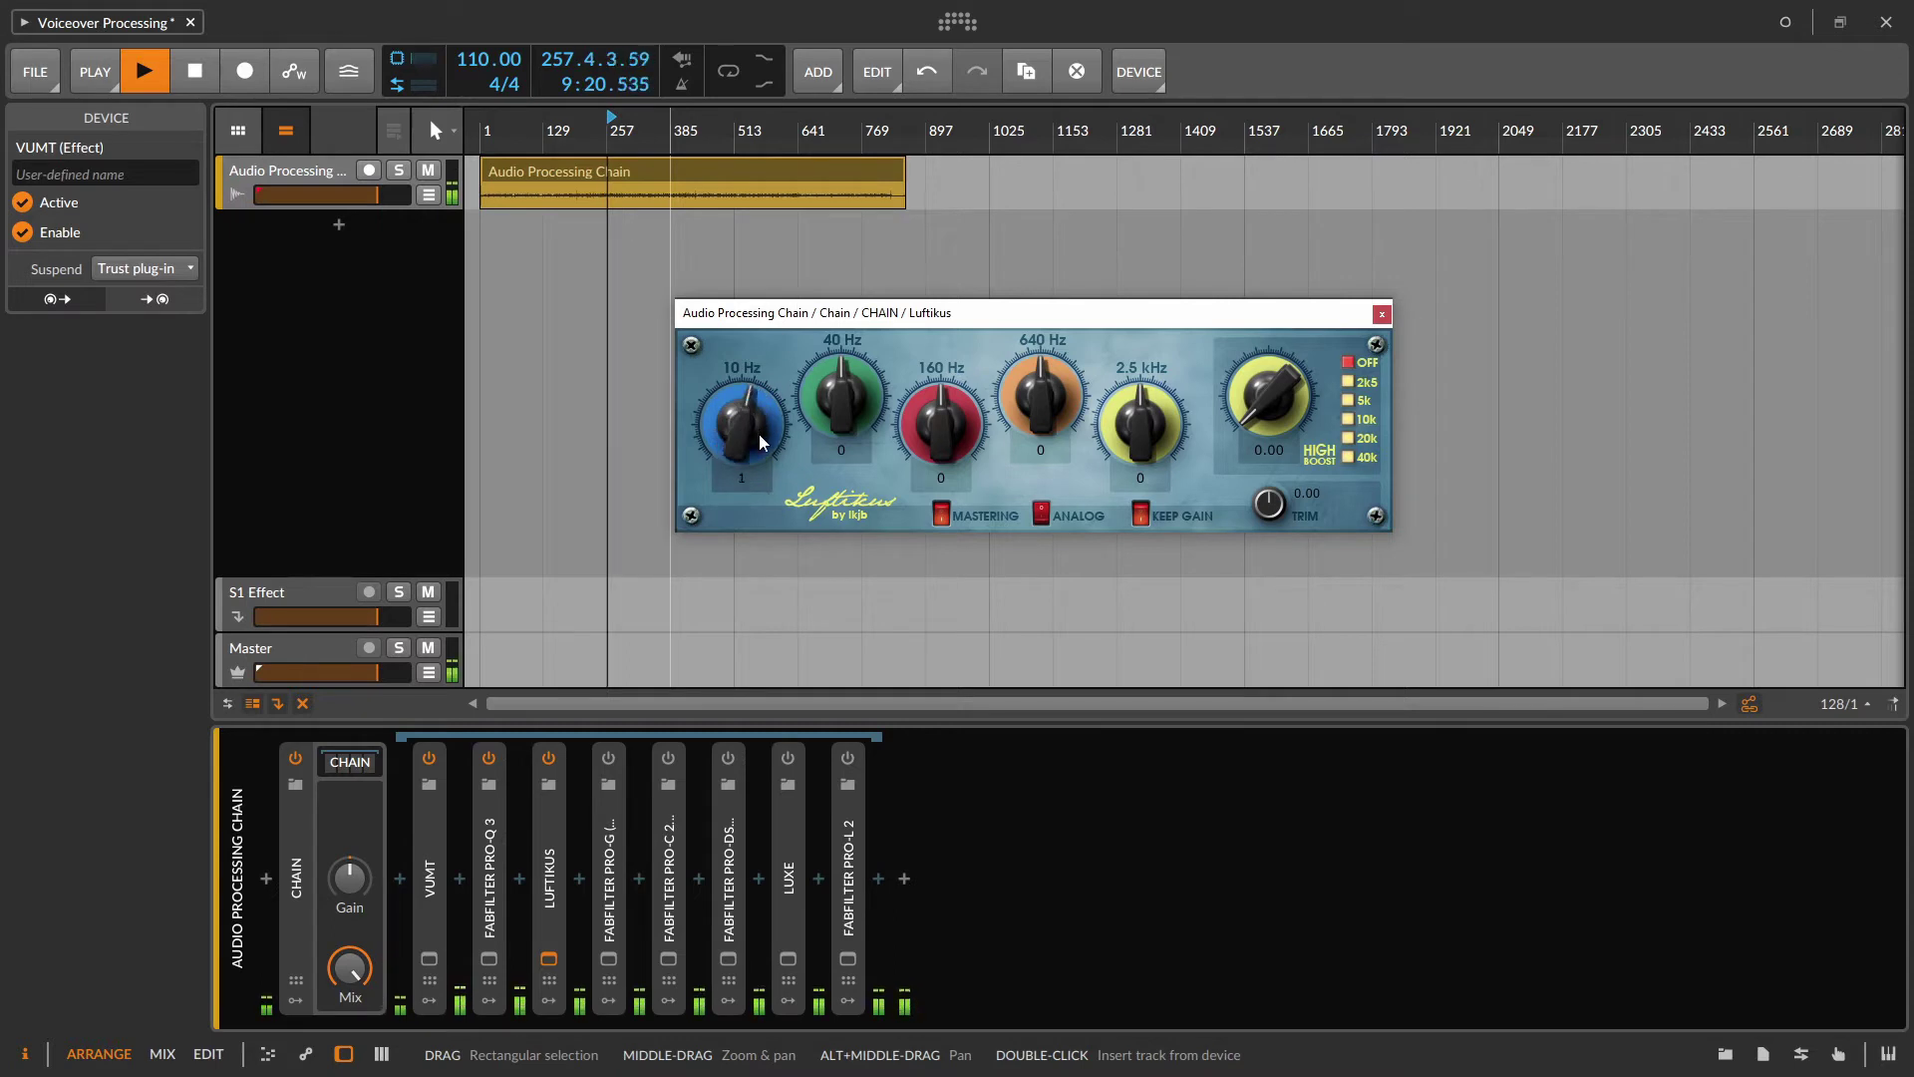
pyautogui.moveTo(863, 405)
pyautogui.mouseDown()
pyautogui.moveTo(913, 277)
pyautogui.moveTo(887, 396)
pyautogui.mouseUp()
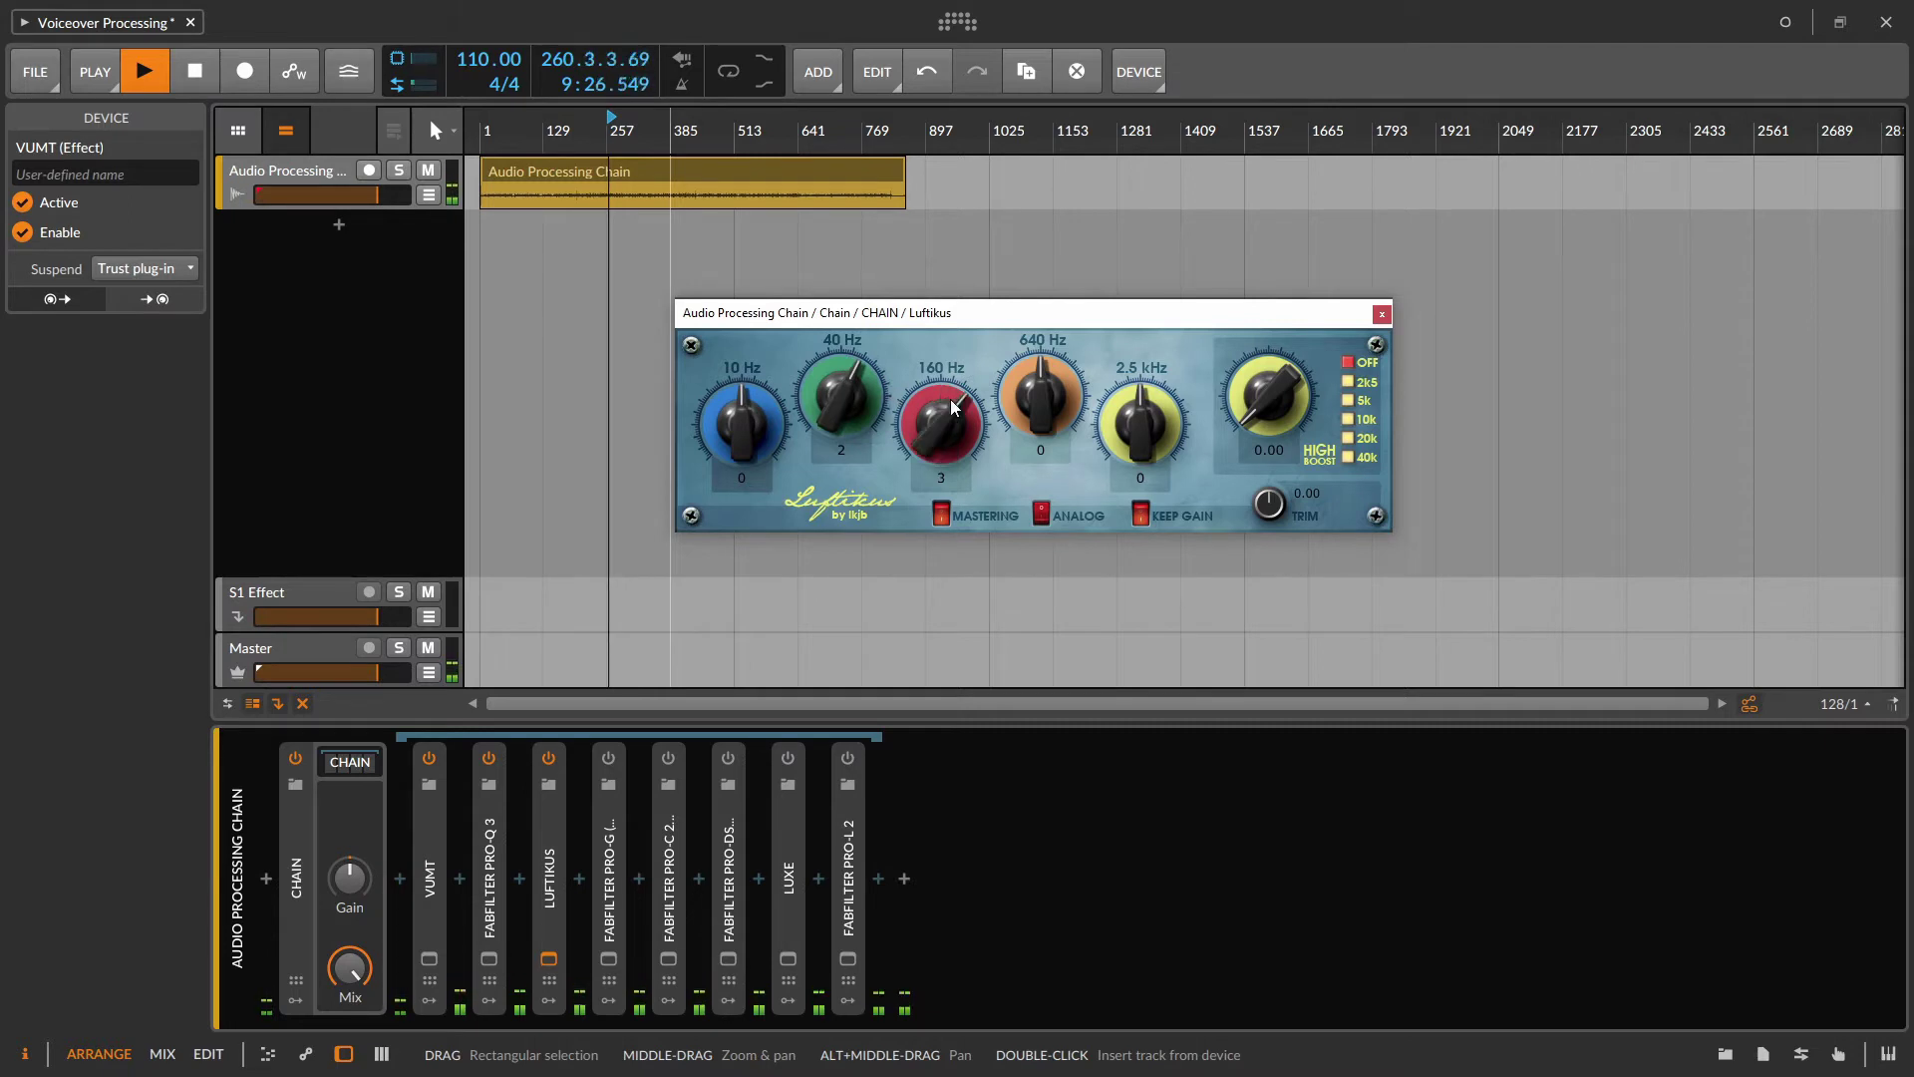
pyautogui.moveTo(942, 440); pyautogui.dragTo(1060, 418)
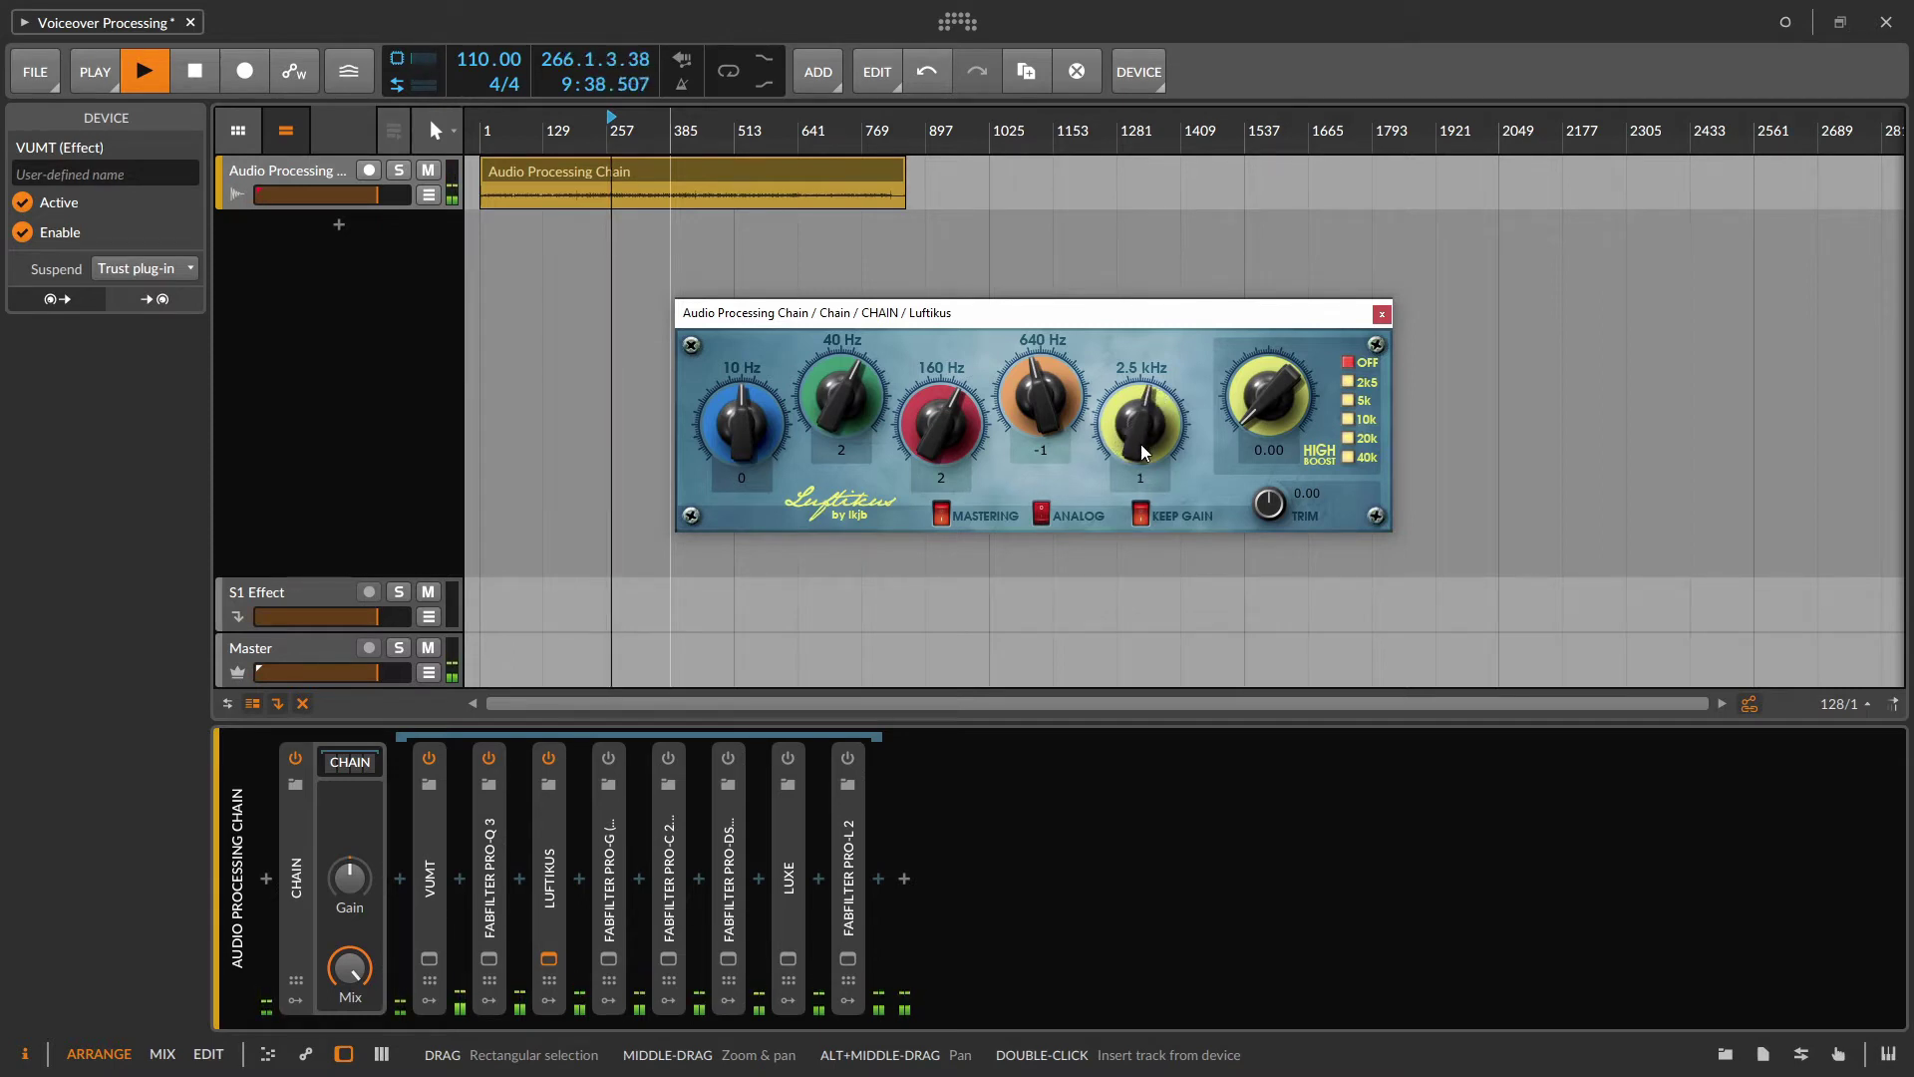
pyautogui.click(550, 760)
pyautogui.click(551, 759)
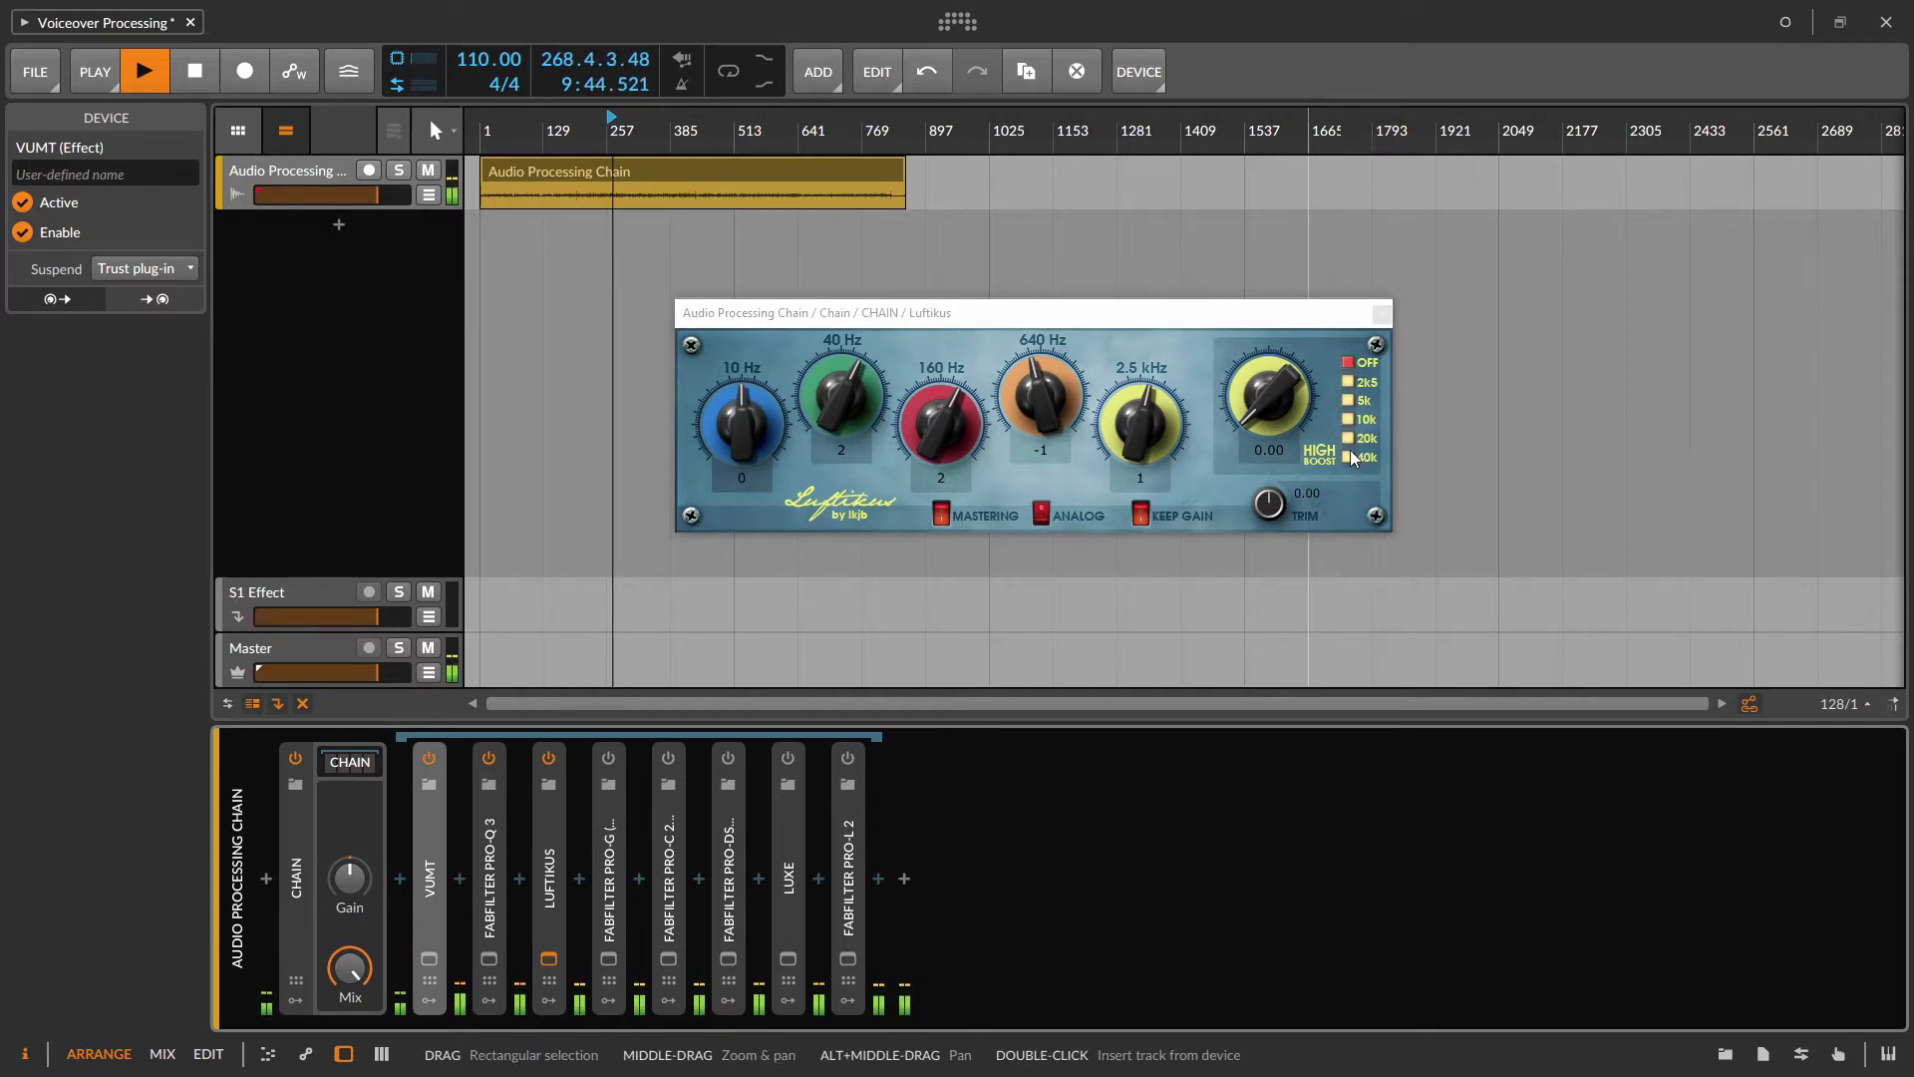
# Step: Set Luftikus's high boost to 2.00 at 10k and compare playback with the whole chain bypassed and enabled
pyautogui.click(1348, 419)
pyautogui.moveTo(1296, 403); pyautogui.dragTo(1341, 159)
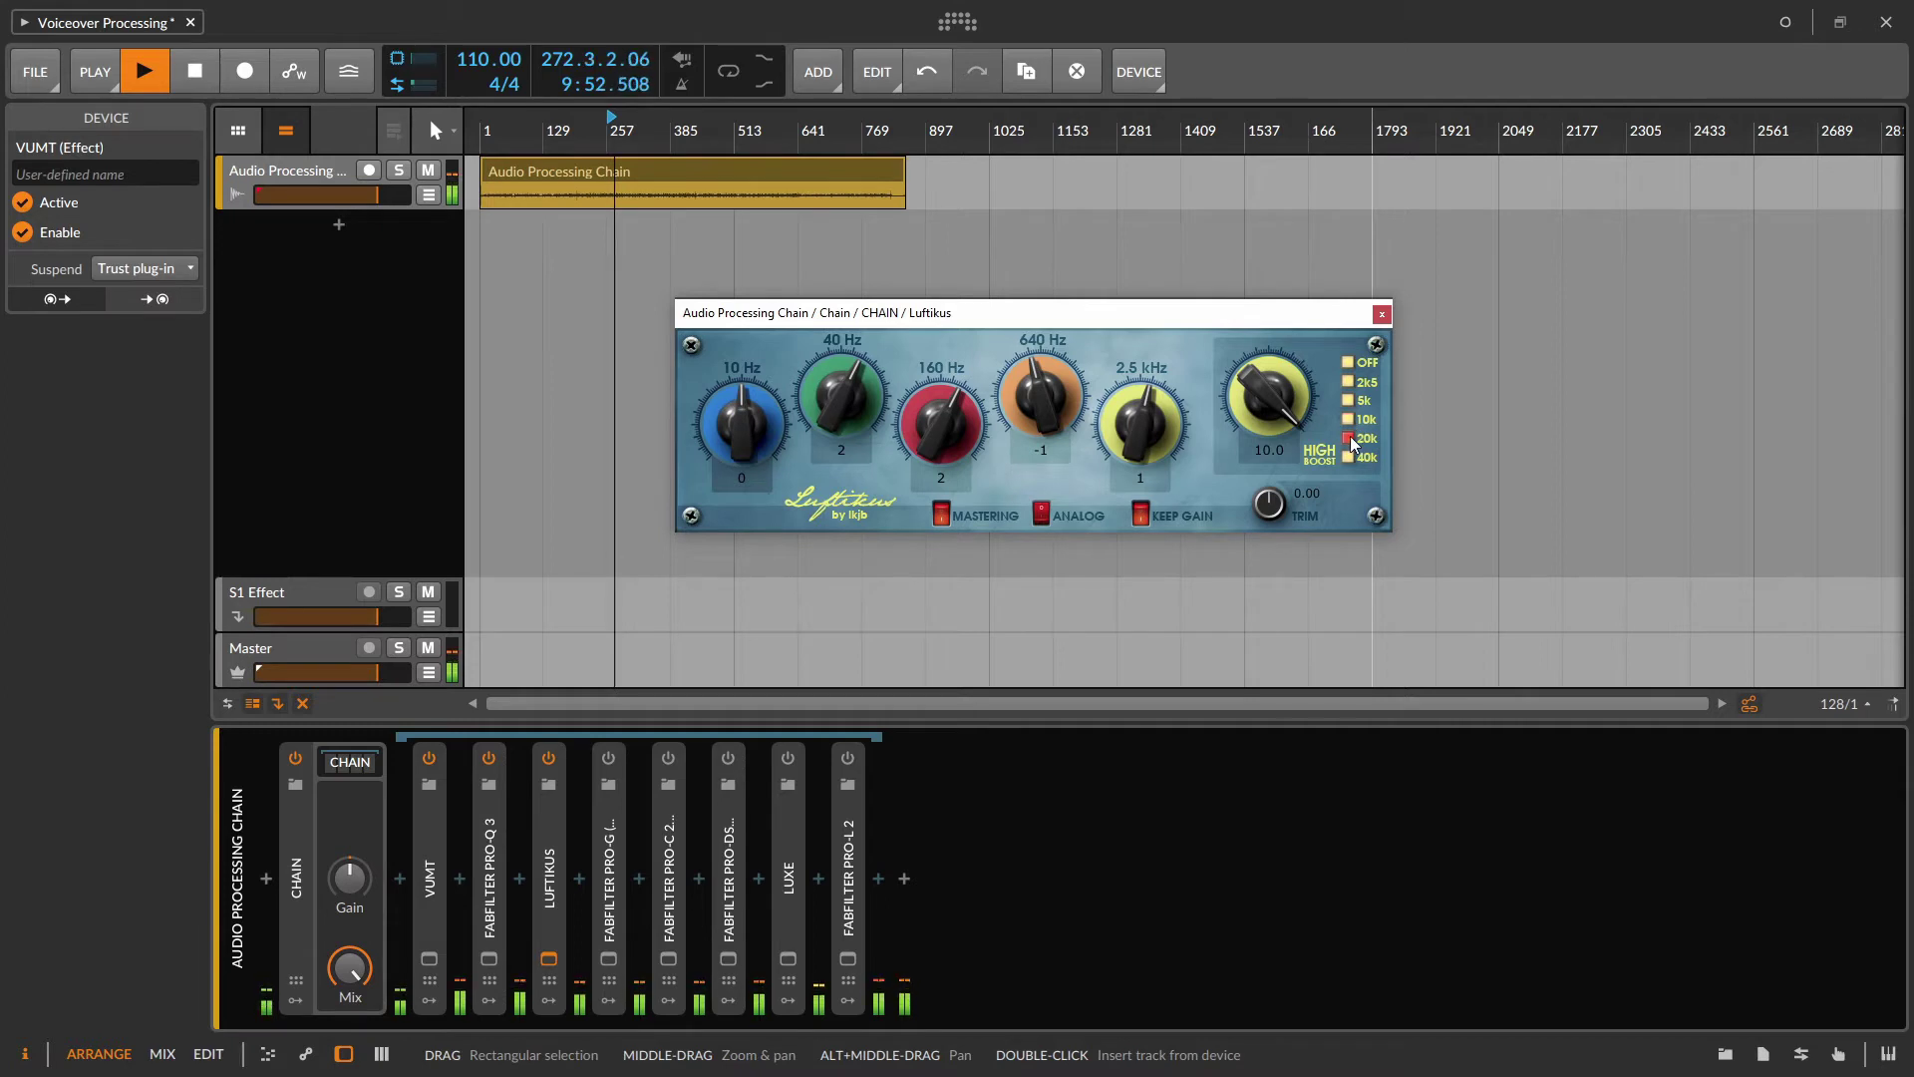
pyautogui.click(295, 760)
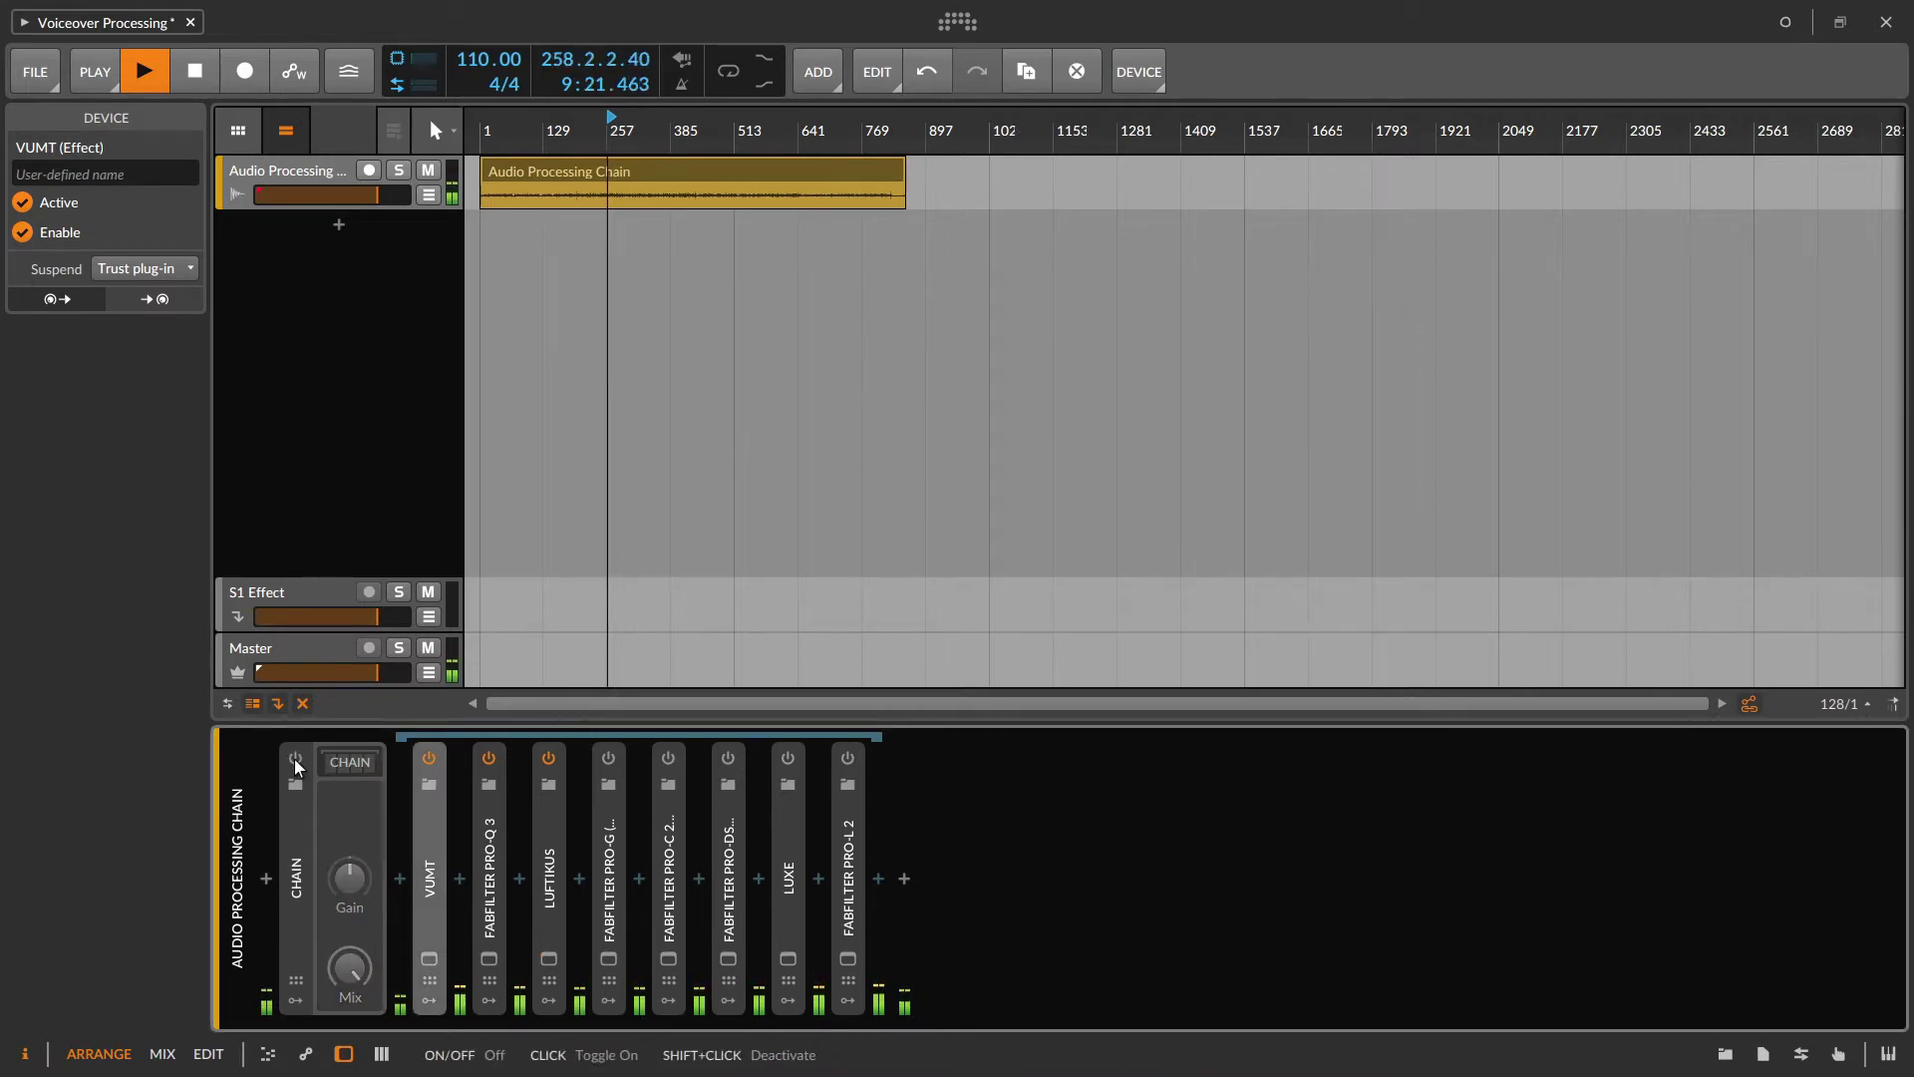
pyautogui.click(295, 760)
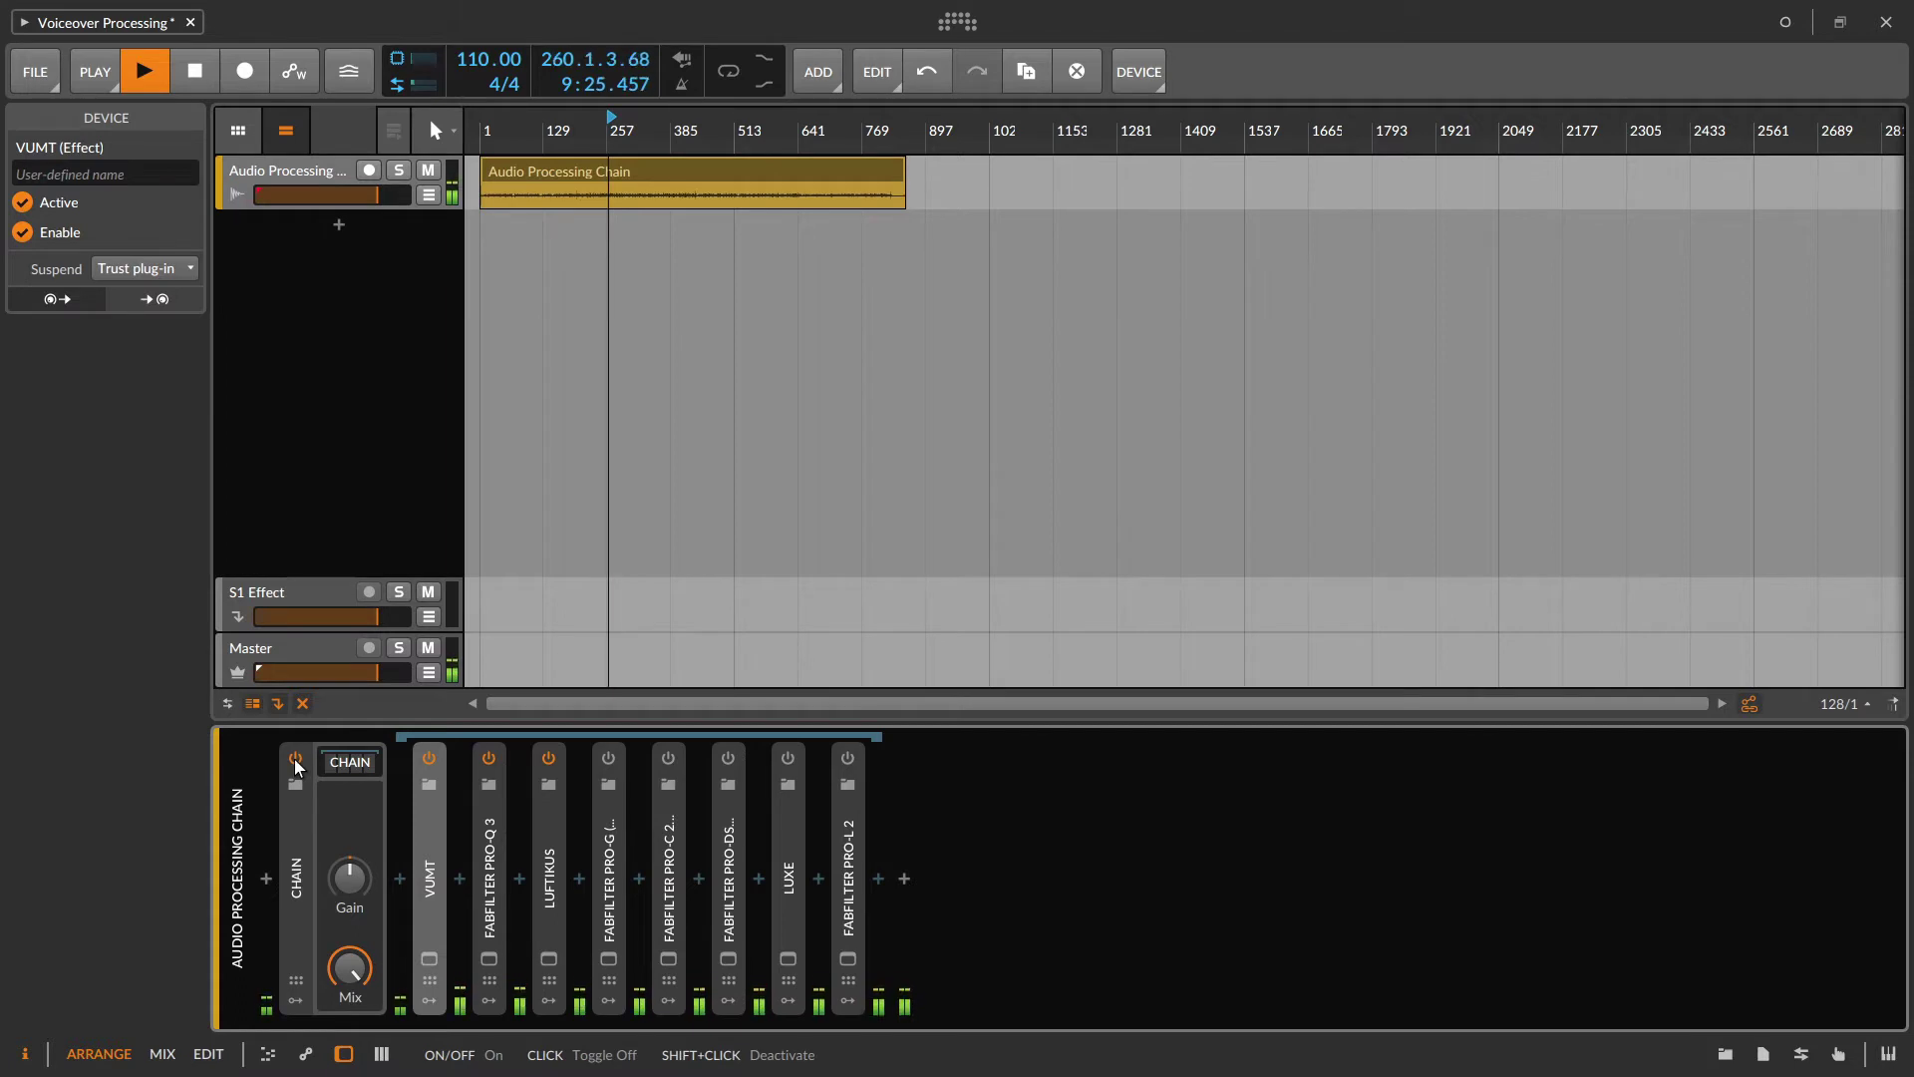
# Step: Examine the Pro-Q 3 curve beside the Luftikus settings and close both plug-in windows
pyautogui.click(489, 958)
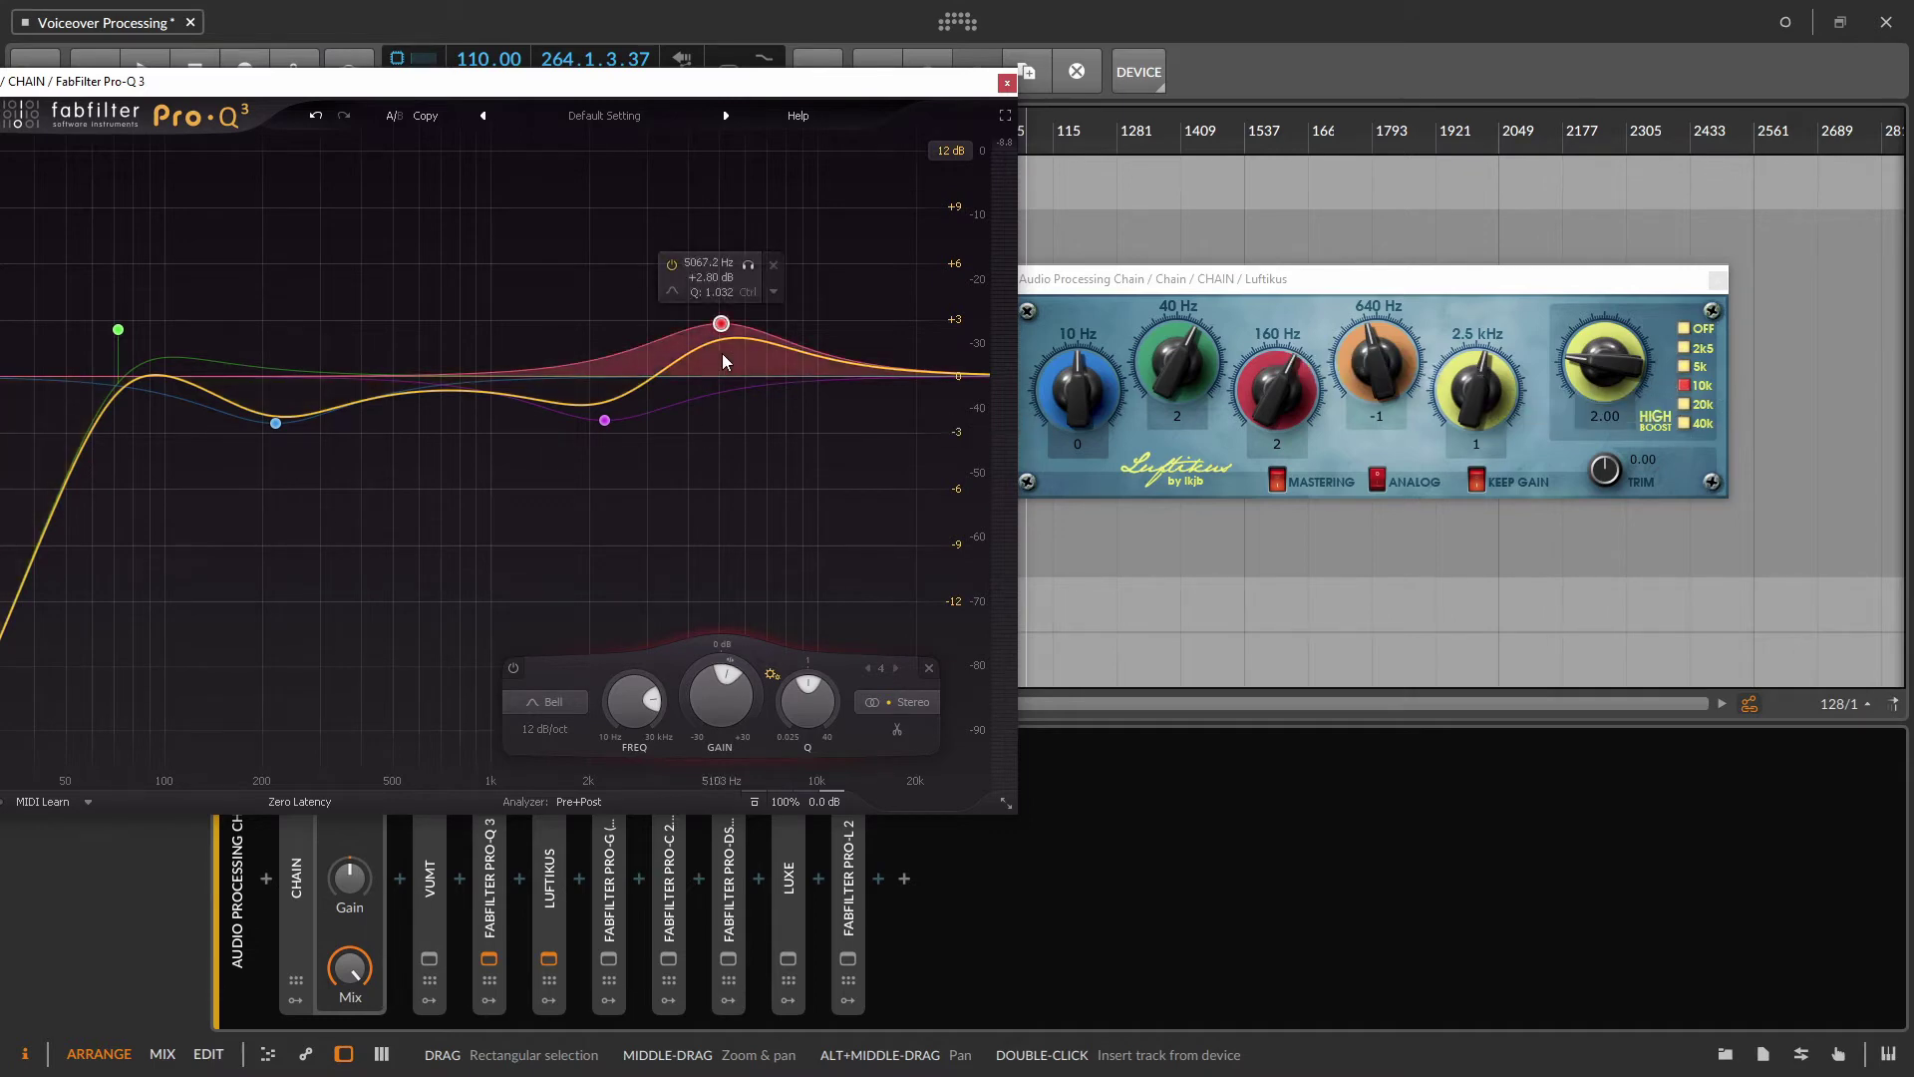
pyautogui.click(1007, 82)
pyautogui.click(1717, 280)
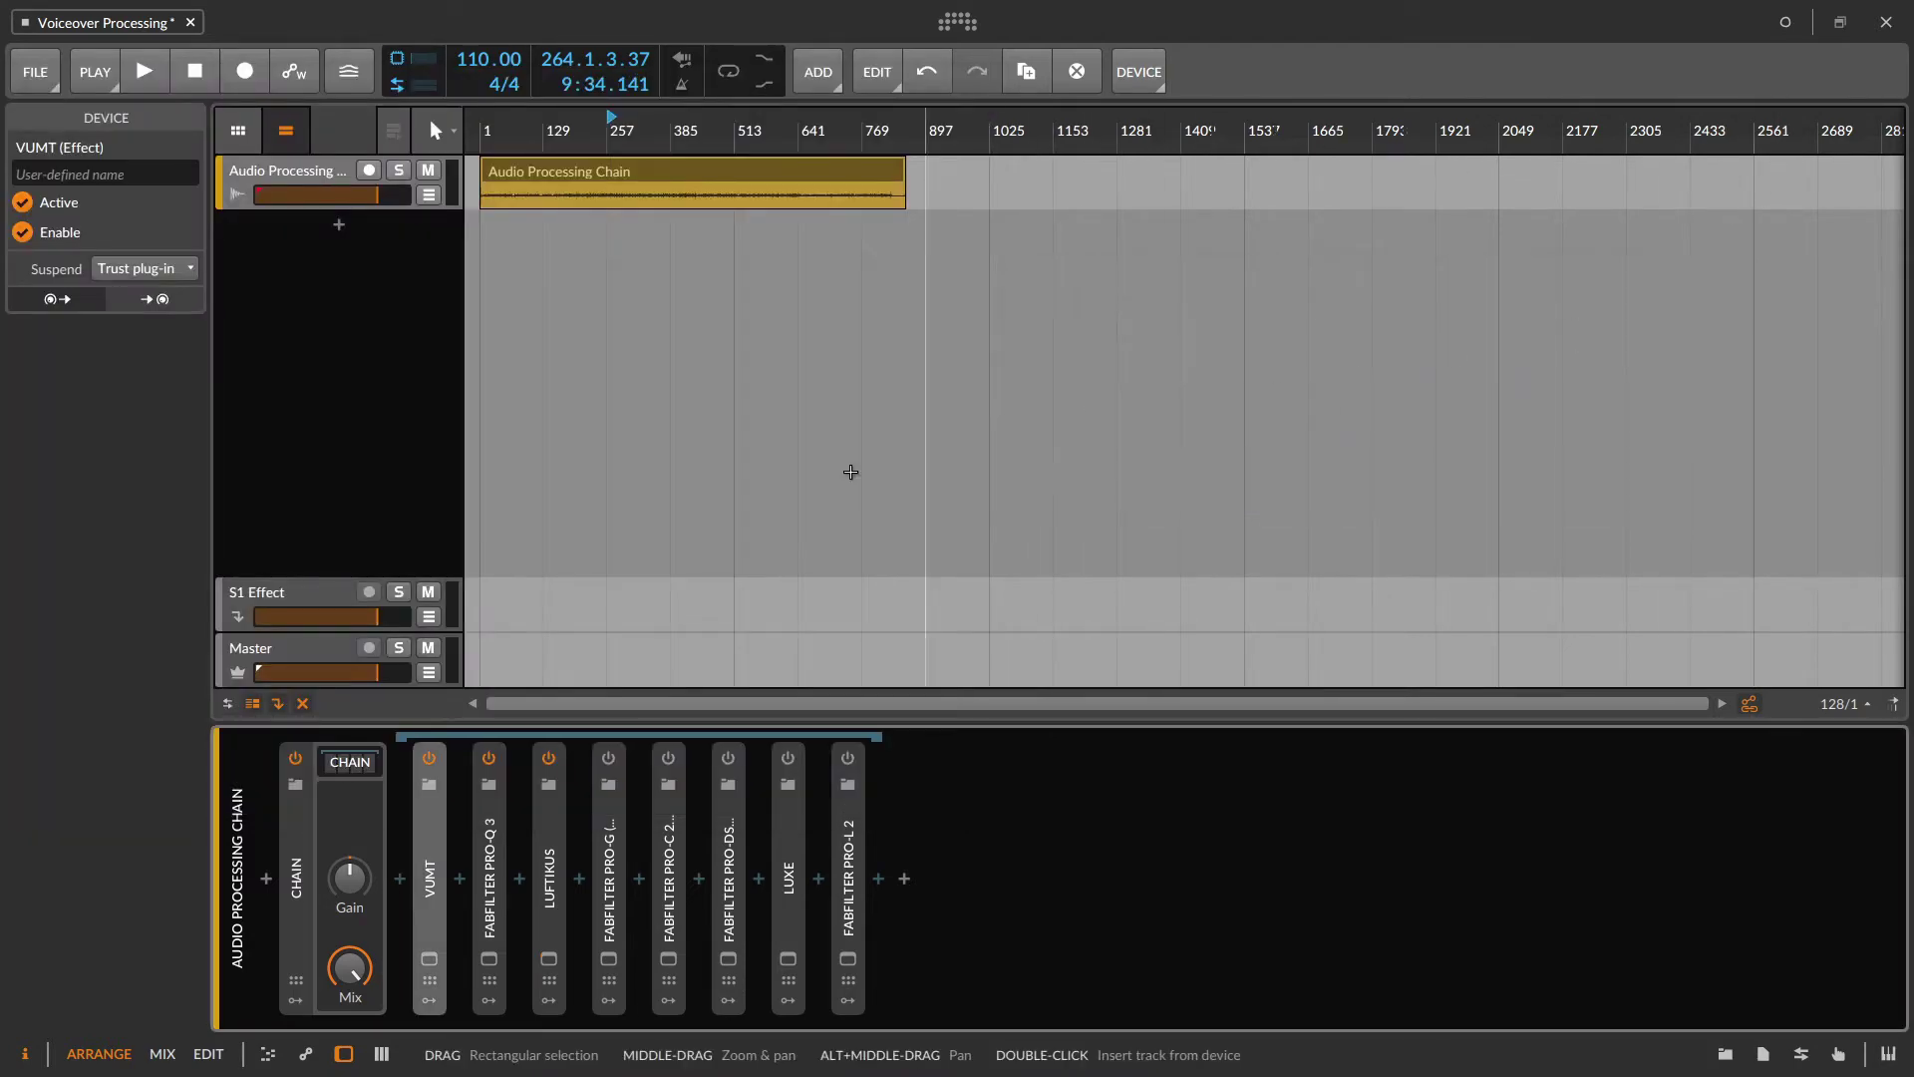
# Step: Select Pro-Q 3 and Luftikus together and compare playback with both devices deactivated and reactivated
pyautogui.moveTo(494, 833); pyautogui.dragTo(553, 846)
pyautogui.hotkey('ctrl', 'z')
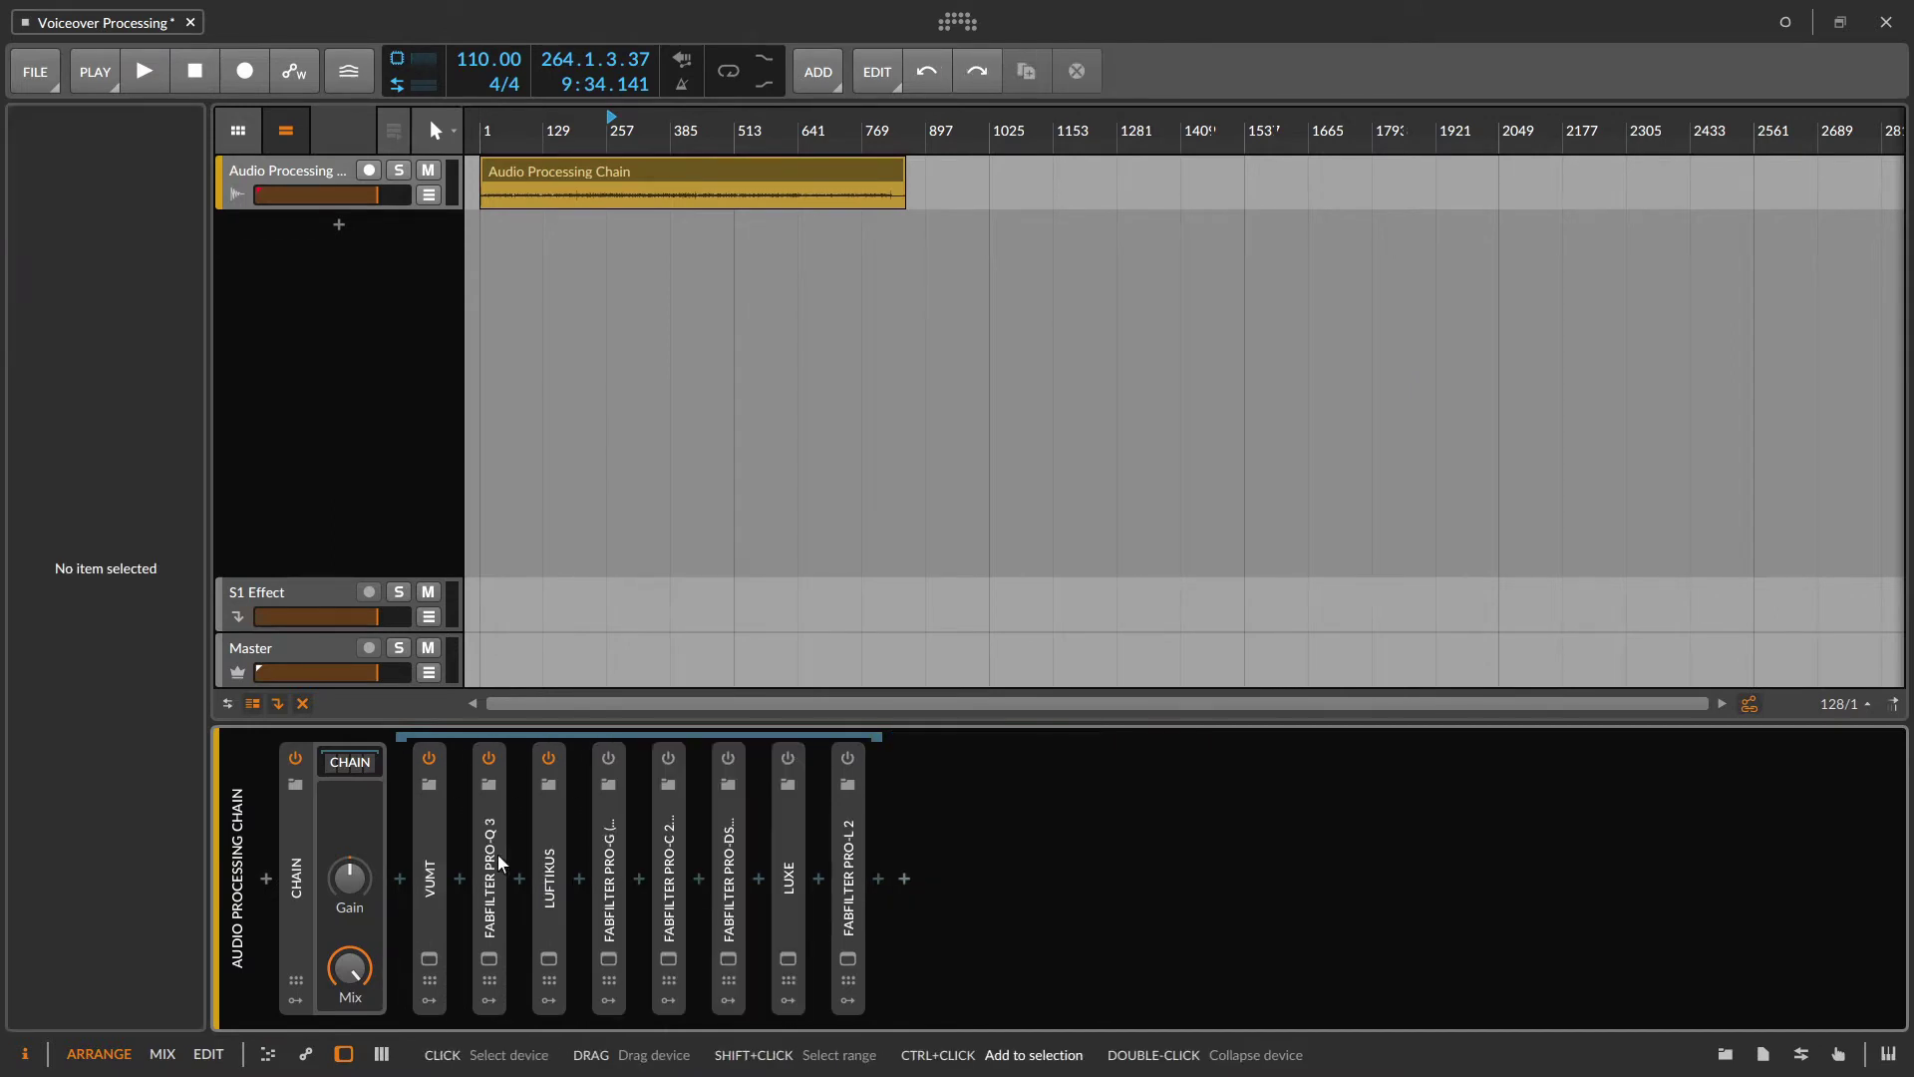
pyautogui.click(552, 857)
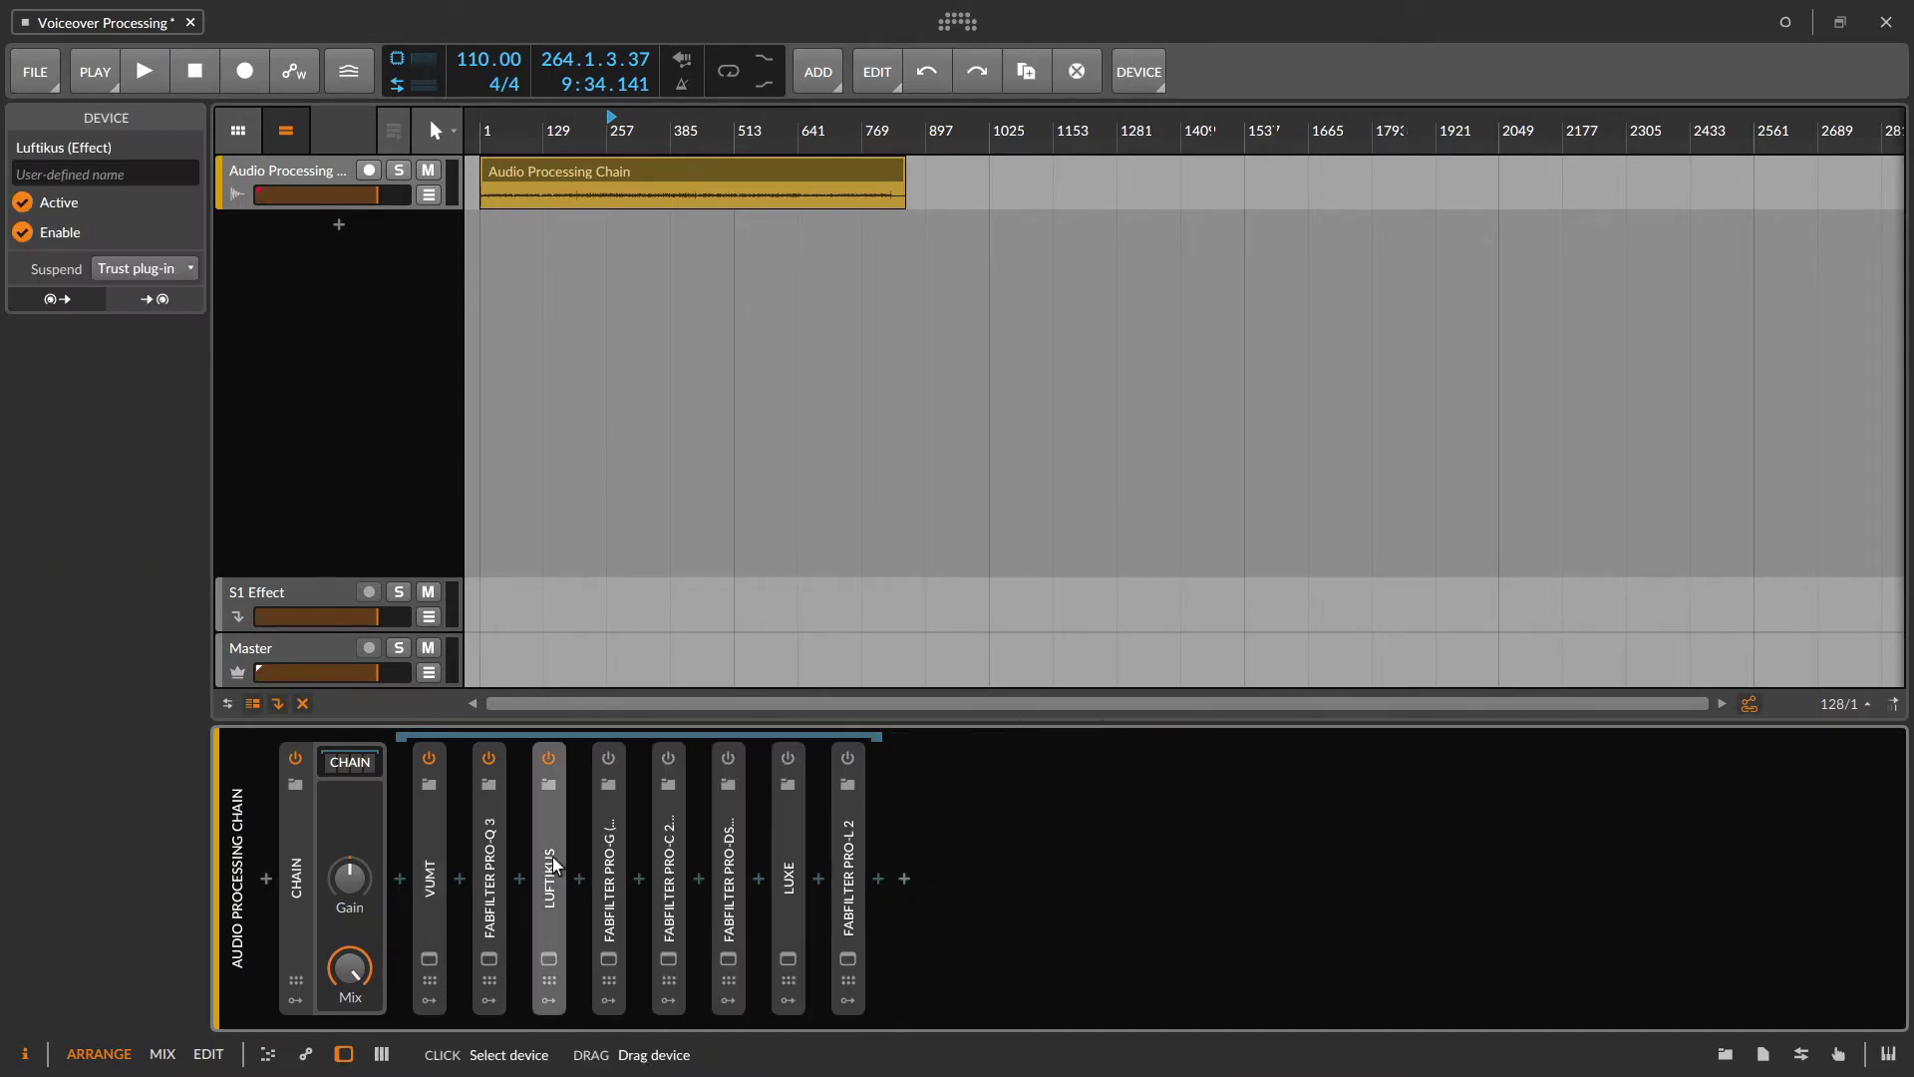
pyautogui.keyDown('ctrl'); pyautogui.click(497, 849); pyautogui.keyUp('ctrl')
pyautogui.press('space')
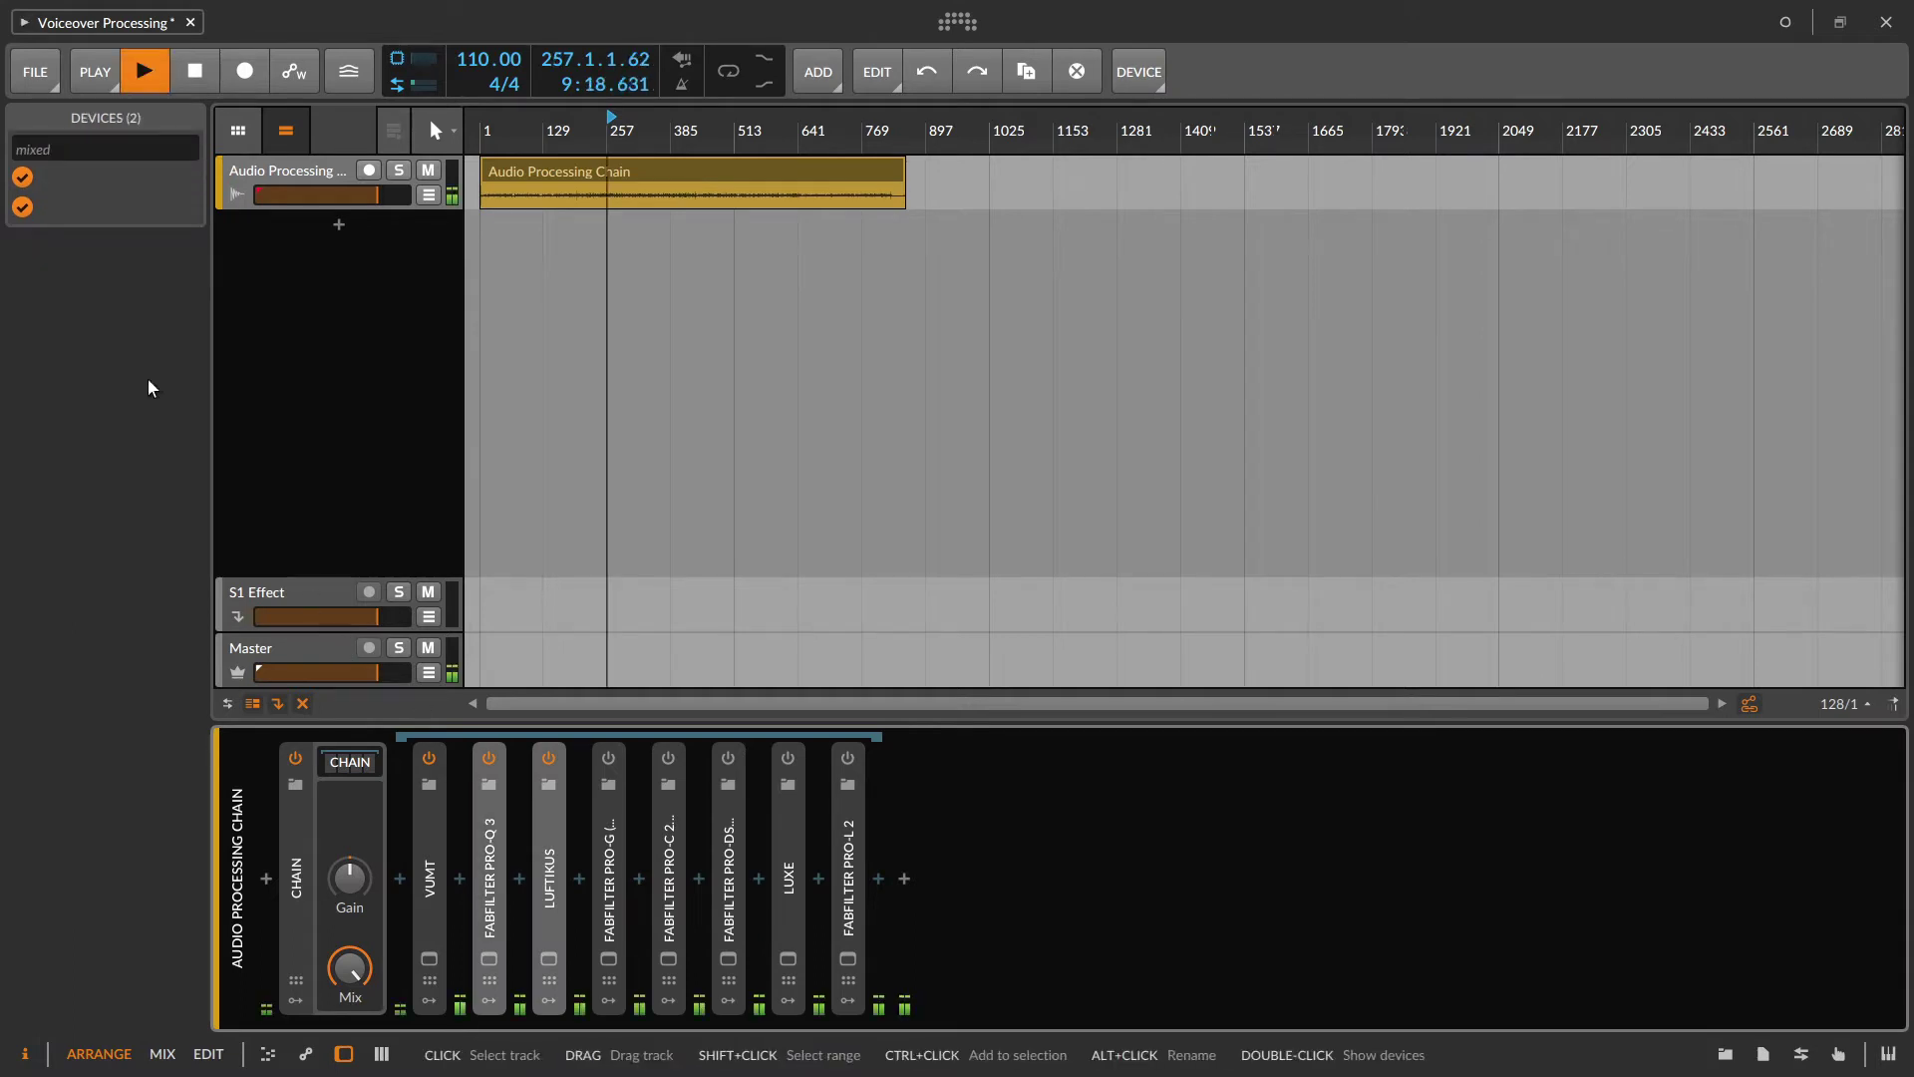
pyautogui.click(22, 177)
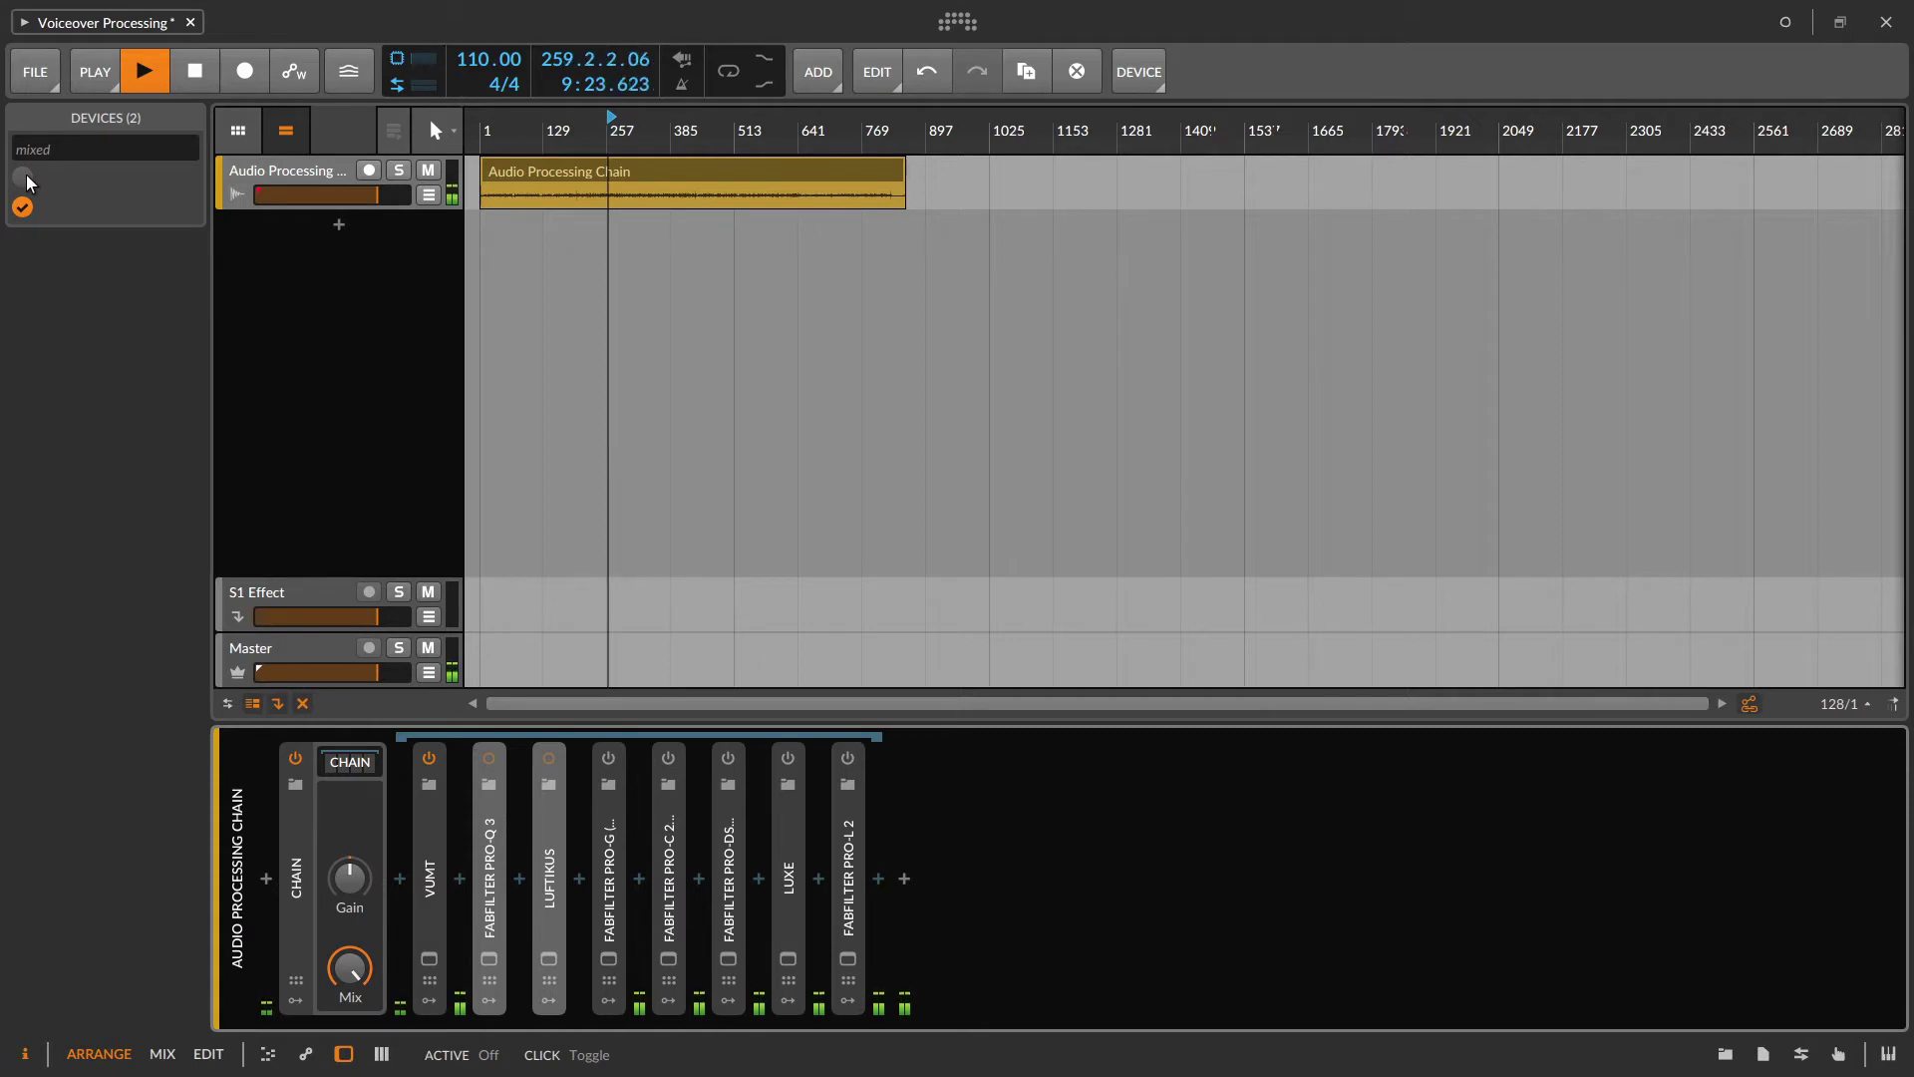
pyautogui.click(27, 180)
pyautogui.click(23, 178)
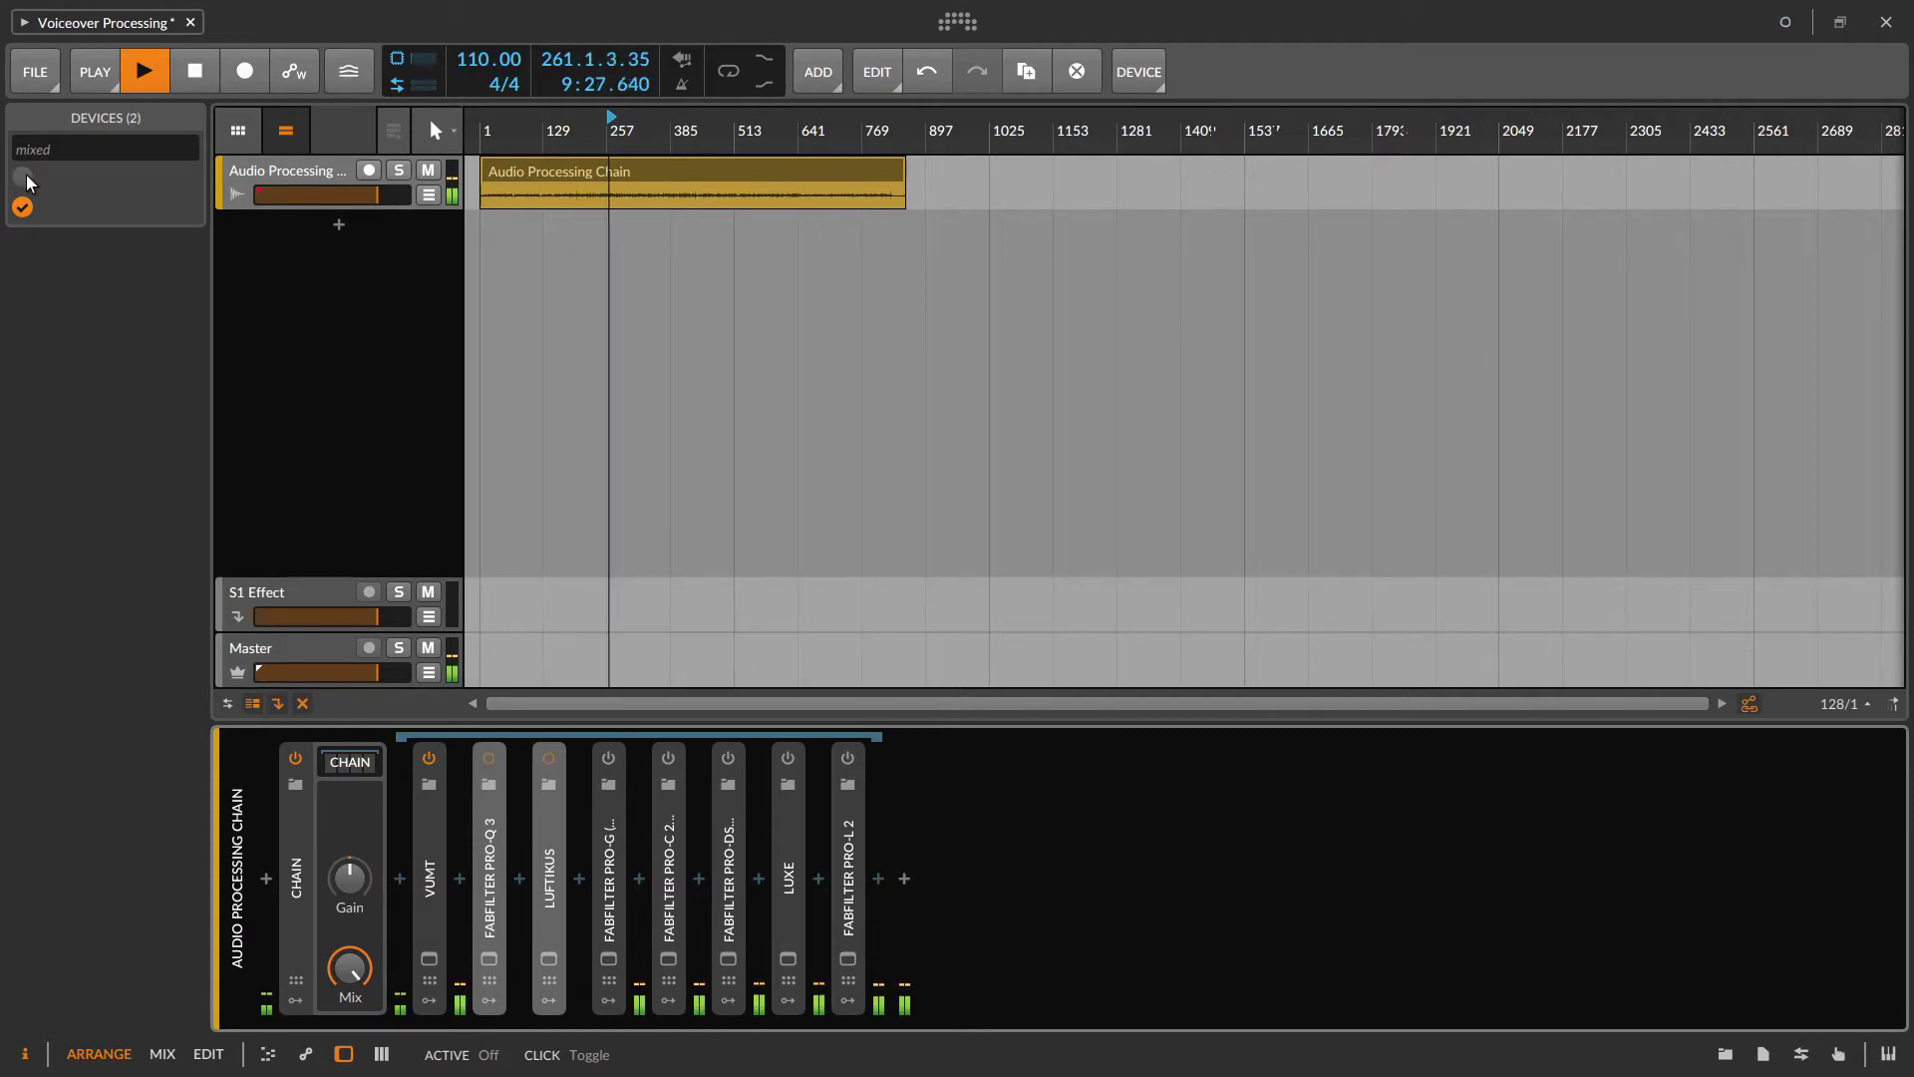
pyautogui.click(27, 180)
pyautogui.press('space')
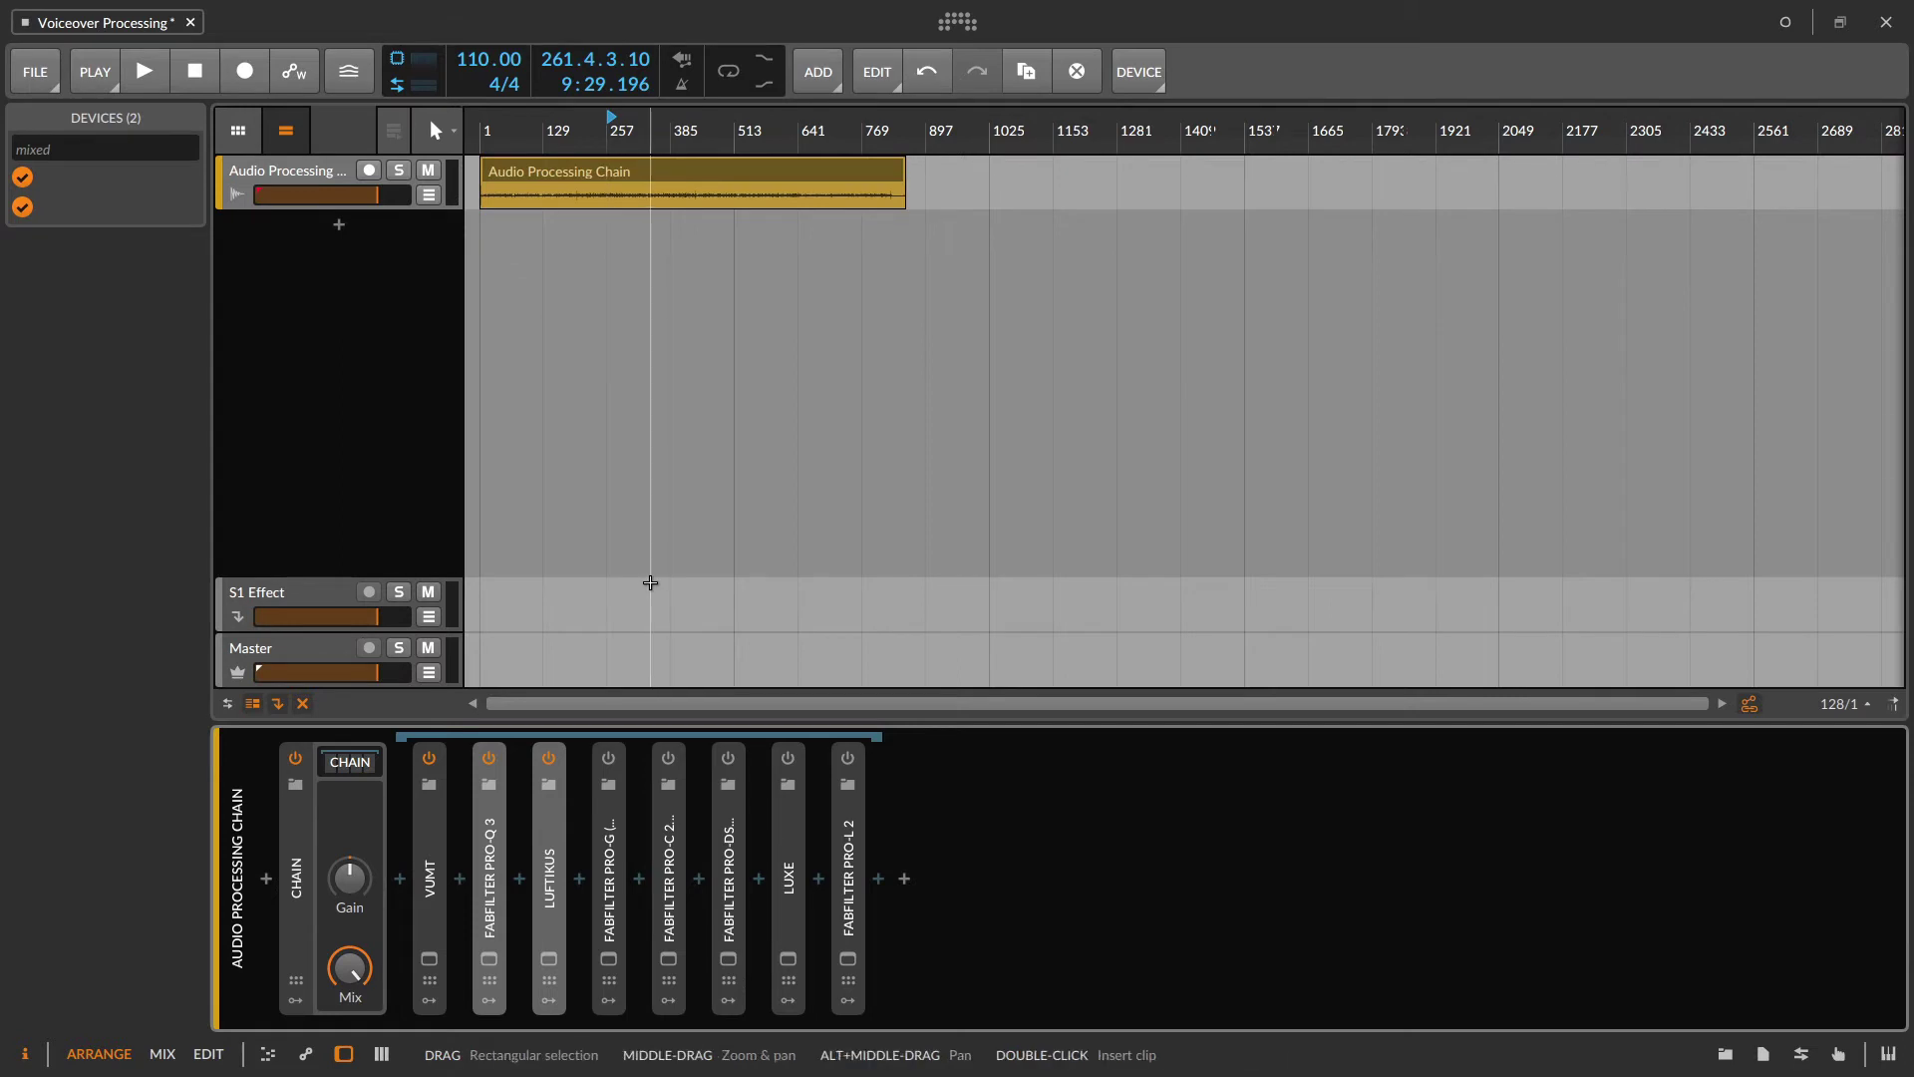
# Step: Open FabFilter Pro-G, enable it during playback and listen to the gate with its default setting
pyautogui.click(548, 858)
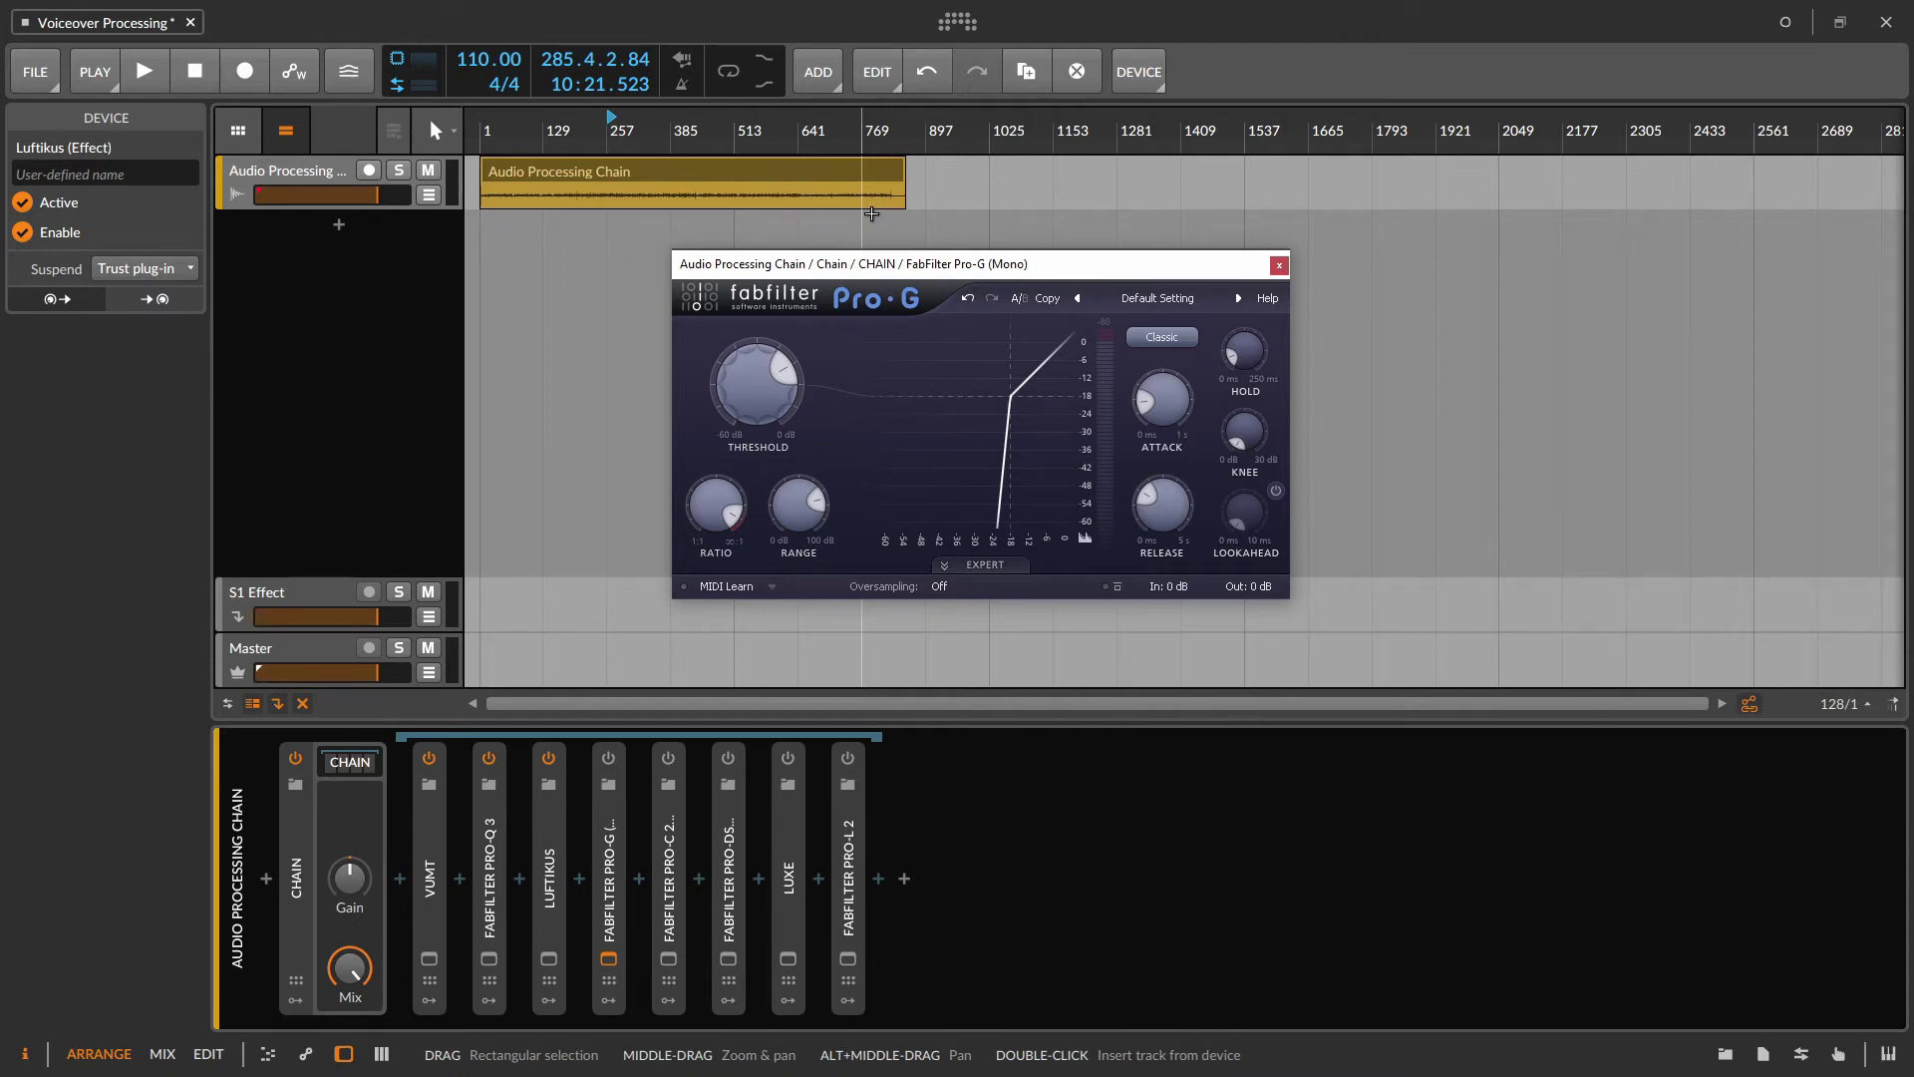
pyautogui.press('space')
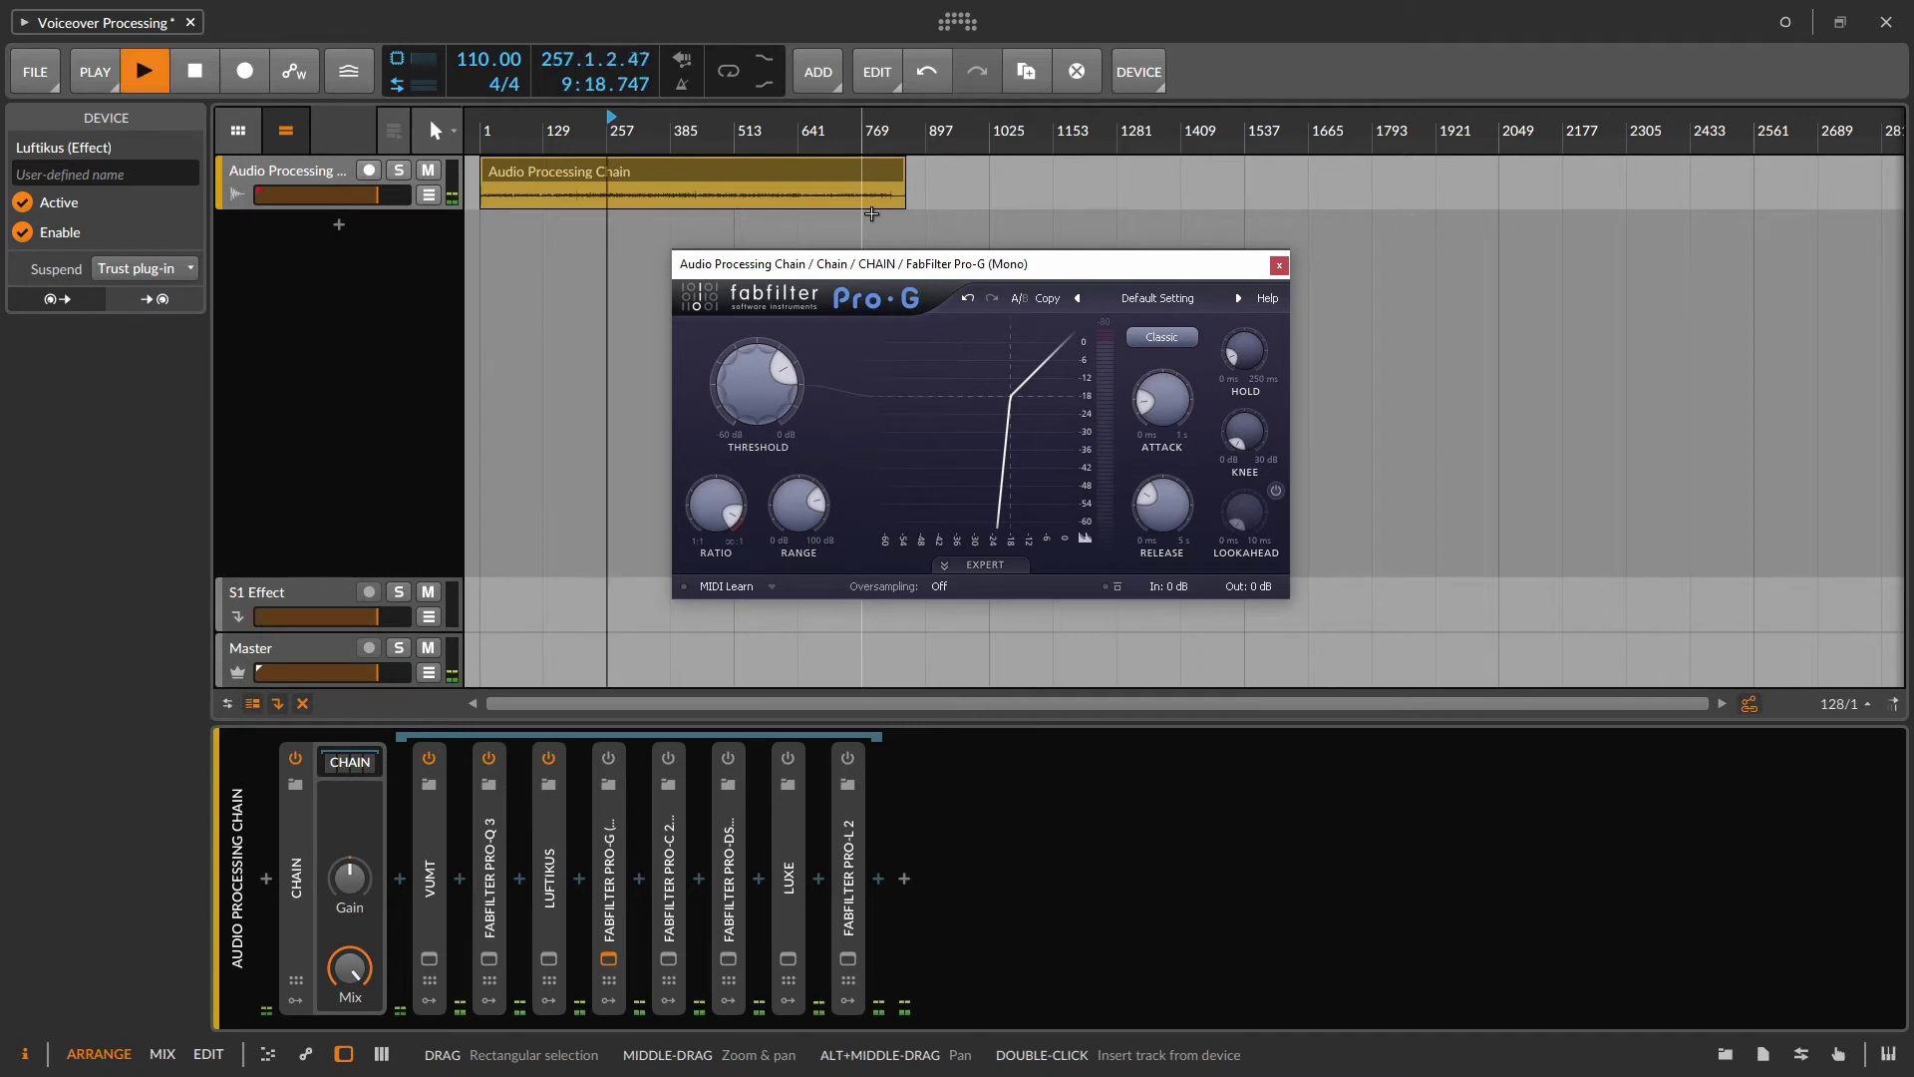
pyautogui.click(608, 758)
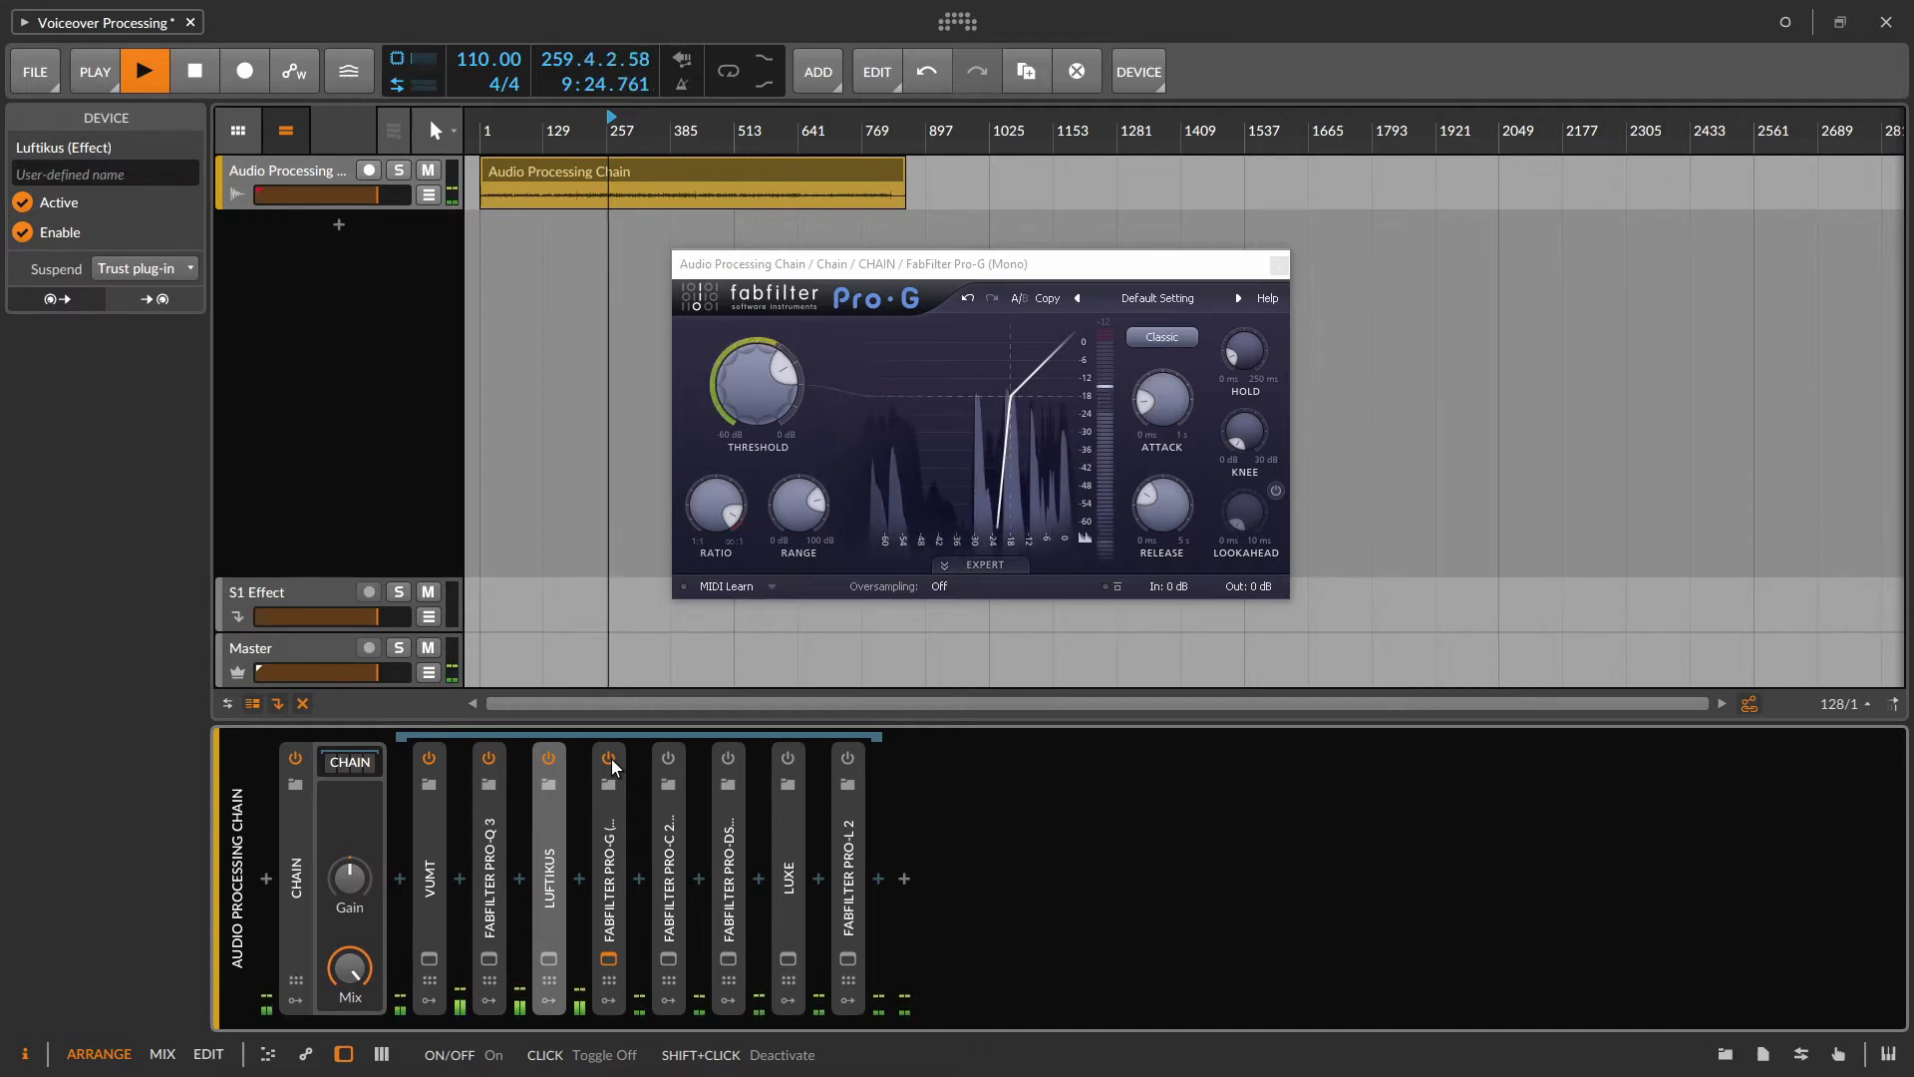
pyautogui.press('space')
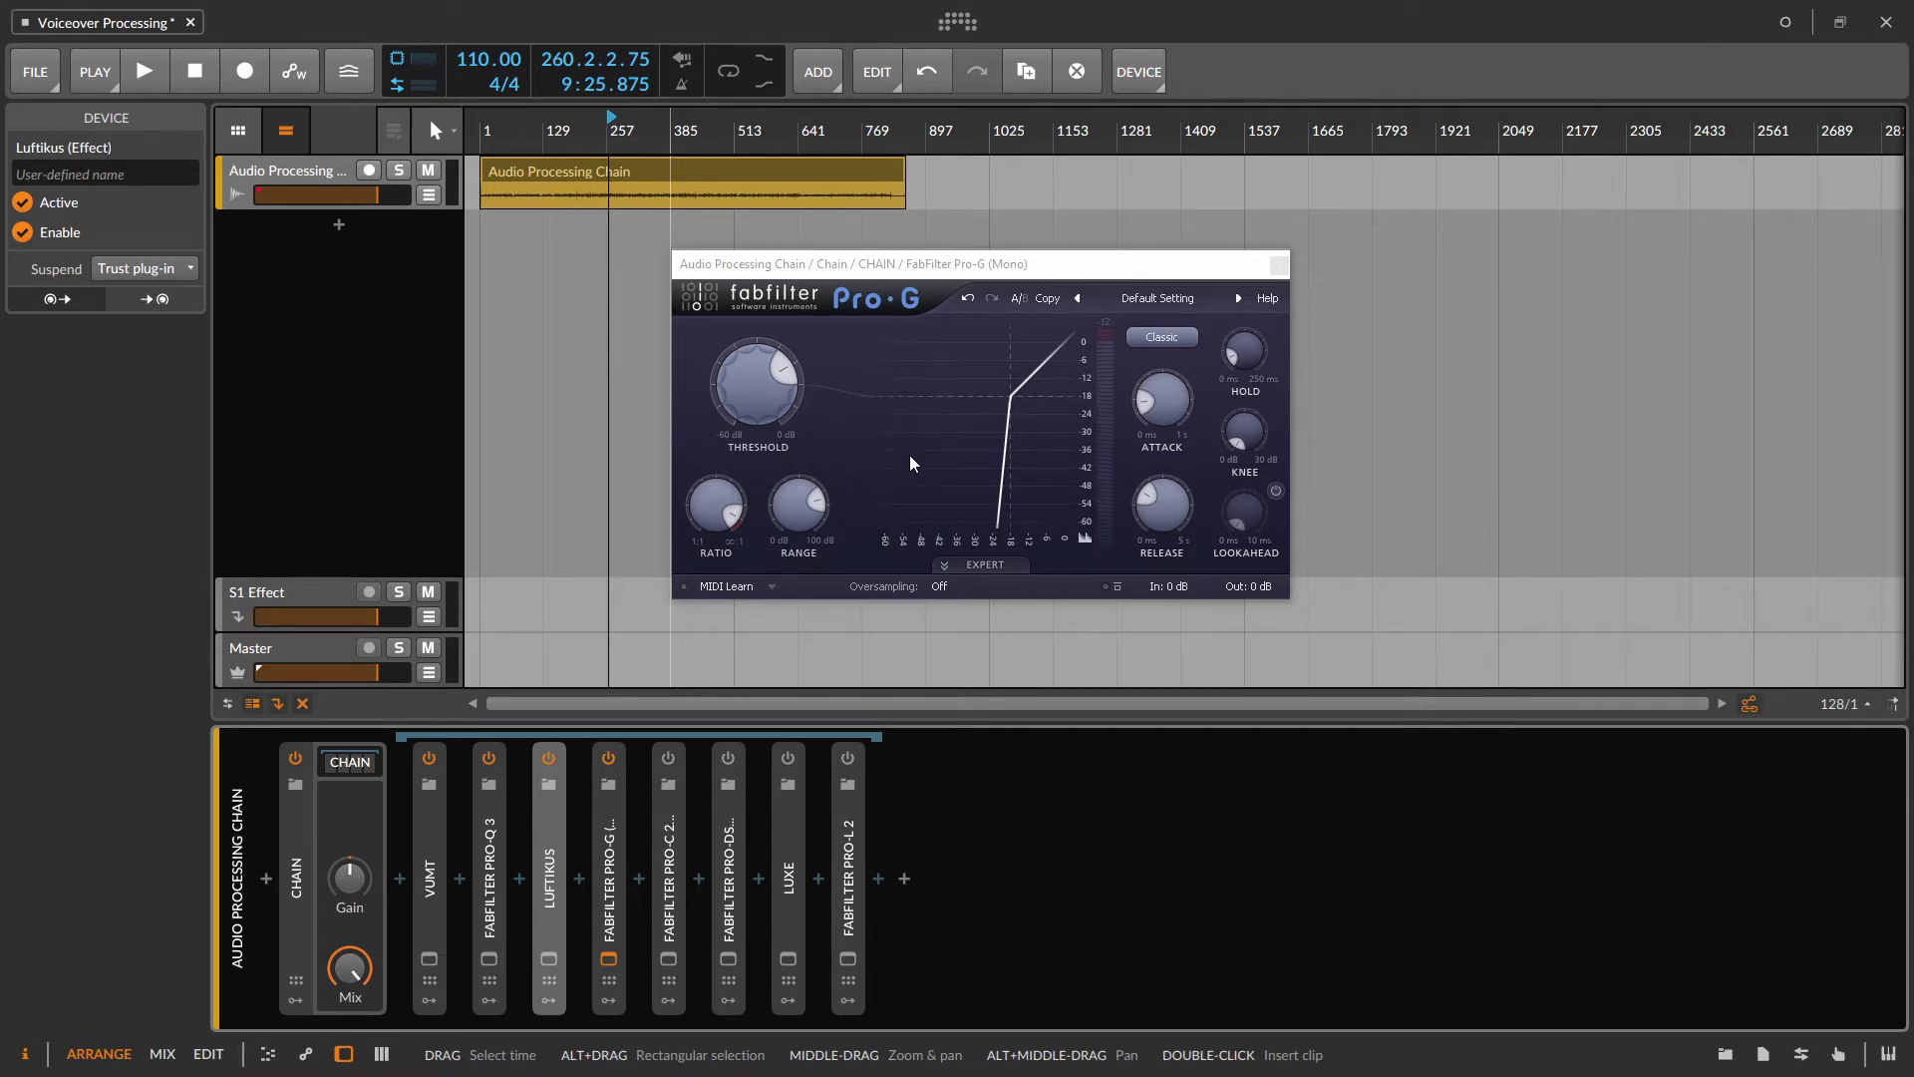
# Step: Play the track and load the vocal preset Smooth Vocal MTK in Pro-G
pyautogui.press('space')
pyautogui.click(1174, 297)
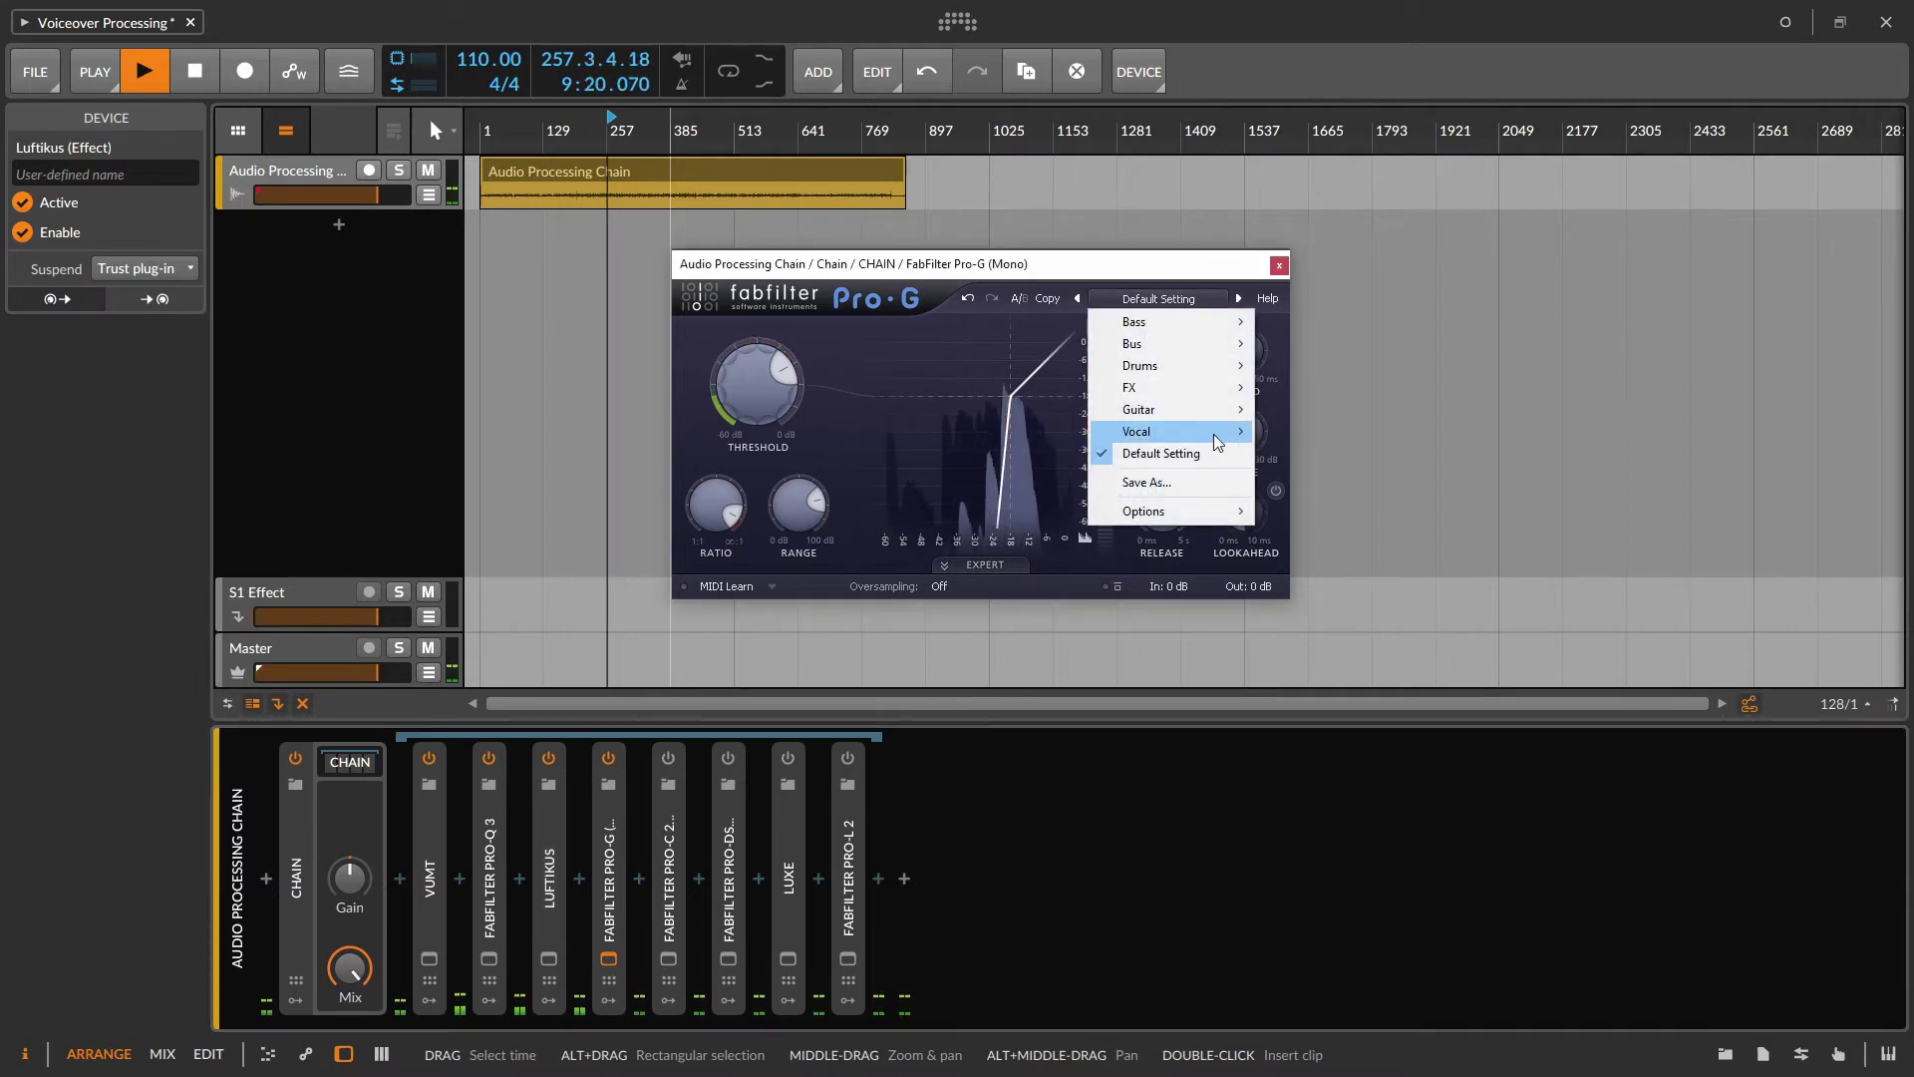
pyautogui.moveTo(1136, 431)
pyautogui.click(1326, 519)
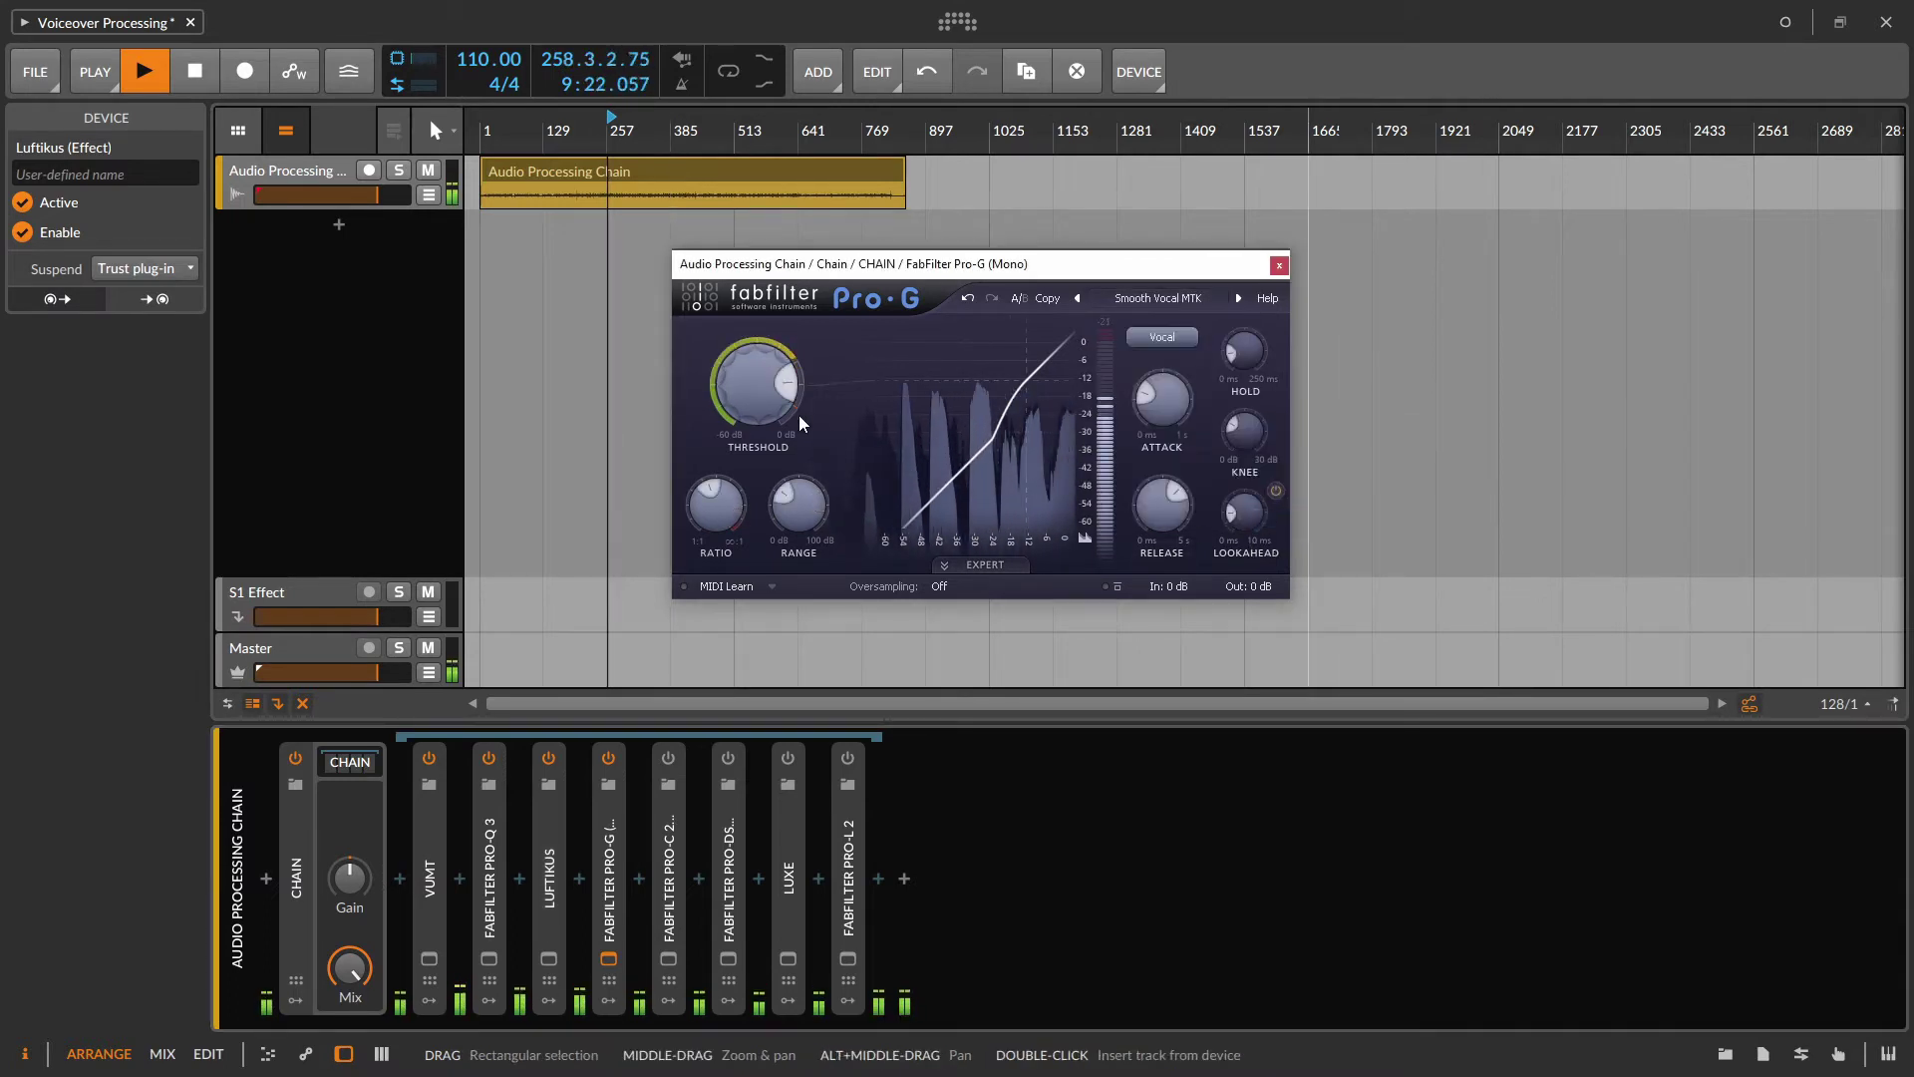
# Step: Lower Pro-G's threshold slightly and set its ratio to about 2.67:1 and its range to about 10.06 dB
pyautogui.moveTo(783, 385); pyautogui.dragTo(783, 395)
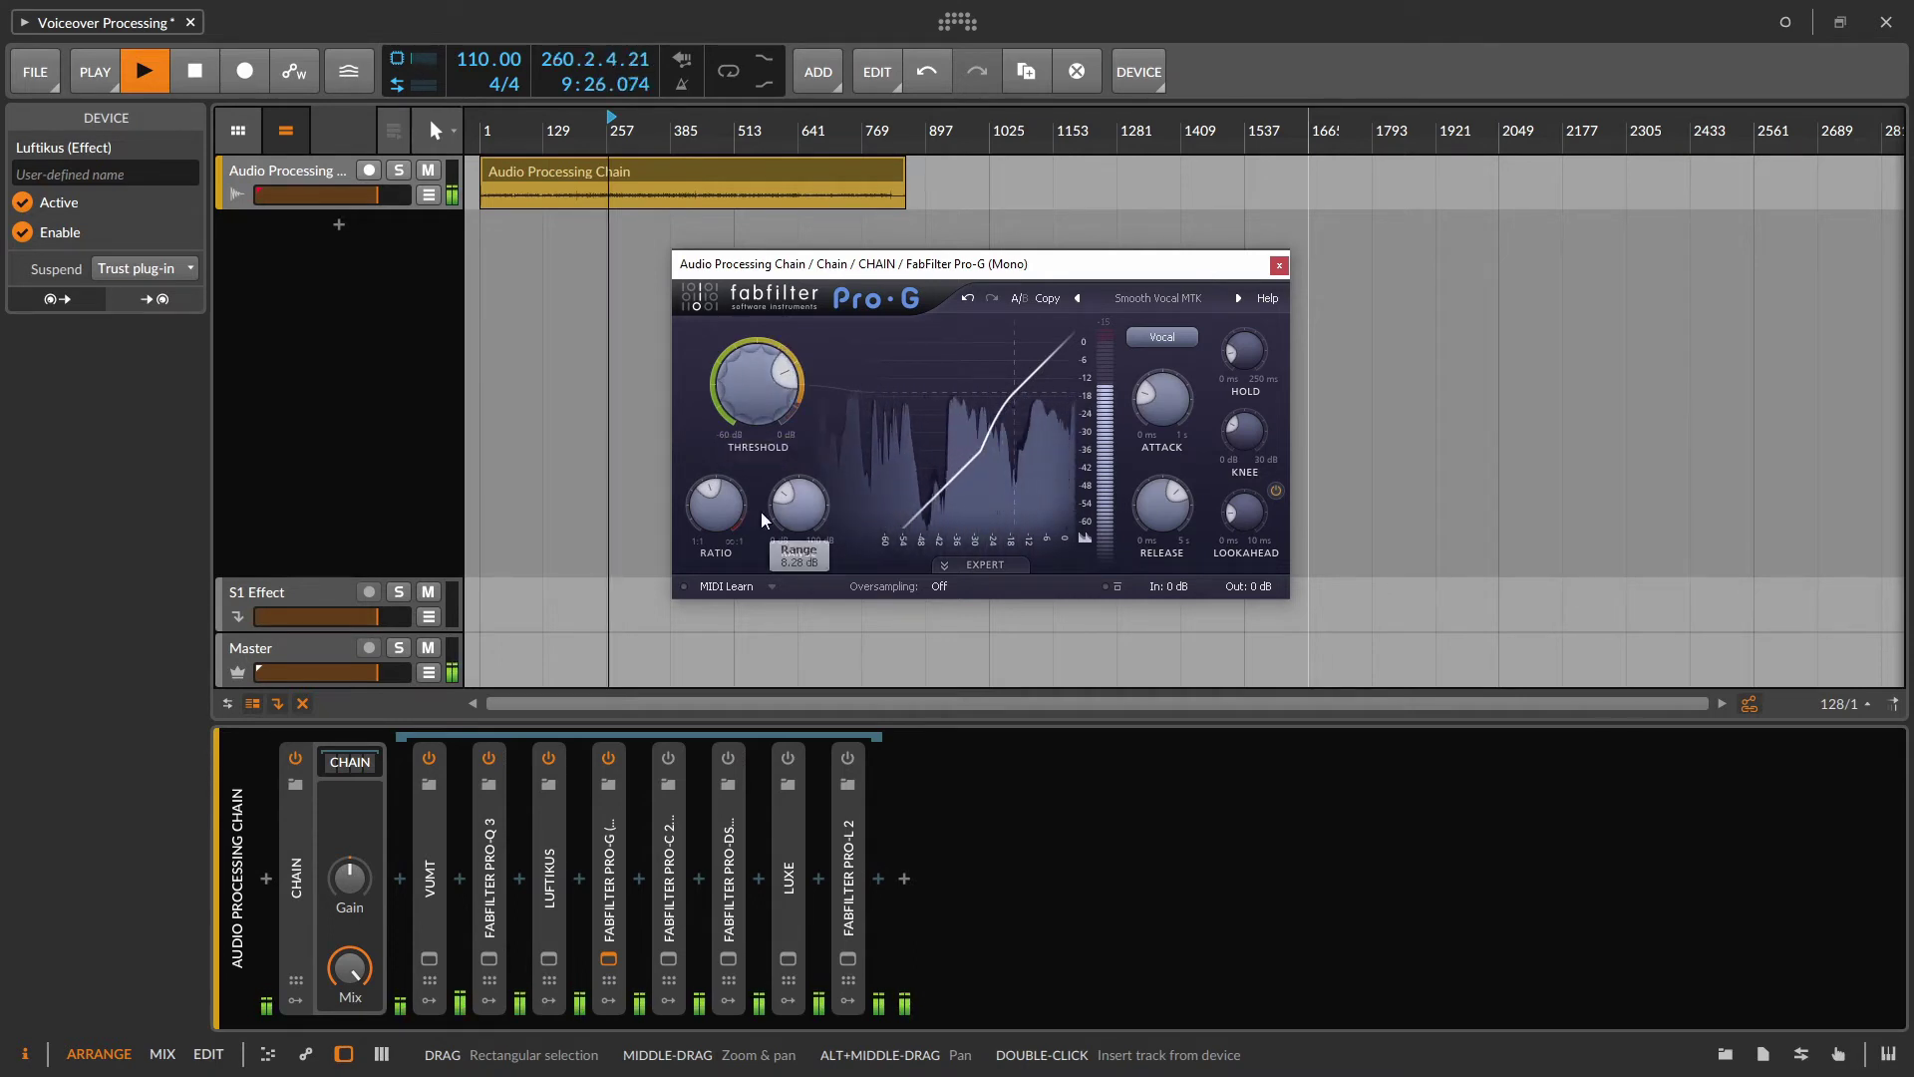
pyautogui.moveTo(720, 490)
pyautogui.moveTo(724, 483); pyautogui.dragTo(734, 457)
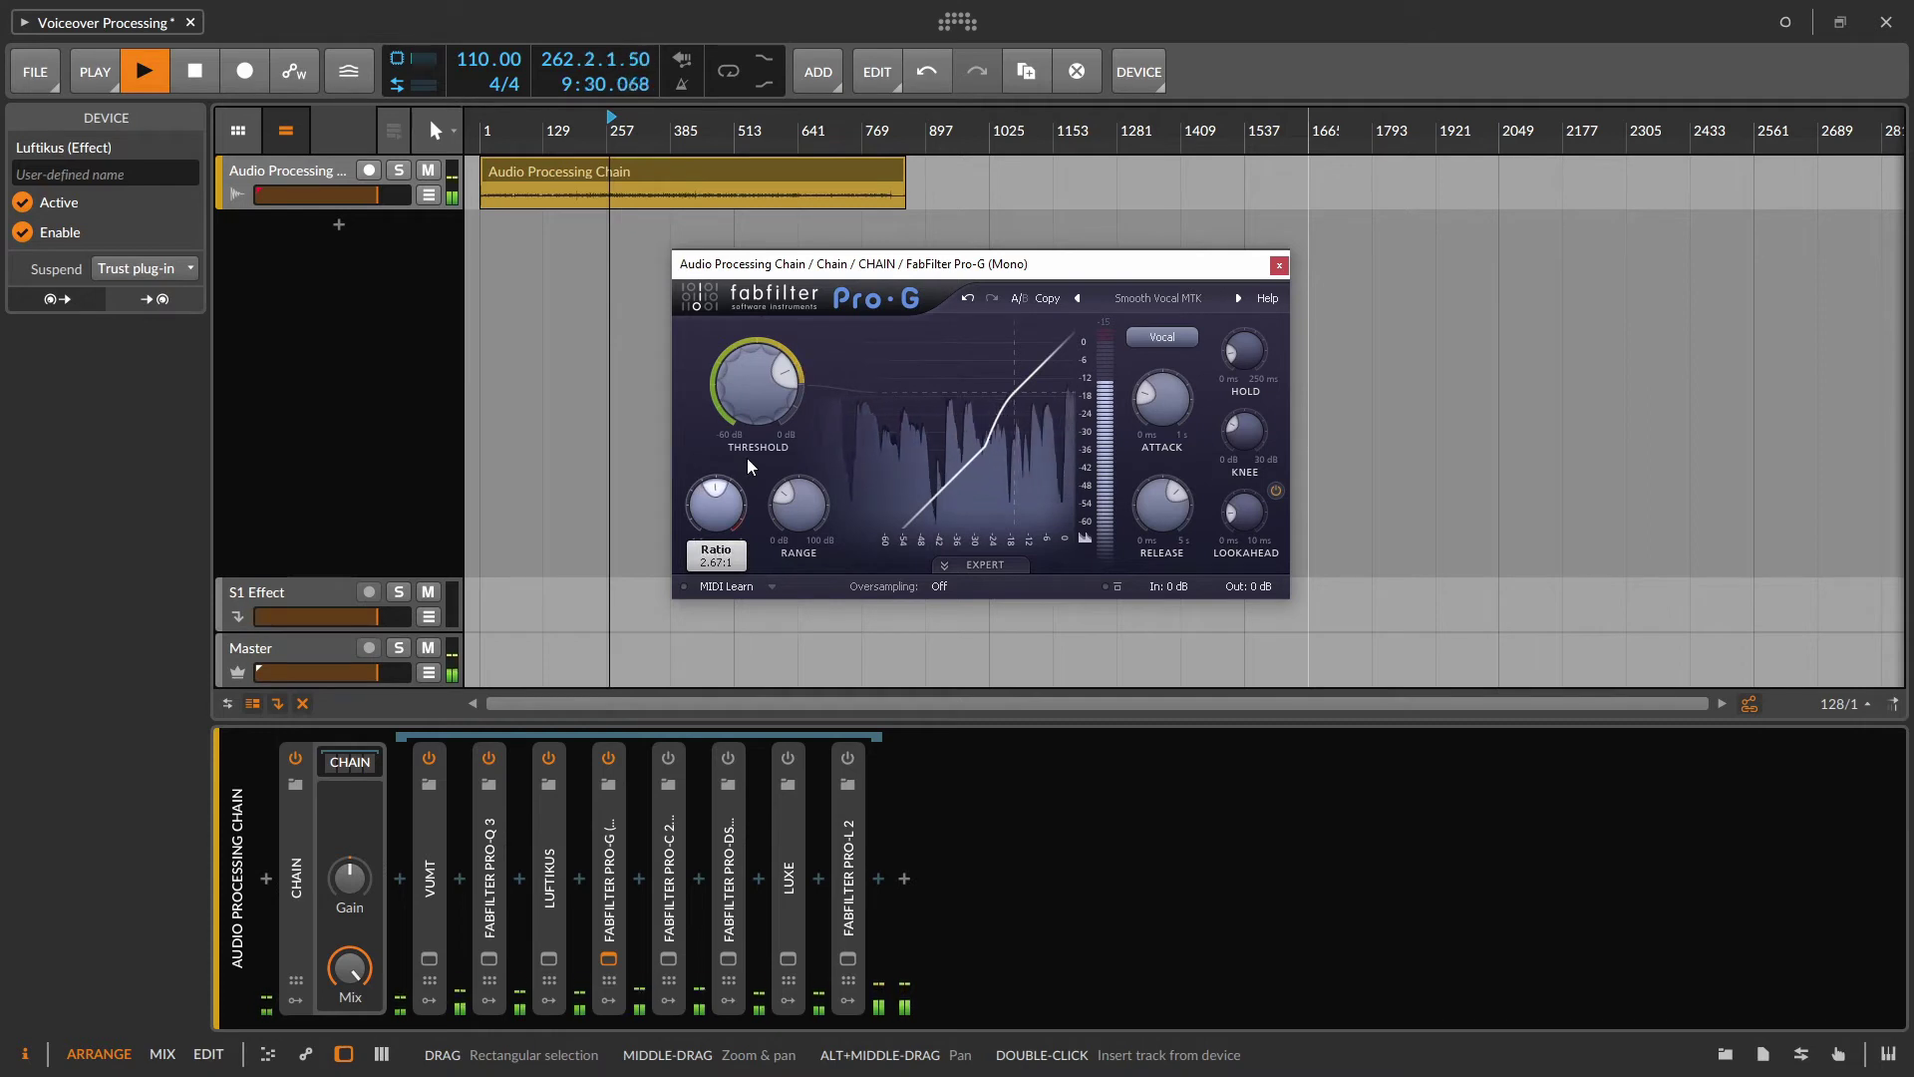
pyautogui.moveTo(825, 495)
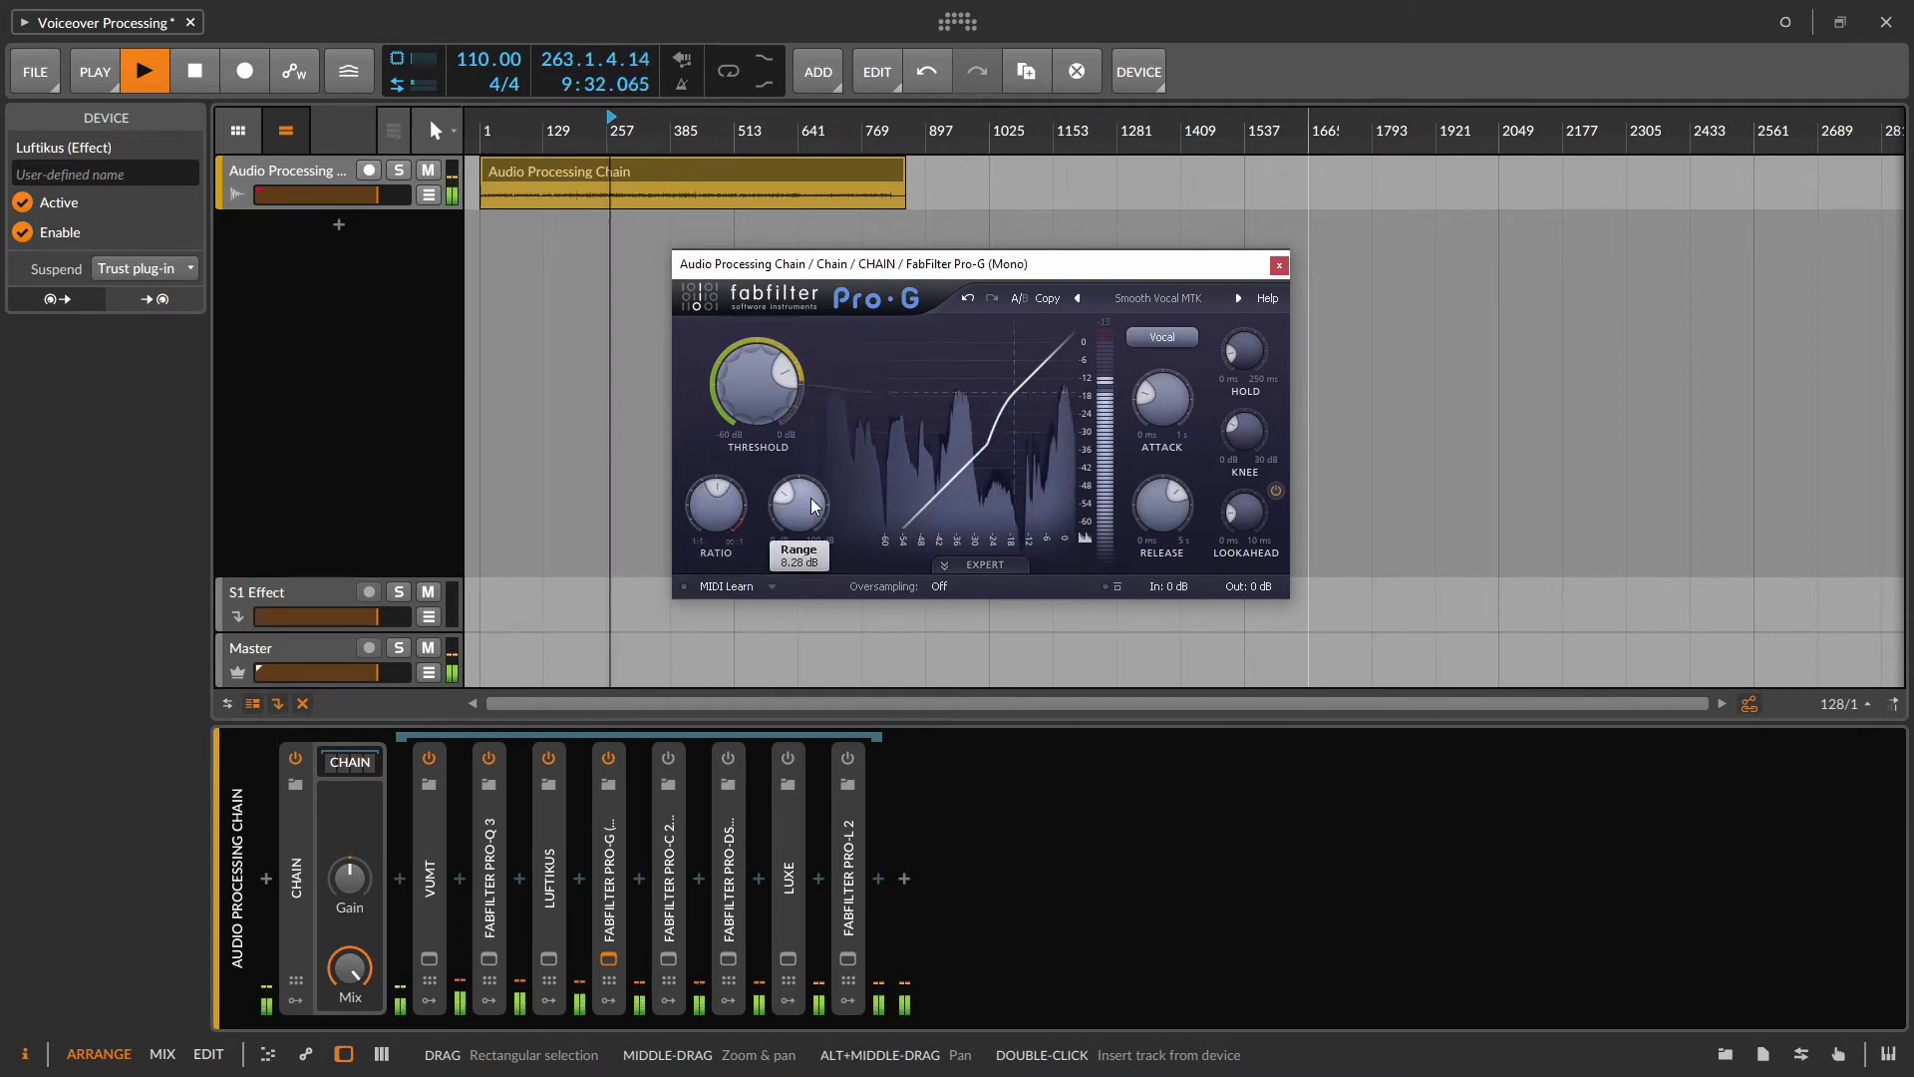
pyautogui.moveTo(827, 489); pyautogui.dragTo(845, 473)
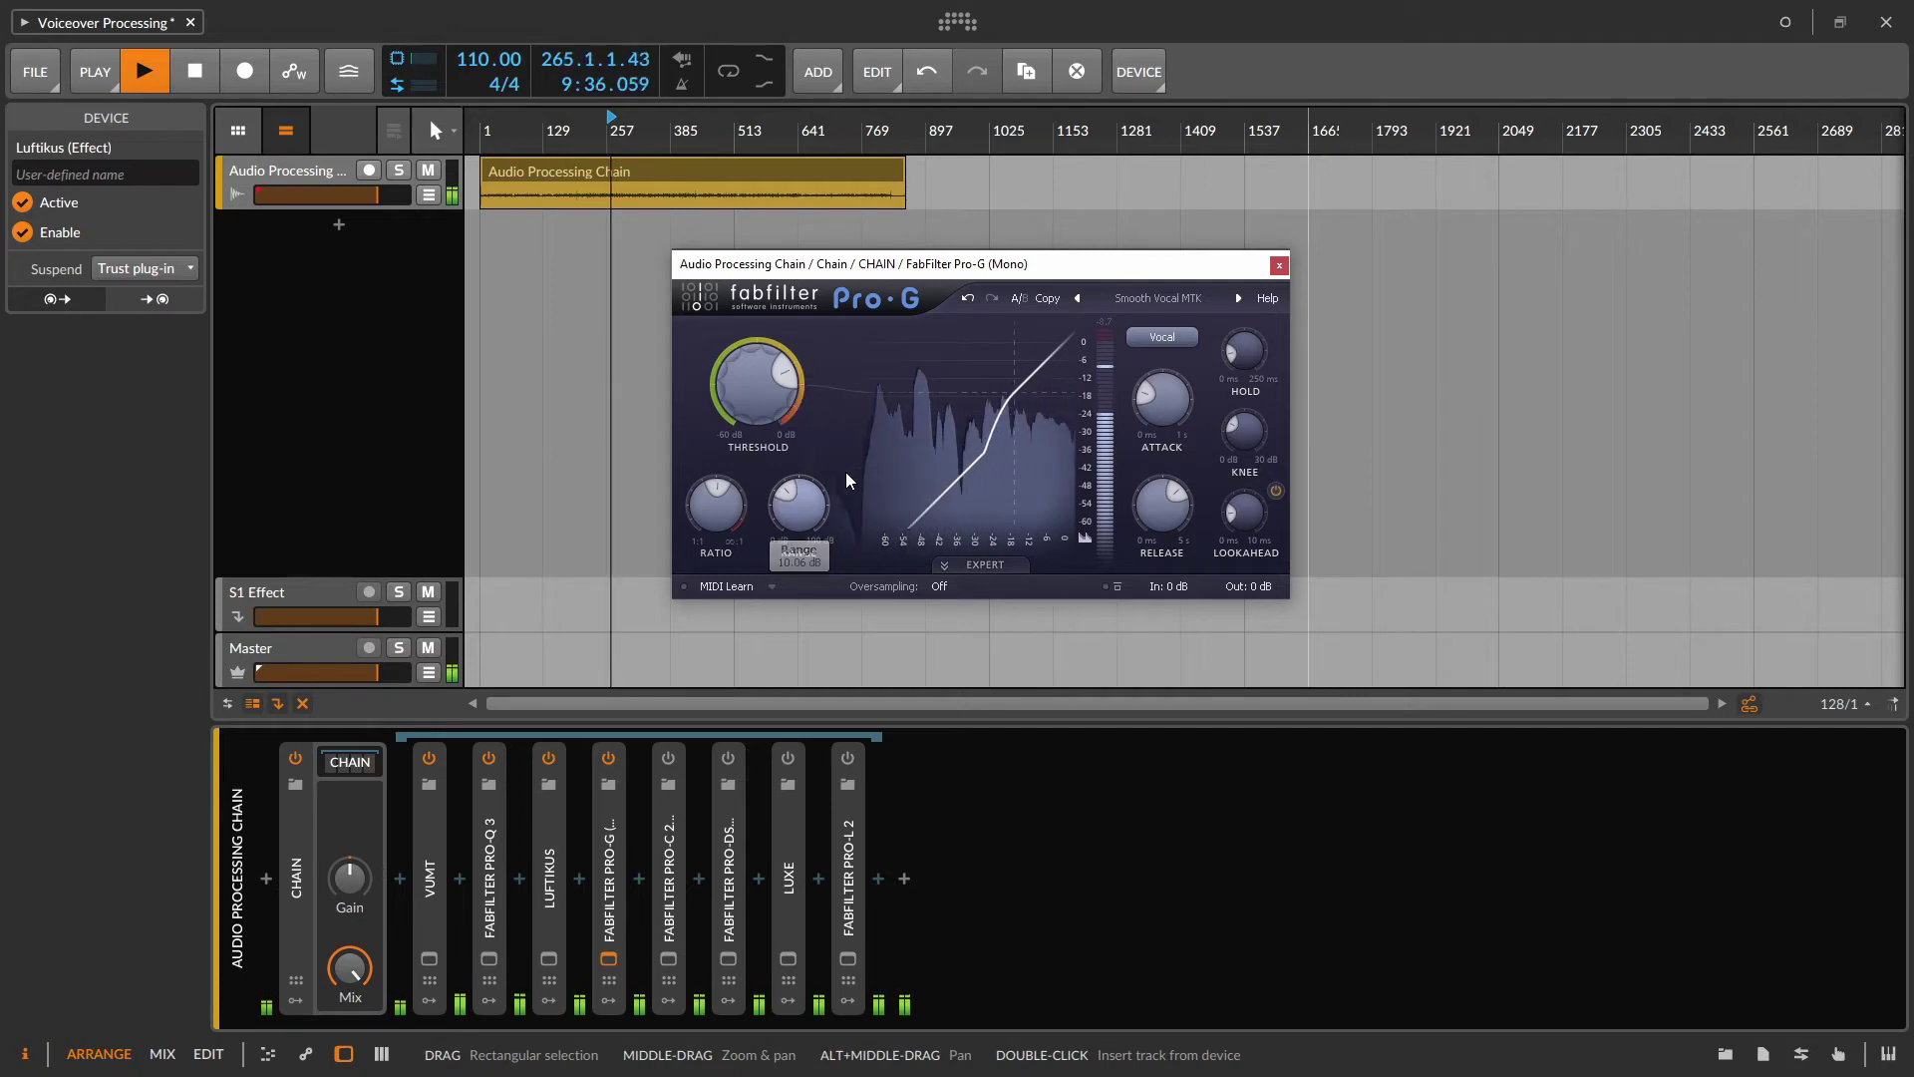
# Step: Compare the track with Pro-G bypassed, lower its threshold slightly further, and close it and stop playback
pyautogui.moveTo(745, 399)
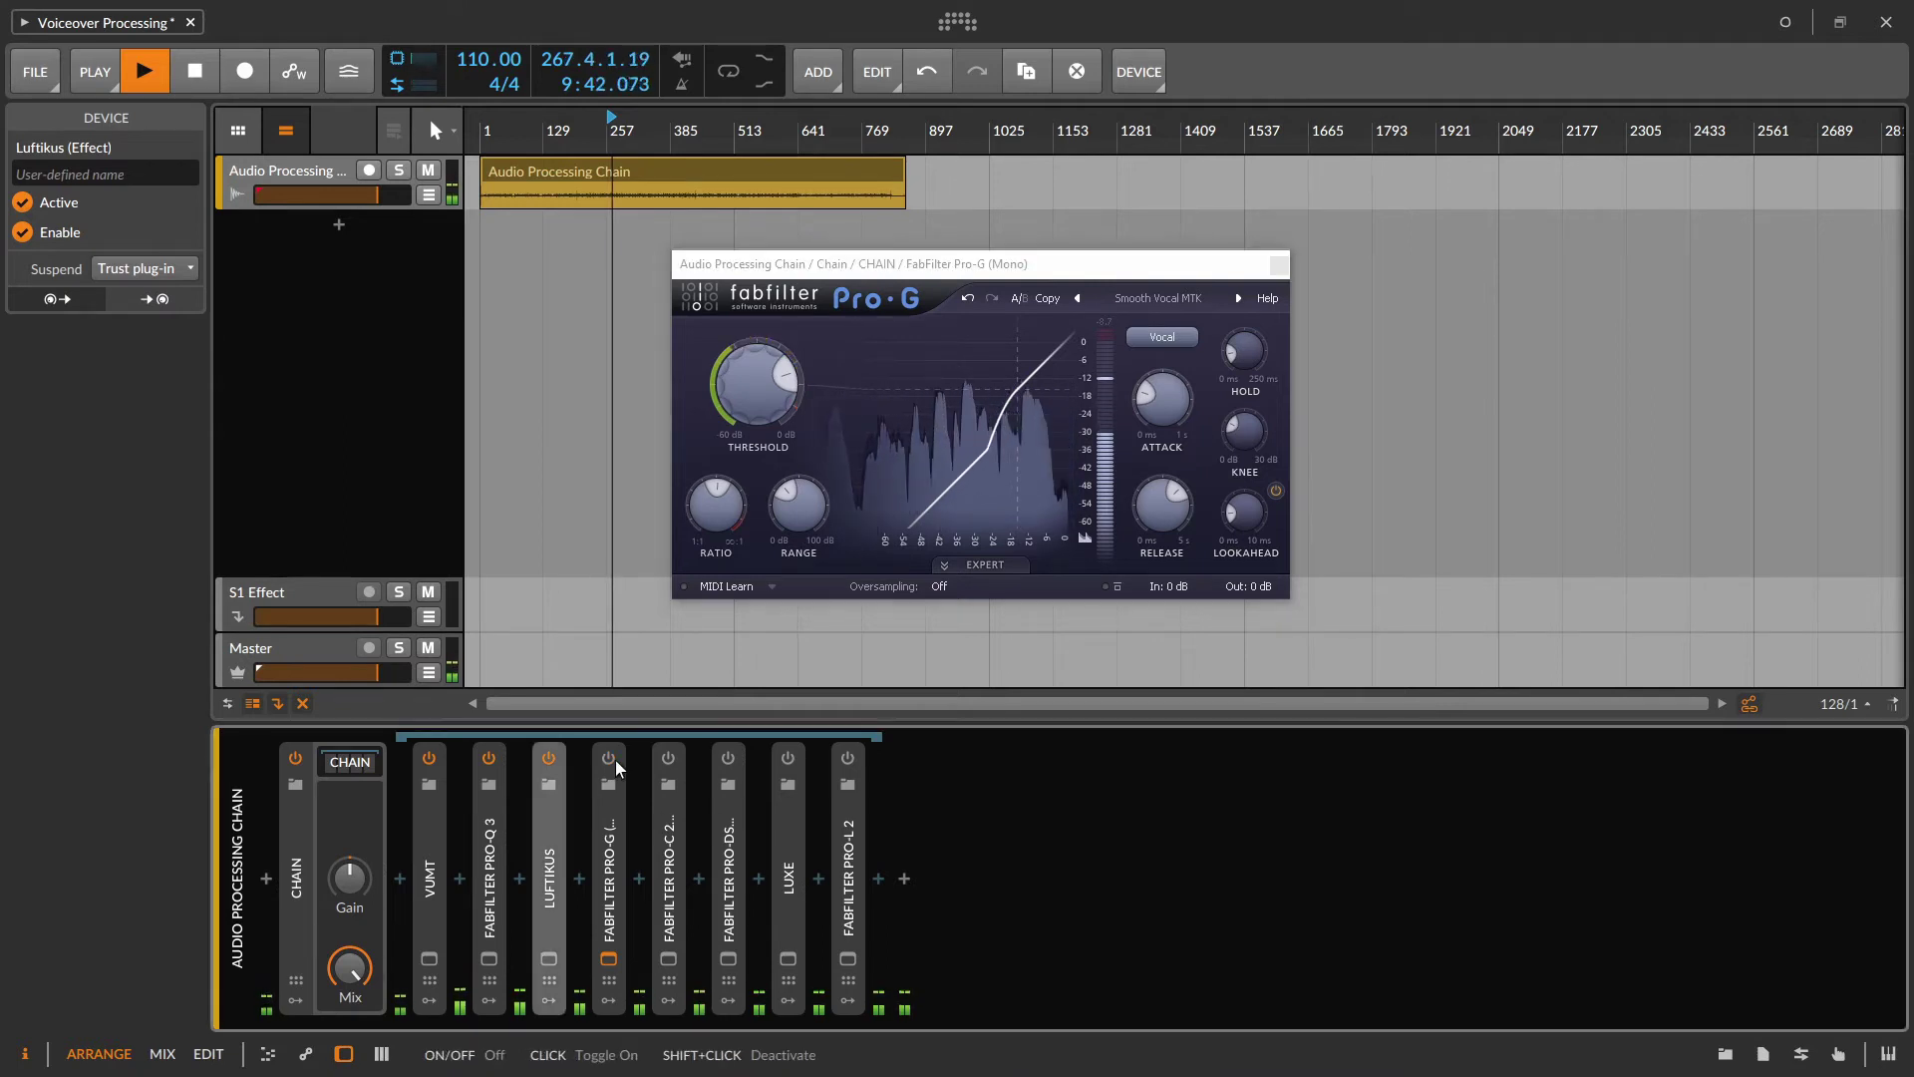
pyautogui.moveTo(773, 371); pyautogui.dragTo(776, 385)
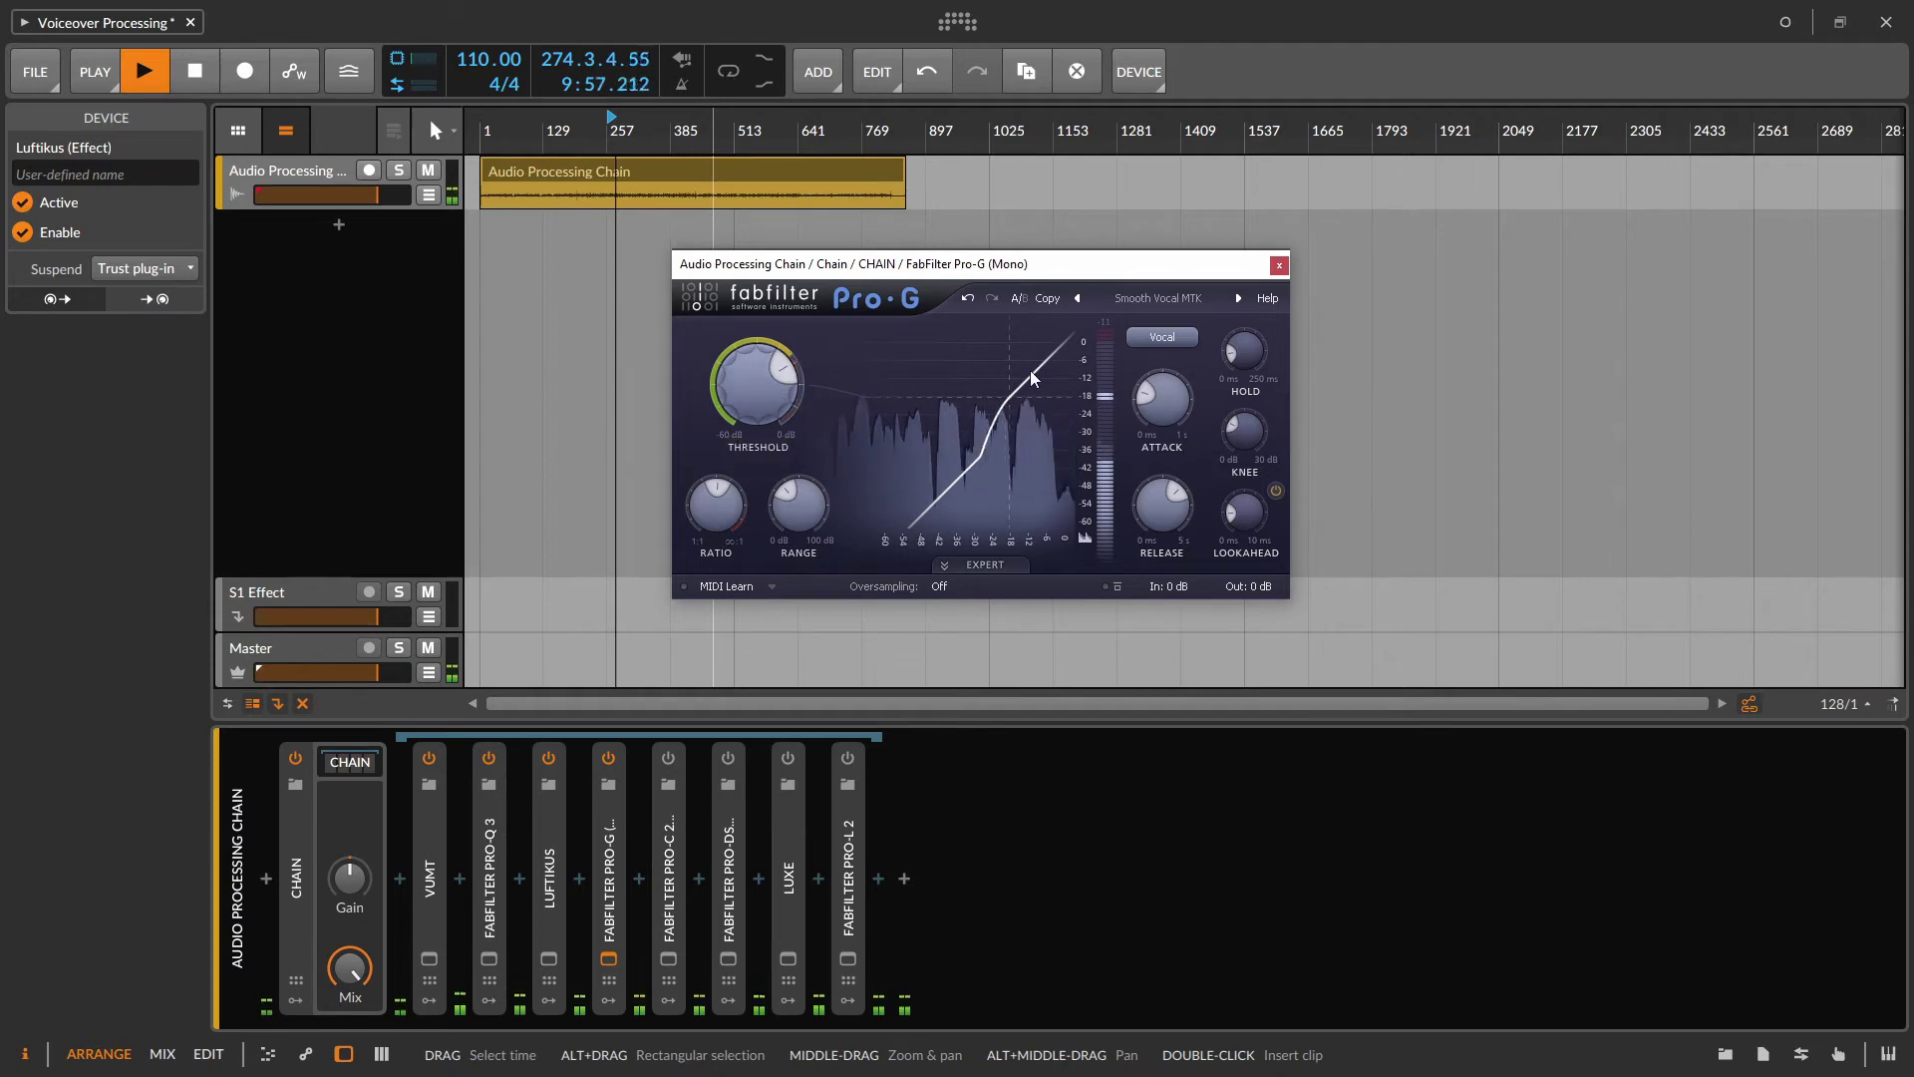
pyautogui.click(1281, 265)
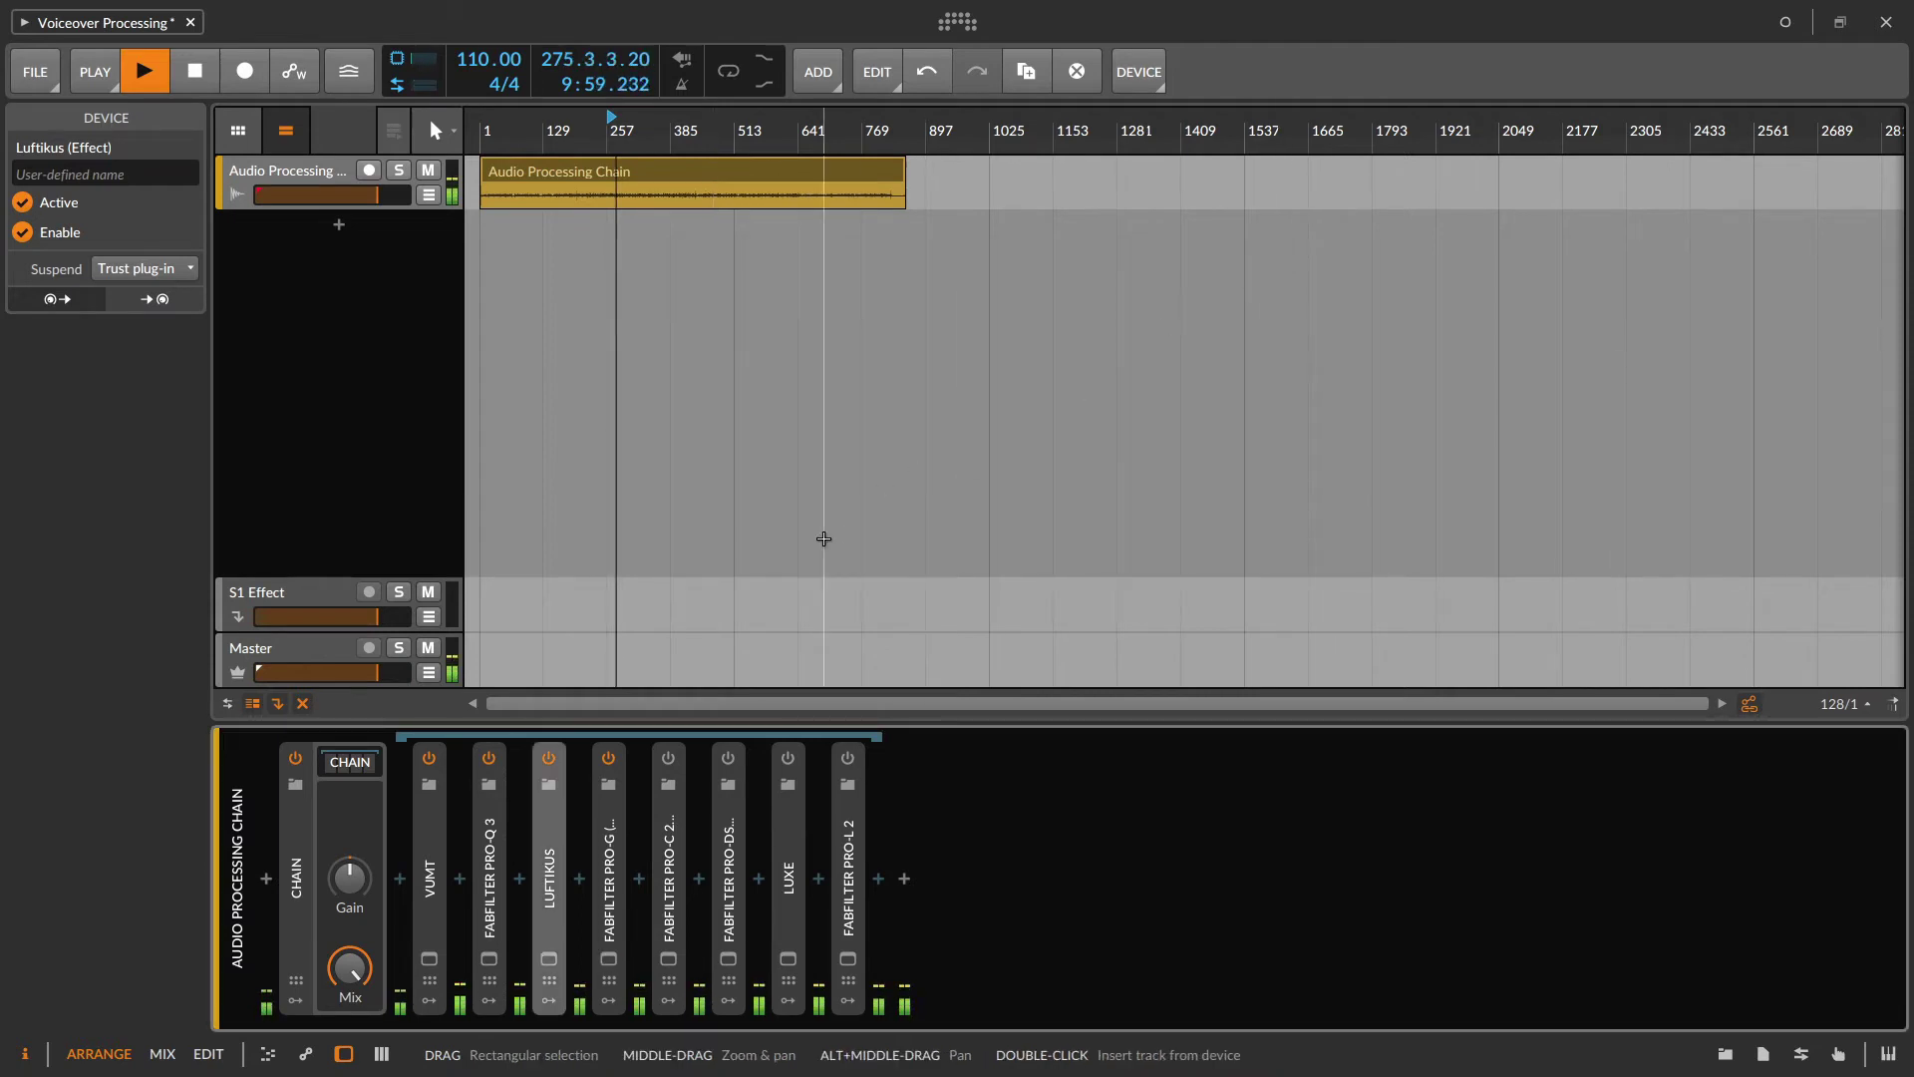
pyautogui.press('space')
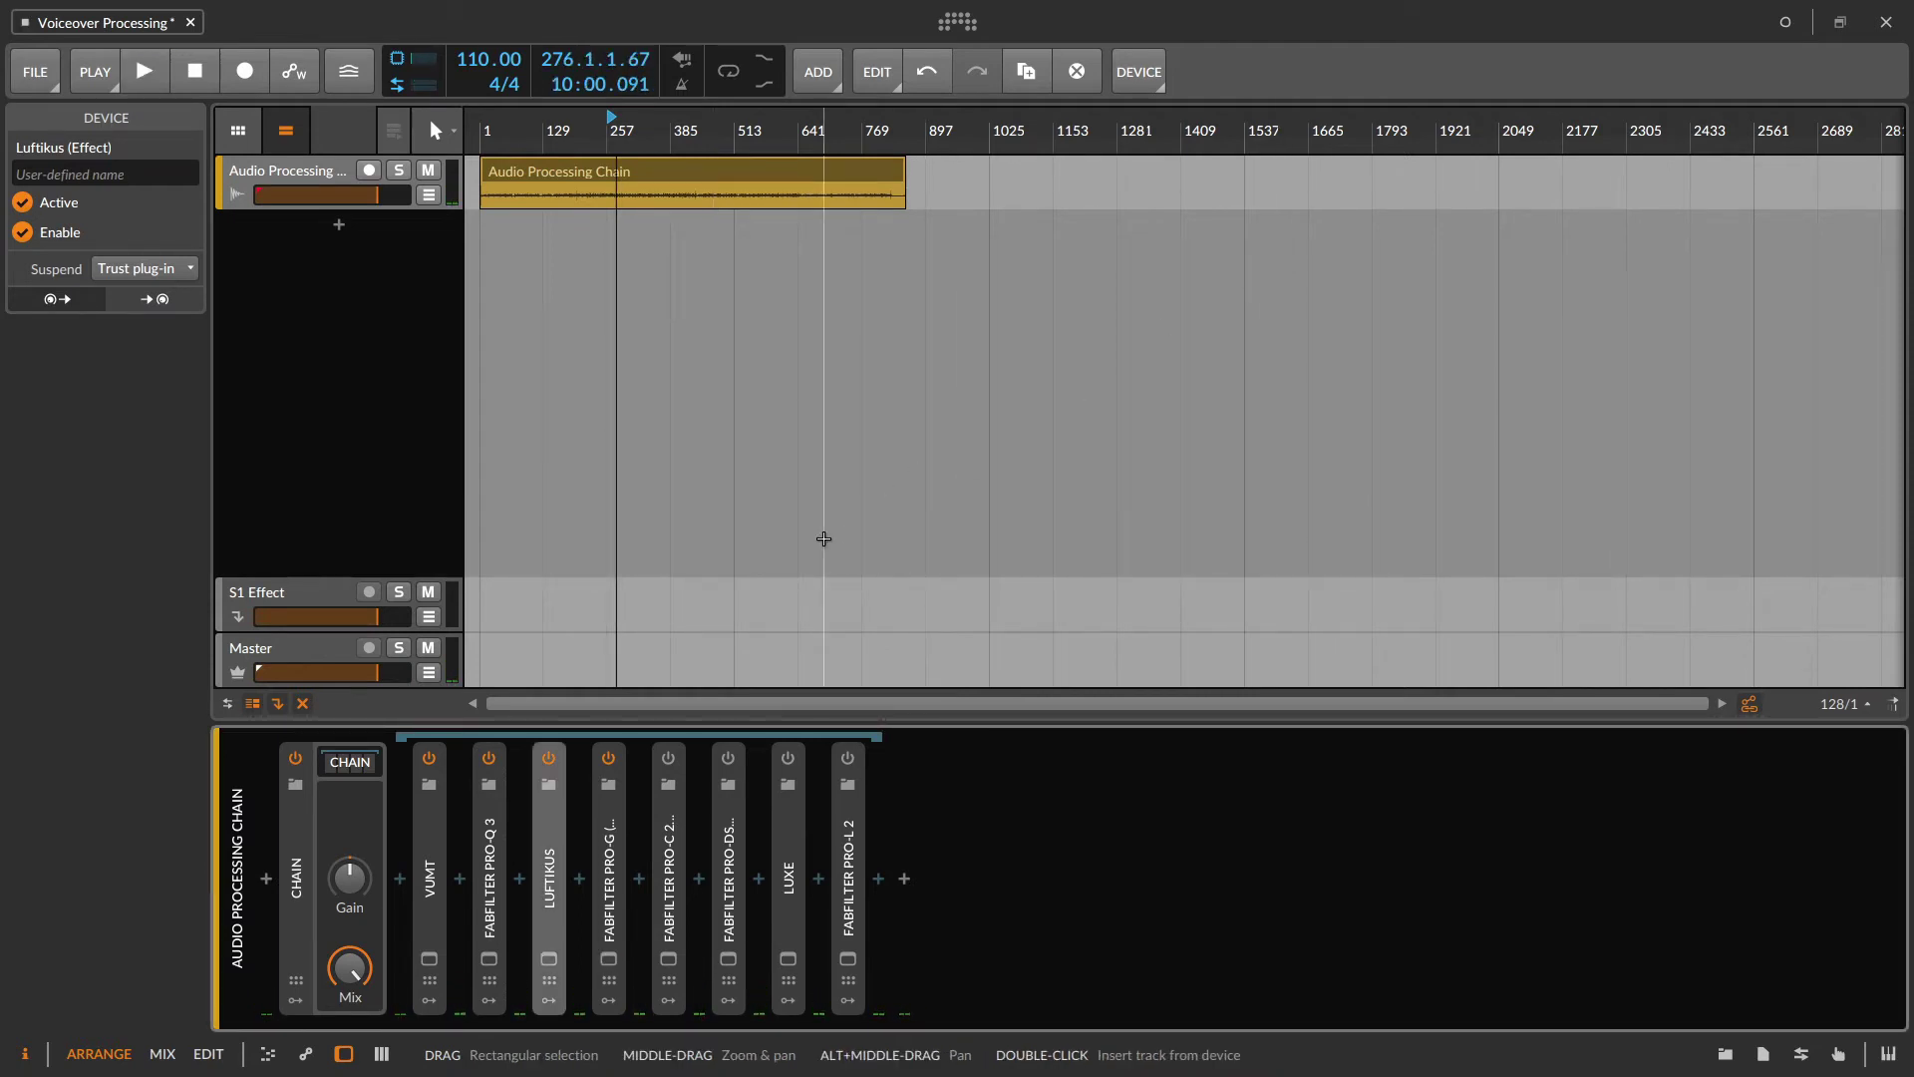
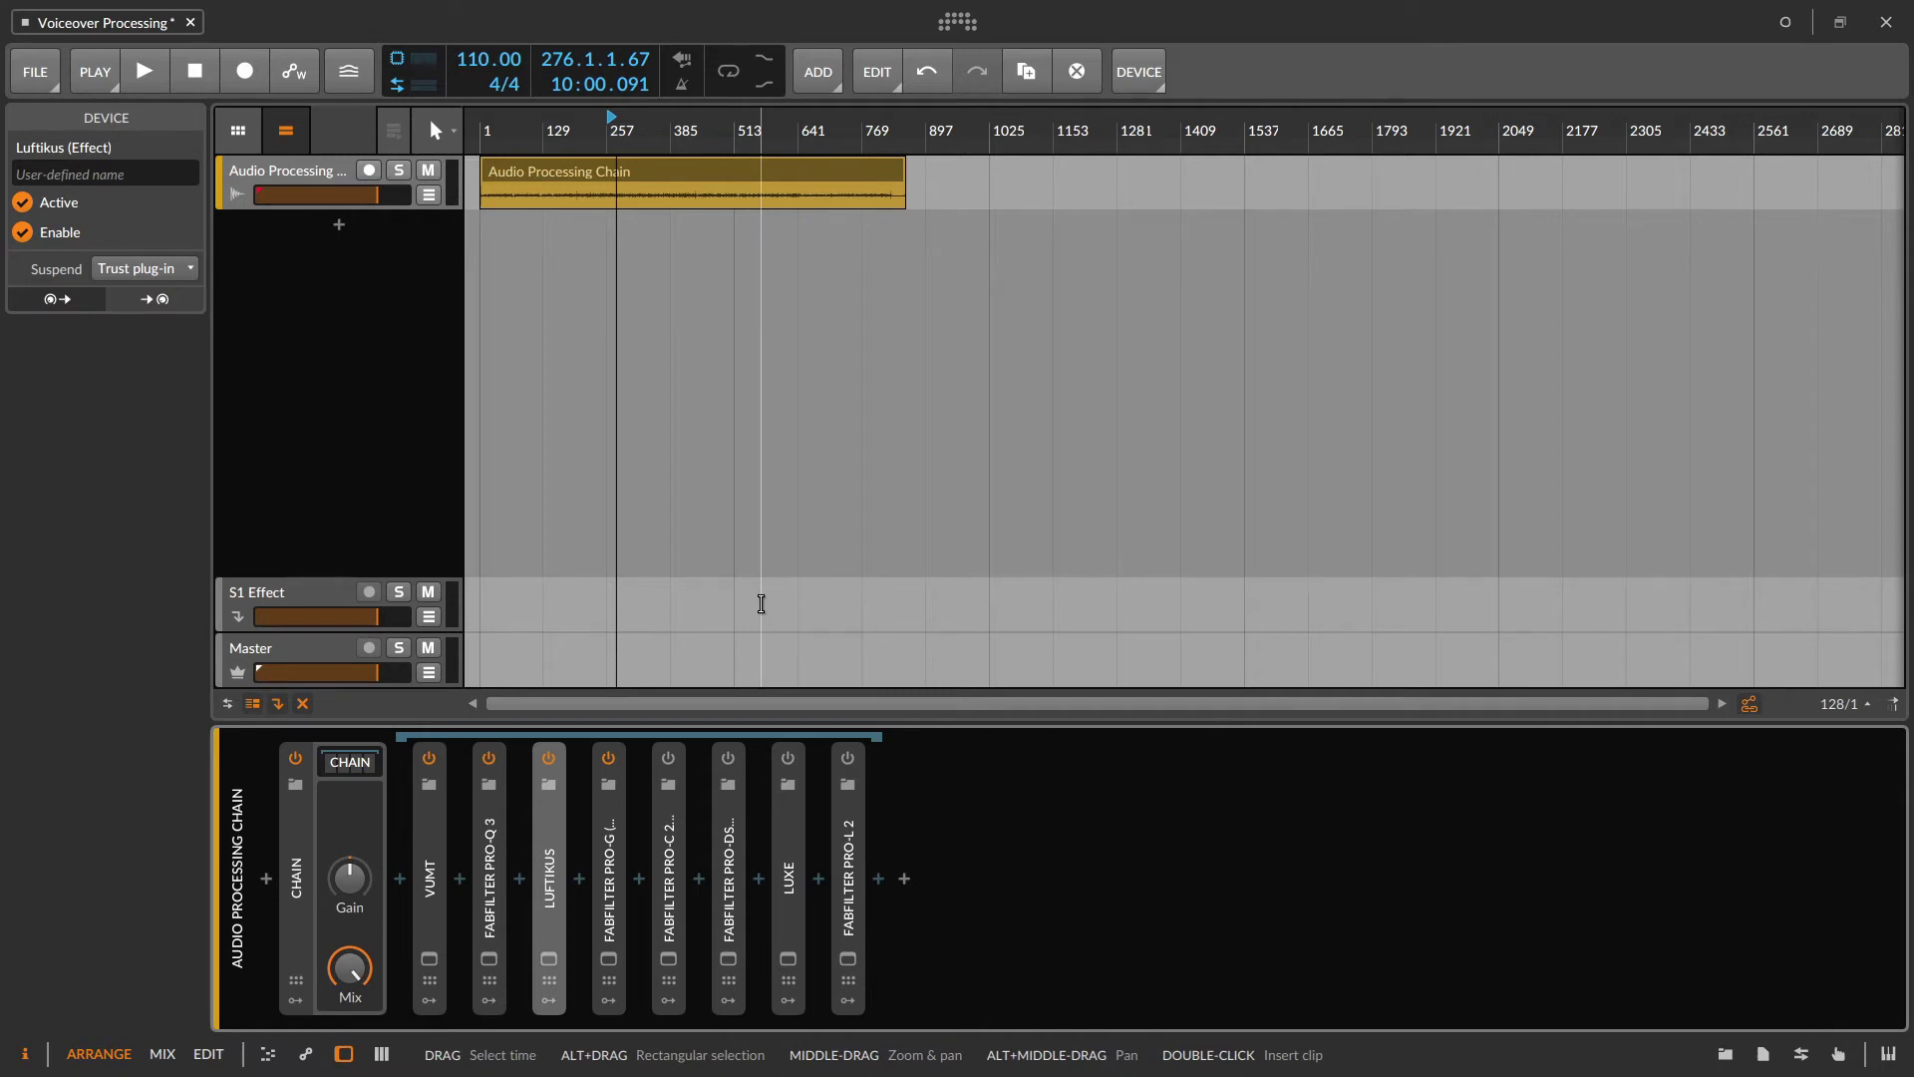
# Step: Enable and open FabFilter Pro-C 2, load the vocal preset Pro Voice Over bM during playback, and collapse the side-chain section
pyautogui.click(668, 761)
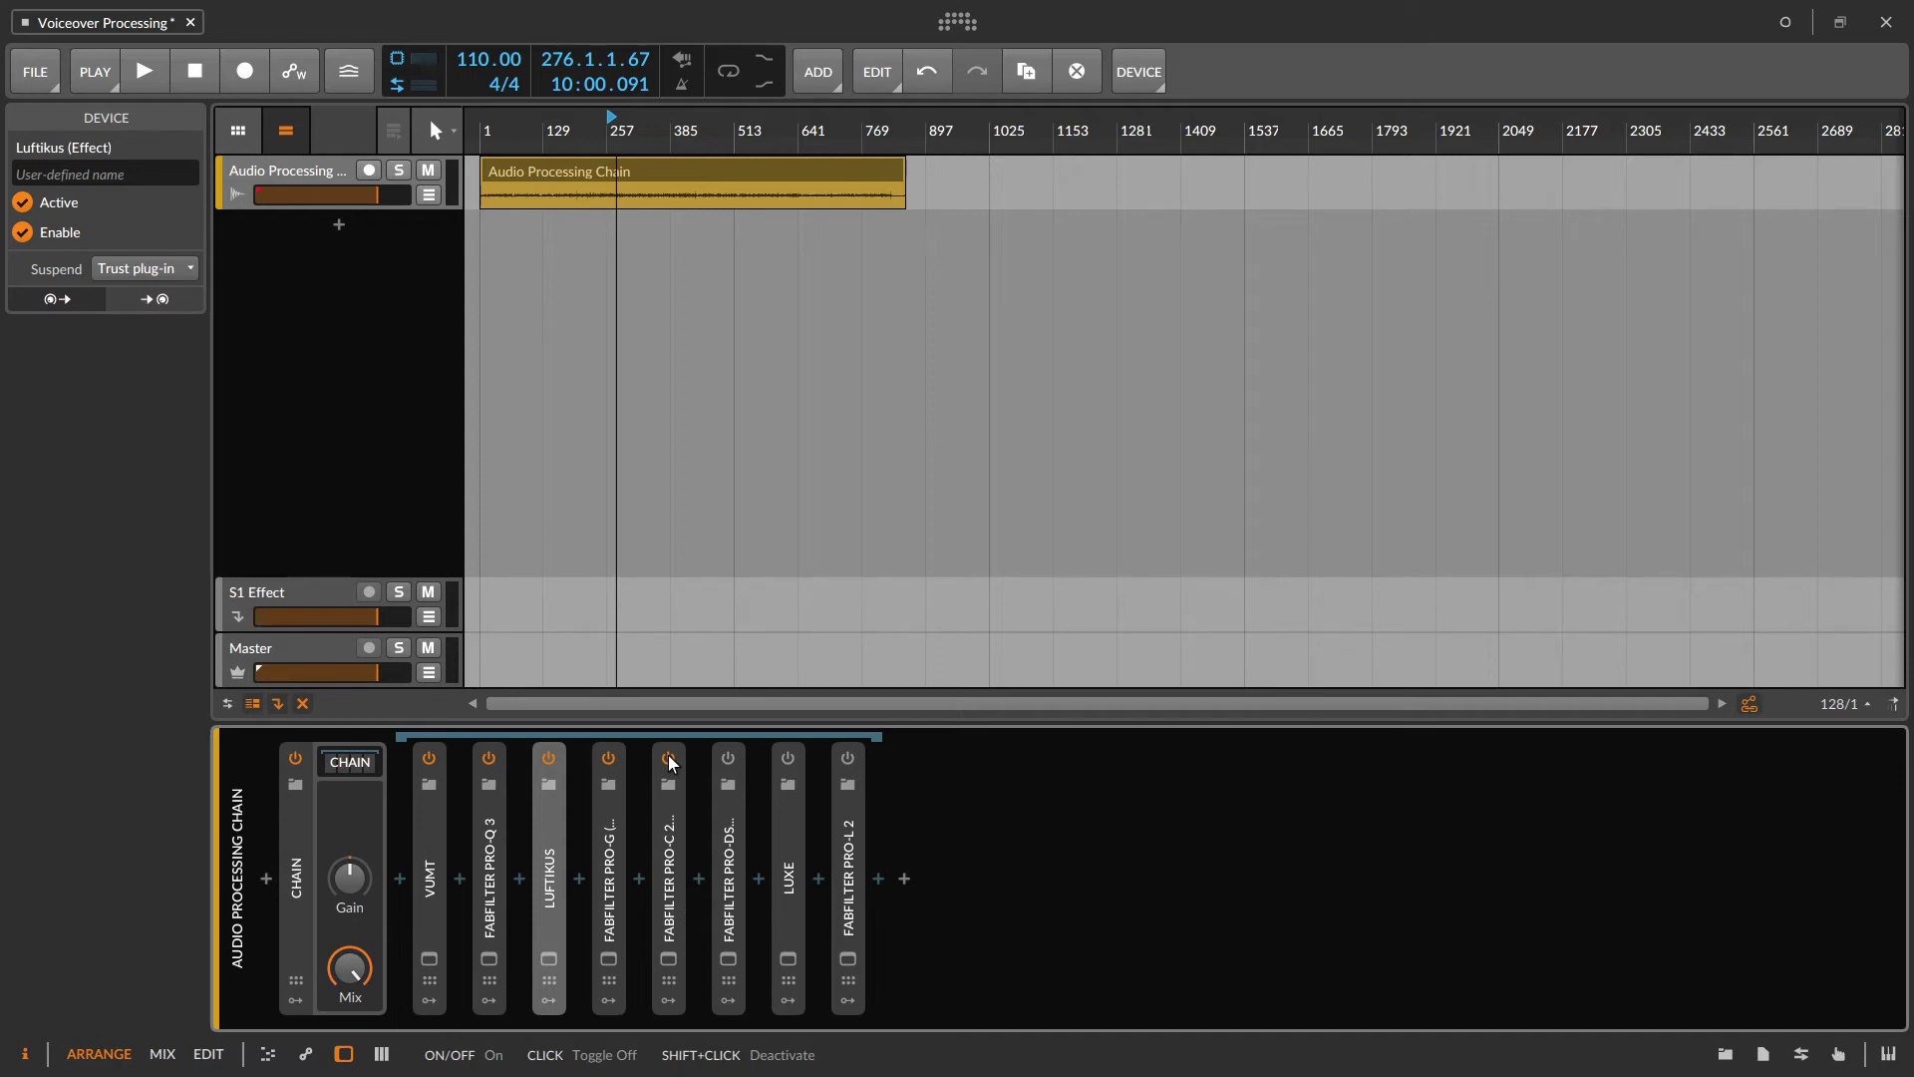
pyautogui.click(669, 958)
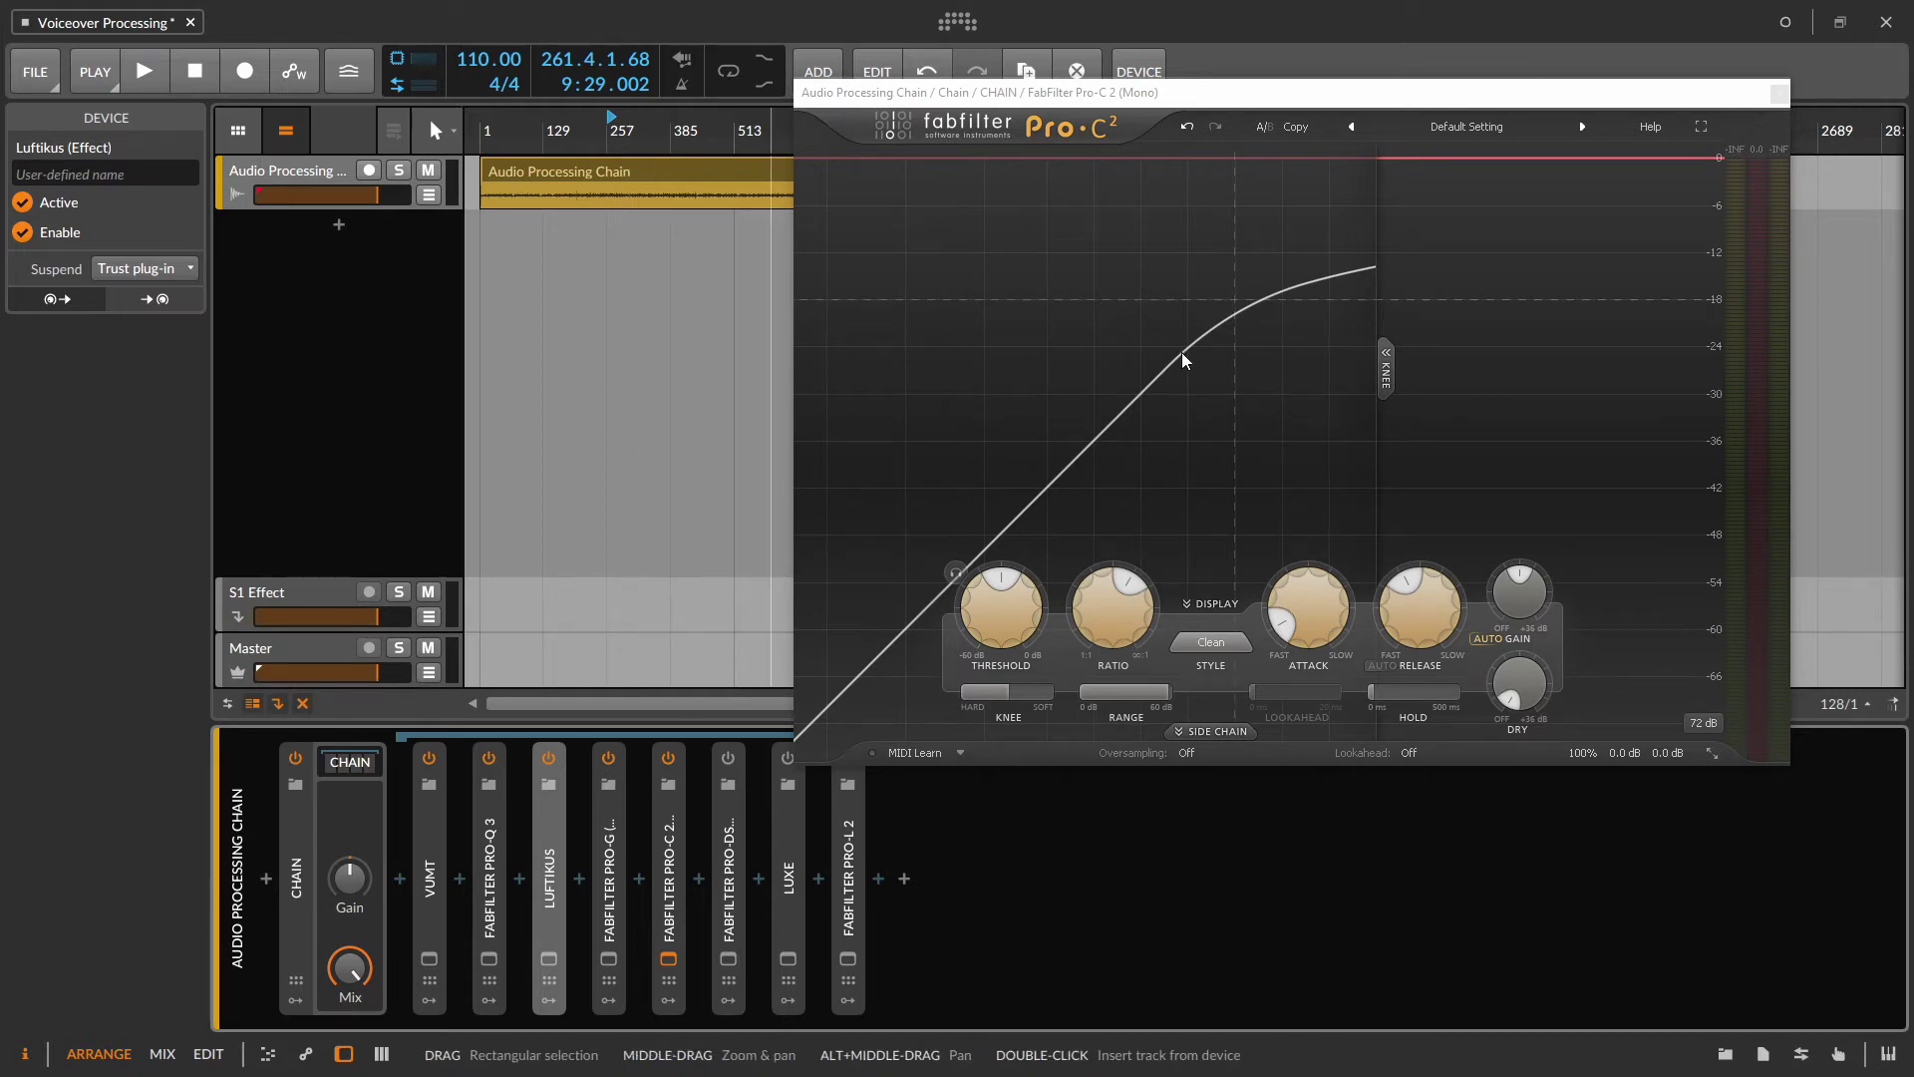
pyautogui.press('space')
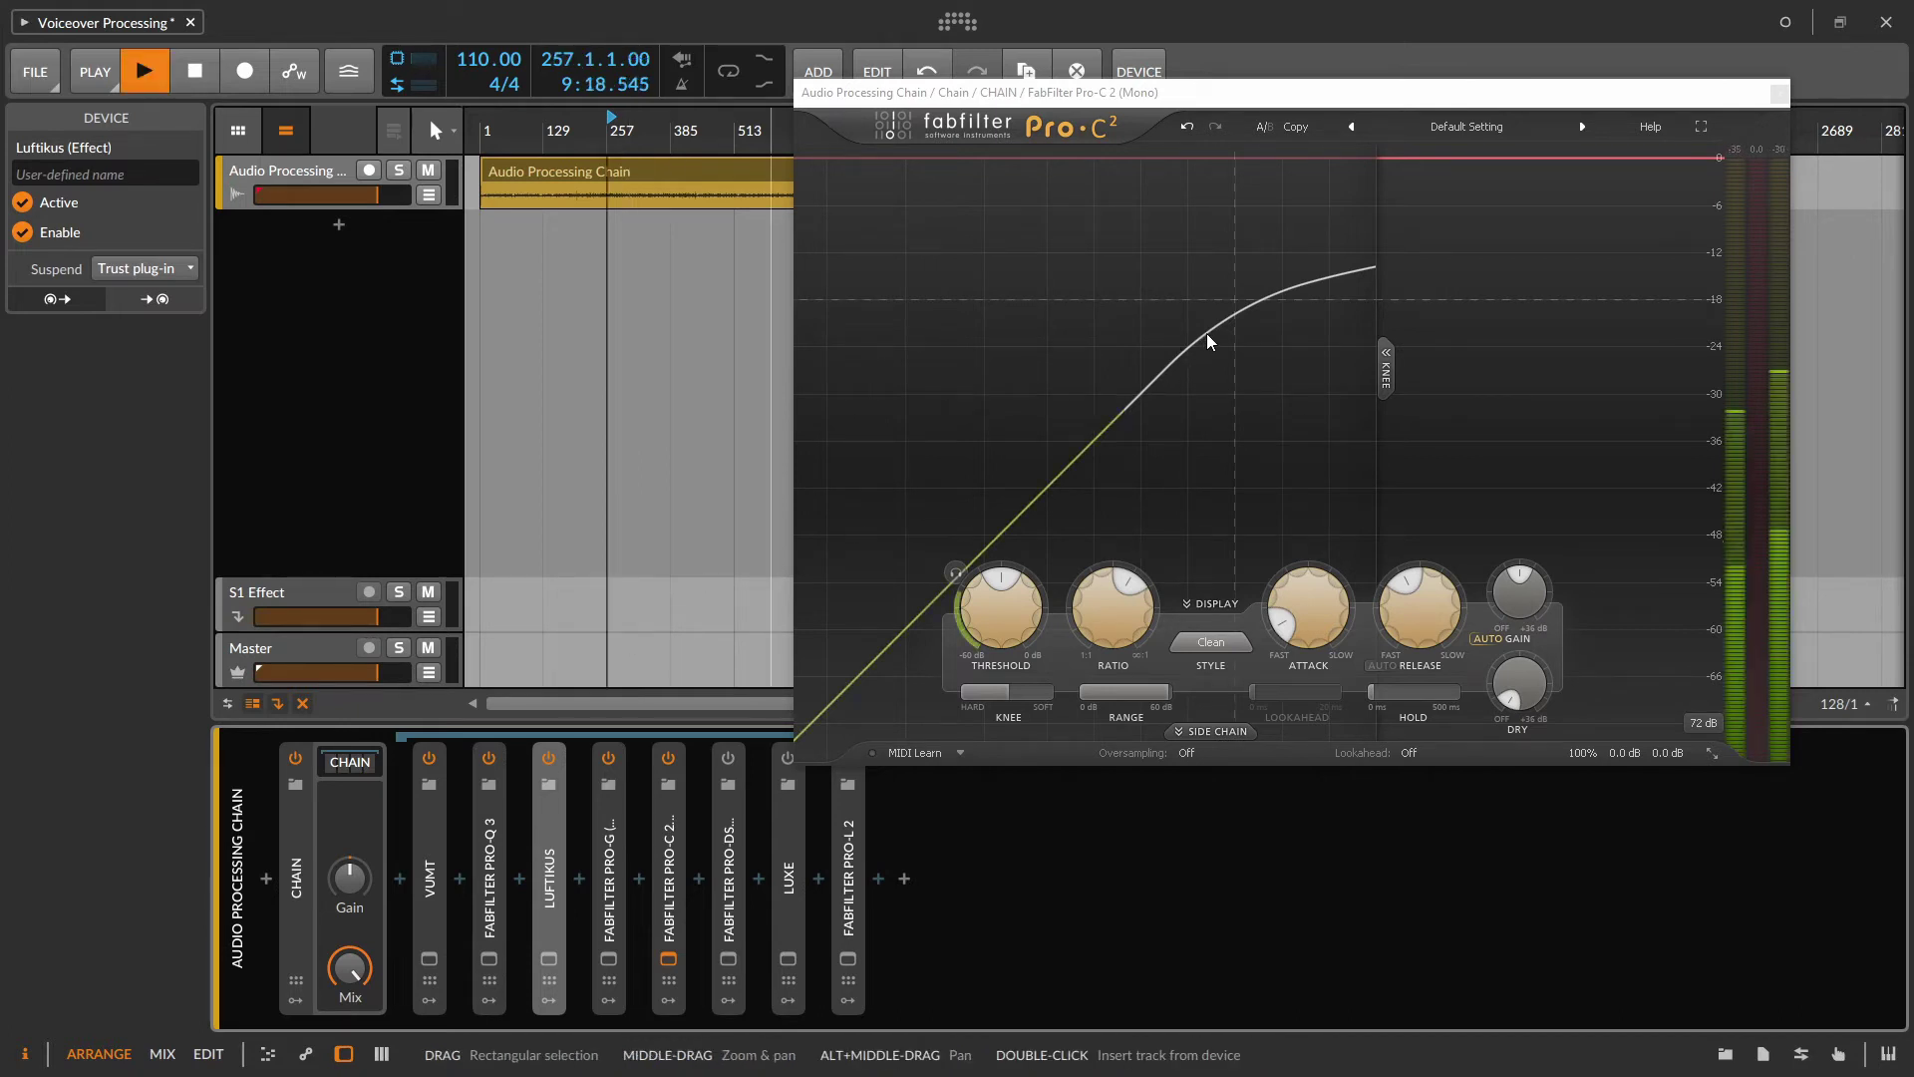
pyautogui.click(1457, 128)
pyautogui.moveTo(1421, 304)
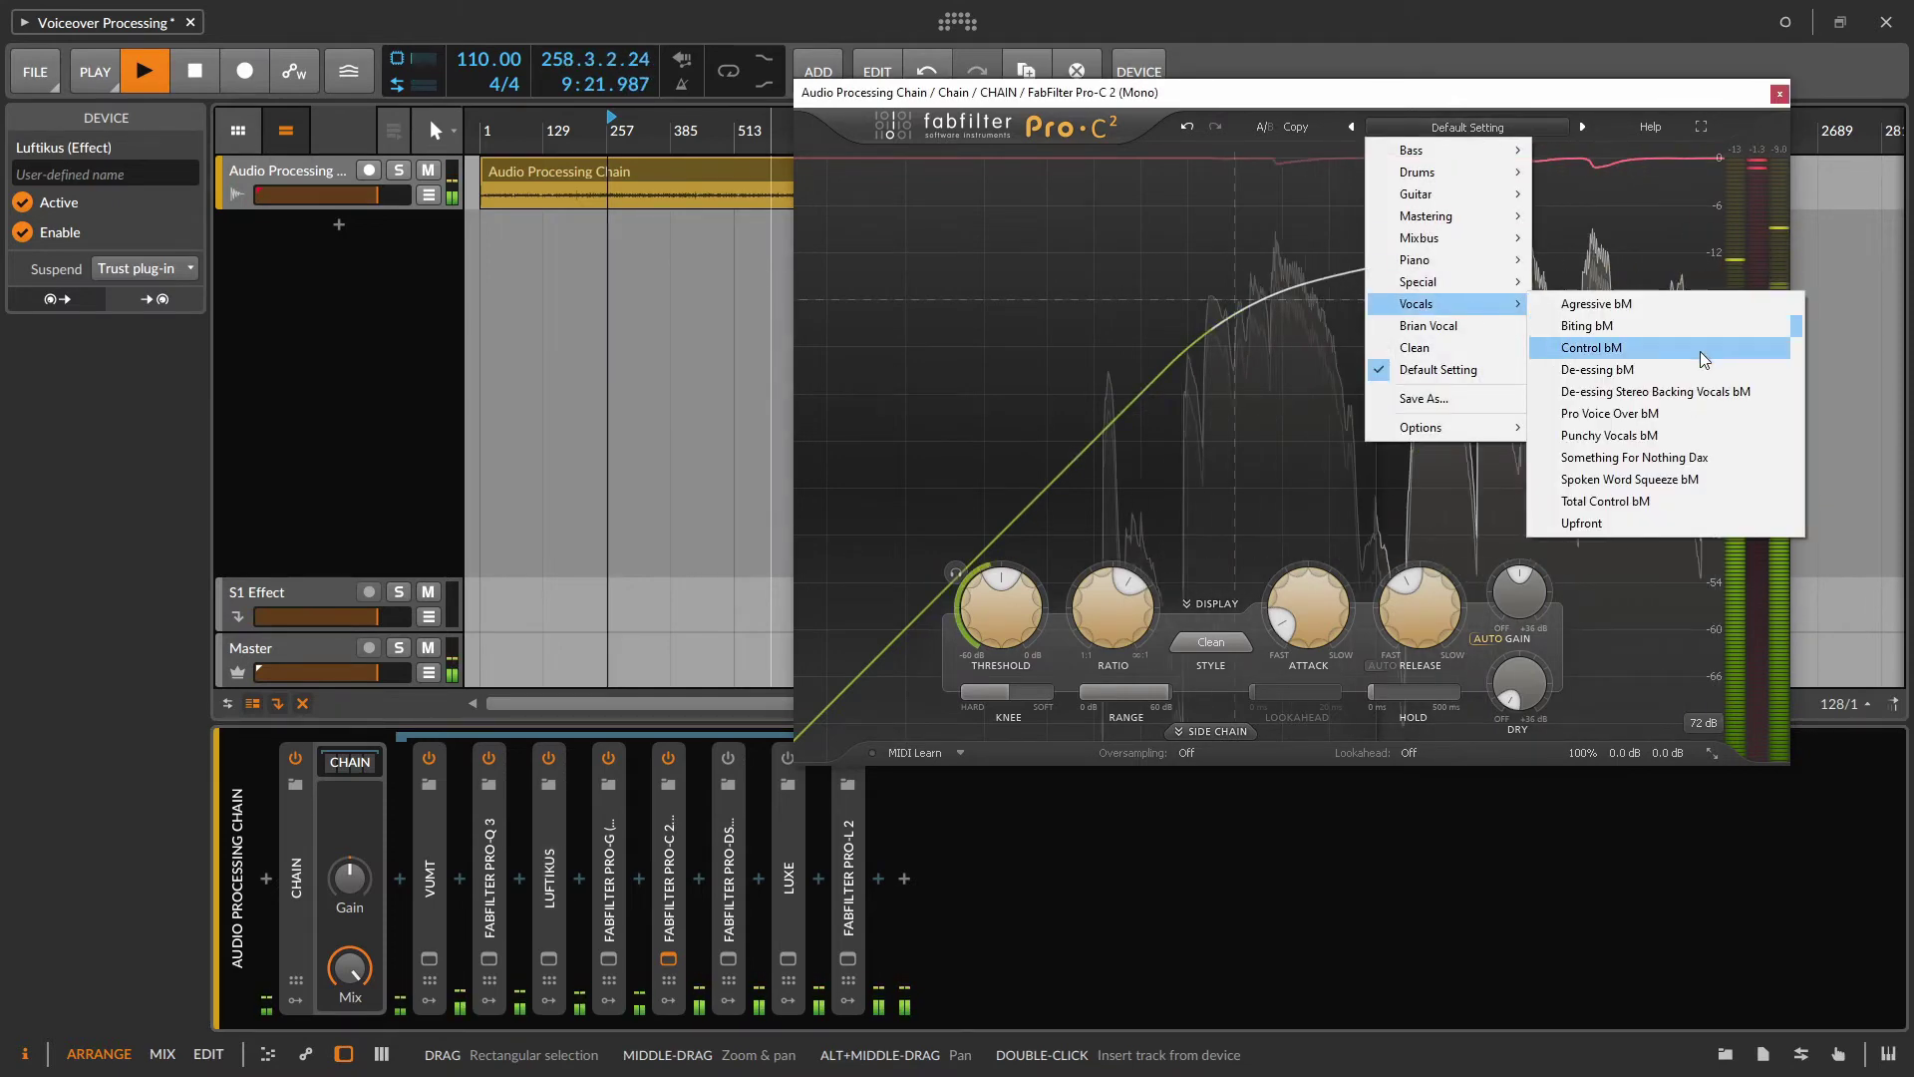
pyautogui.click(1625, 413)
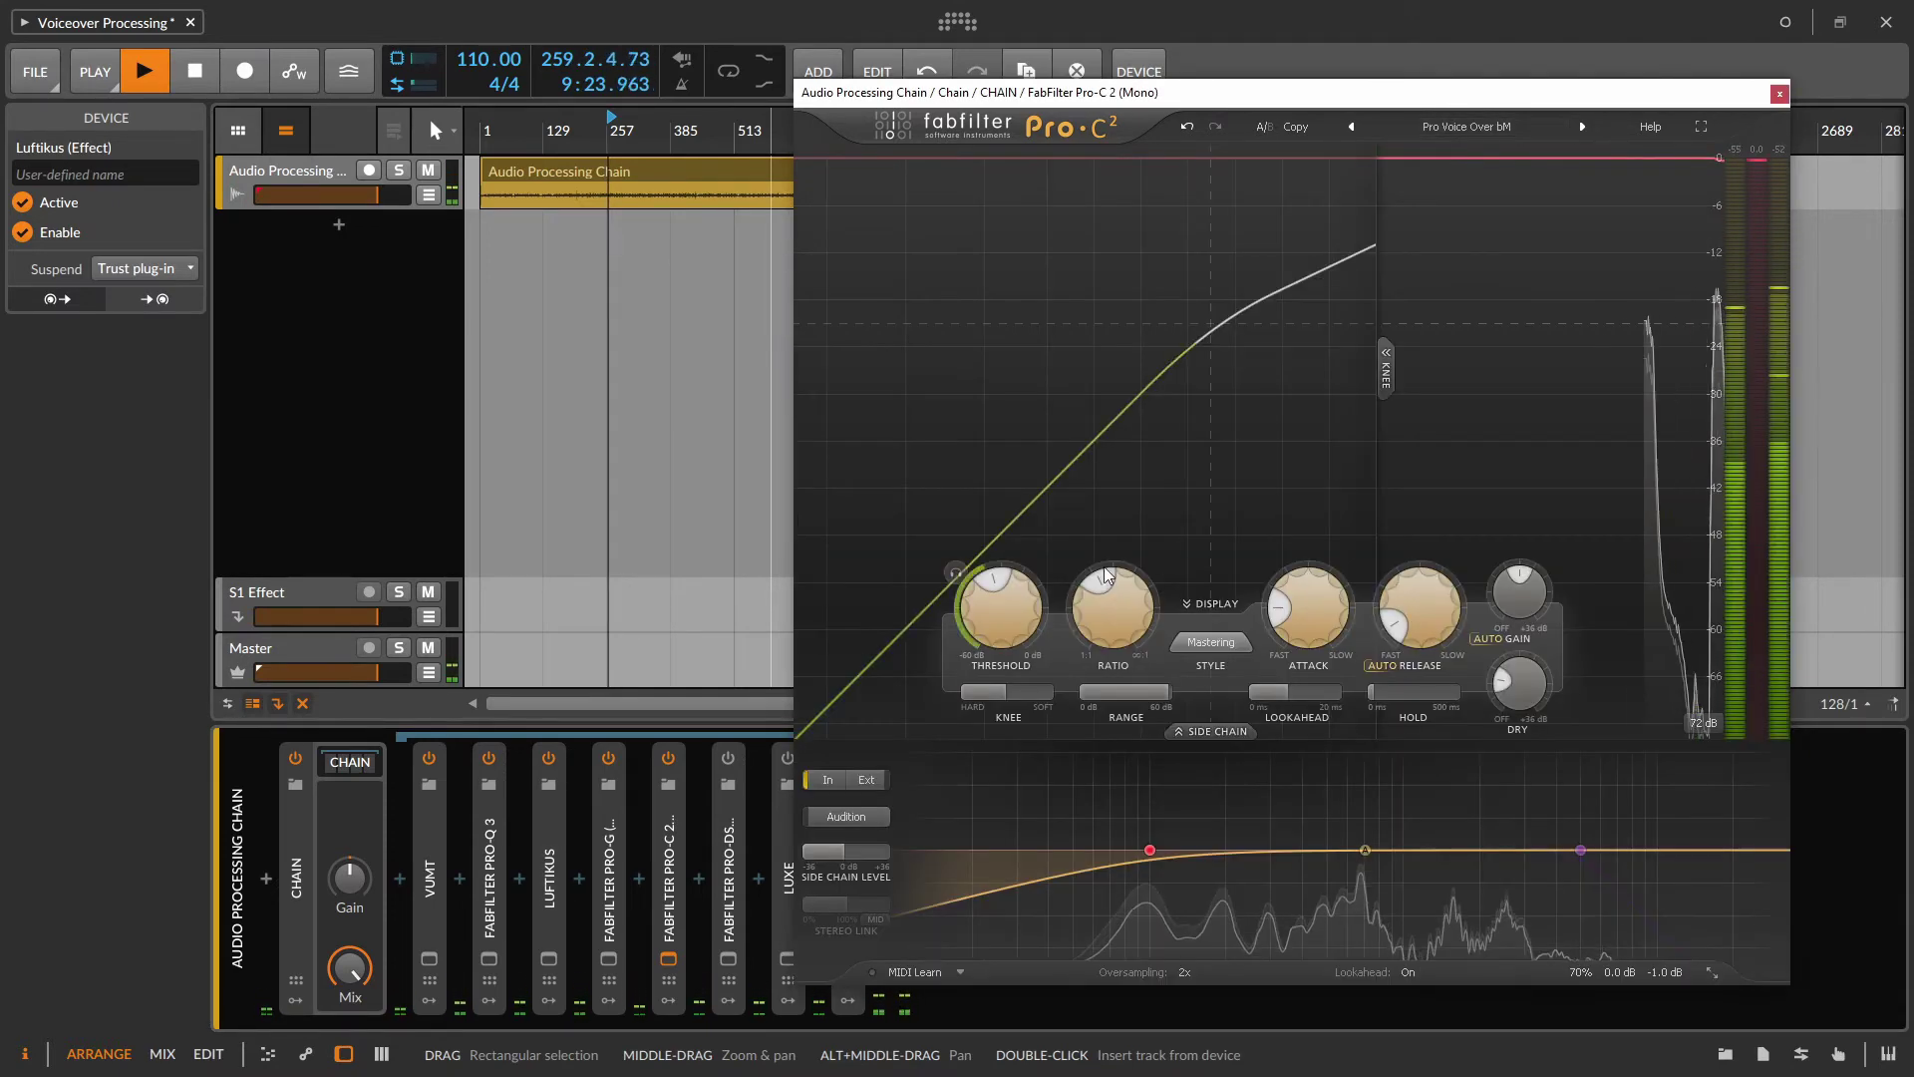
pyautogui.click(1175, 731)
# Step: Lower Pro-C 2's threshold to about -31 dB, raise its ratio, and lengthen its release slightly
pyautogui.moveTo(1001, 638); pyautogui.dragTo(1003, 679)
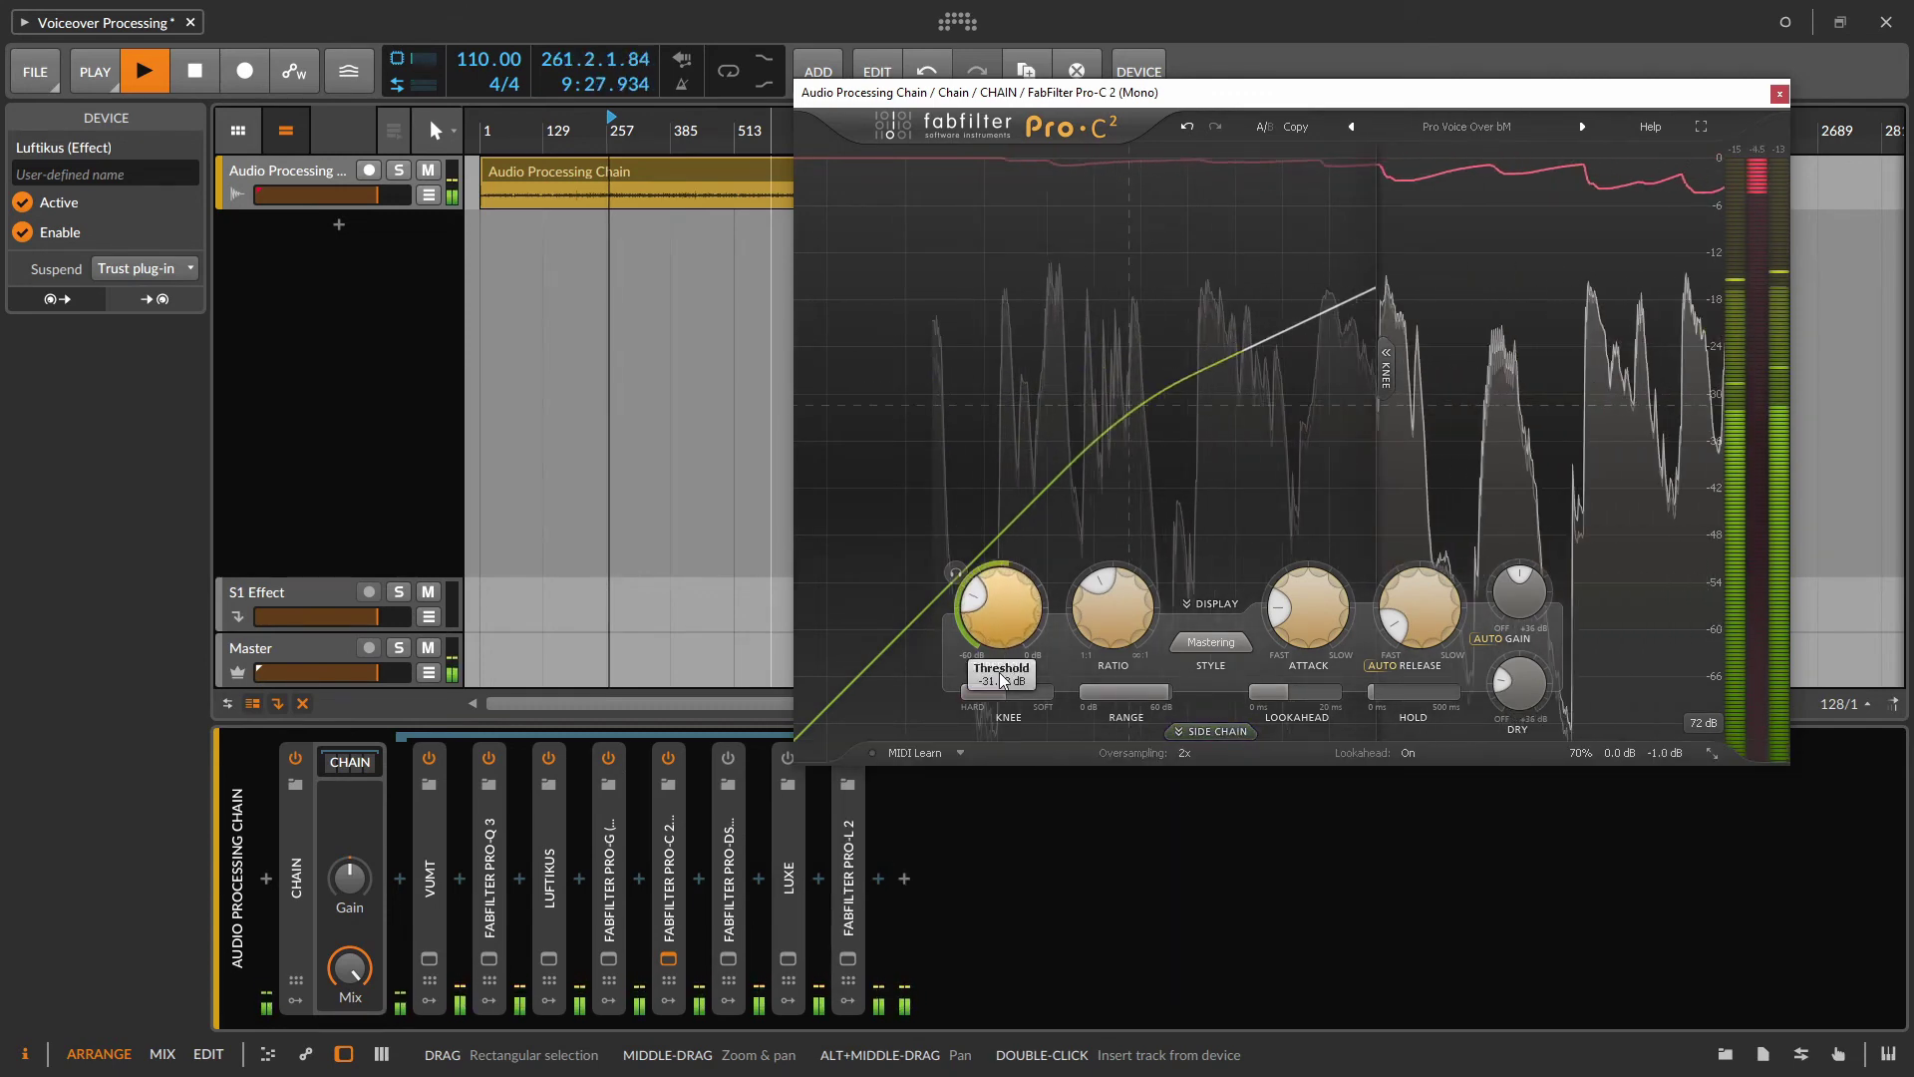
pyautogui.moveTo(1112, 628); pyautogui.dragTo(1111, 602)
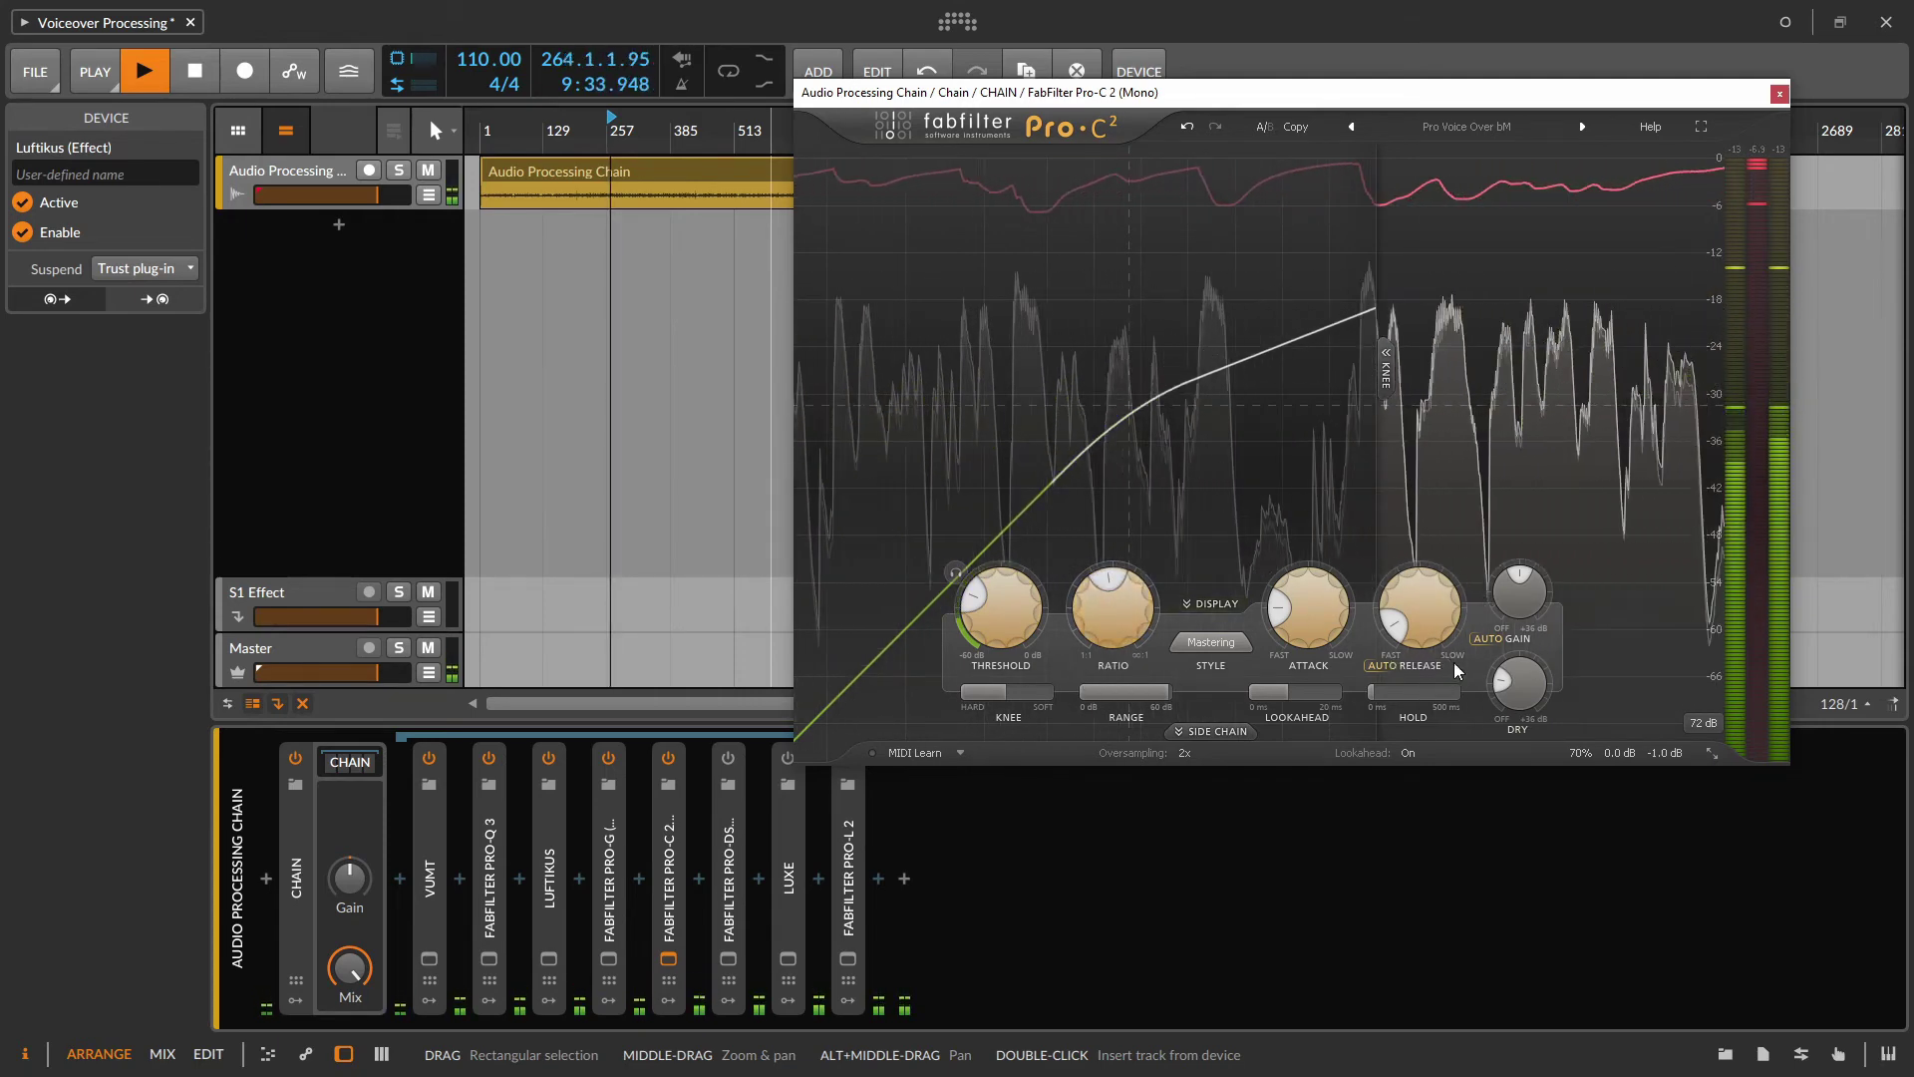
pyautogui.moveTo(1440, 614)
pyautogui.moveTo(1440, 613); pyautogui.dragTo(1414, 591)
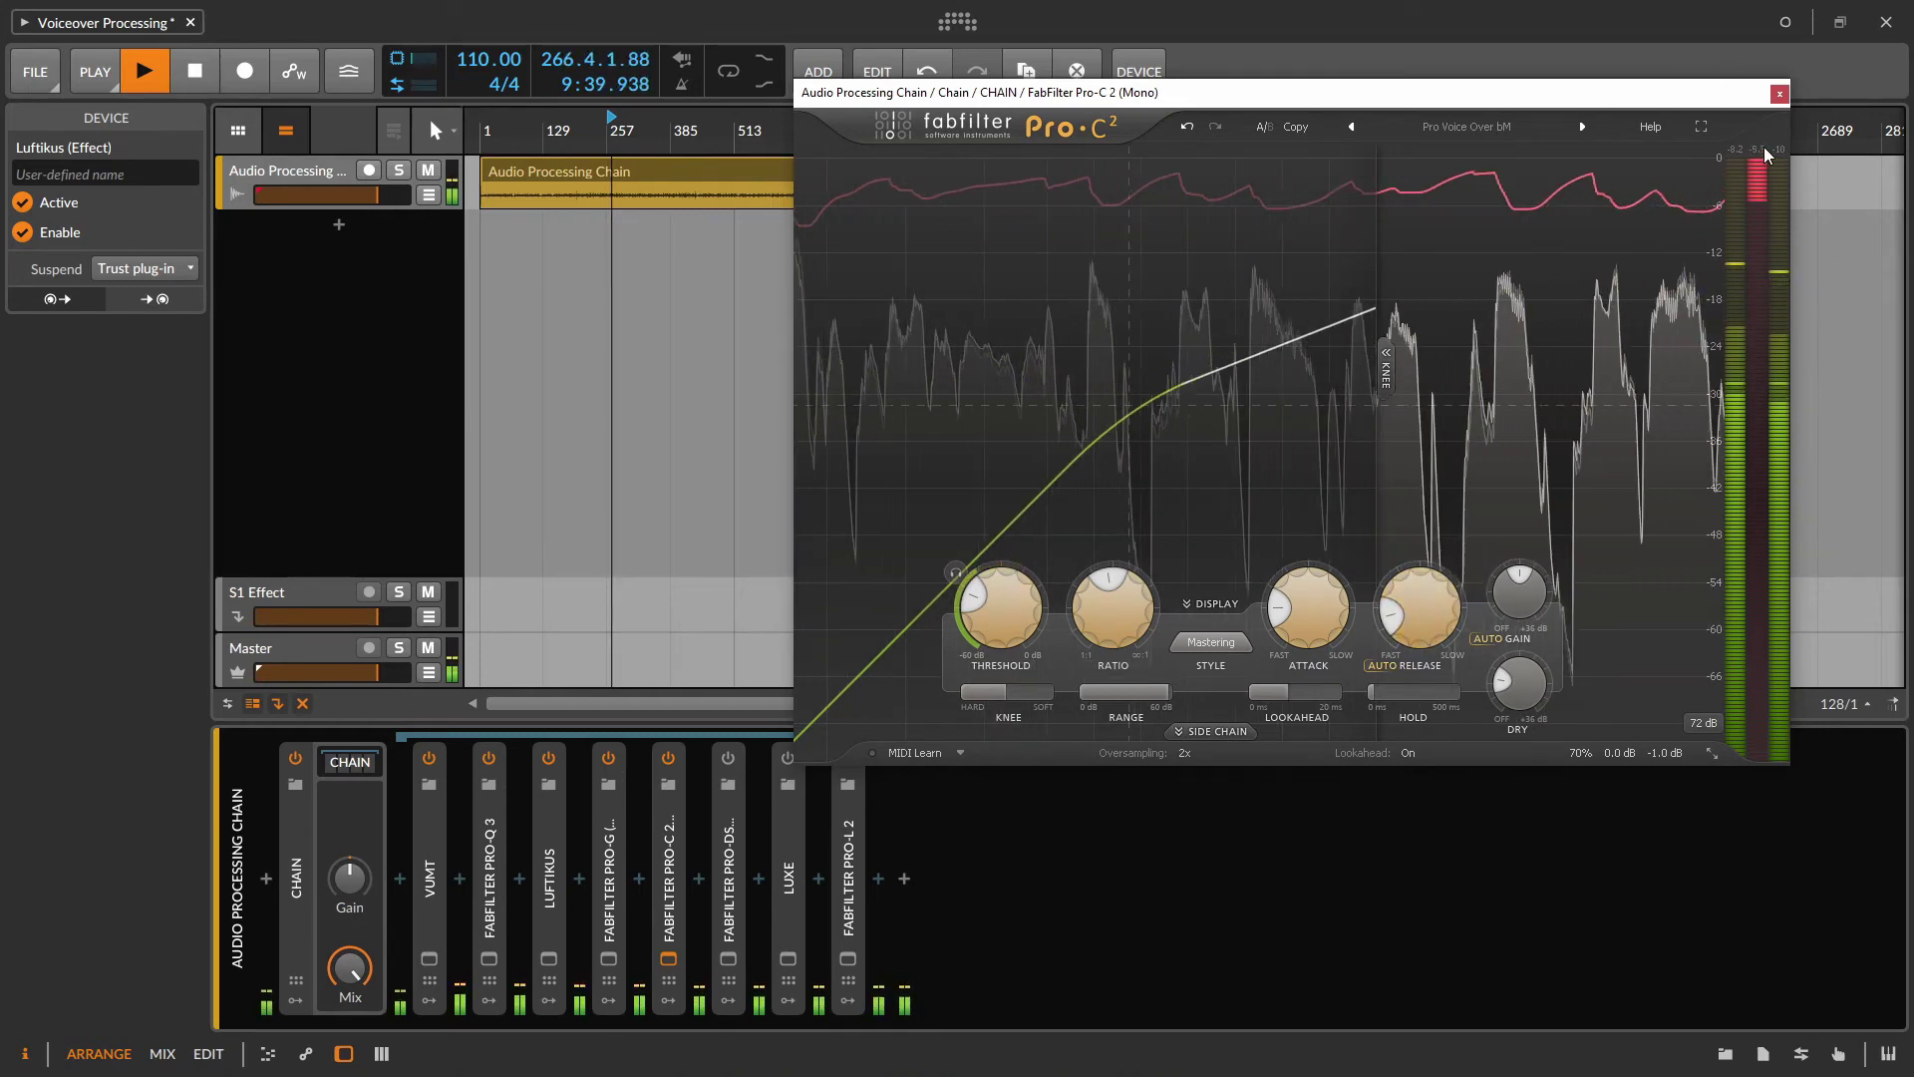
# Step: Move the Pro-C 2 window aside and fine-tune the compression by slightly reducing its ratio and threshold
pyautogui.moveTo(1578, 95); pyautogui.dragTo(1458, 85)
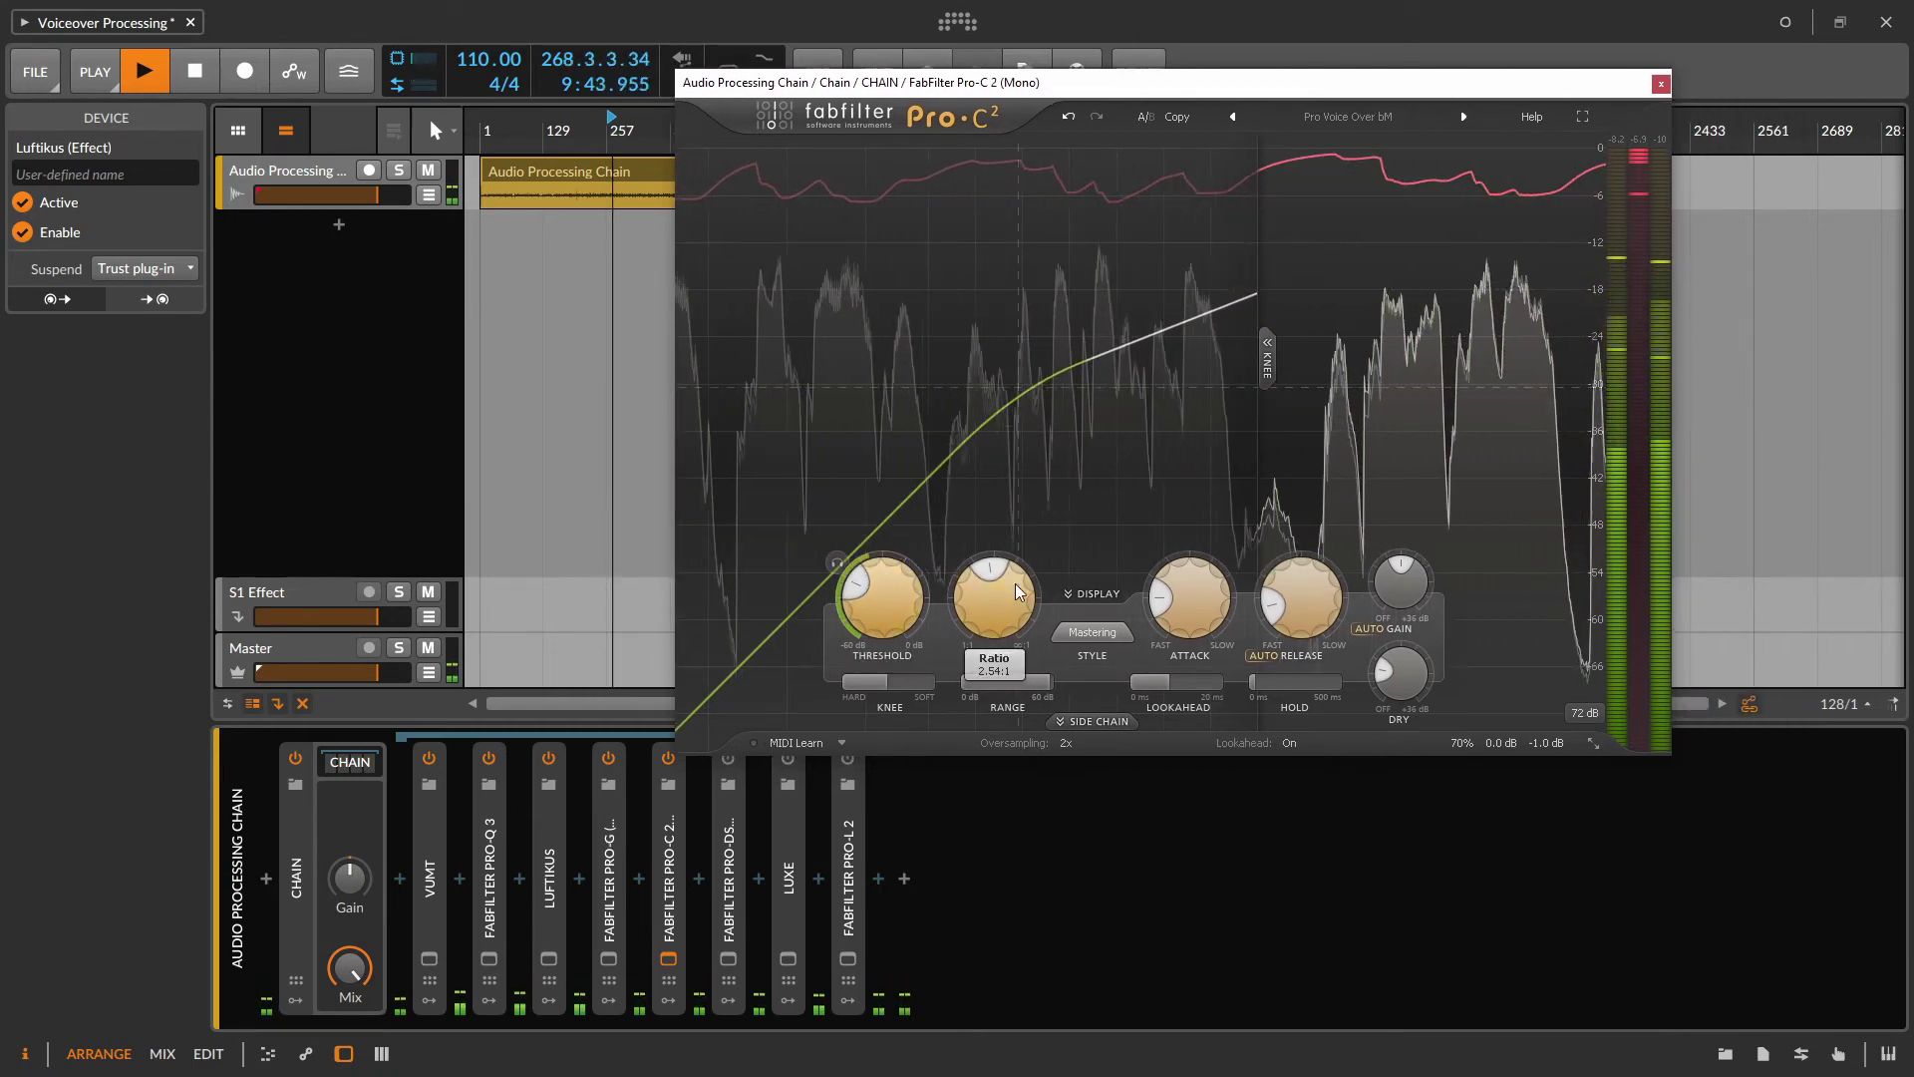
pyautogui.moveTo(1009, 595)
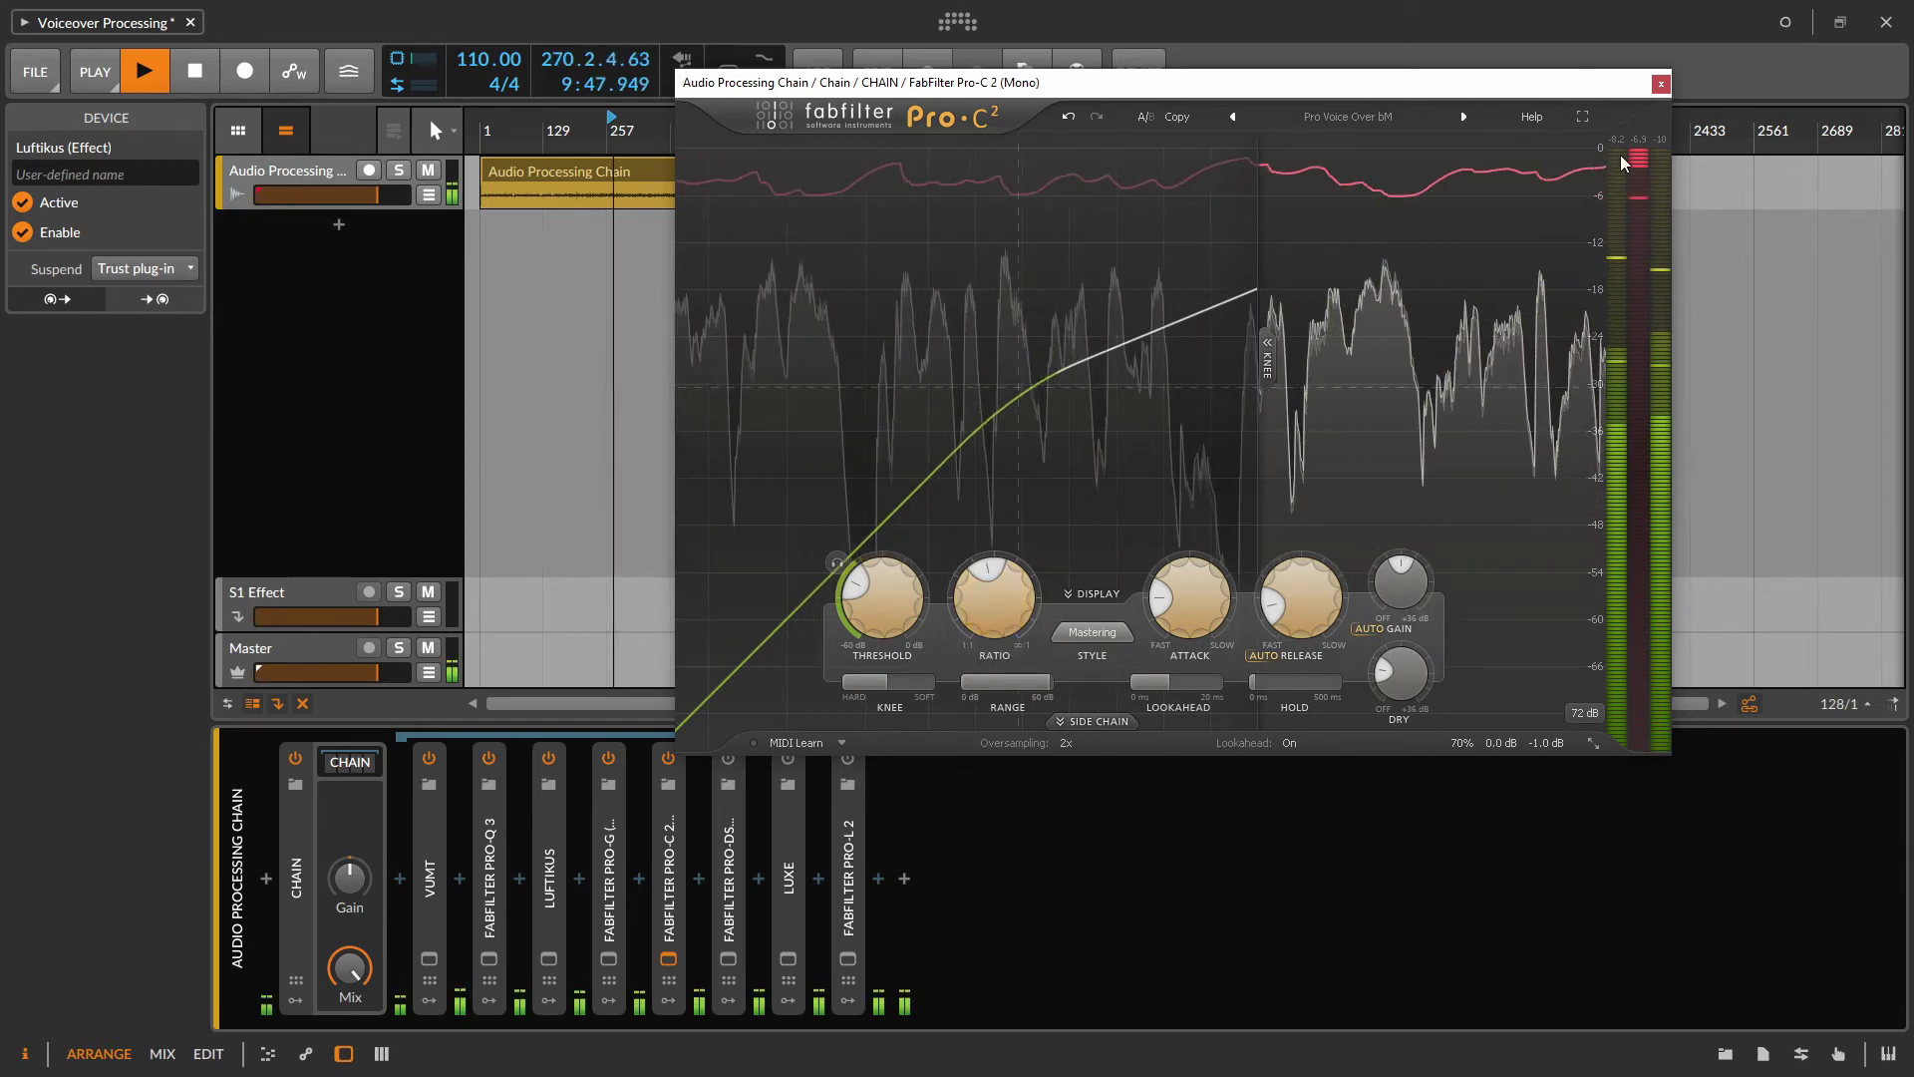
pyautogui.moveTo(891, 587)
pyautogui.moveTo(888, 580); pyautogui.dragTo(871, 599)
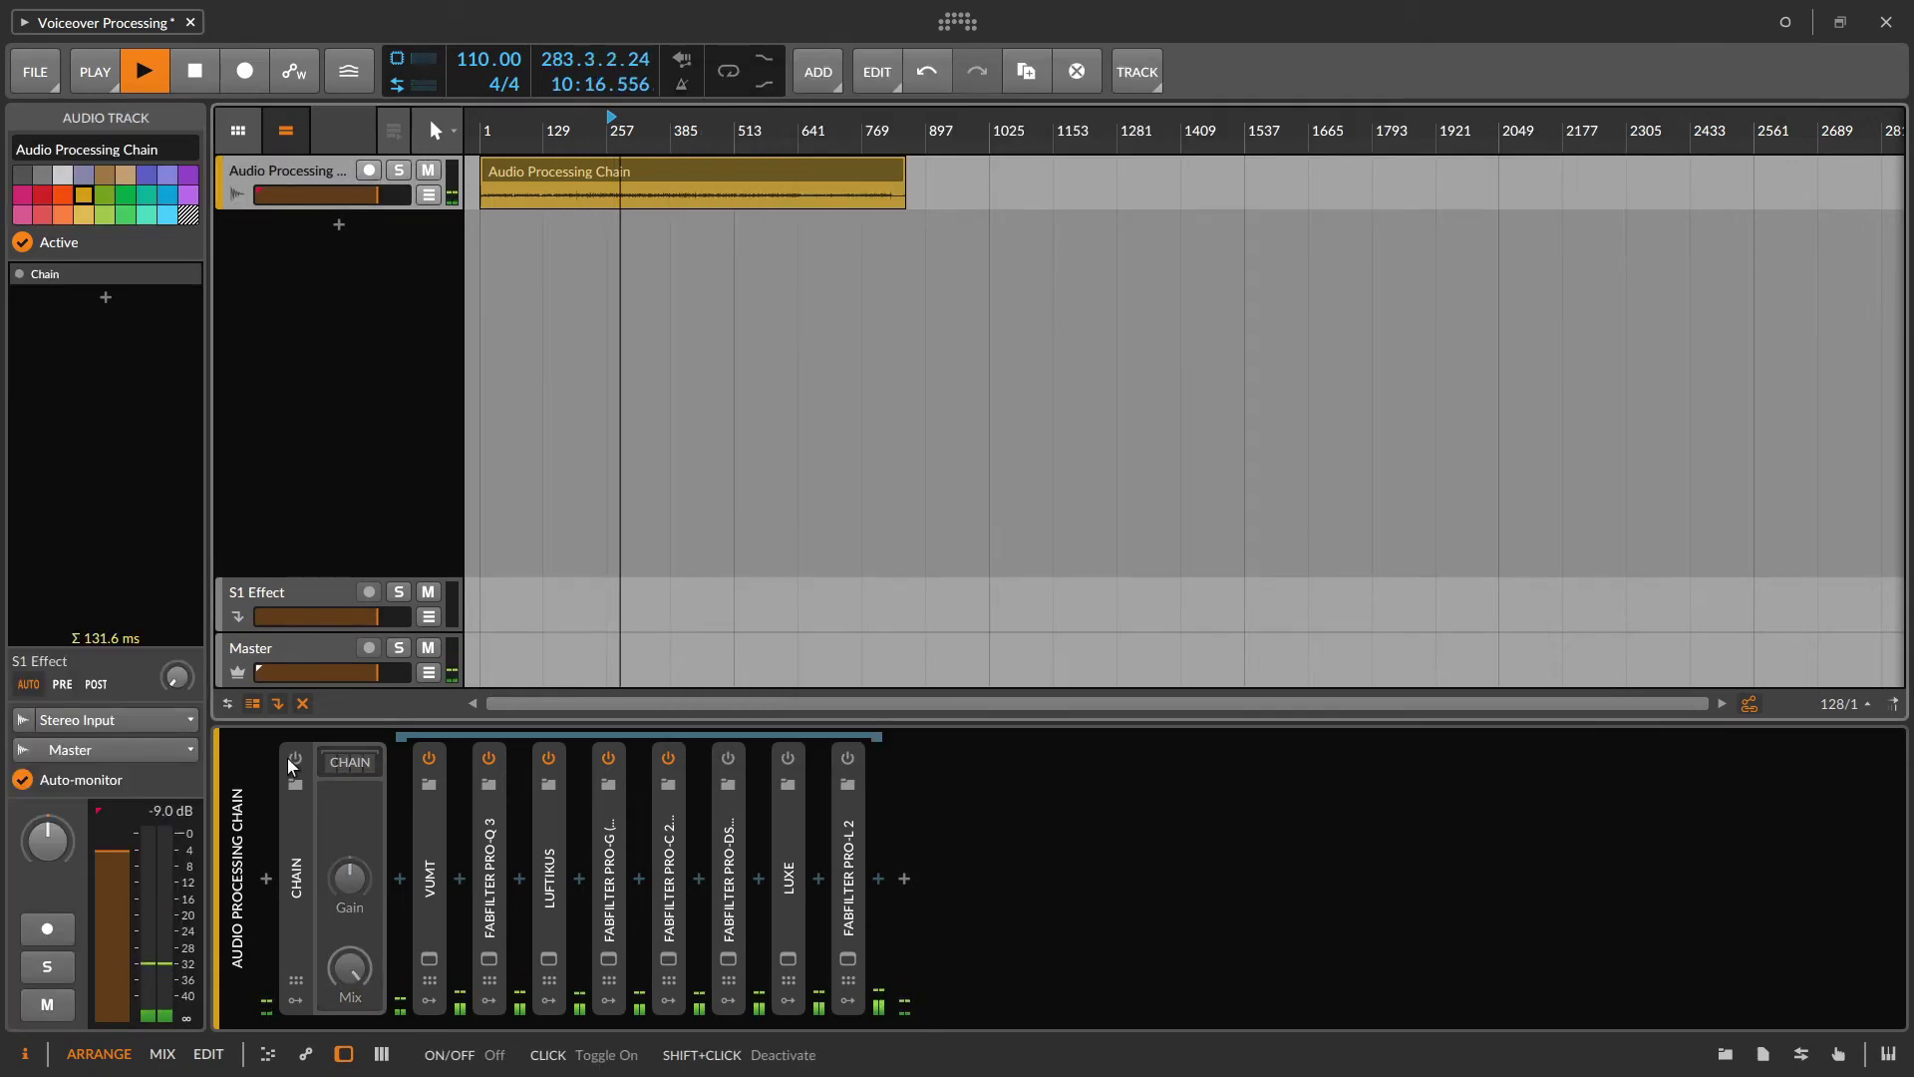
# Step: Re-enable the bypassed chain, stop playback, and review the Pro-C 2 settings before closing the plug-in
pyautogui.click(295, 761)
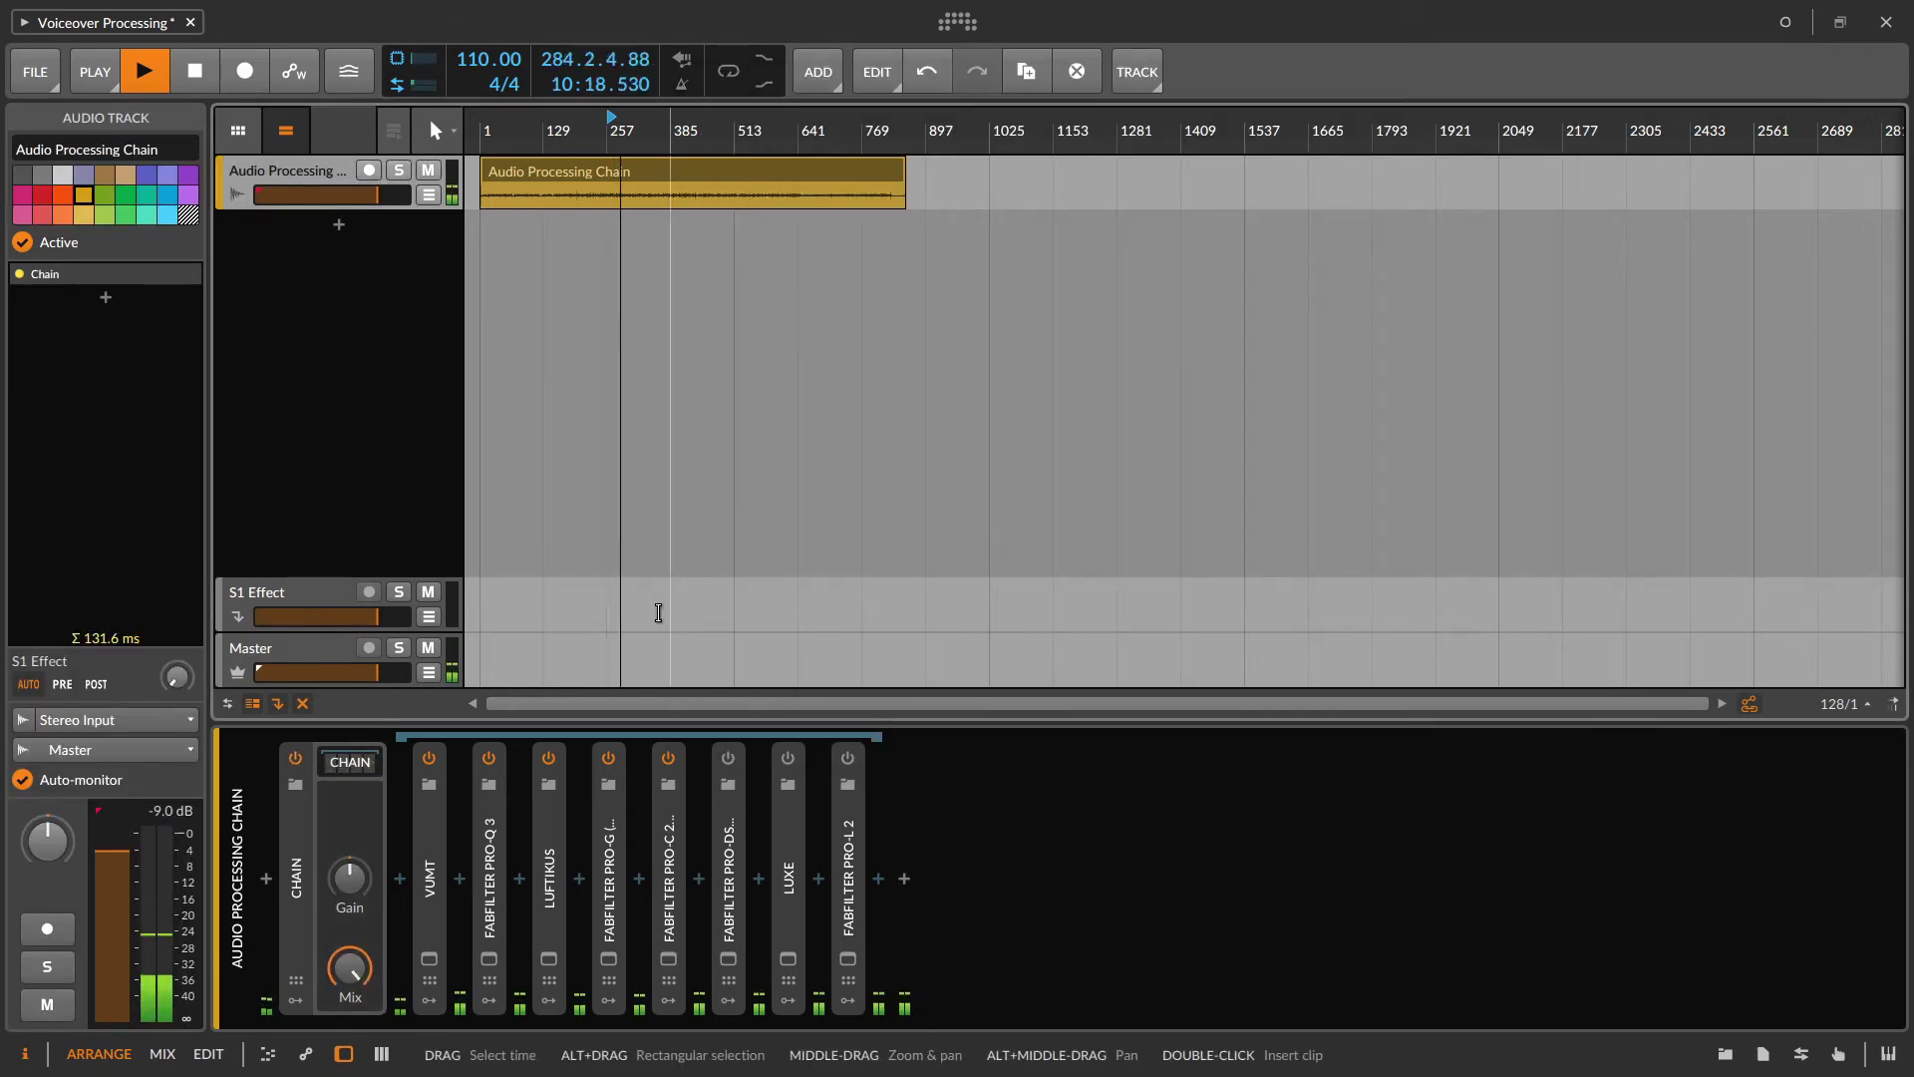
pyautogui.press('space')
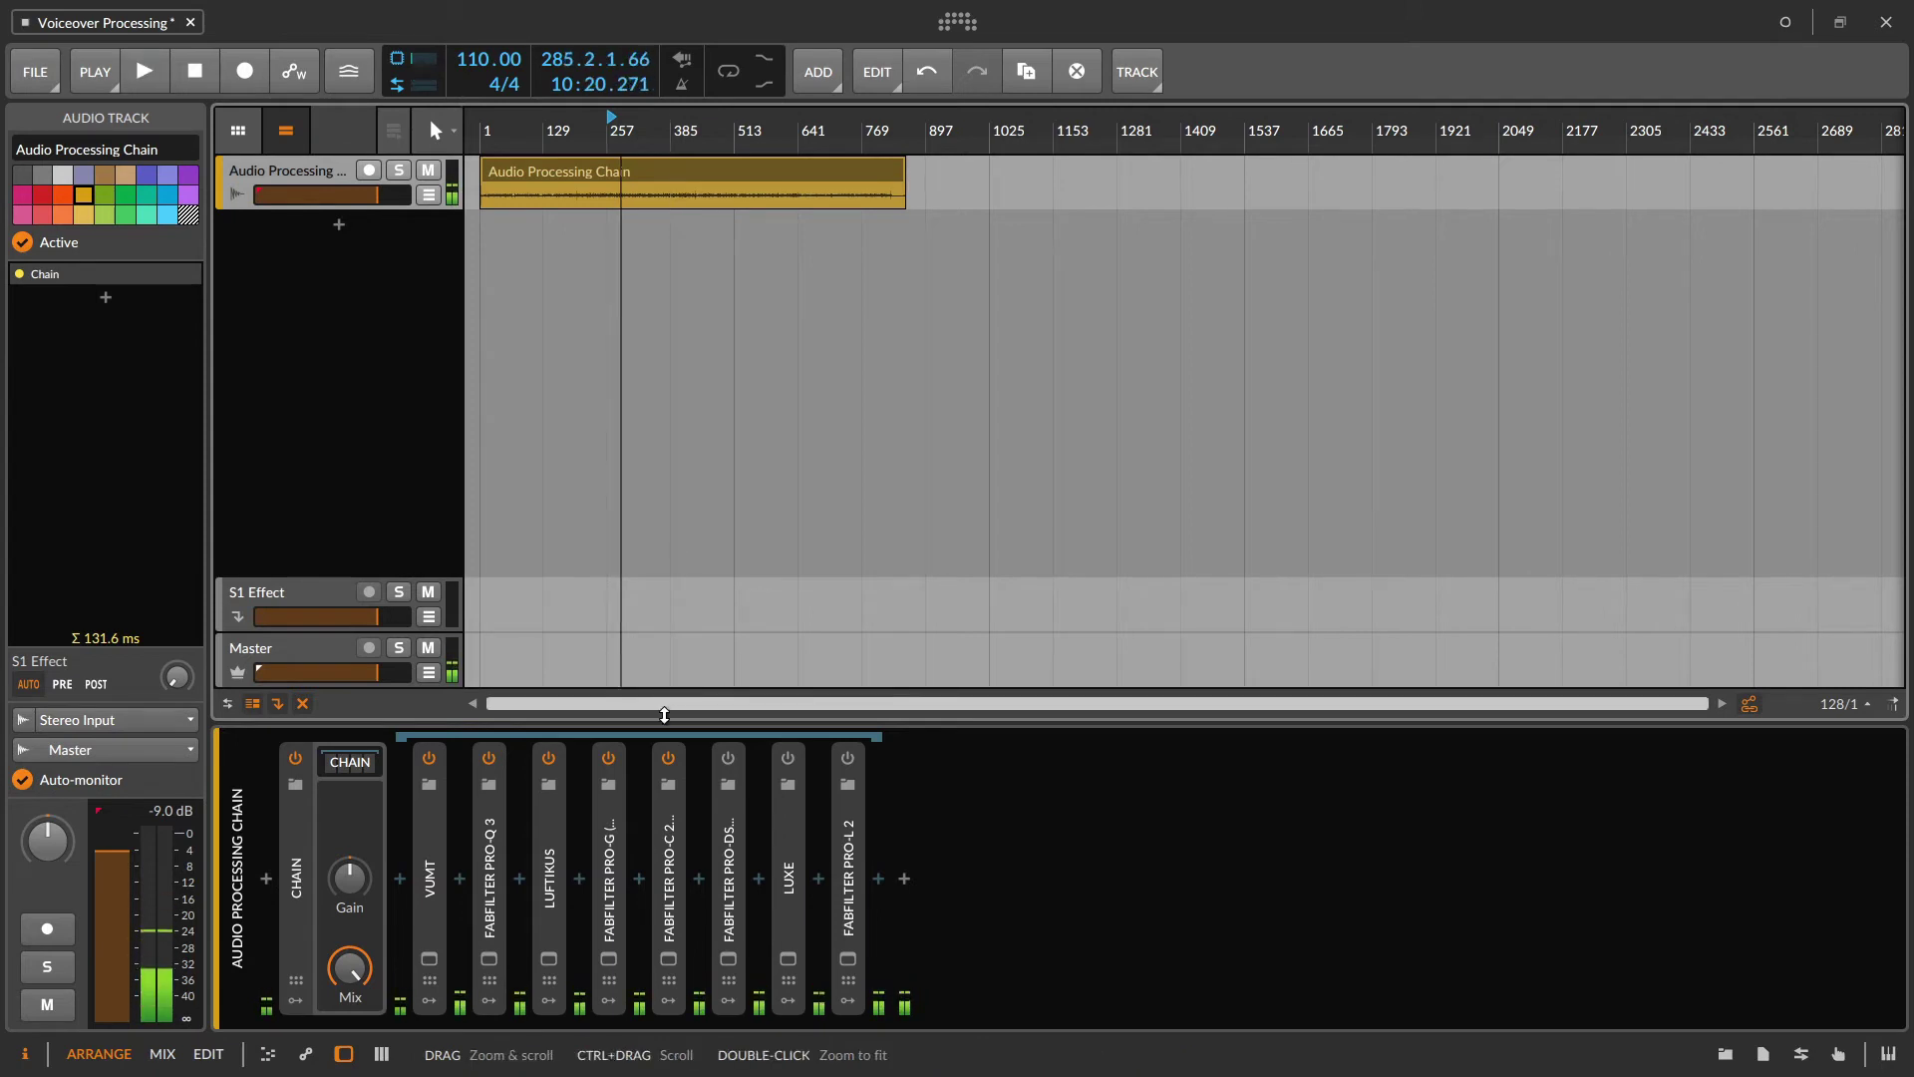
pyautogui.click(669, 960)
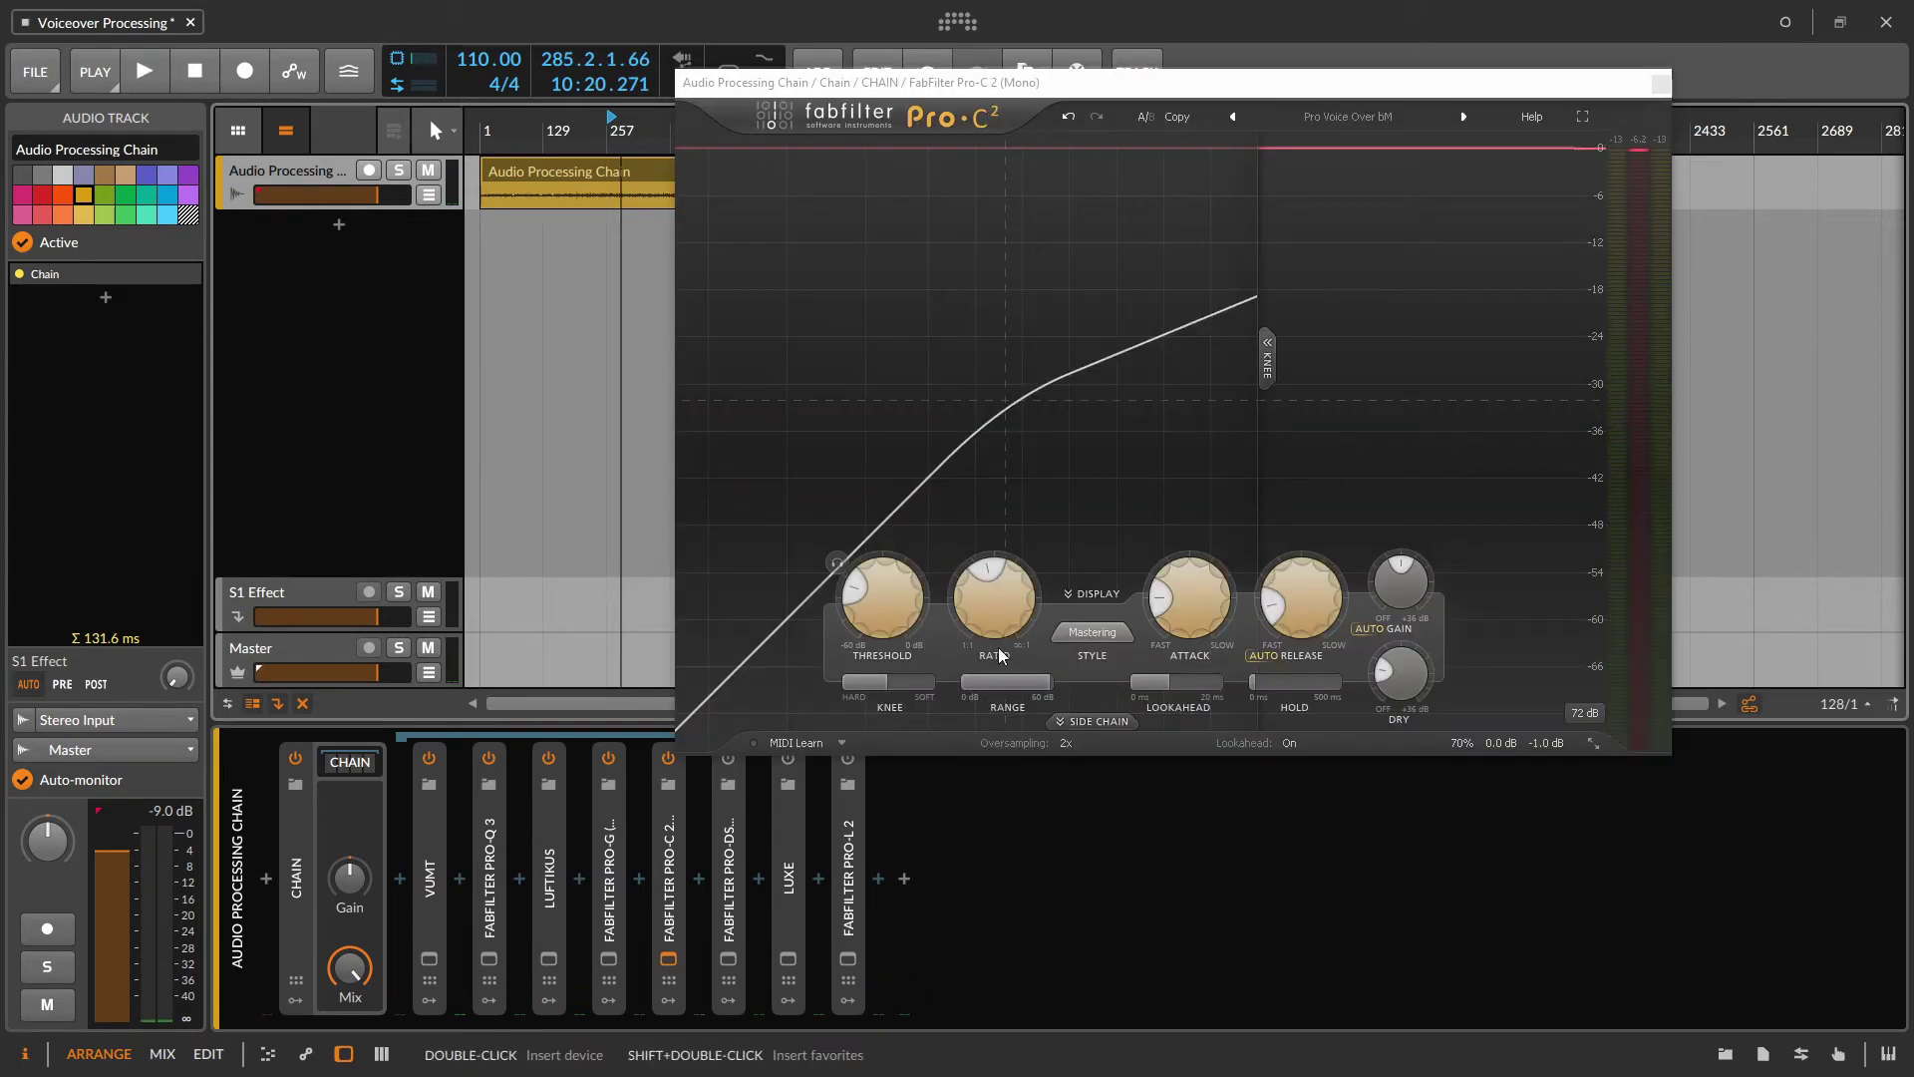
pyautogui.click(1658, 87)
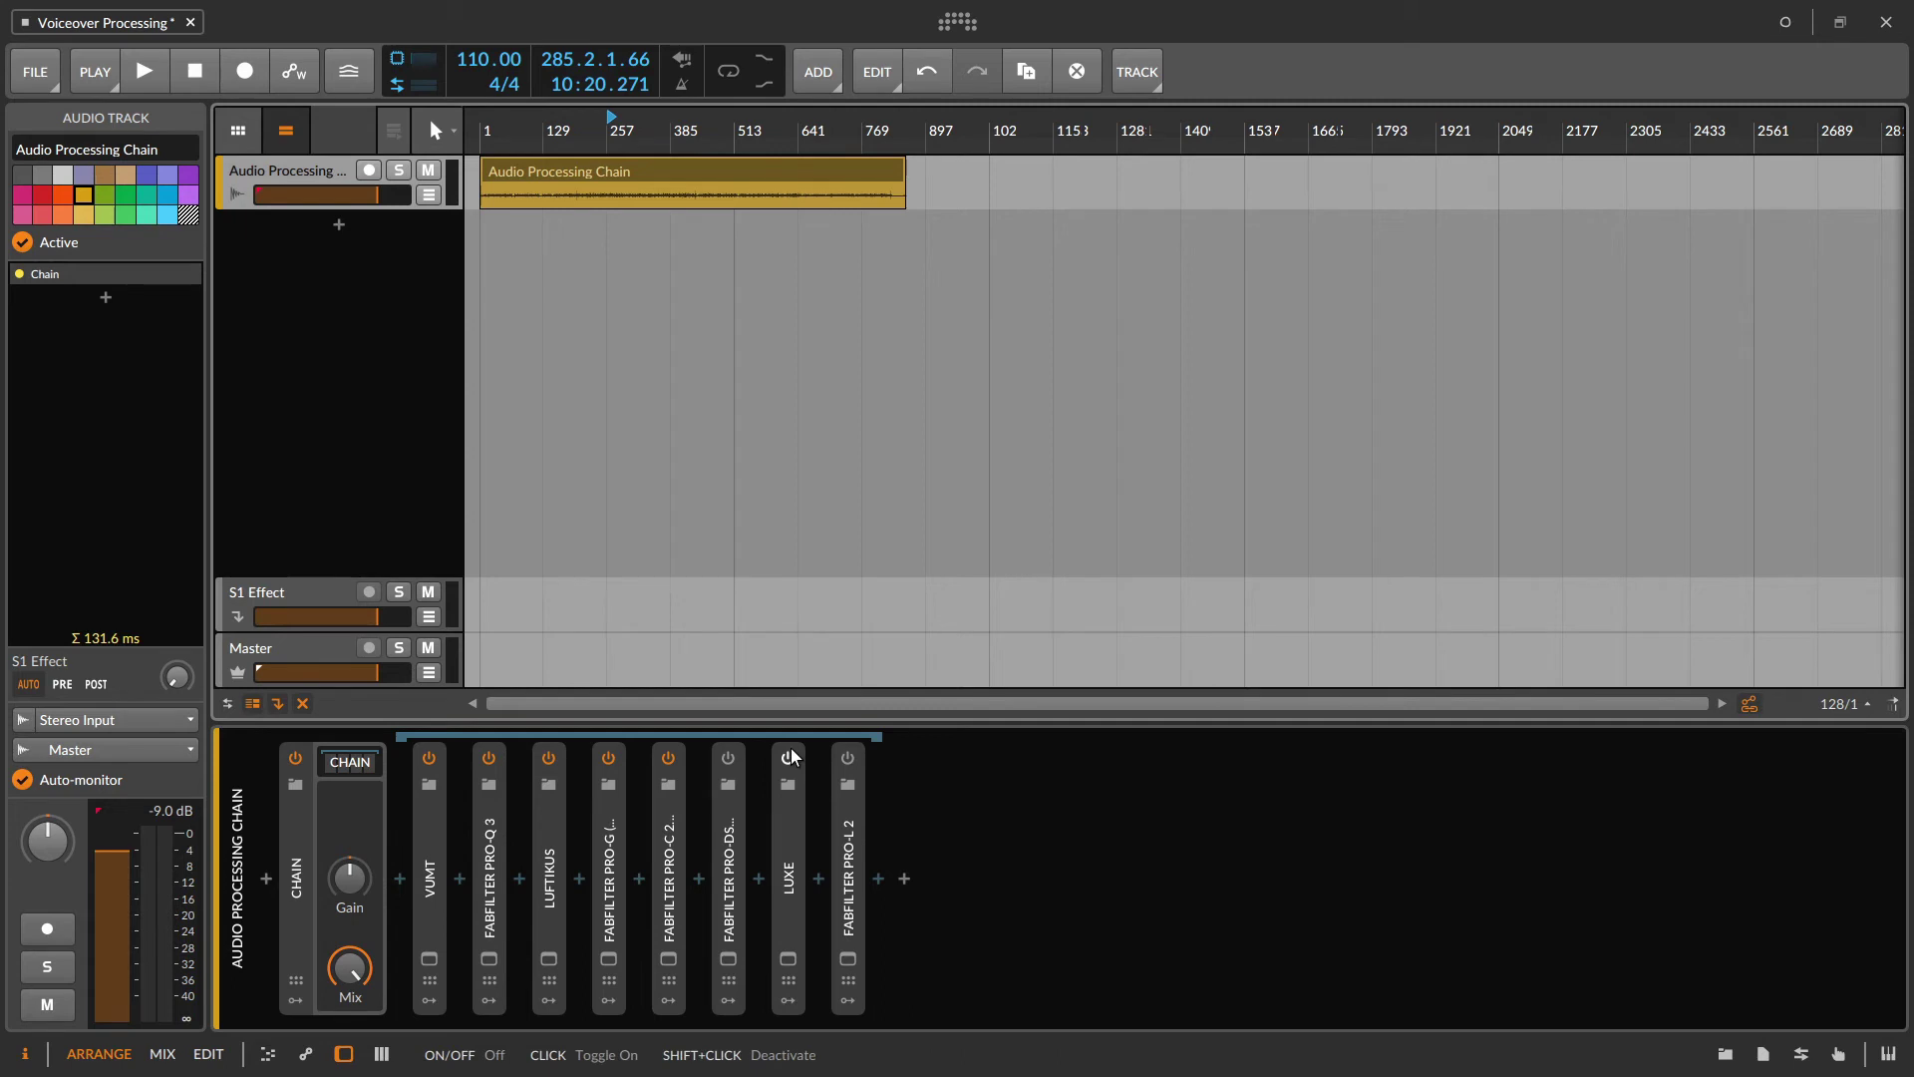
# Step: Play the track, compare it with the whole chain bypassed and active, and stop playback
pyautogui.press('space')
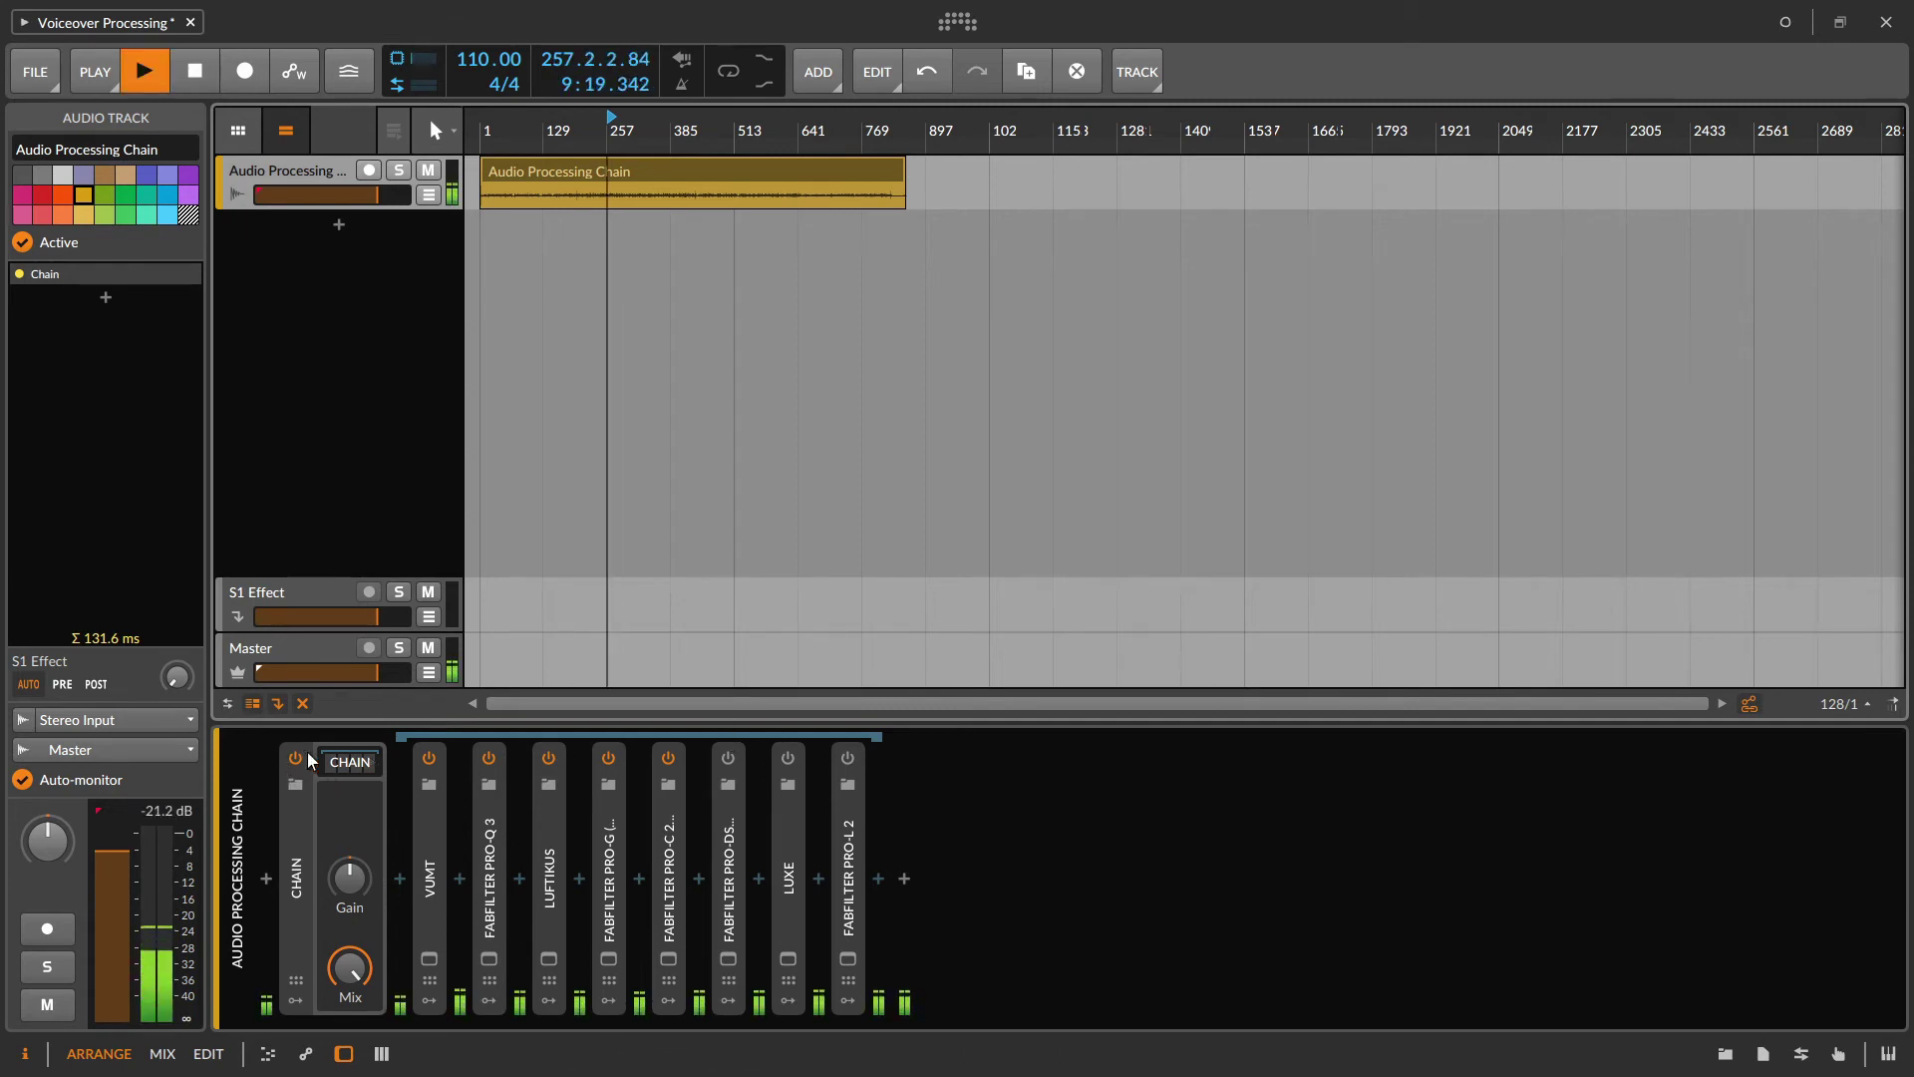
pyautogui.click(297, 759)
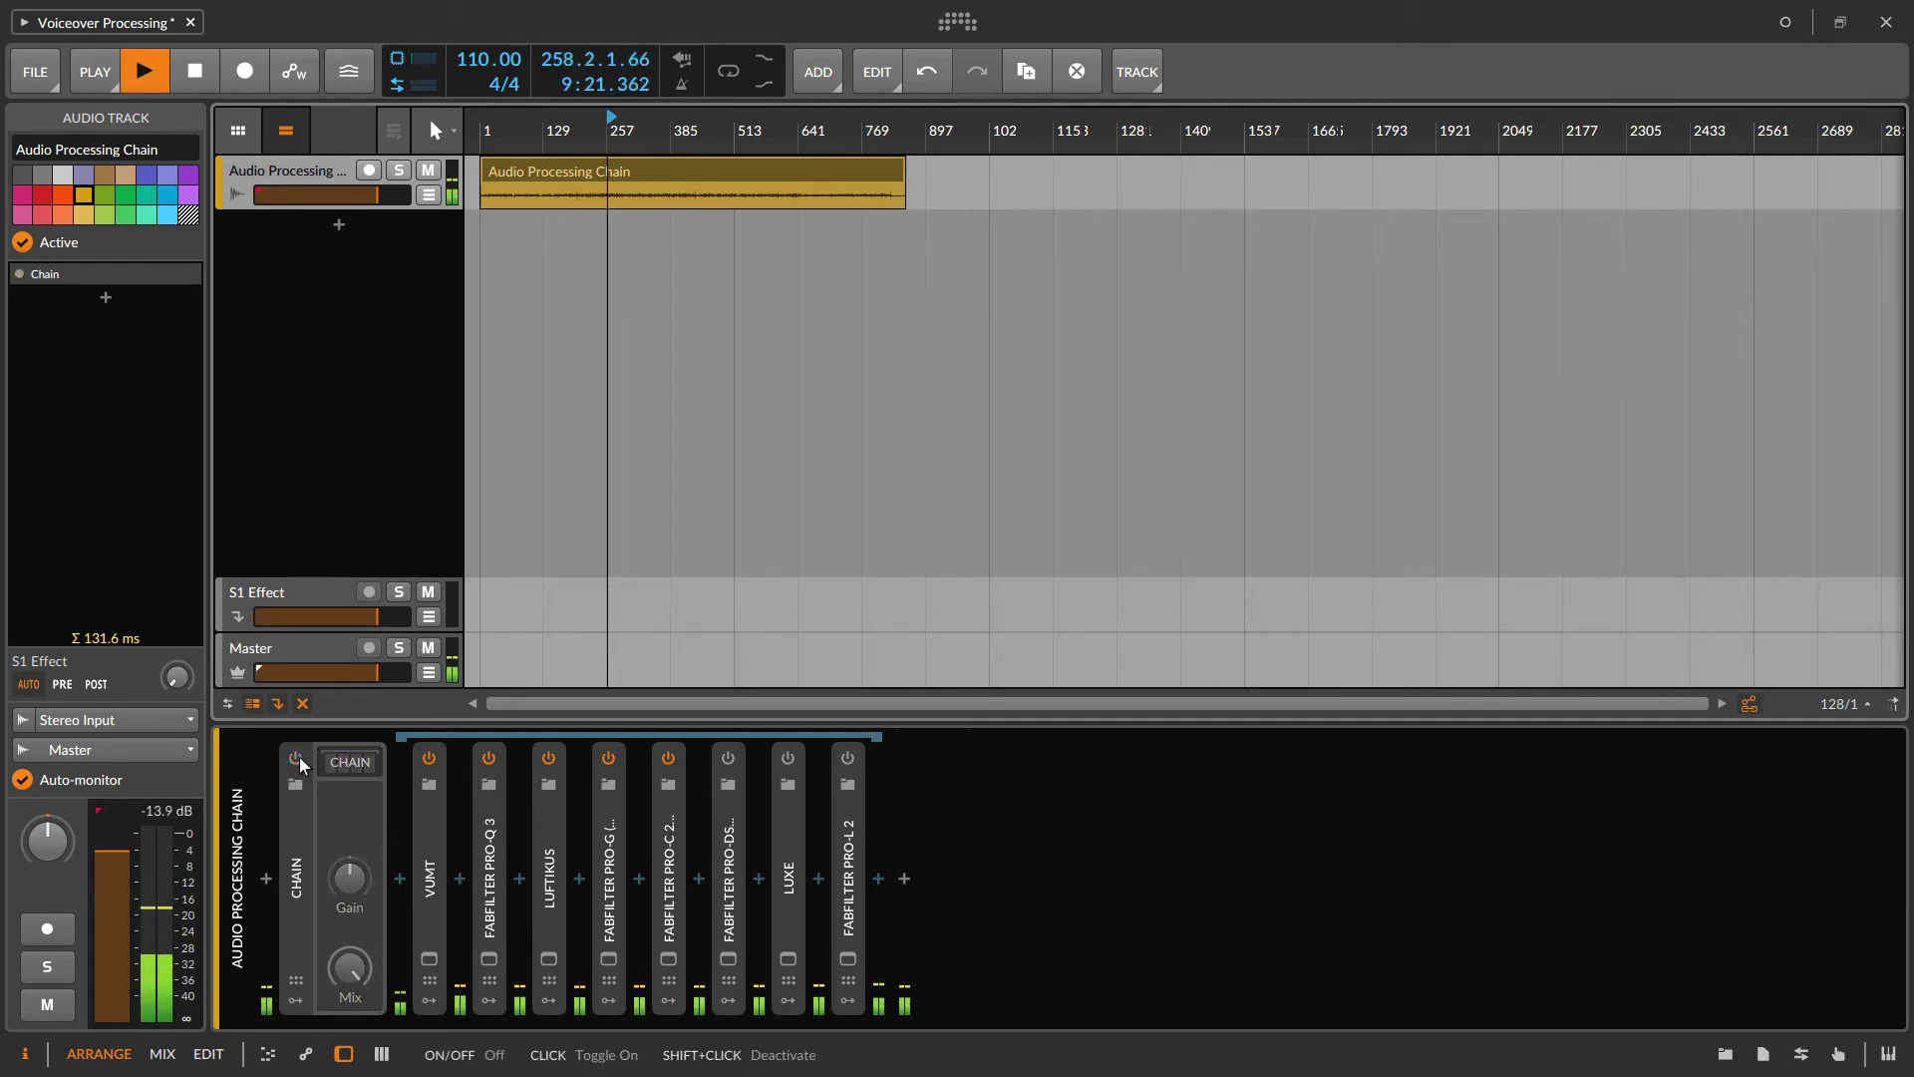
pyautogui.click(298, 759)
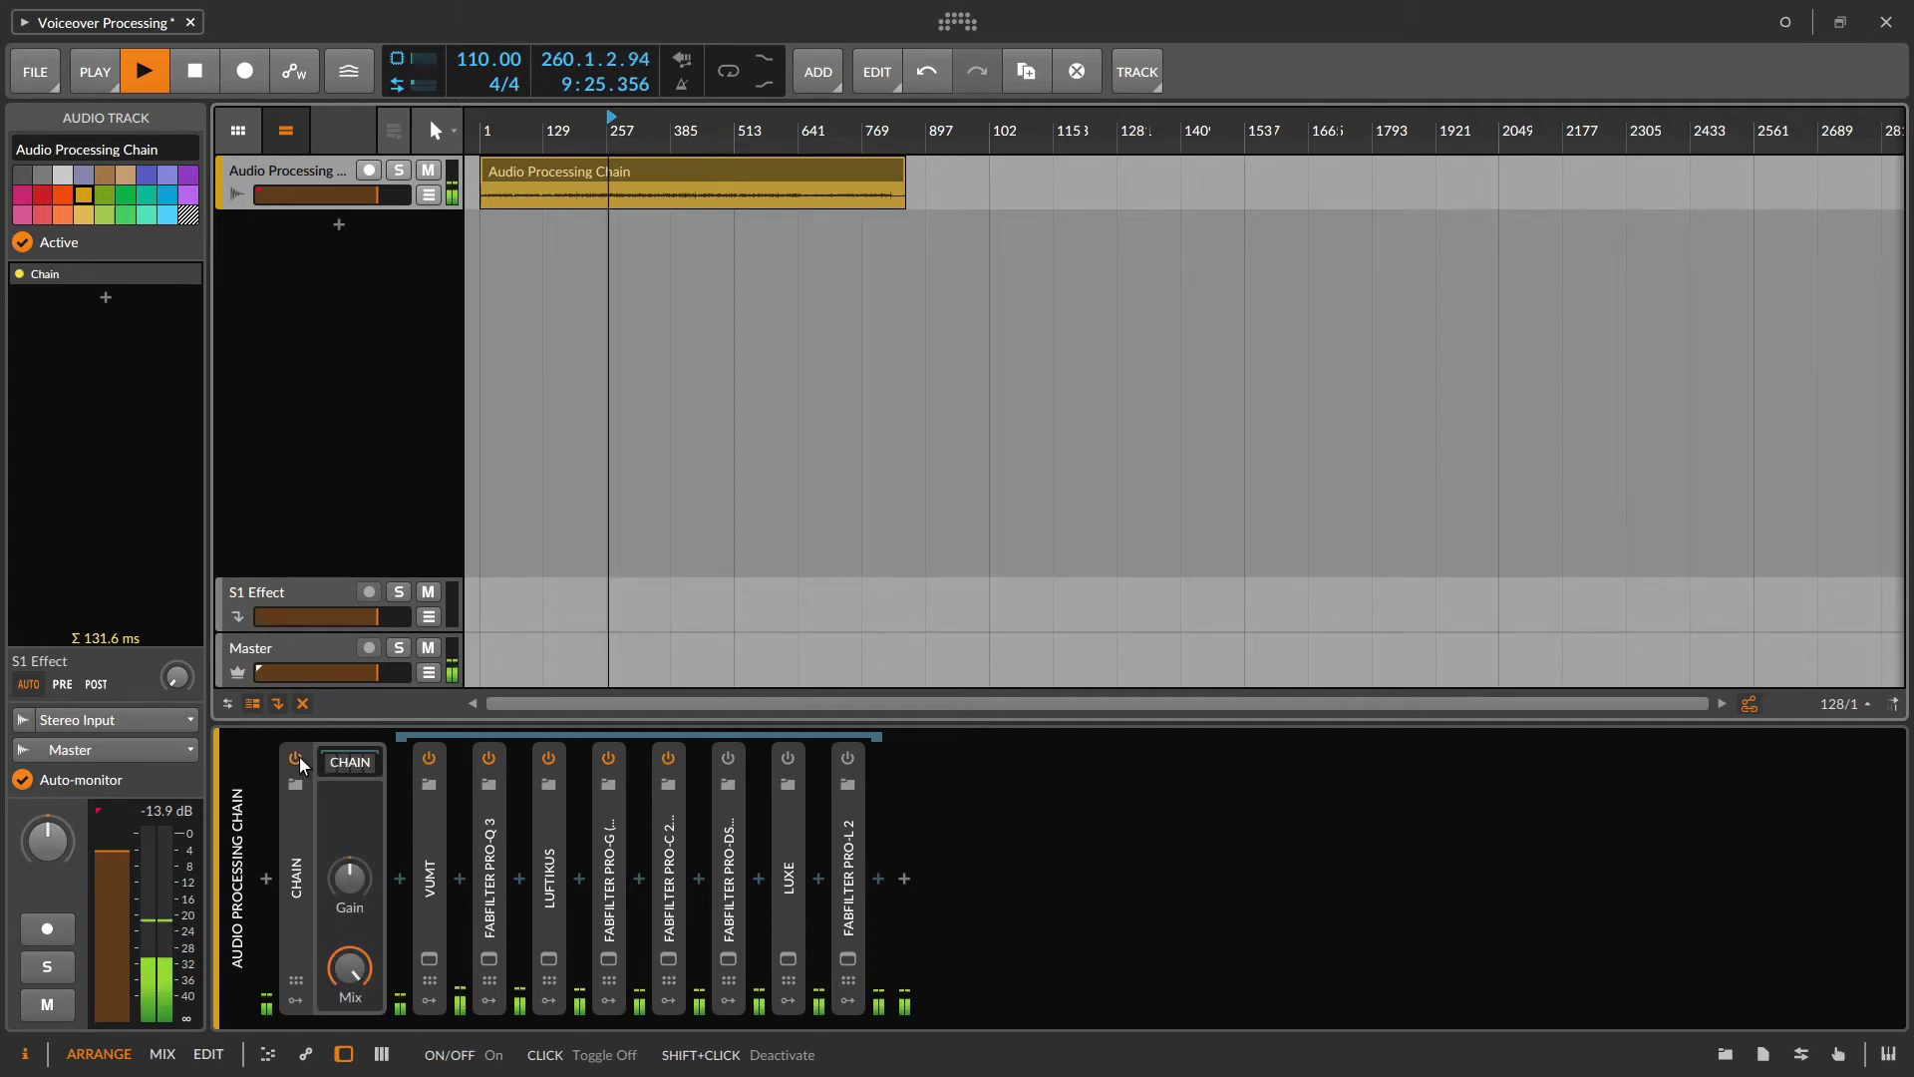
pyautogui.press('space')
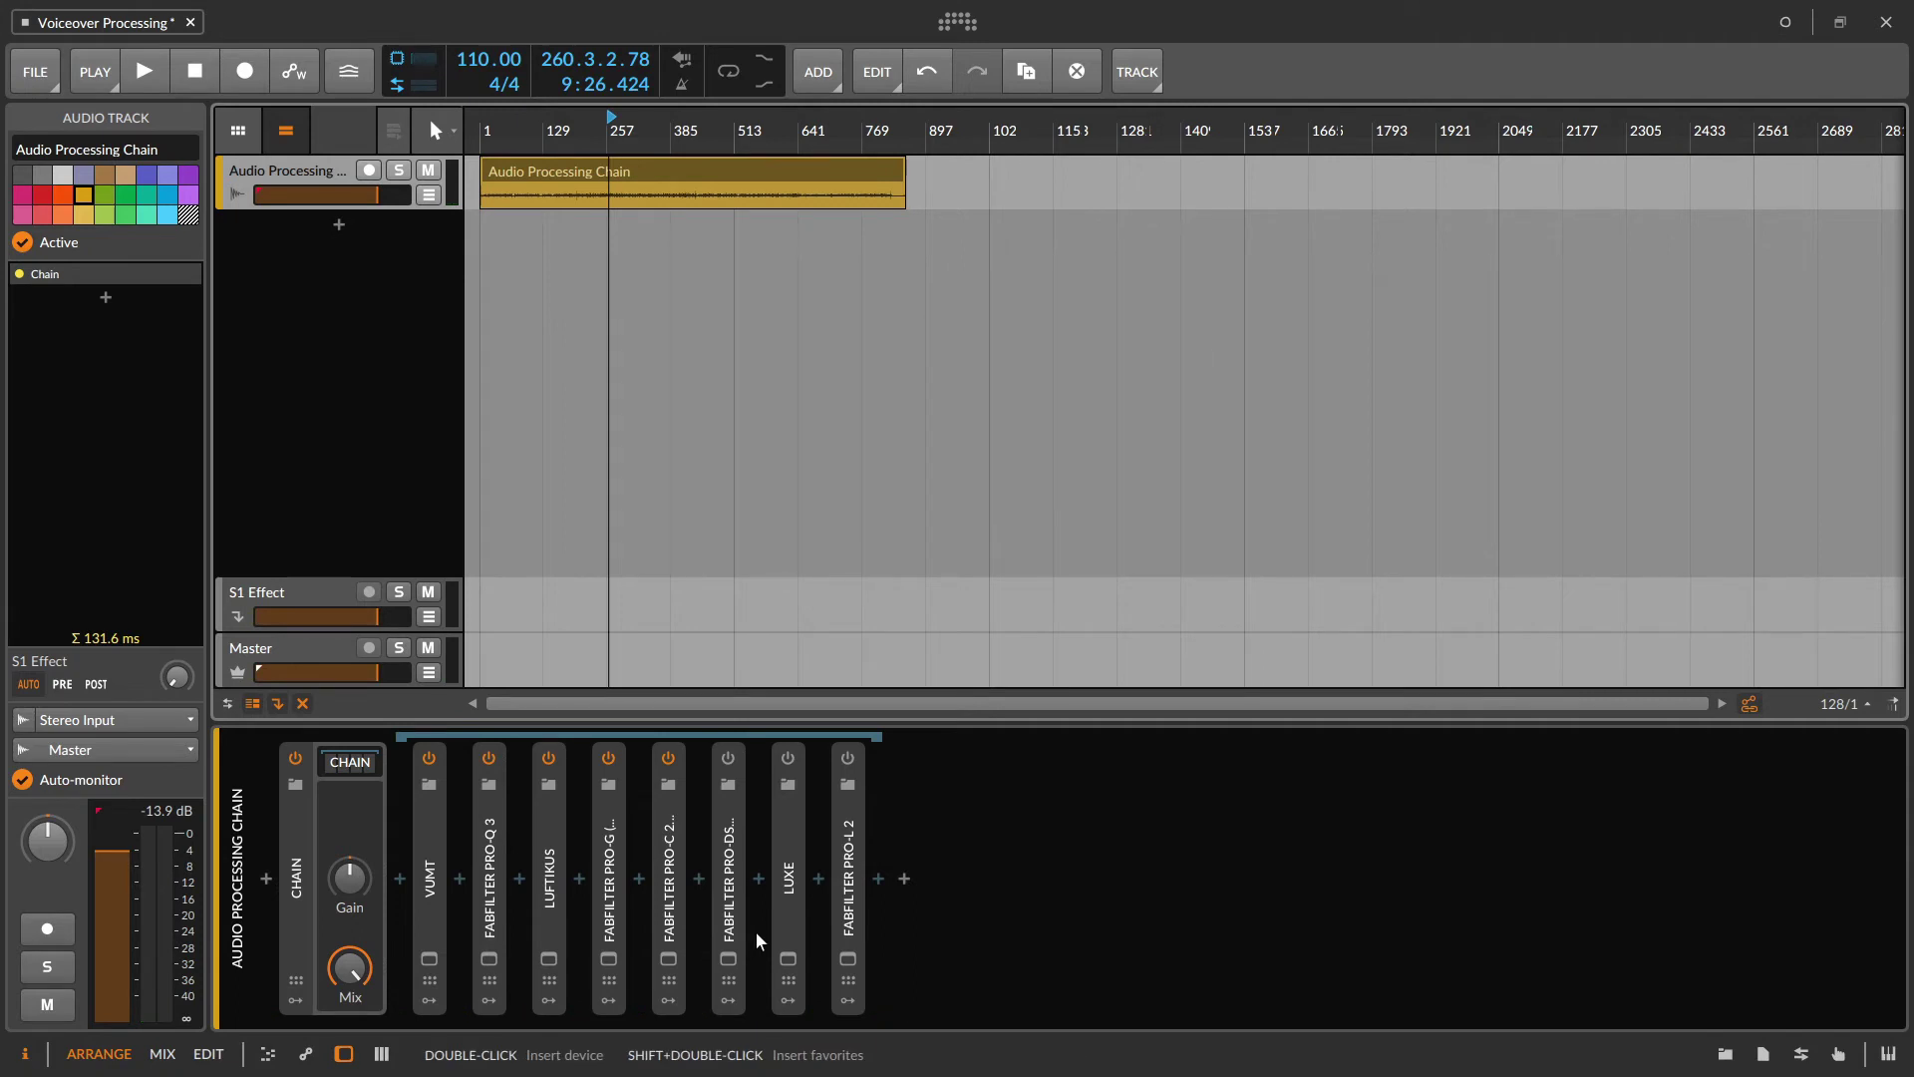
# Step: Open FabFilter Pro-DS, move its window clear of the device chain, and enable the de-esser during playback
pyautogui.click(727, 960)
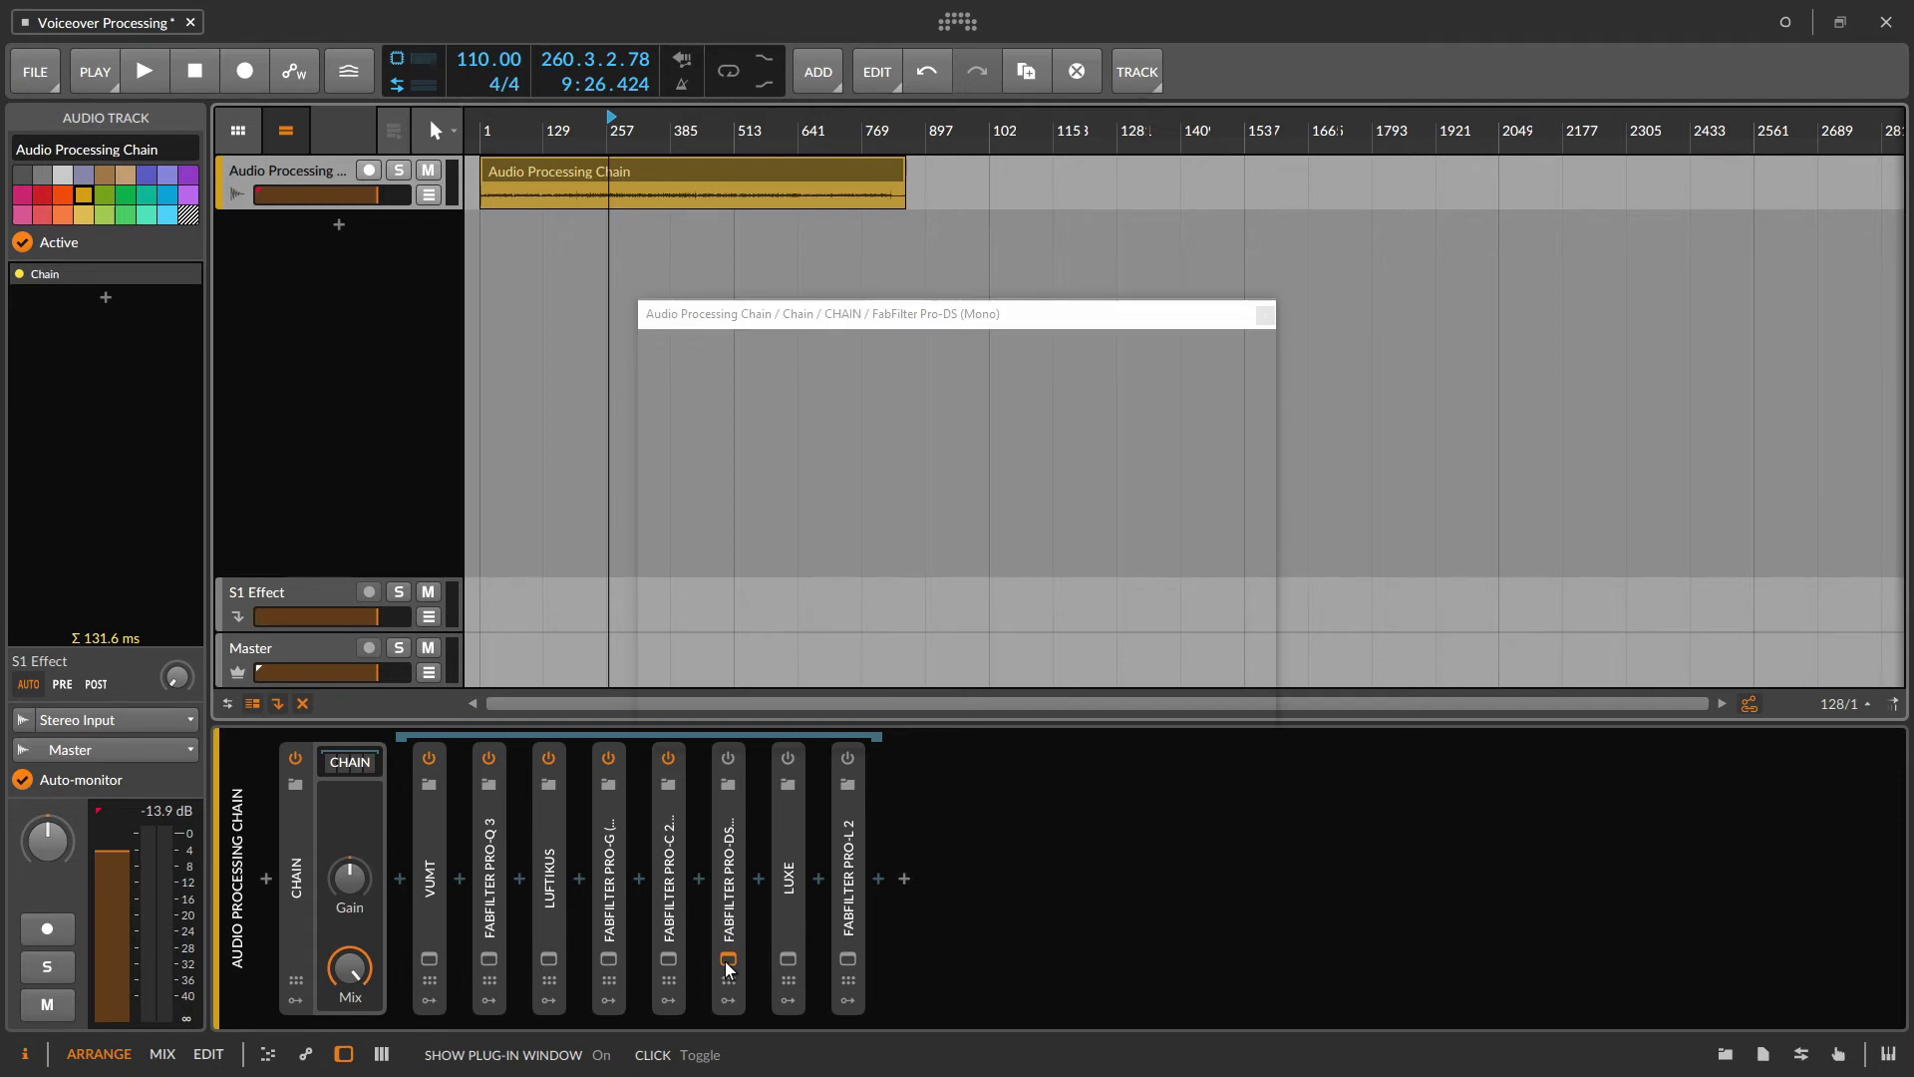
pyautogui.moveTo(1100, 317); pyautogui.dragTo(1312, 288)
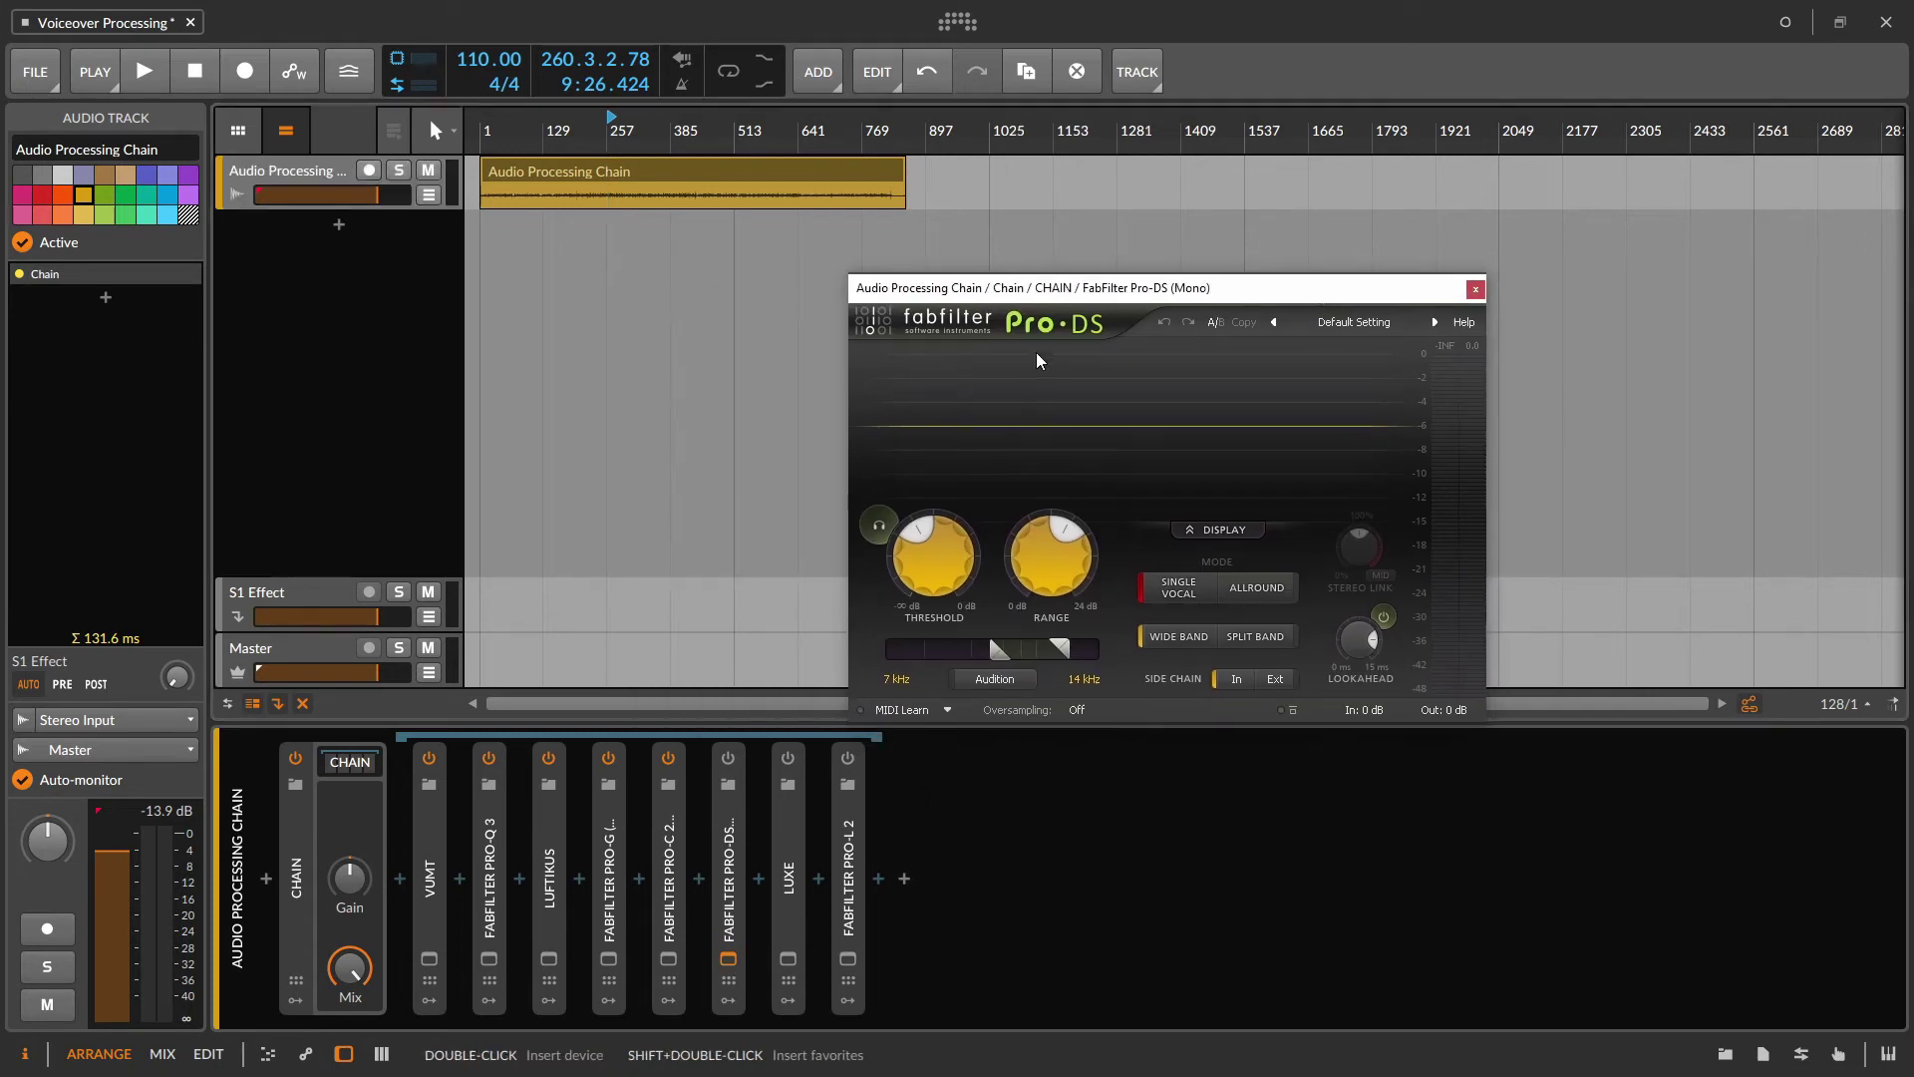
pyautogui.press('space')
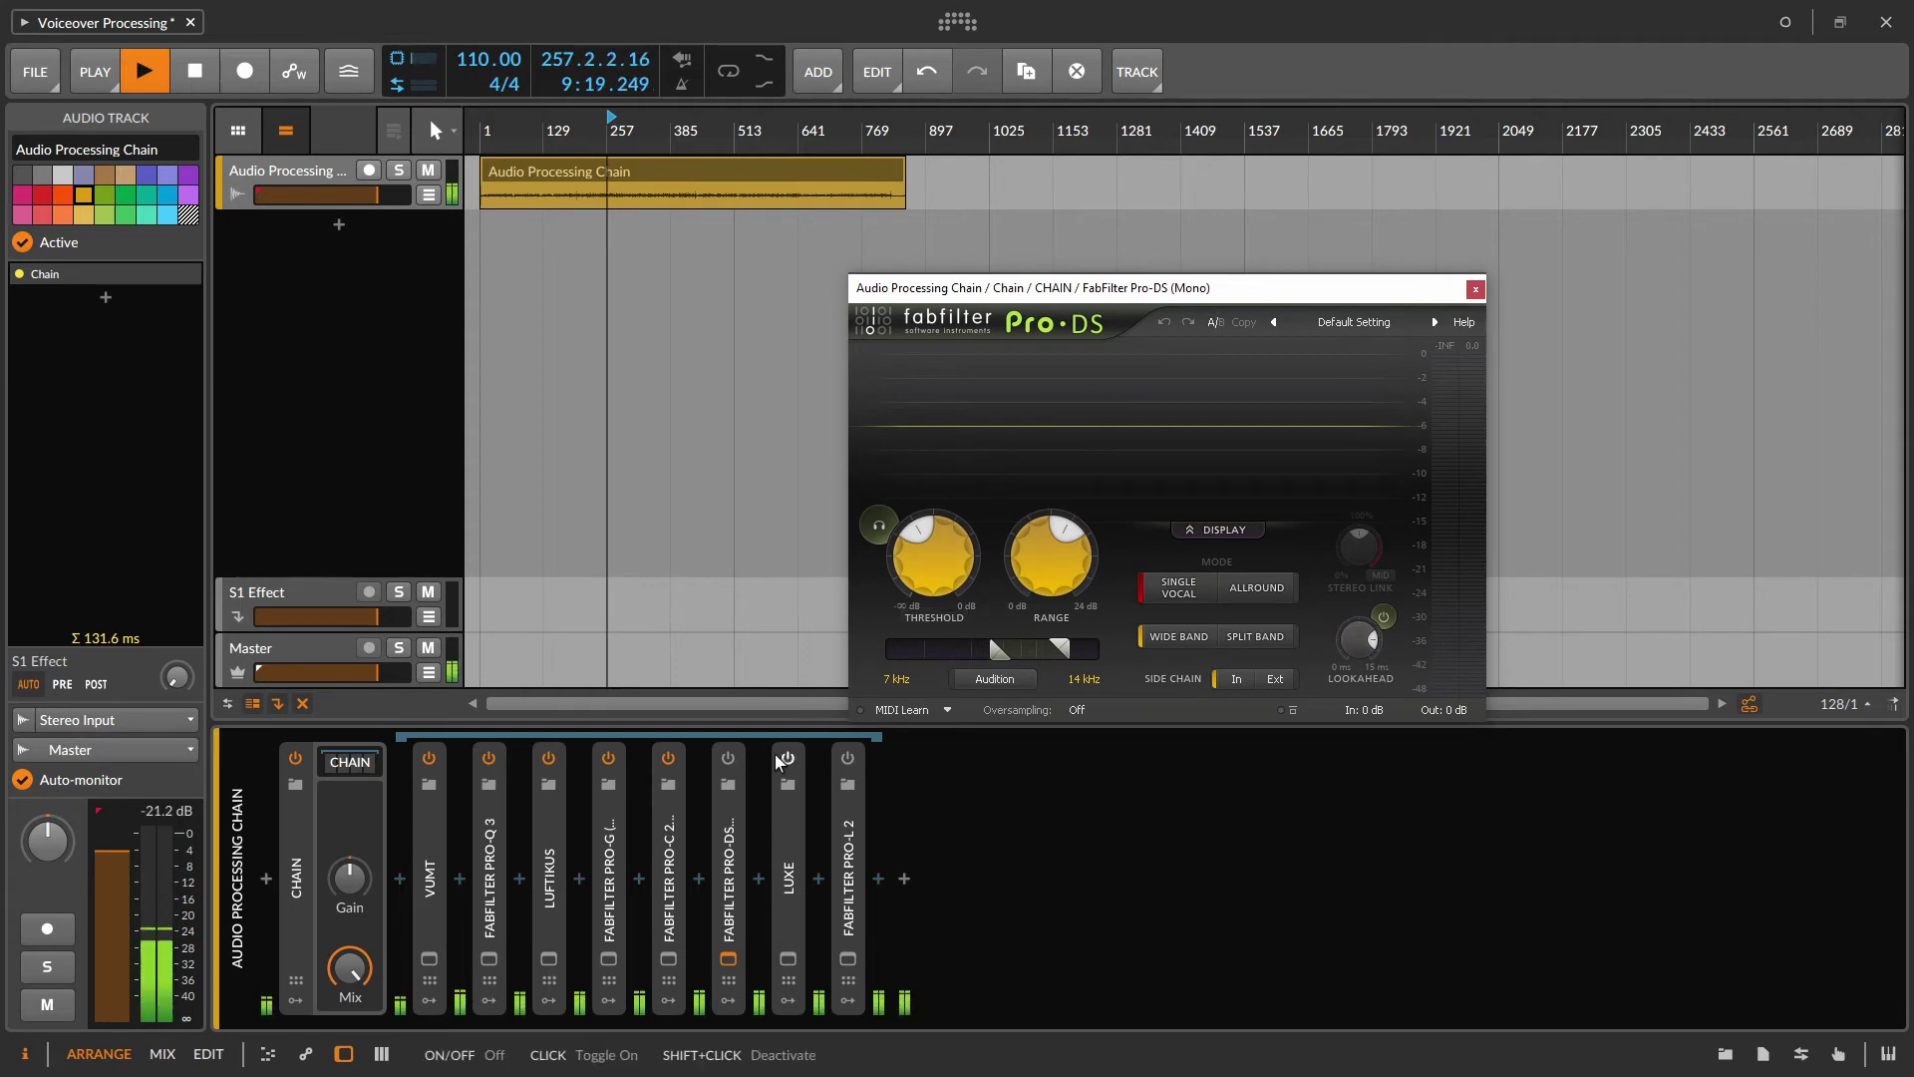
pyautogui.click(731, 758)
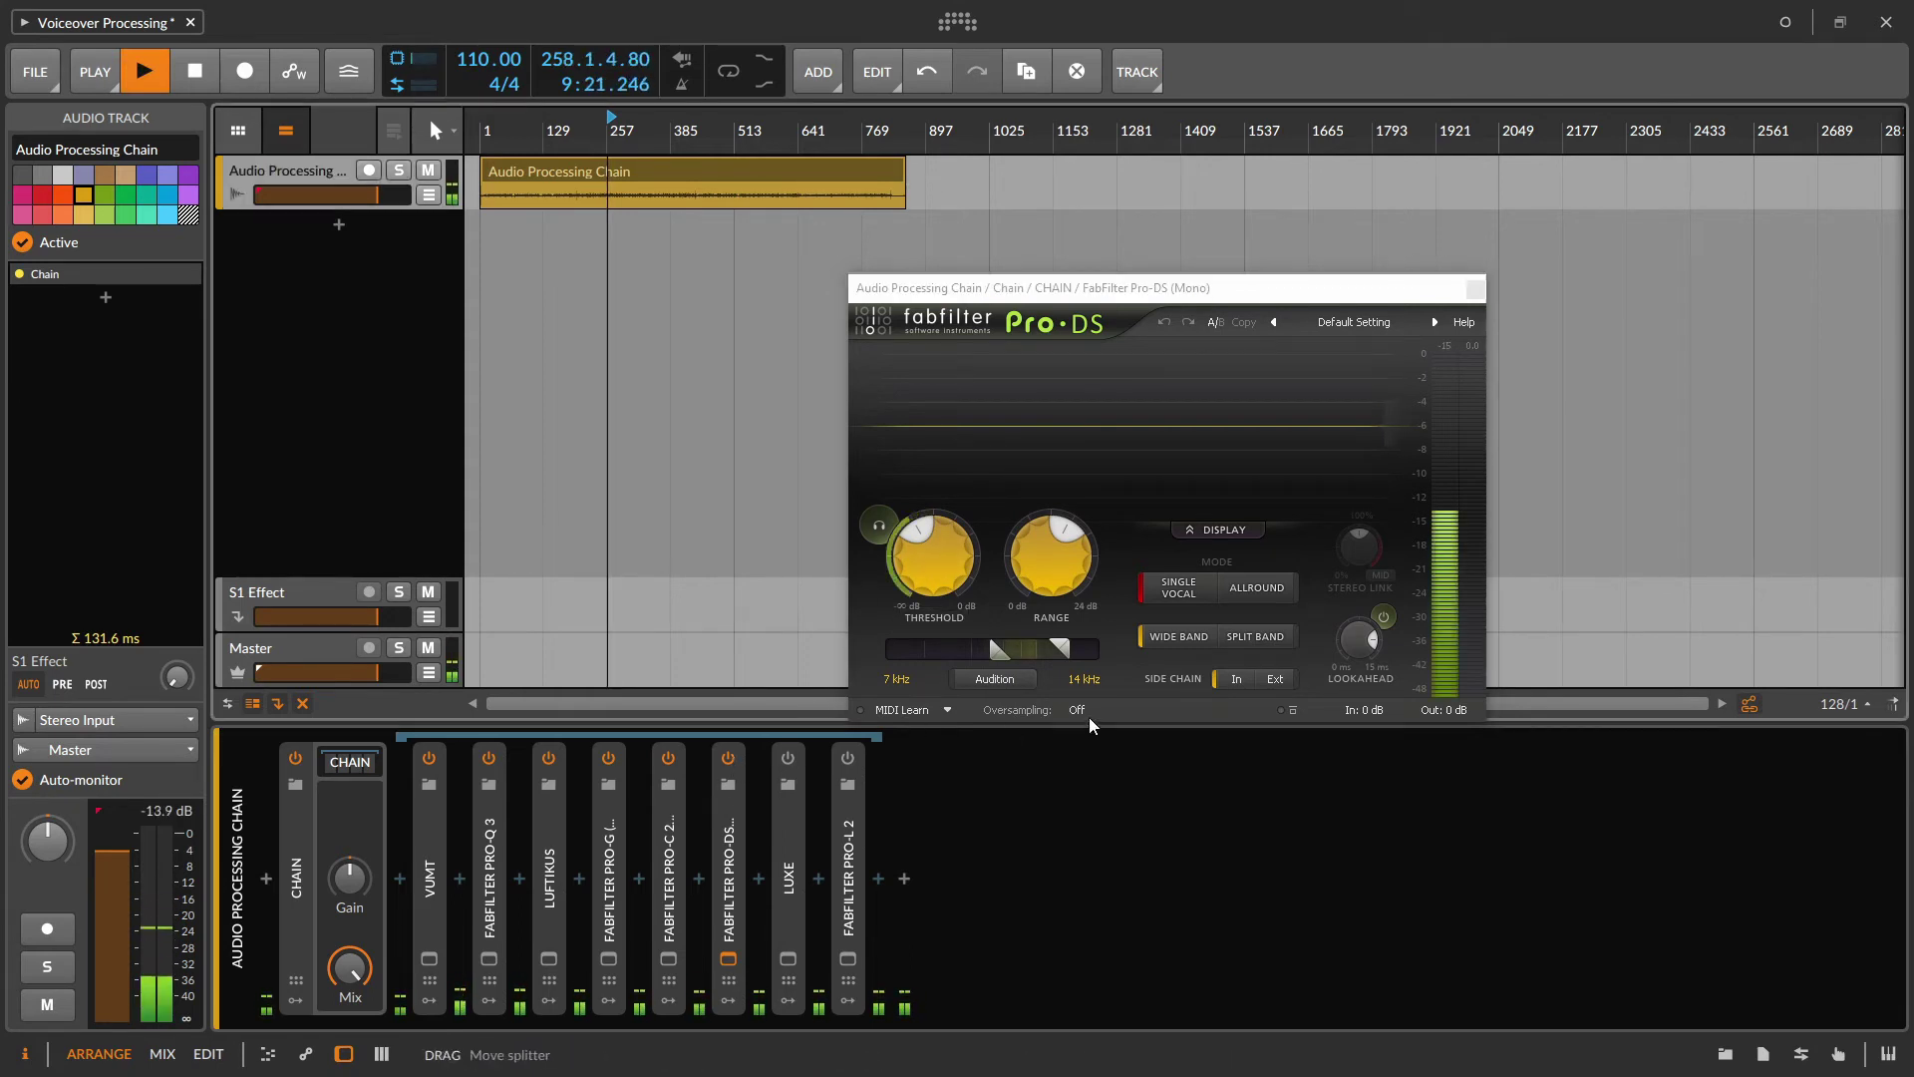
# Step: Audition Pro-DS's detection band, narrow it to 7.797–11.98 kHz, set the threshold to about -37 dB, and increase the range
pyautogui.click(1021, 686)
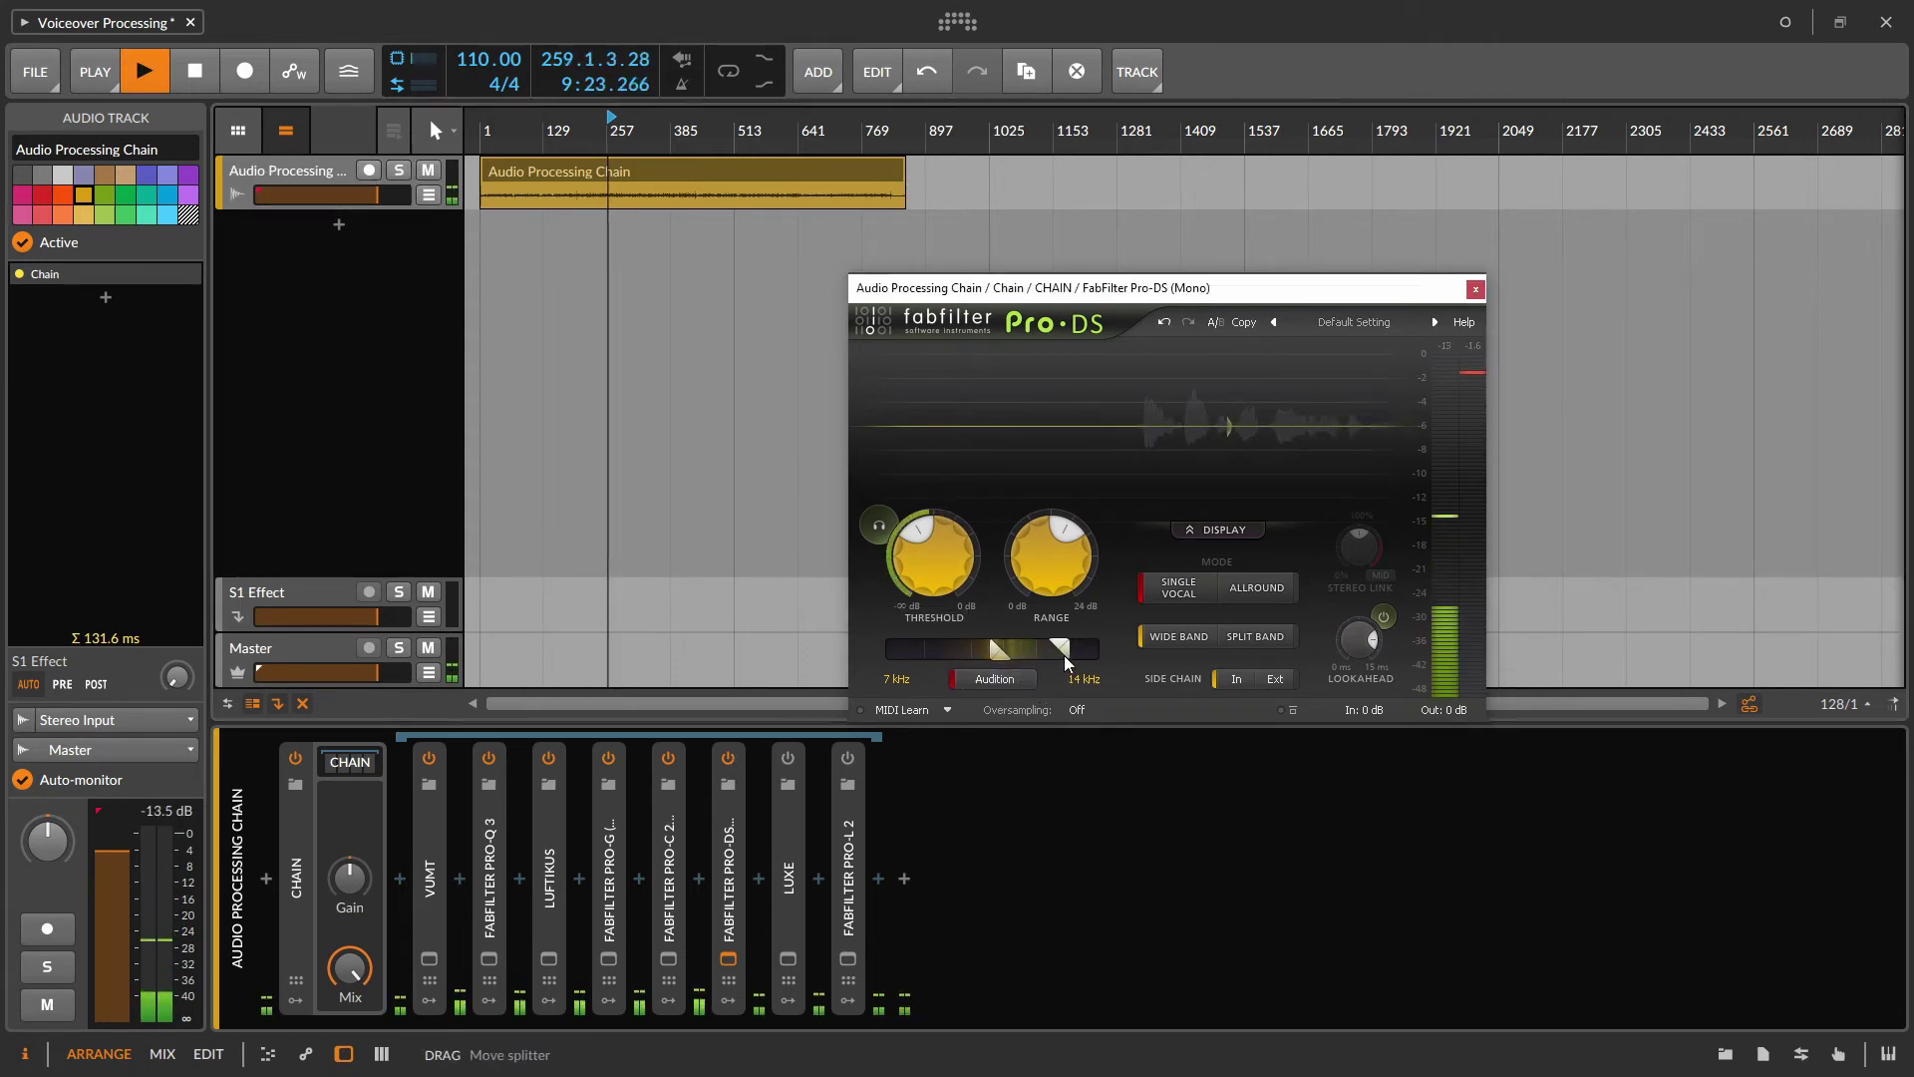
pyautogui.moveTo(1057, 646); pyautogui.dragTo(1005, 655)
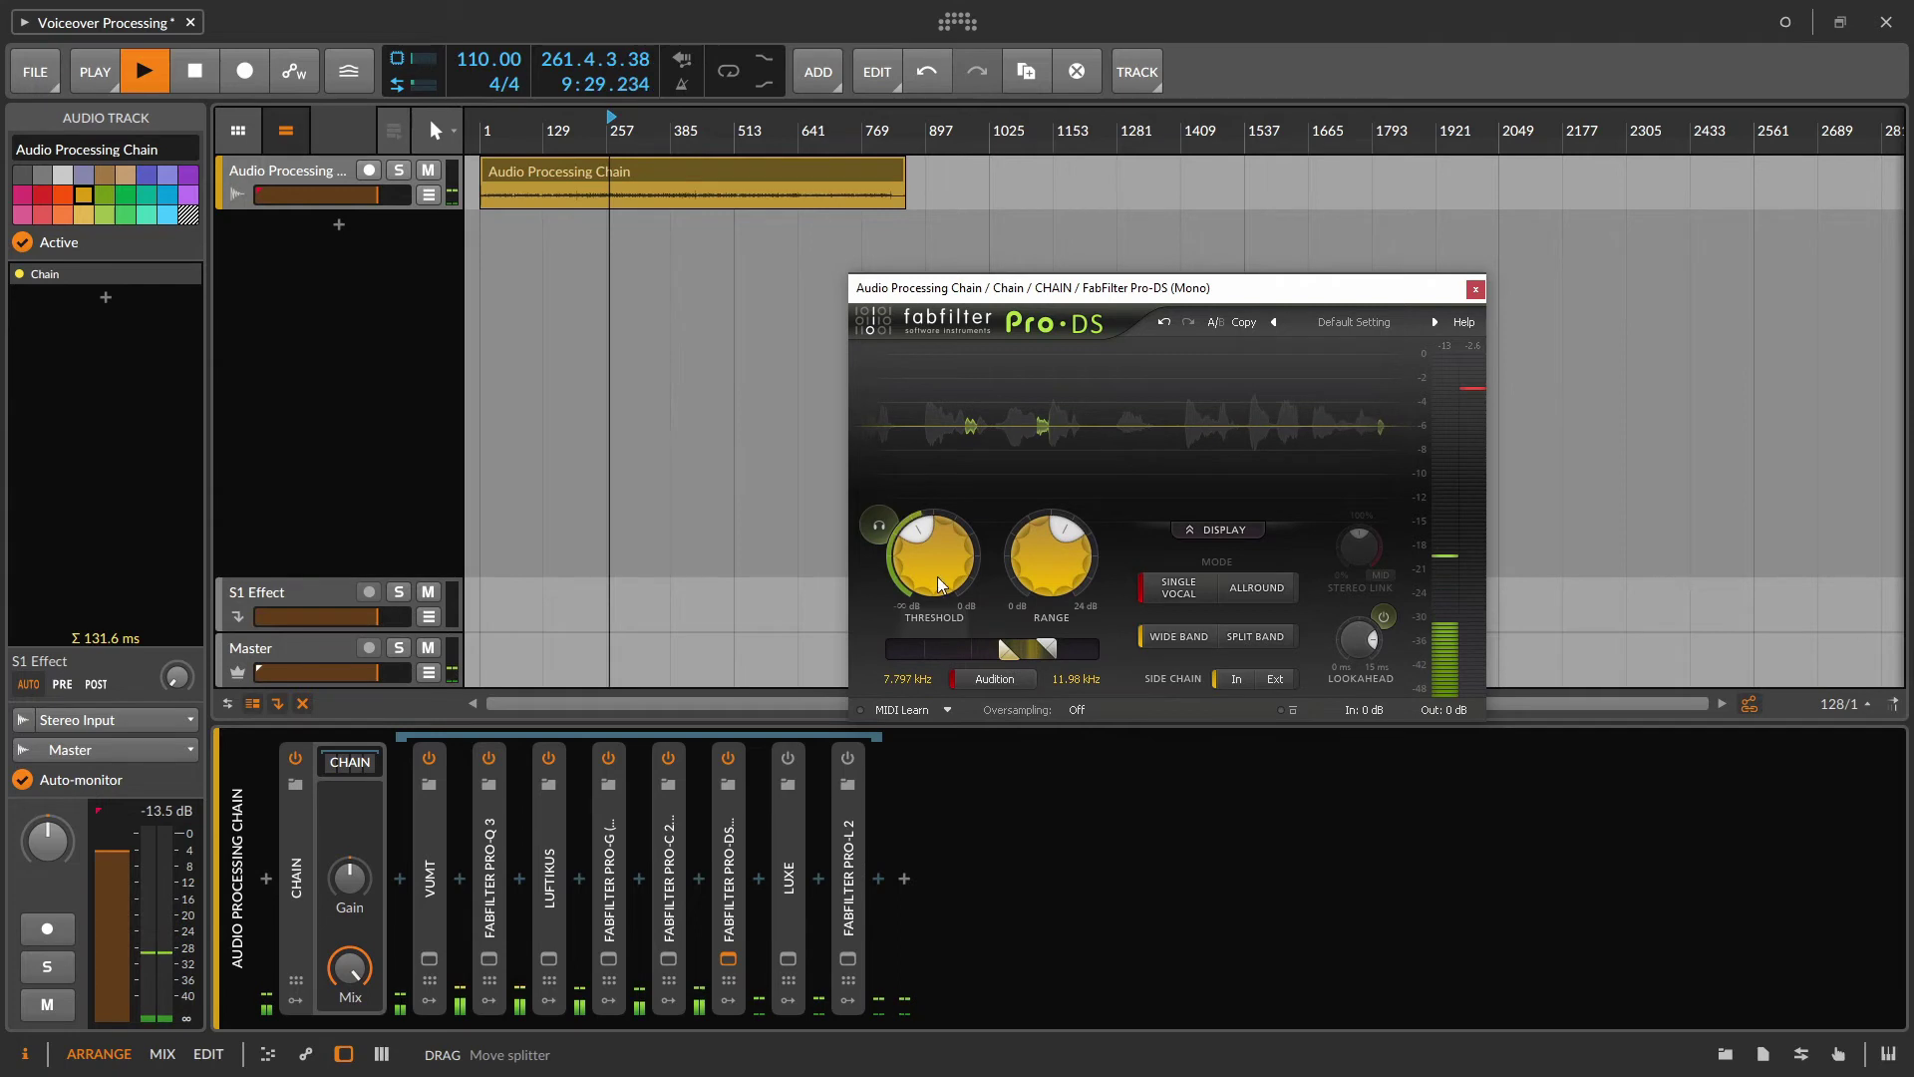
pyautogui.moveTo(931, 574)
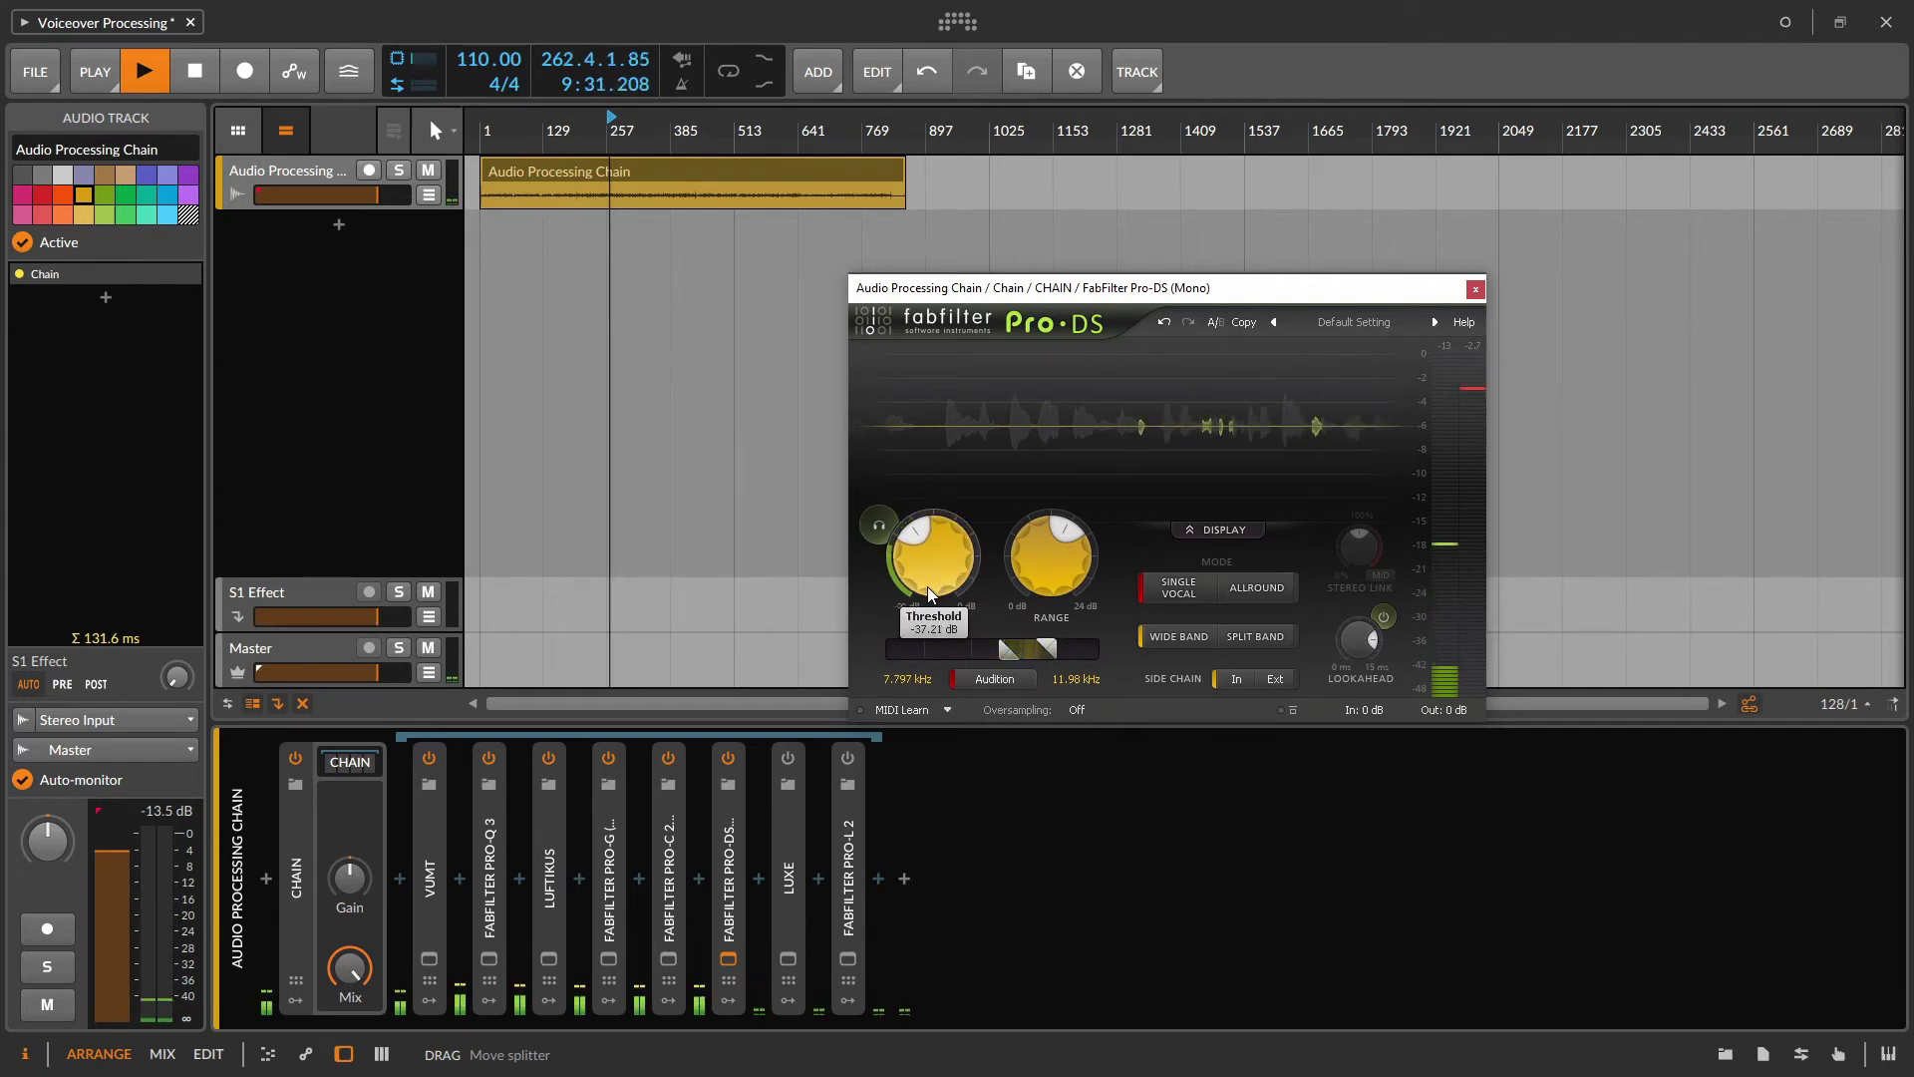
pyautogui.moveTo(1067, 561)
pyautogui.moveTo(1043, 583); pyautogui.dragTo(1057, 530)
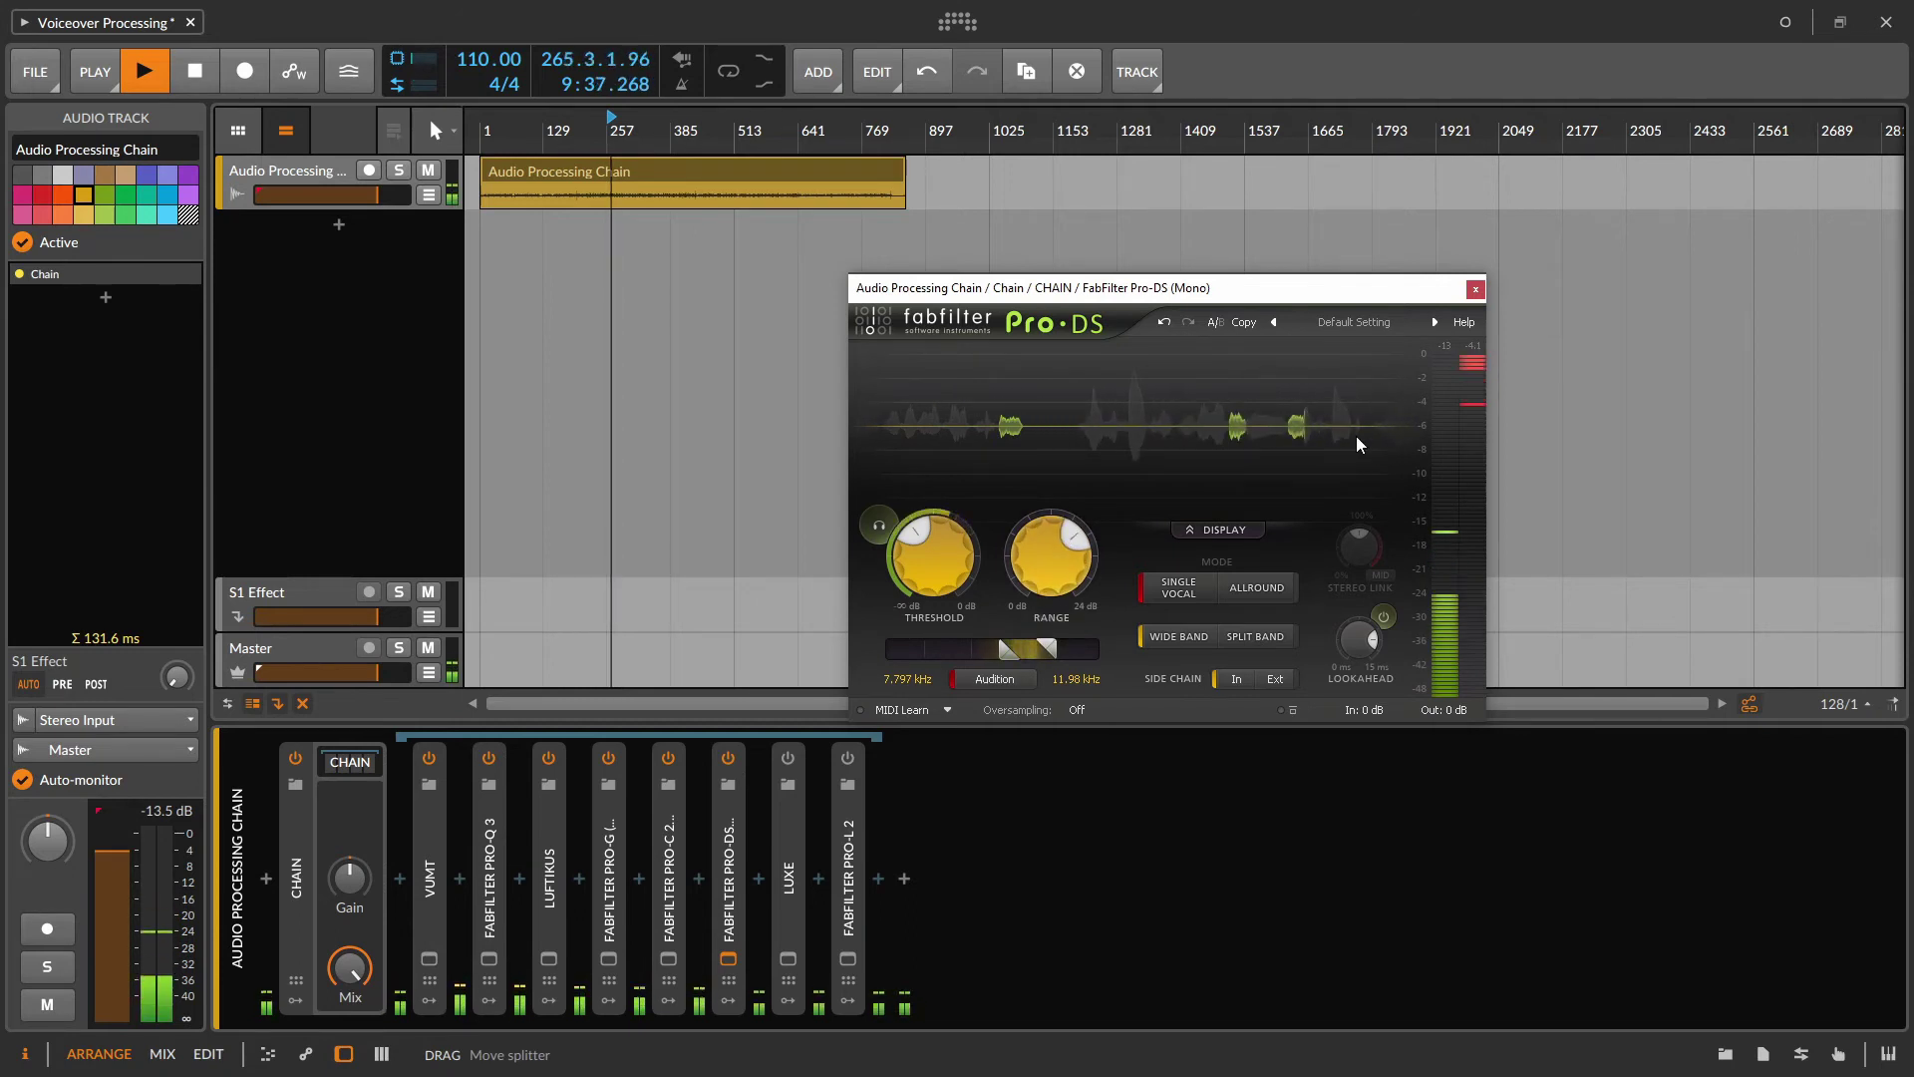
# Step: Turn off Pro-DS's band audition, briefly listen to its trigger signal, and close the plug-in and stop playback
pyautogui.click(1000, 679)
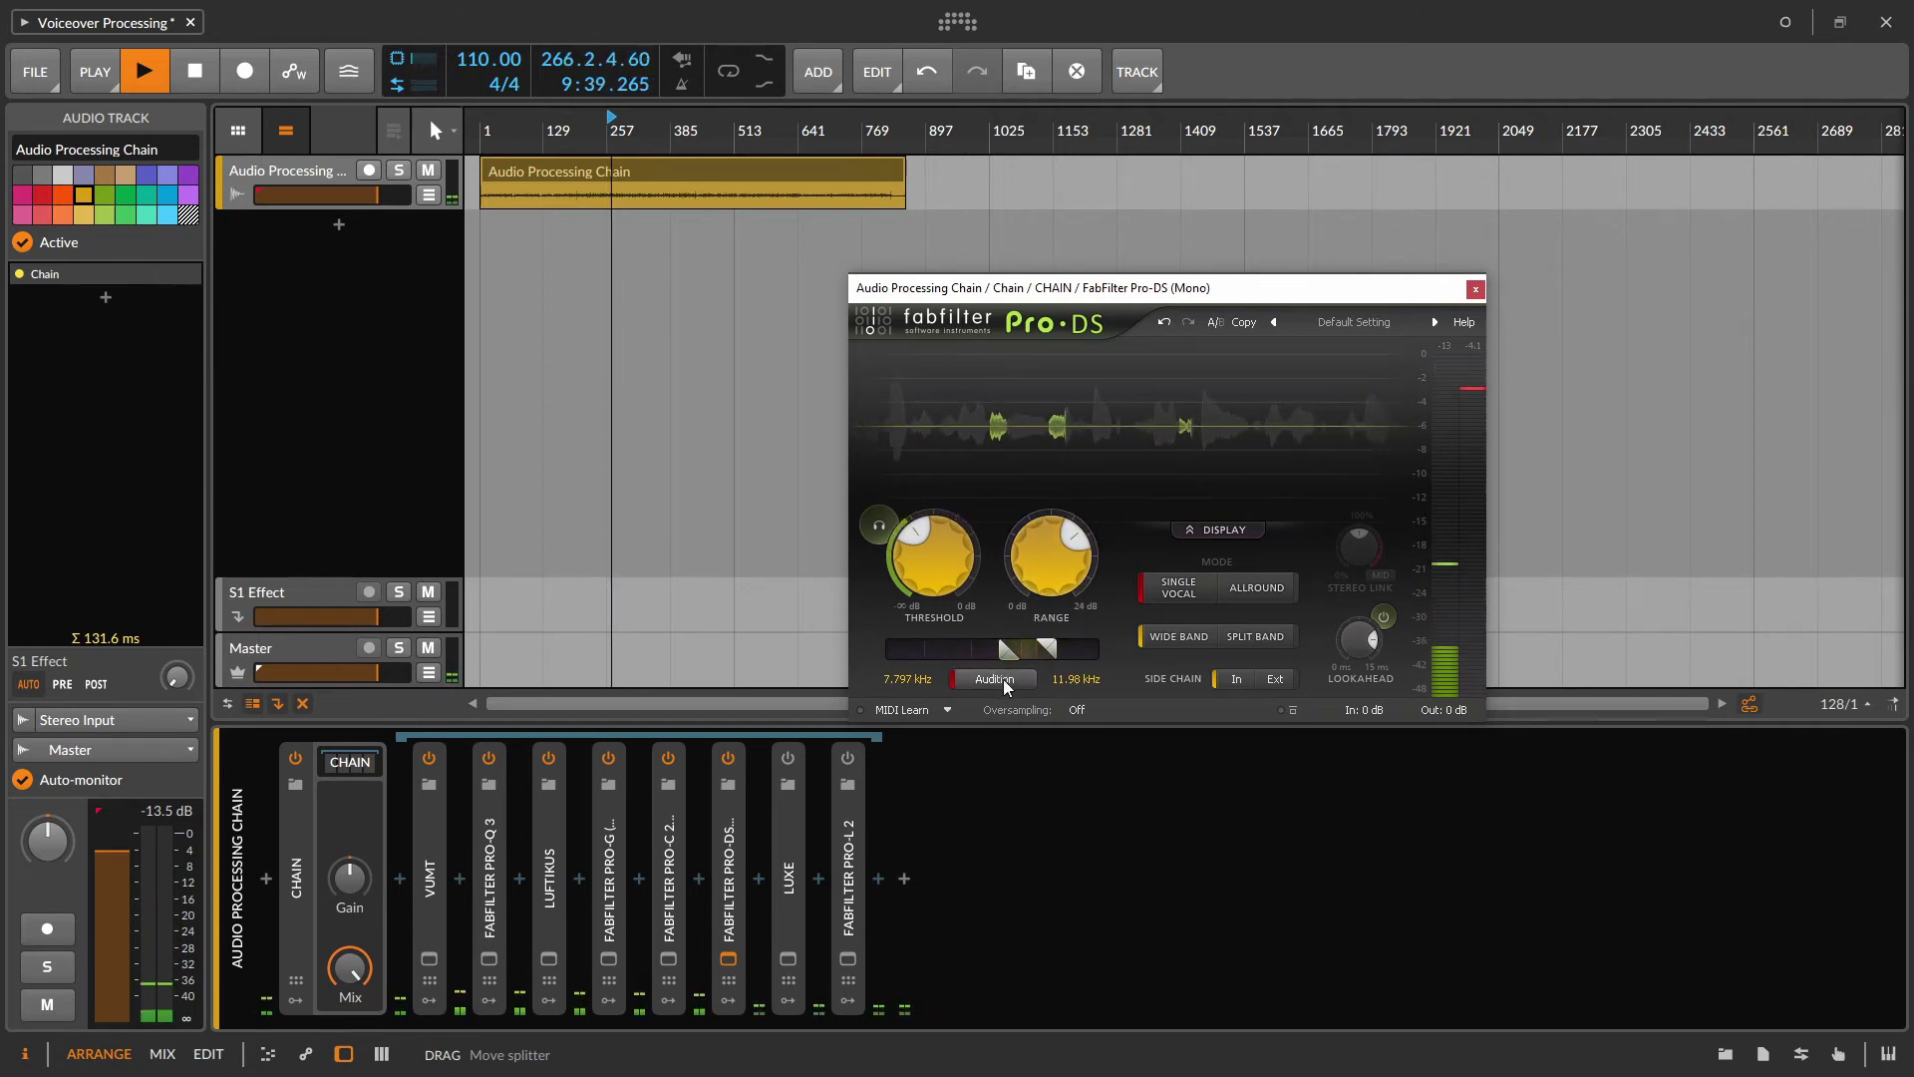
pyautogui.click(876, 529)
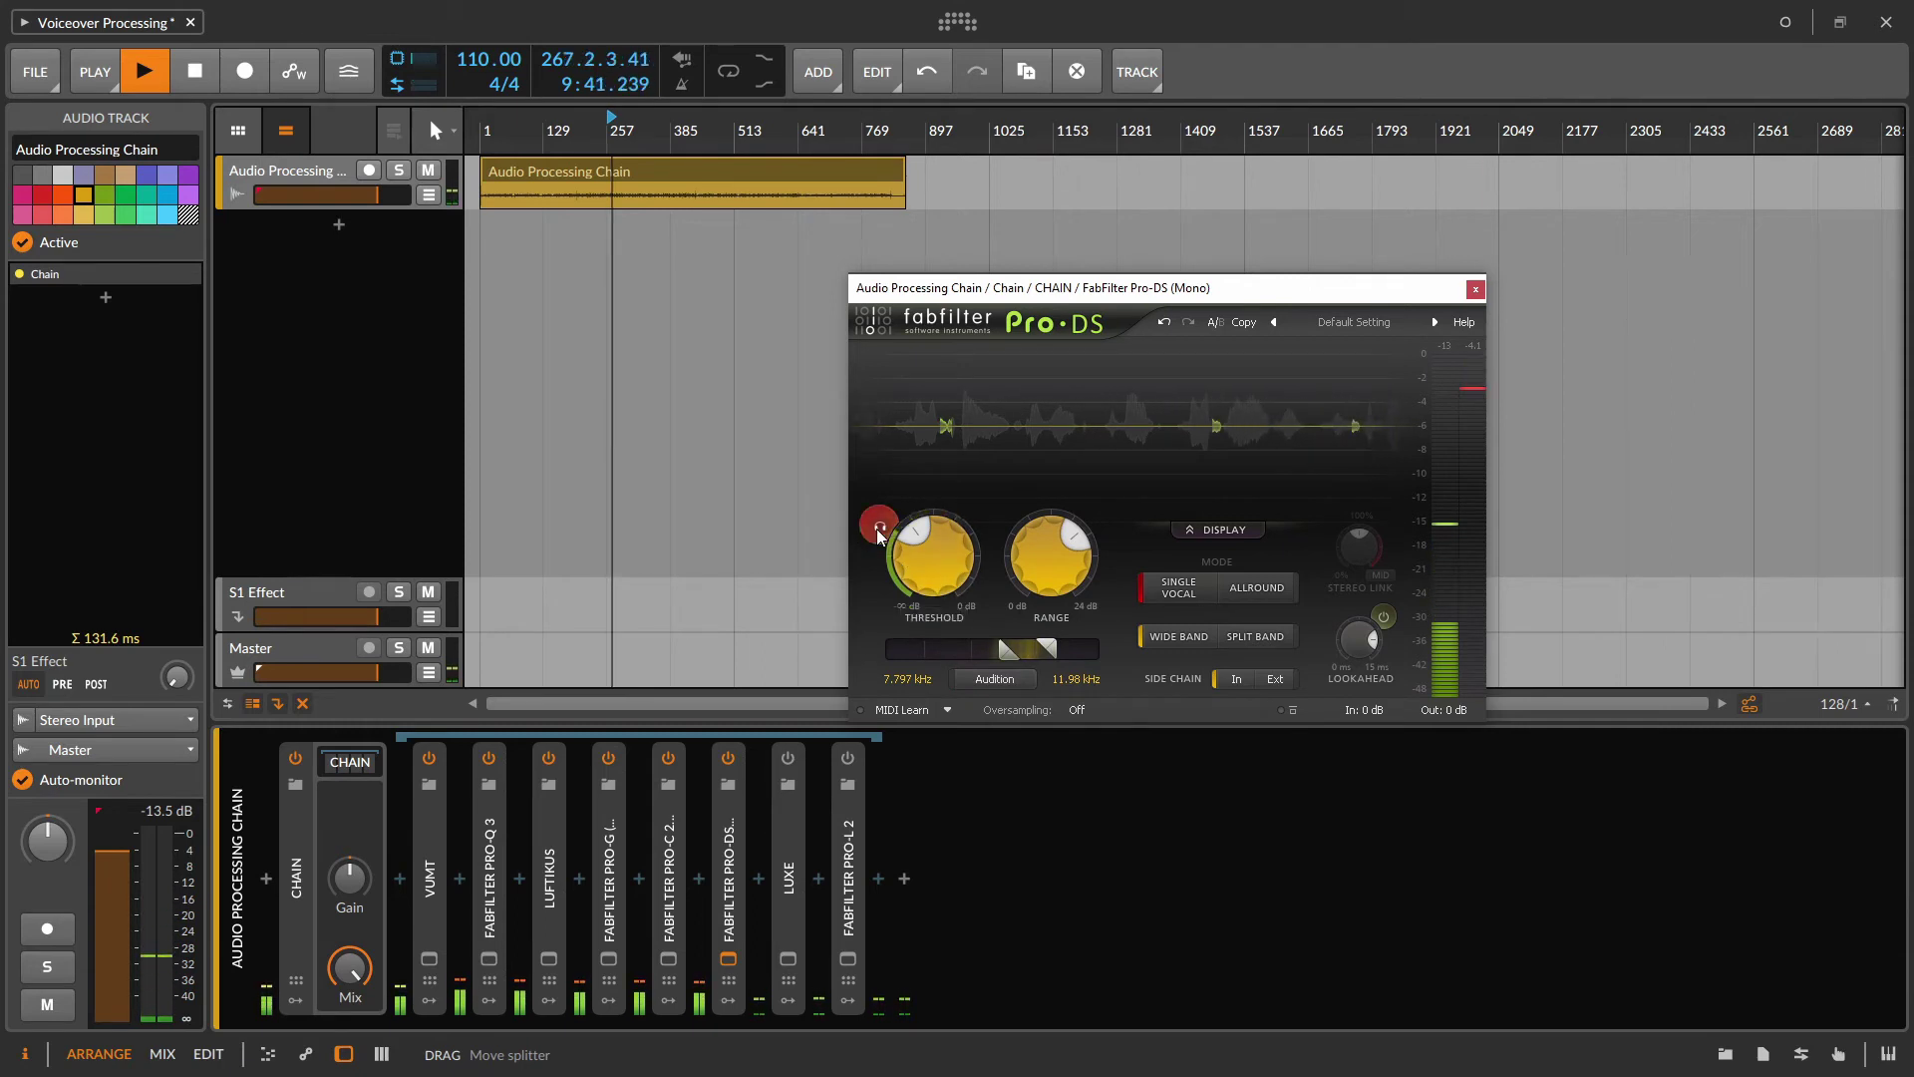
pyautogui.click(876, 528)
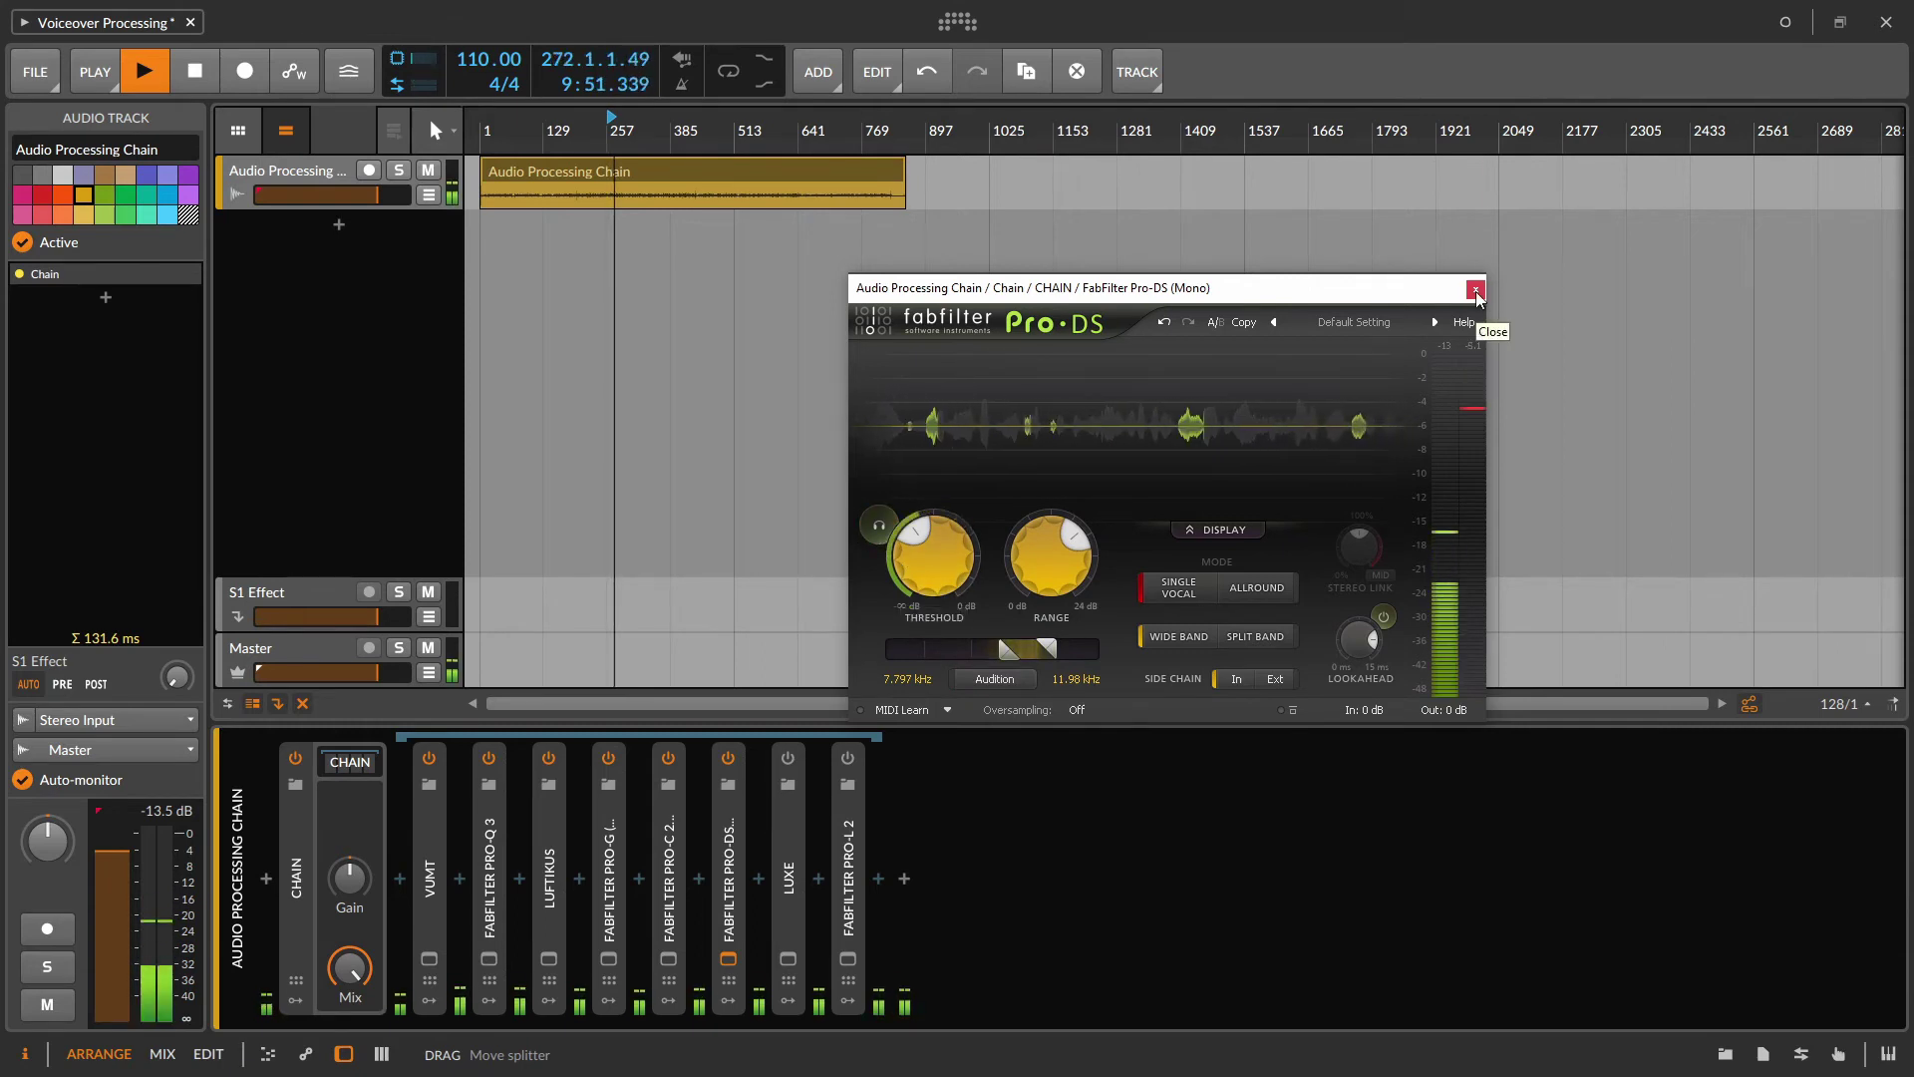
pyautogui.click(1476, 290)
pyautogui.press('space')
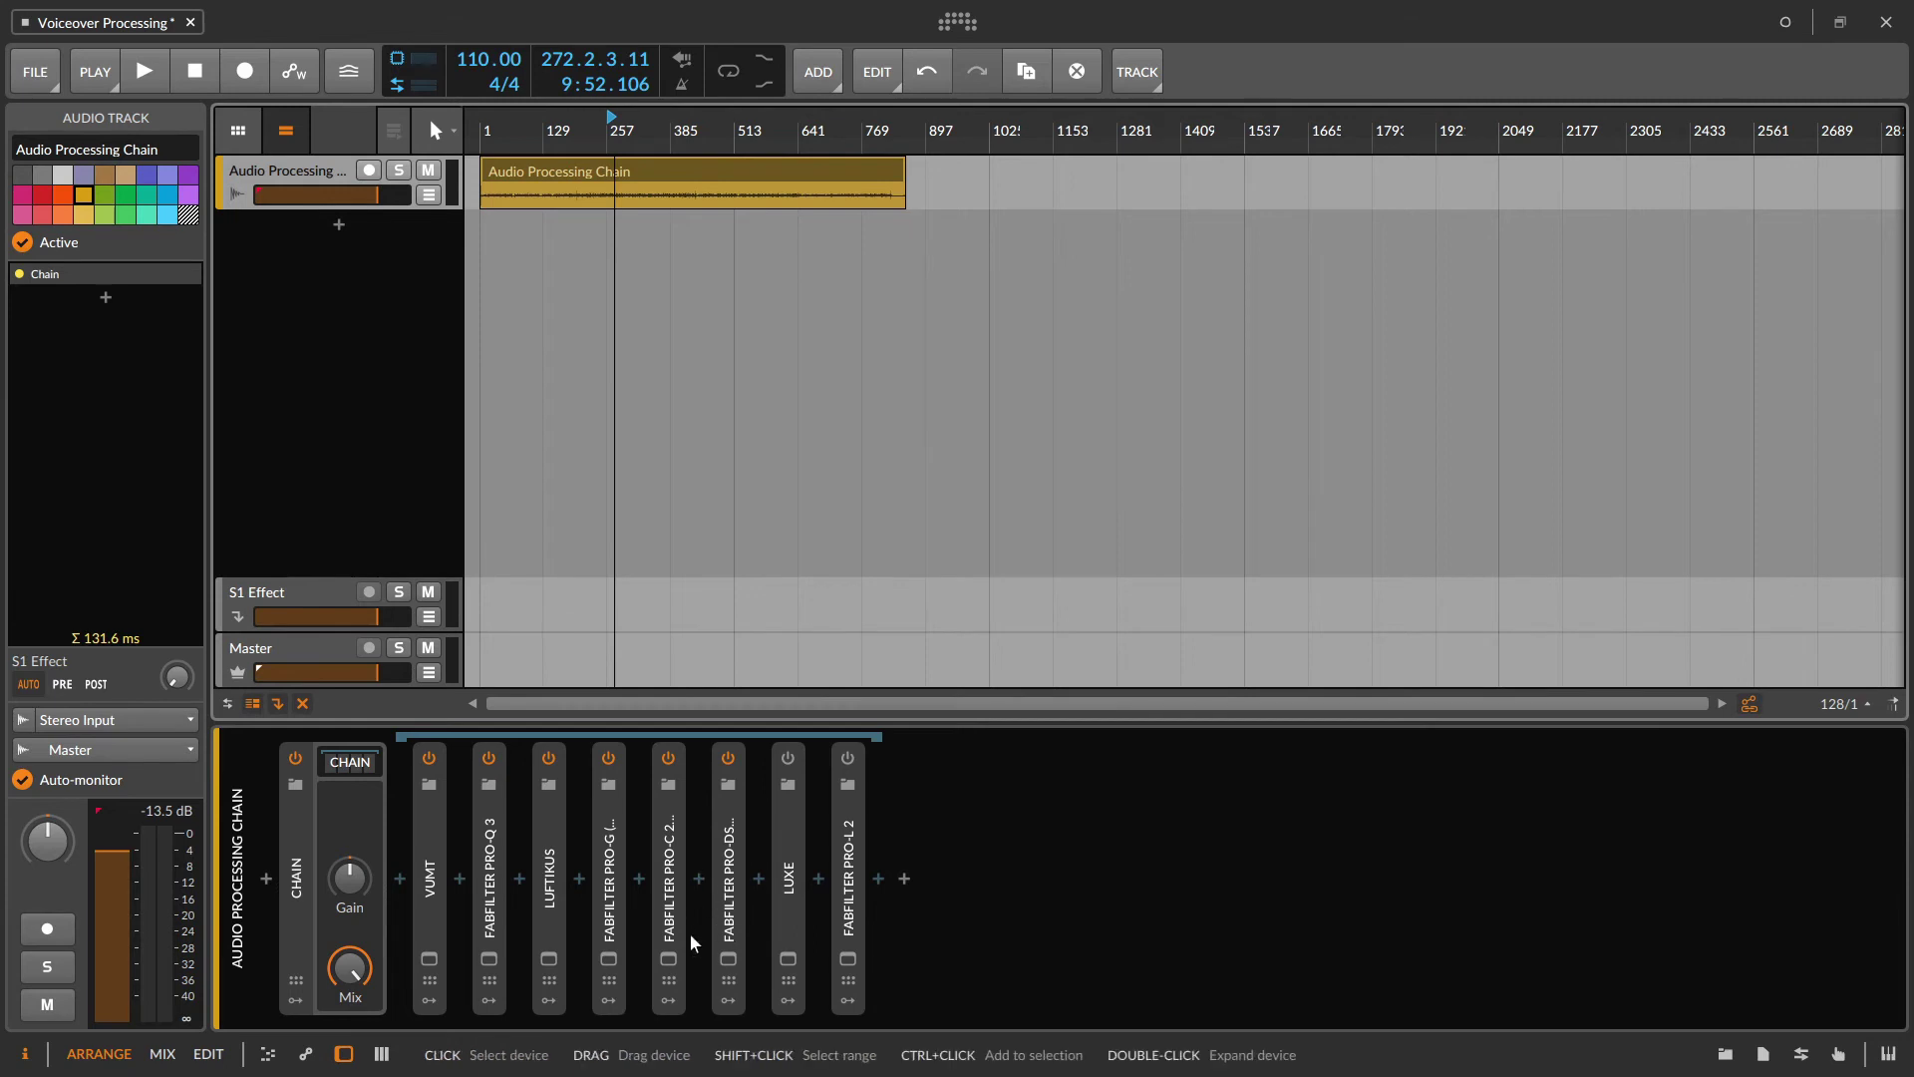
# Step: Play the track, compare it with Pro-DS bypassed and active, and reopen the de-esser
pyautogui.press('space')
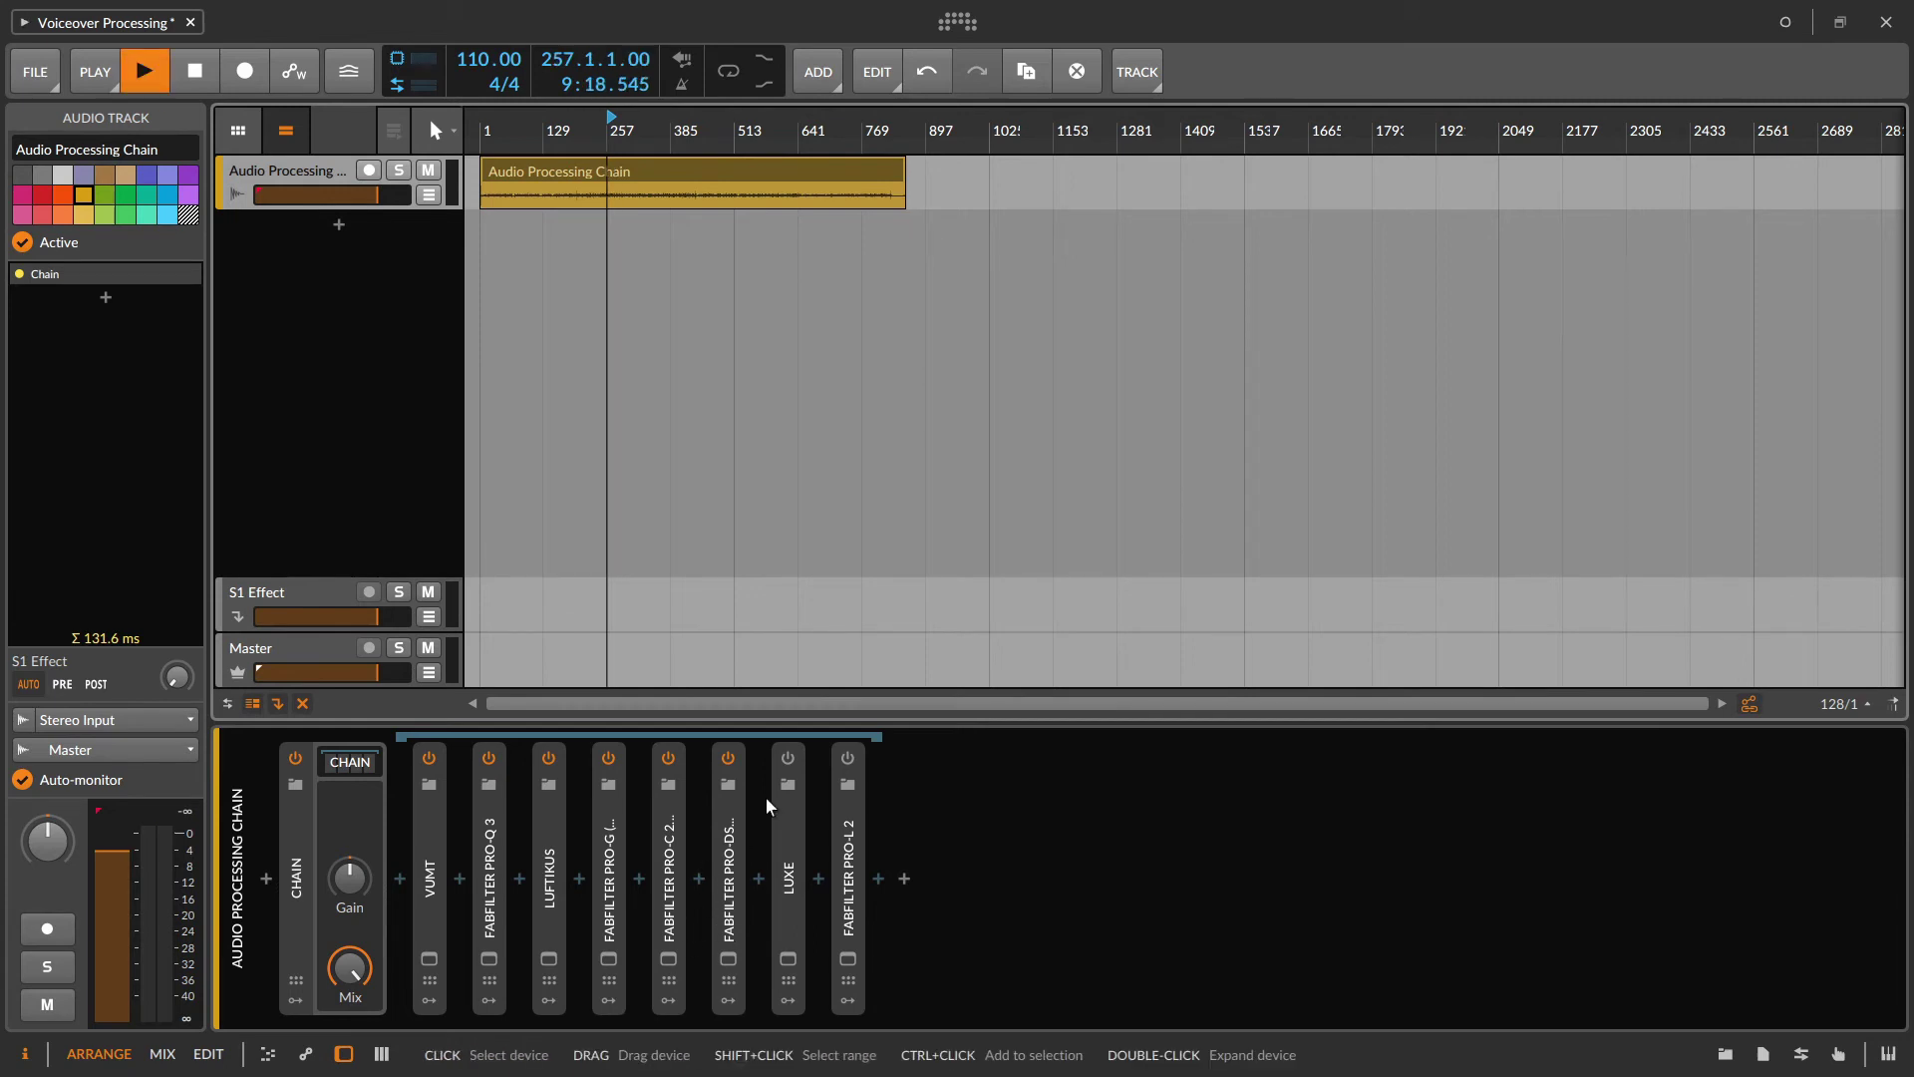
pyautogui.click(730, 758)
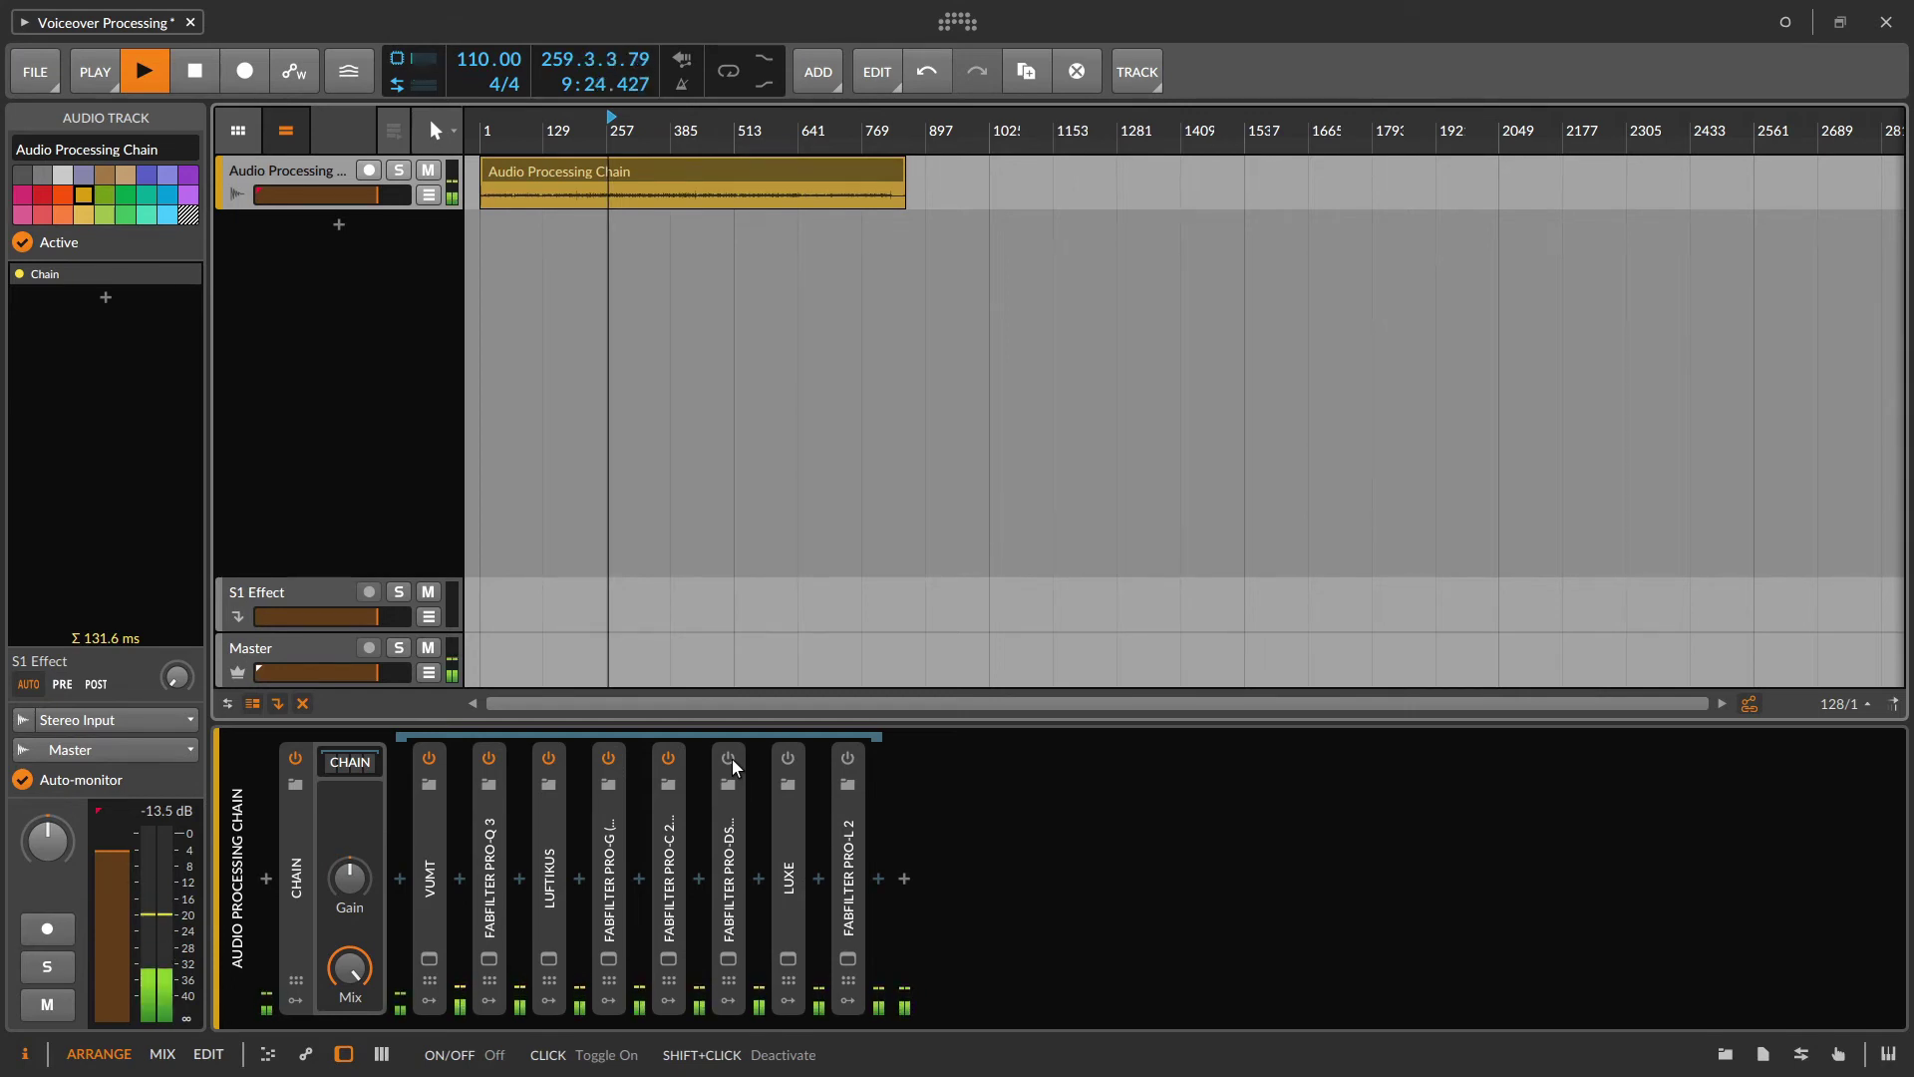
pyautogui.click(730, 759)
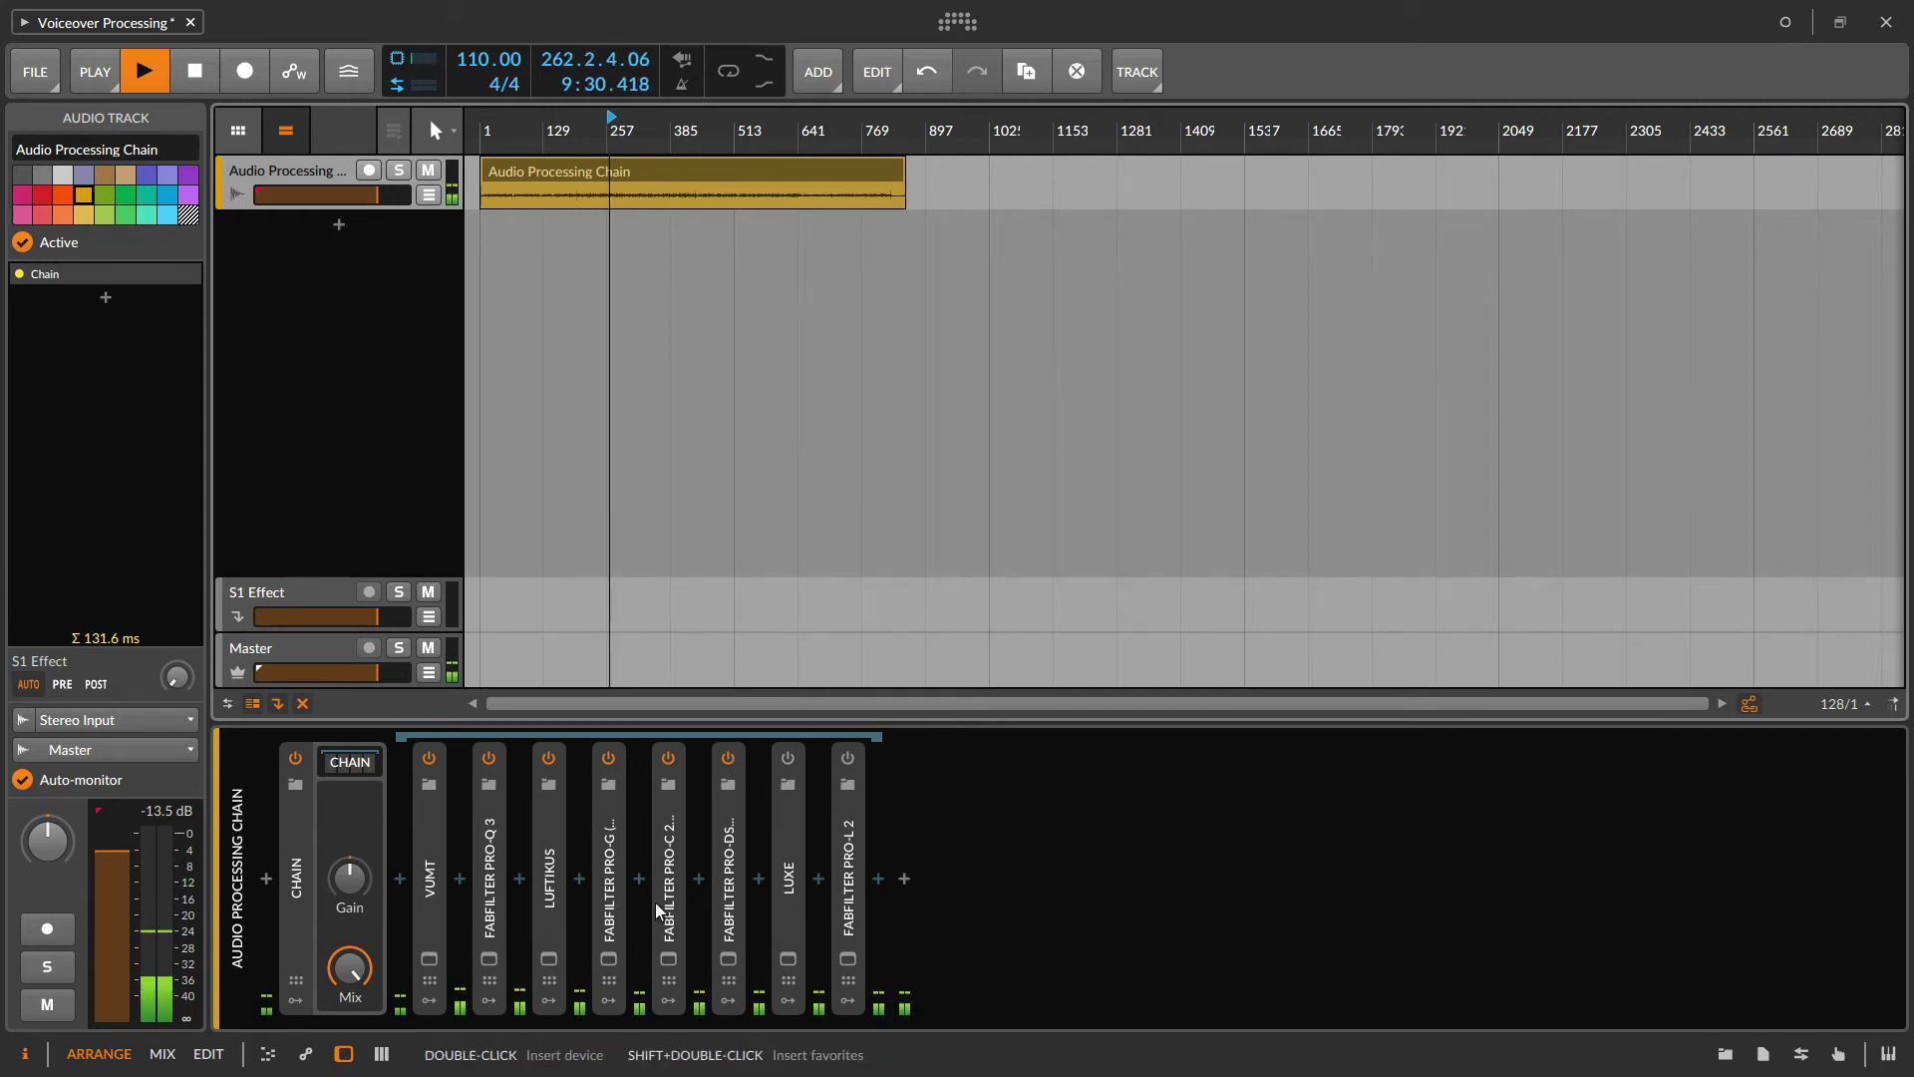
pyautogui.click(728, 959)
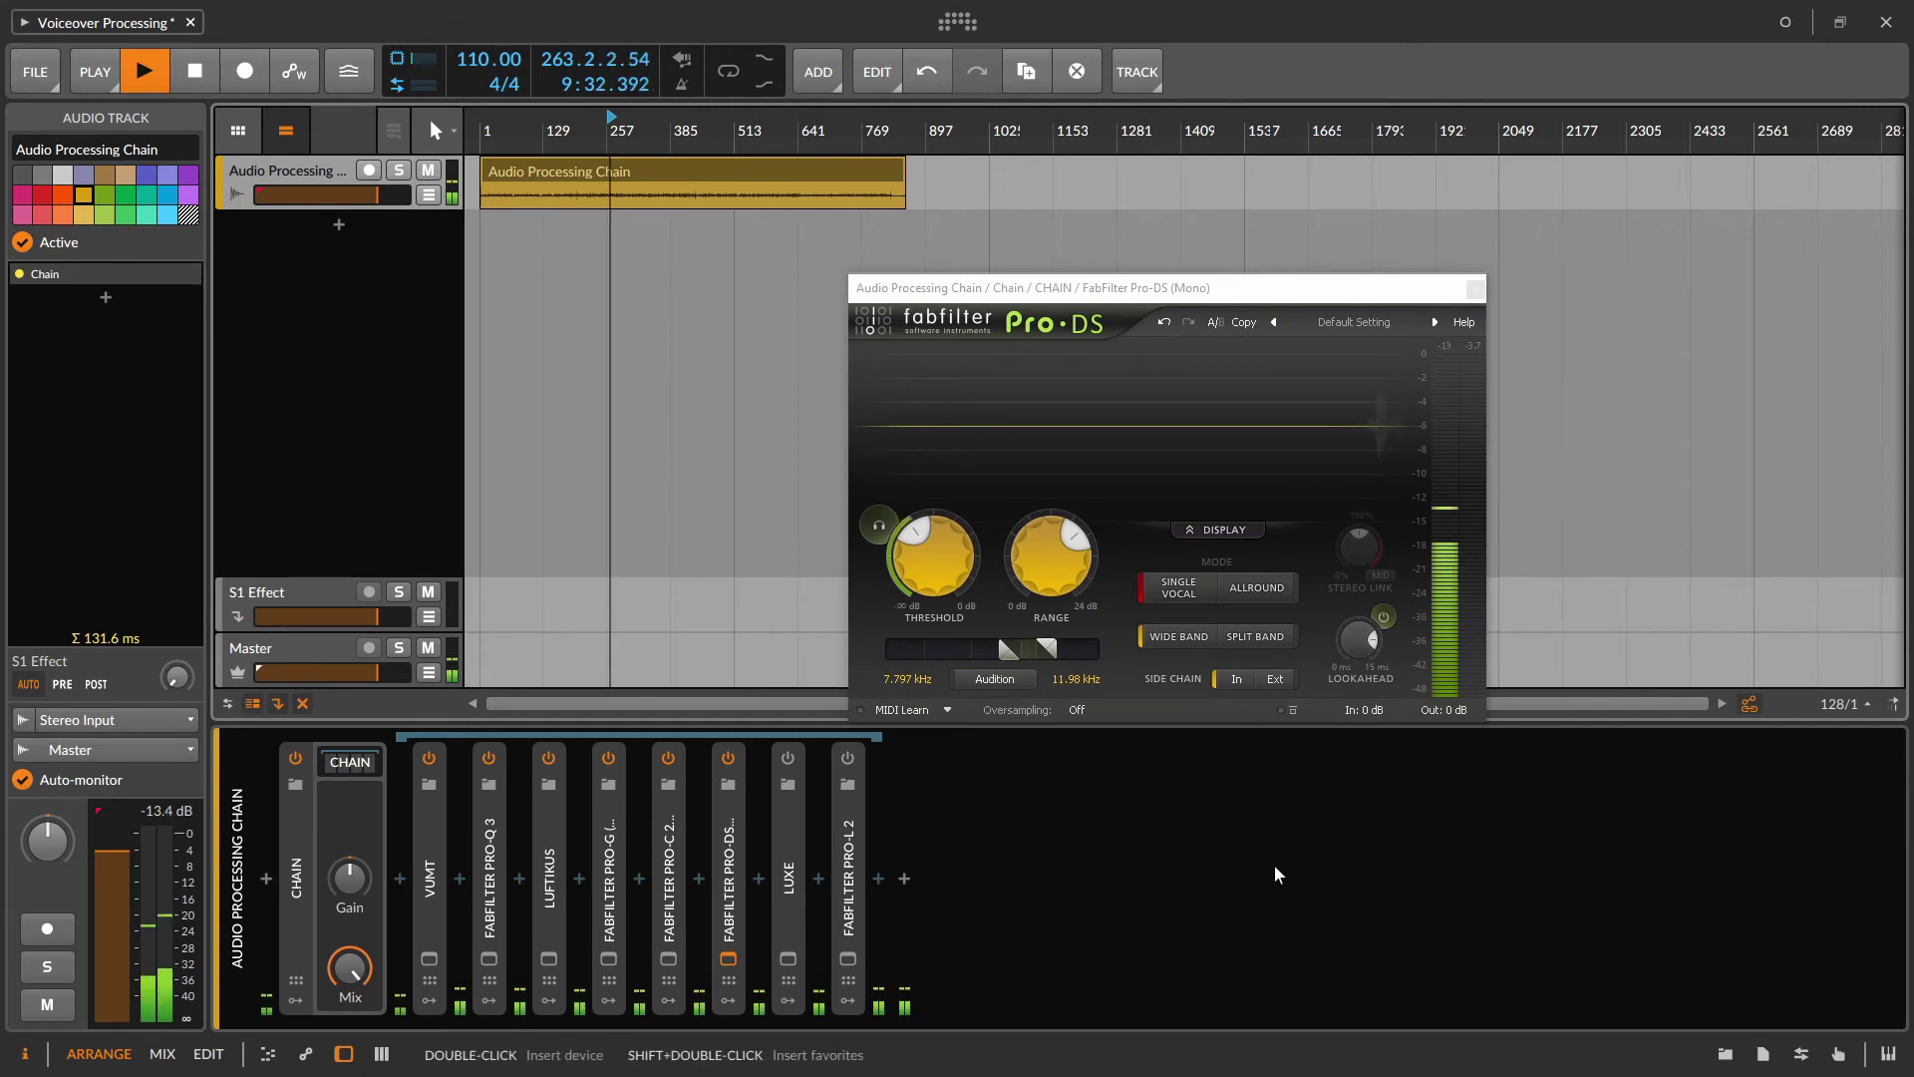
# Step: Move the Pro-DS window up clear of the device chain, stop playback, and close the de-esser
pyautogui.moveTo(1296, 288); pyautogui.dragTo(1353, 145)
pyautogui.press('space')
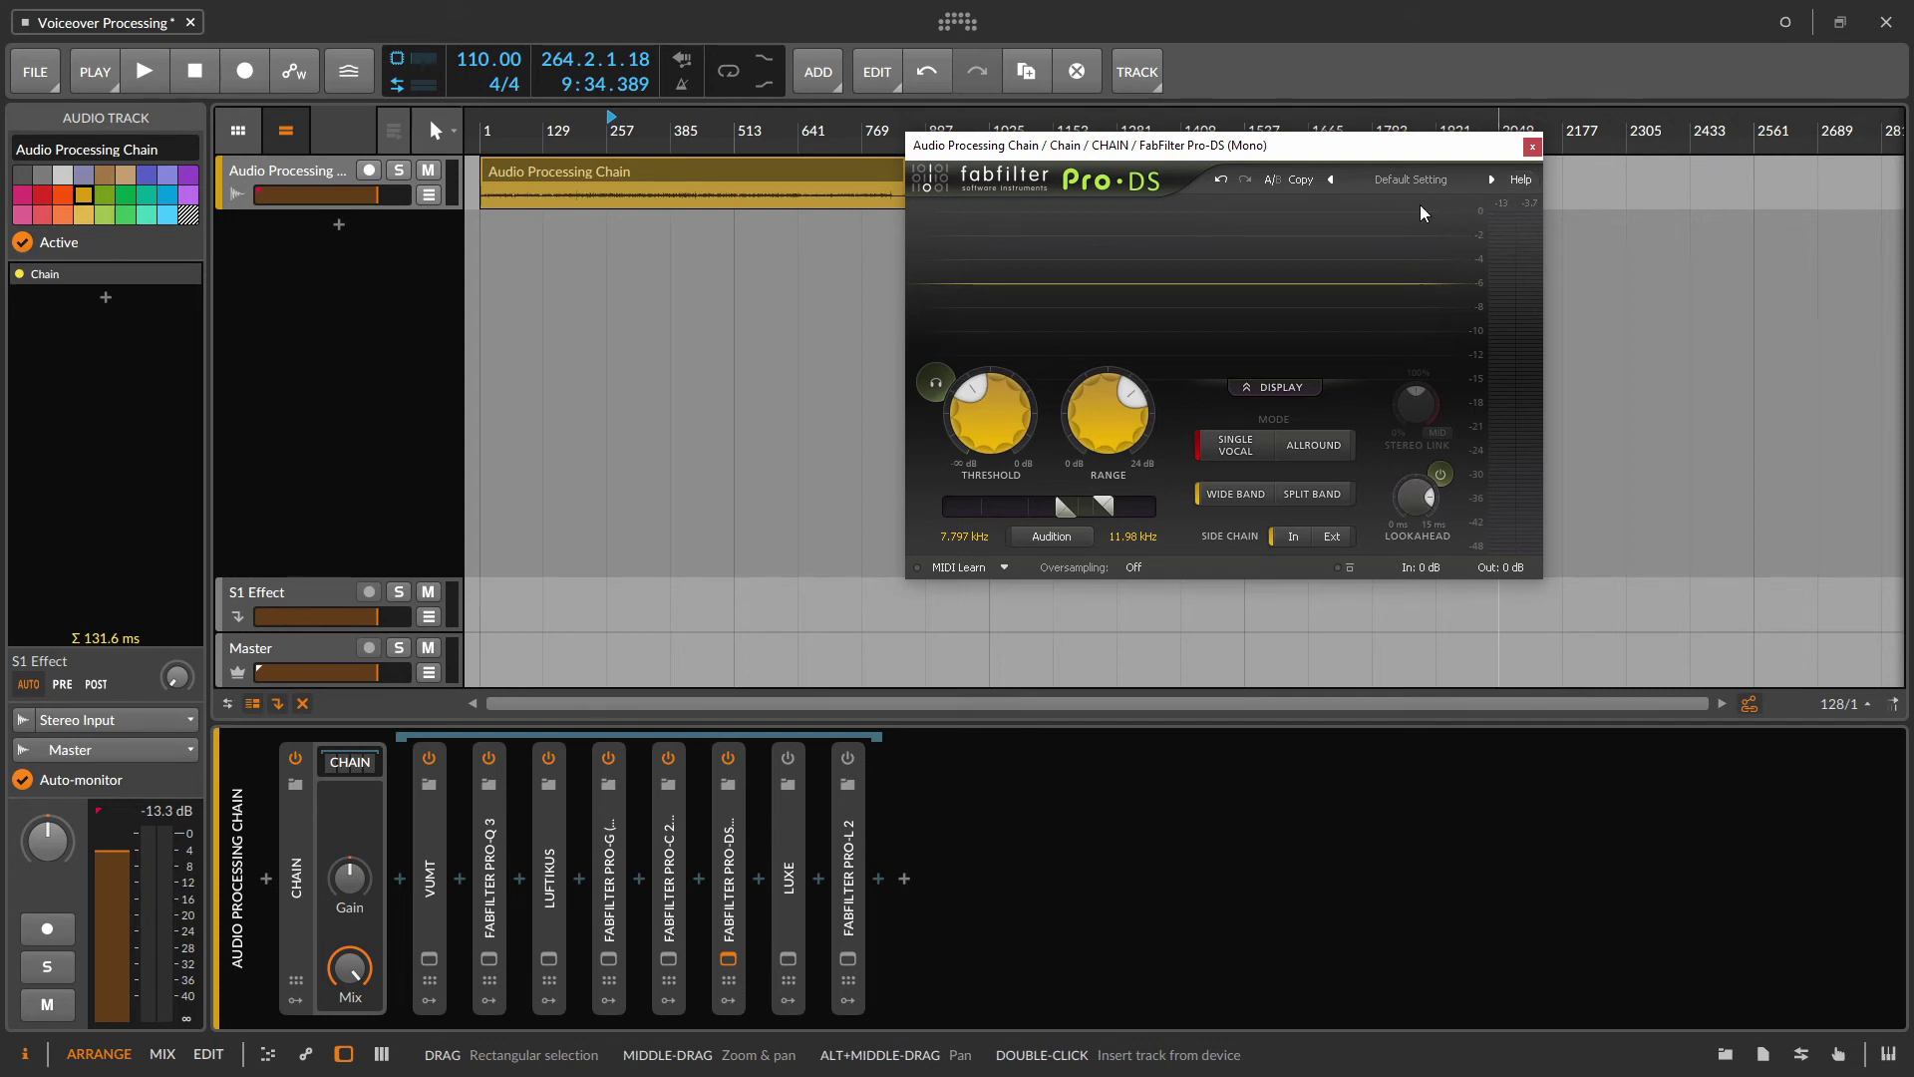
pyautogui.click(1533, 148)
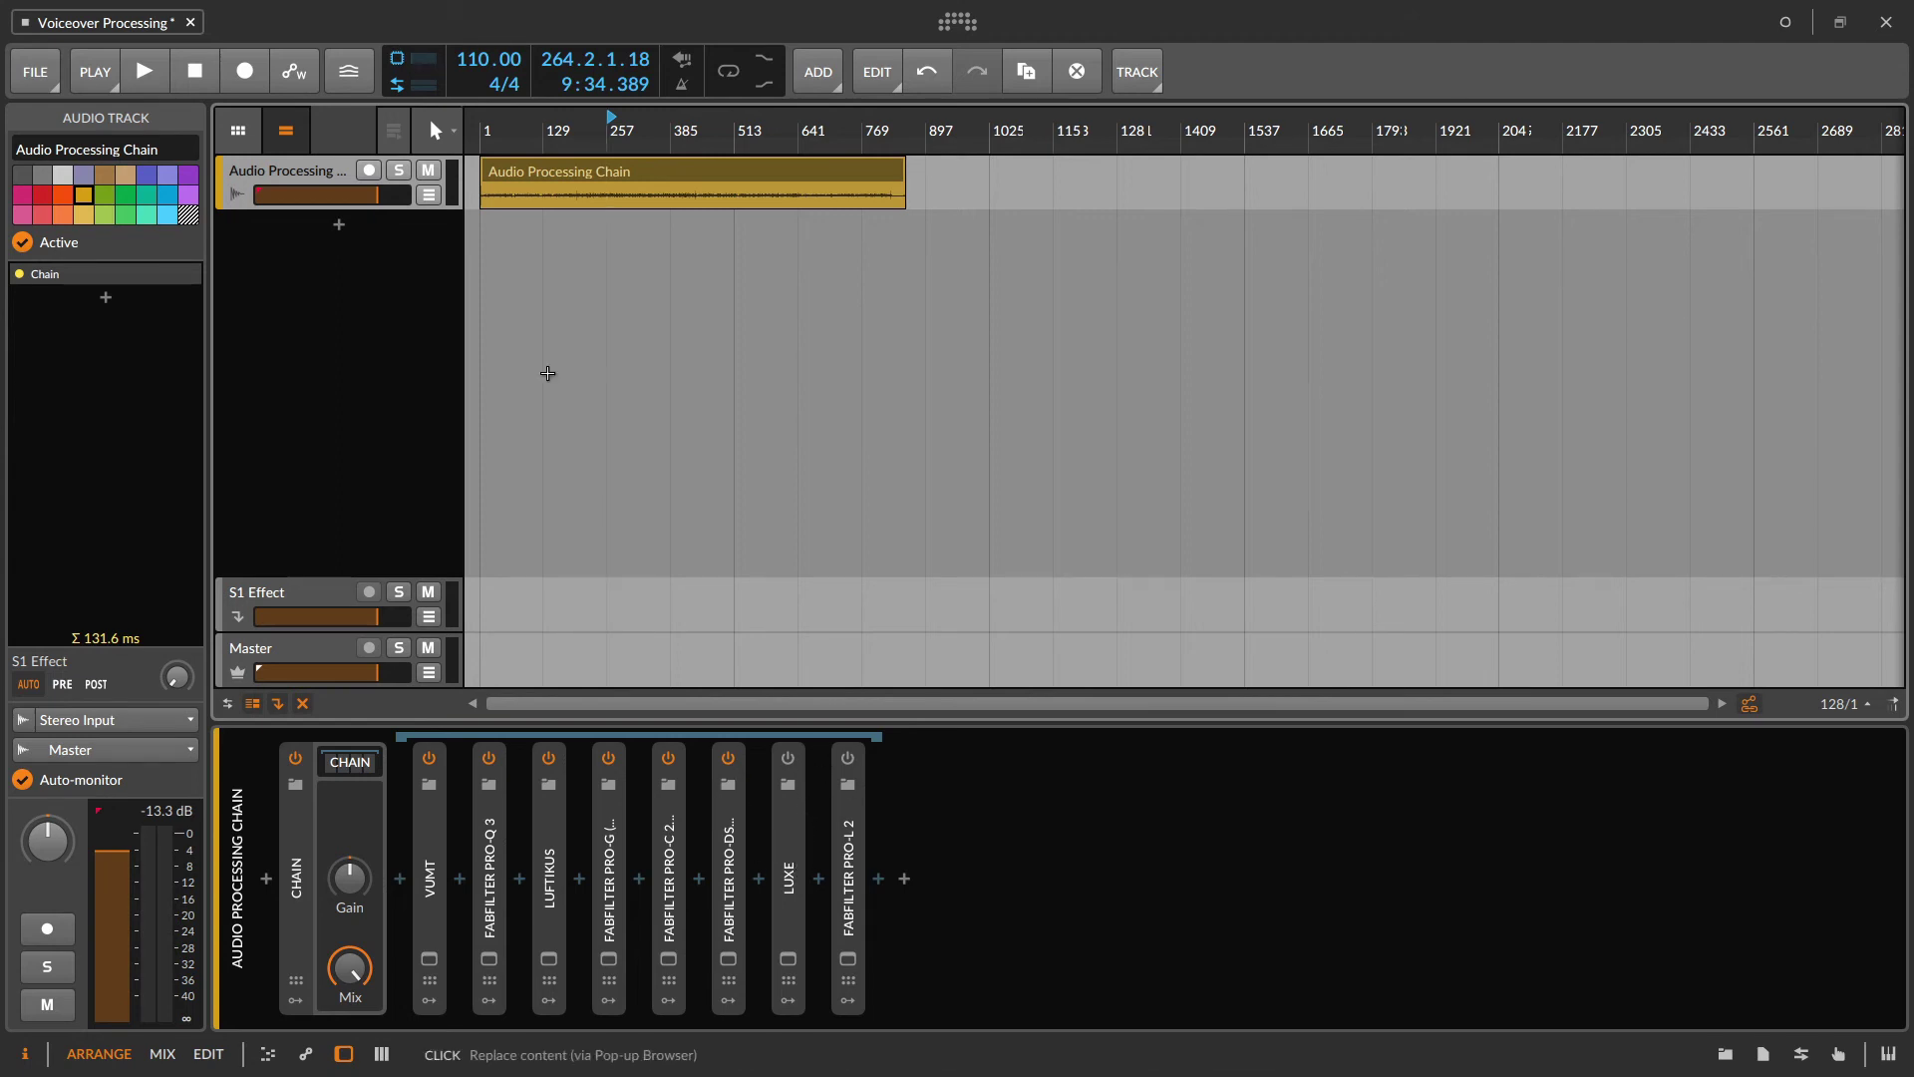
# Step: Enable Luxe and start playback, open its window beside the device chain, and compare it bypassed and active
pyautogui.click(548, 847)
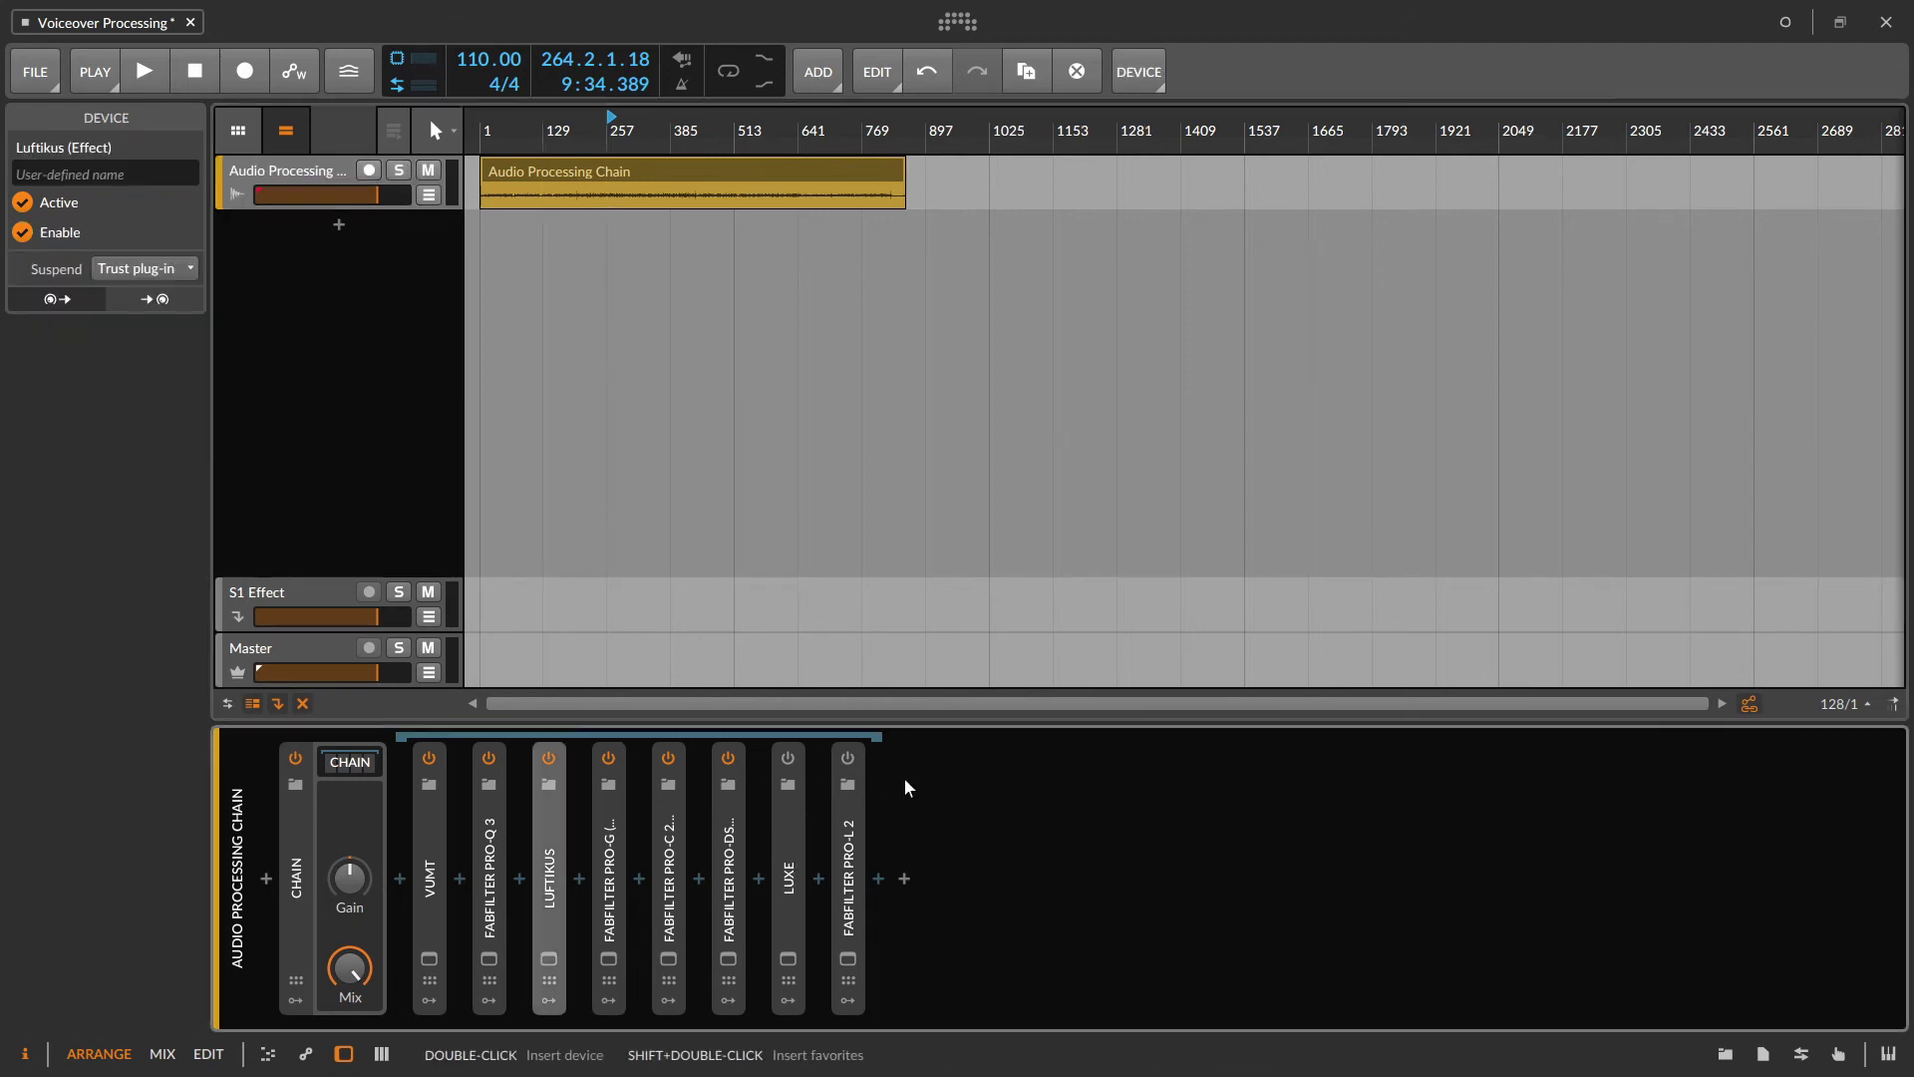
pyautogui.click(787, 758)
pyautogui.press('space')
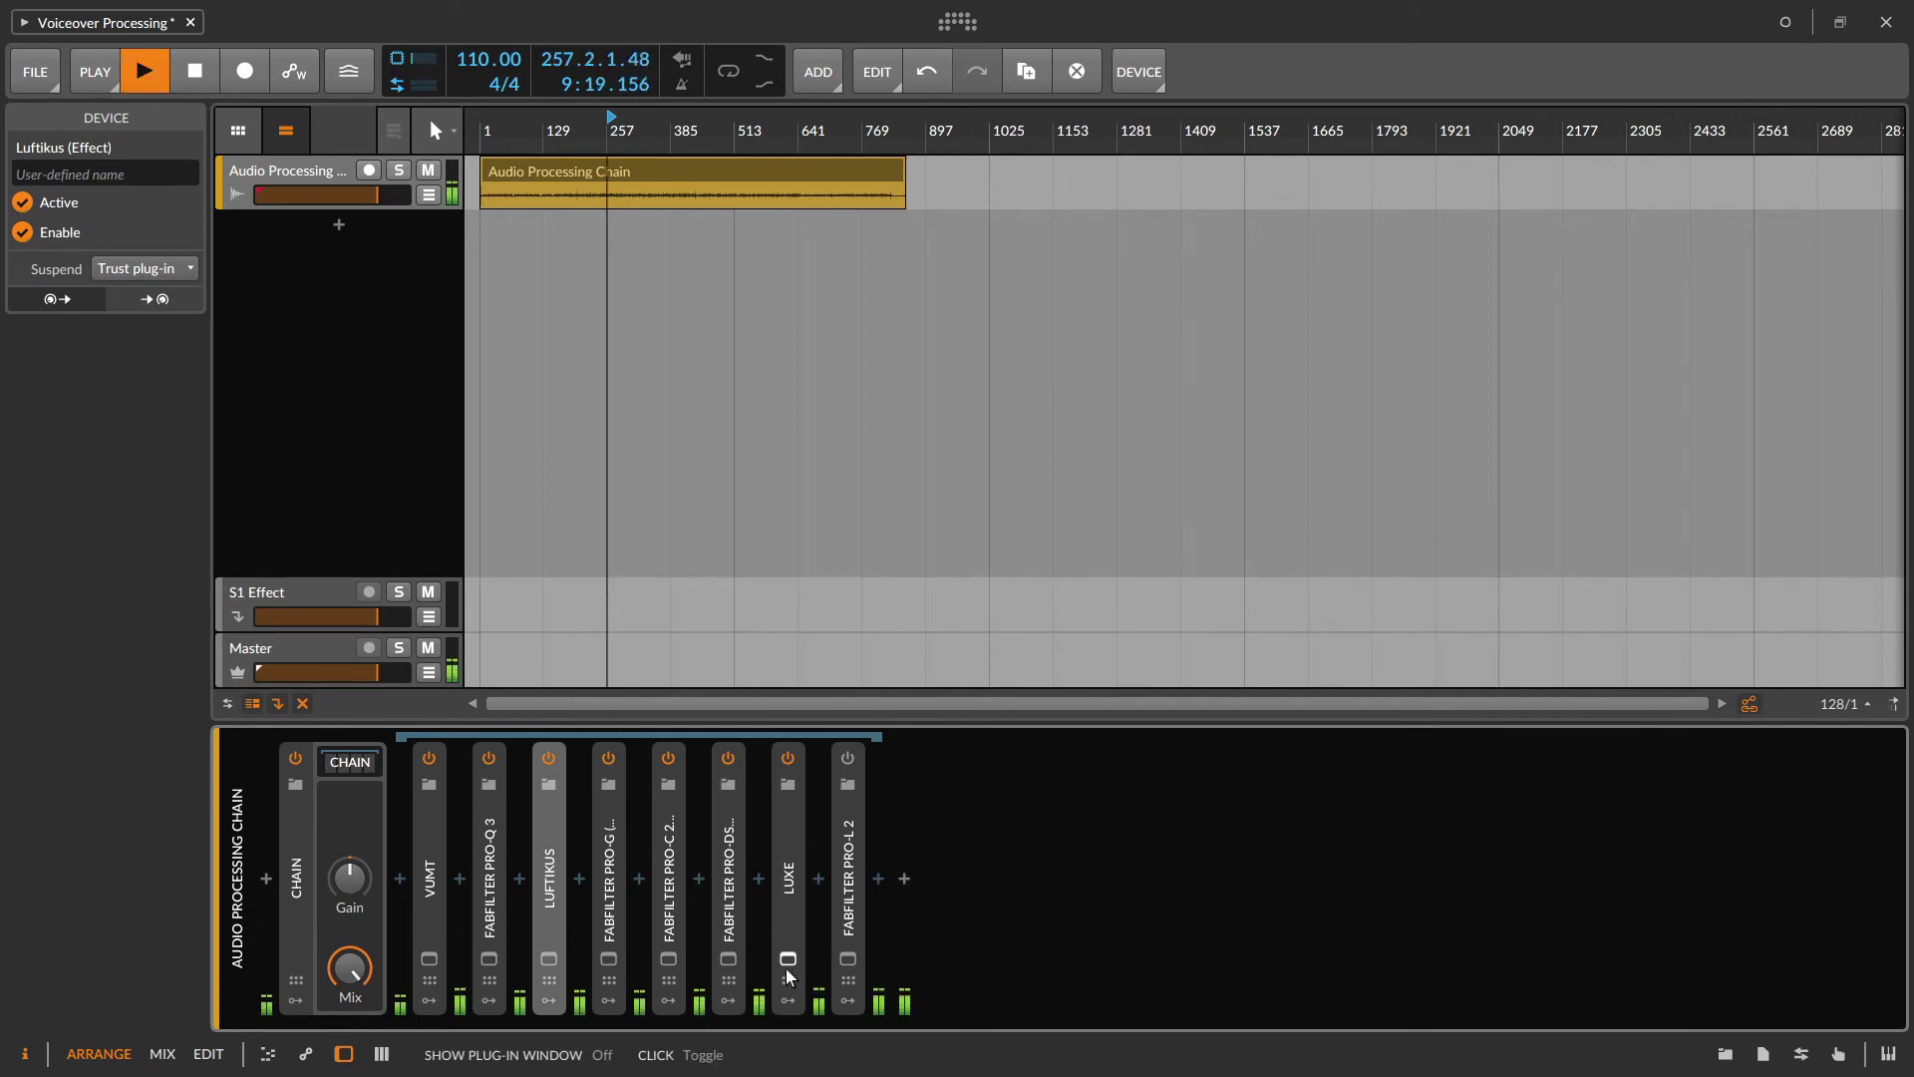
pyautogui.click(788, 958)
pyautogui.moveTo(1050, 249); pyautogui.dragTo(1281, 222)
pyautogui.click(787, 761)
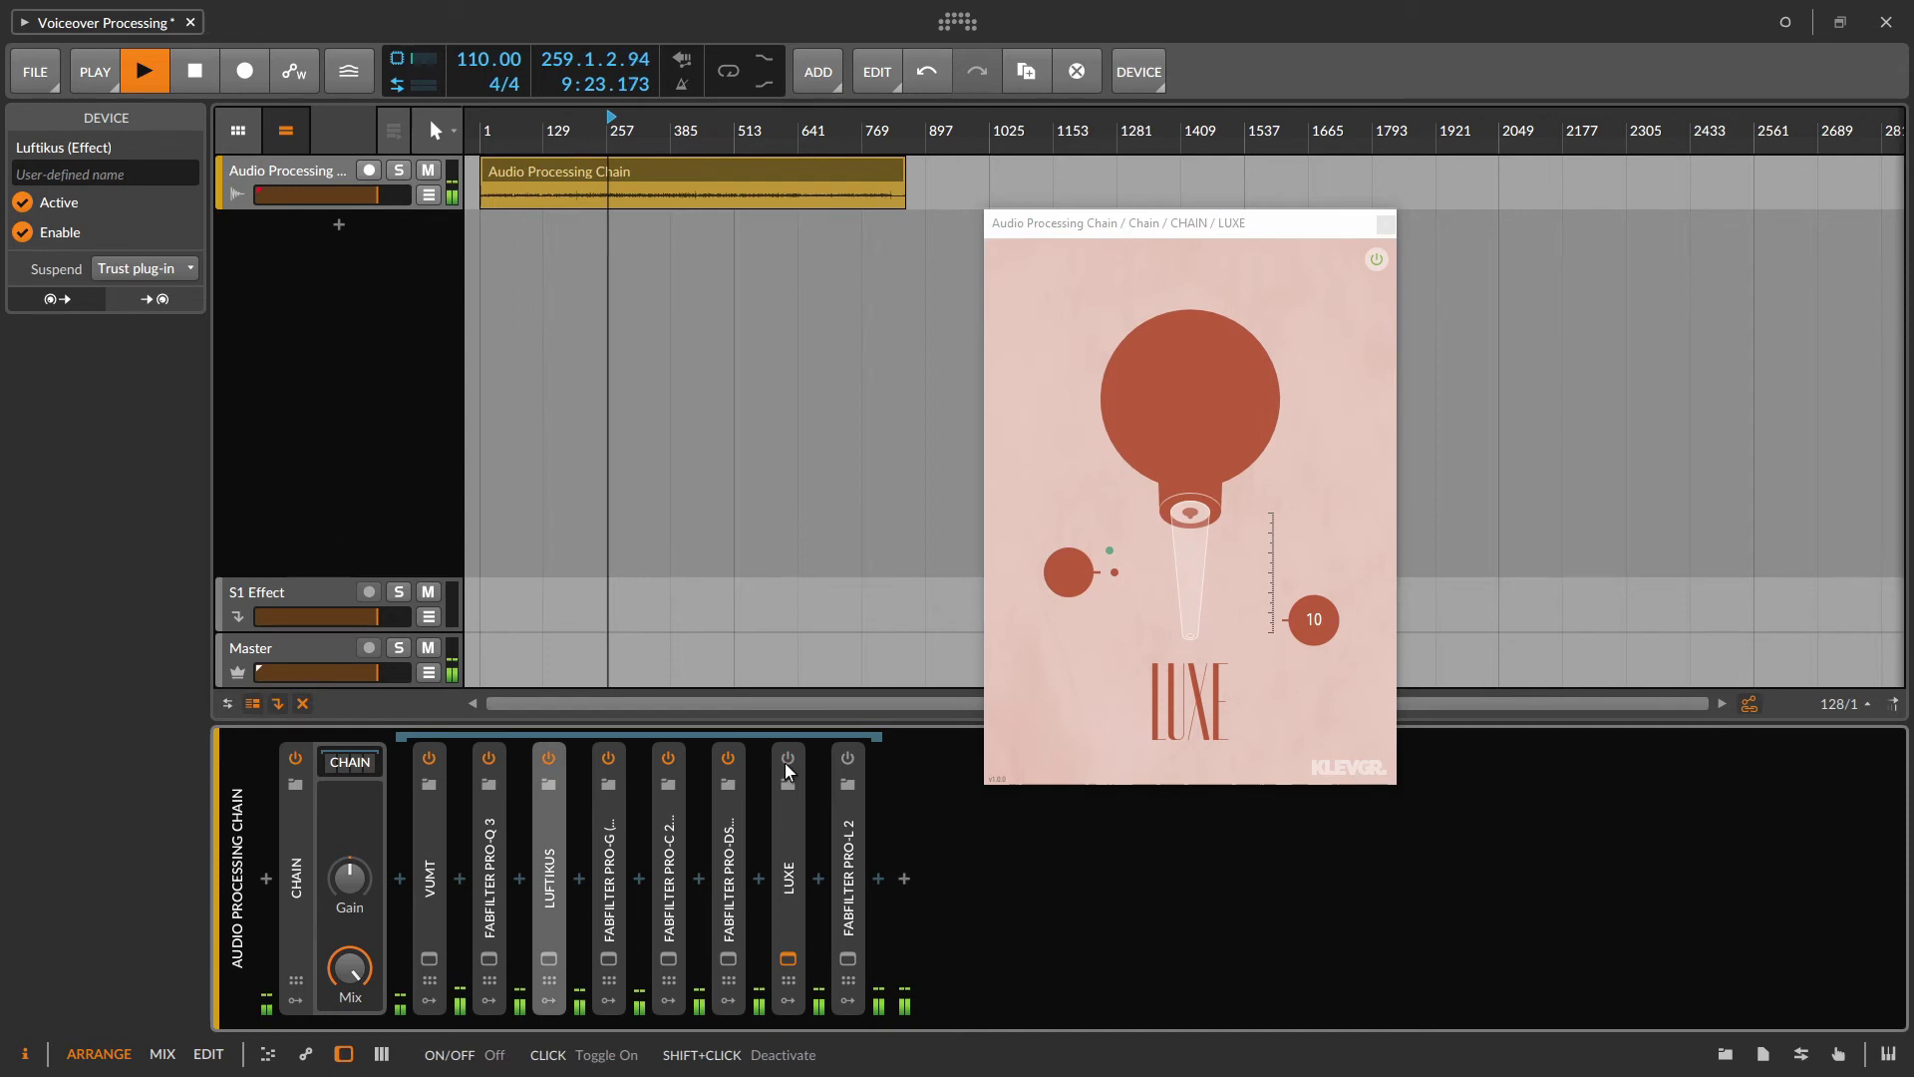
pyautogui.click(787, 760)
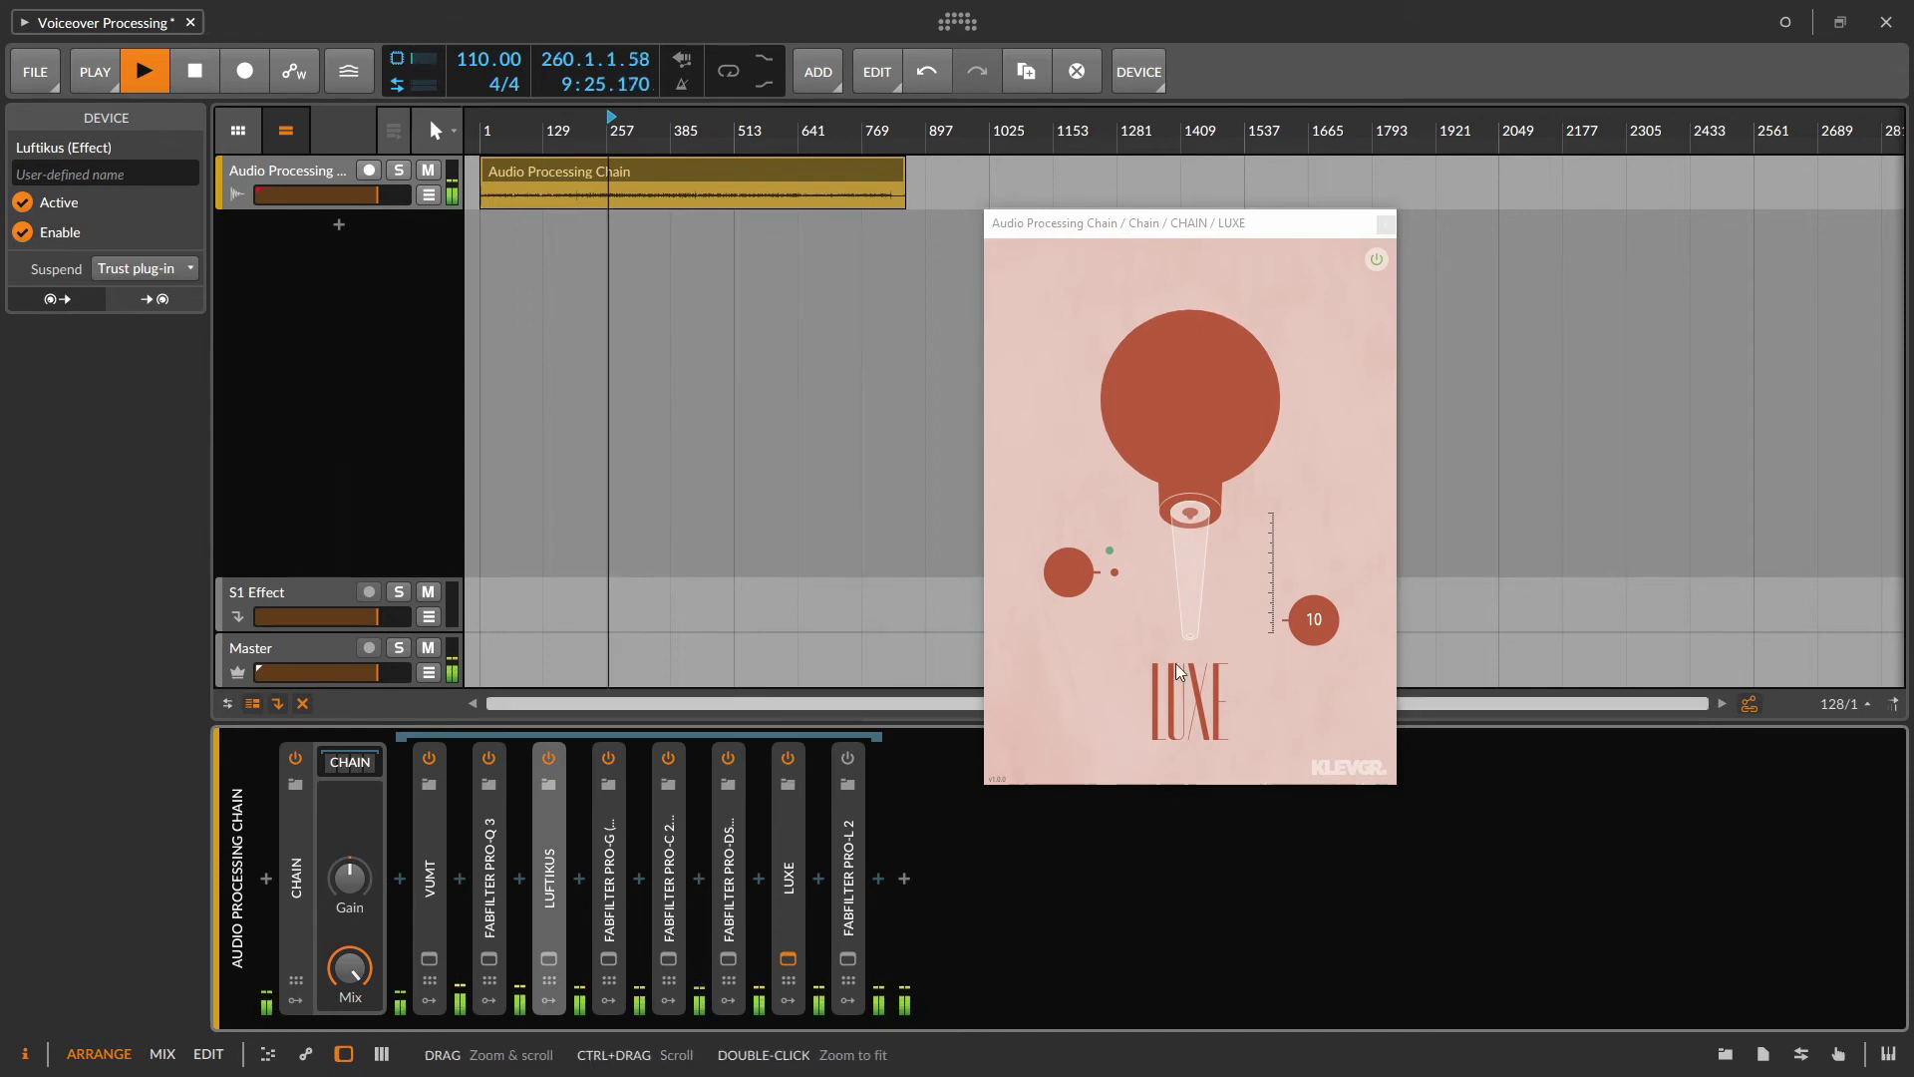
# Step: Switch Luxe to Finesse mode, try an amount of 50 against bypass, and lower the amount to 15
pyautogui.click(1100, 564)
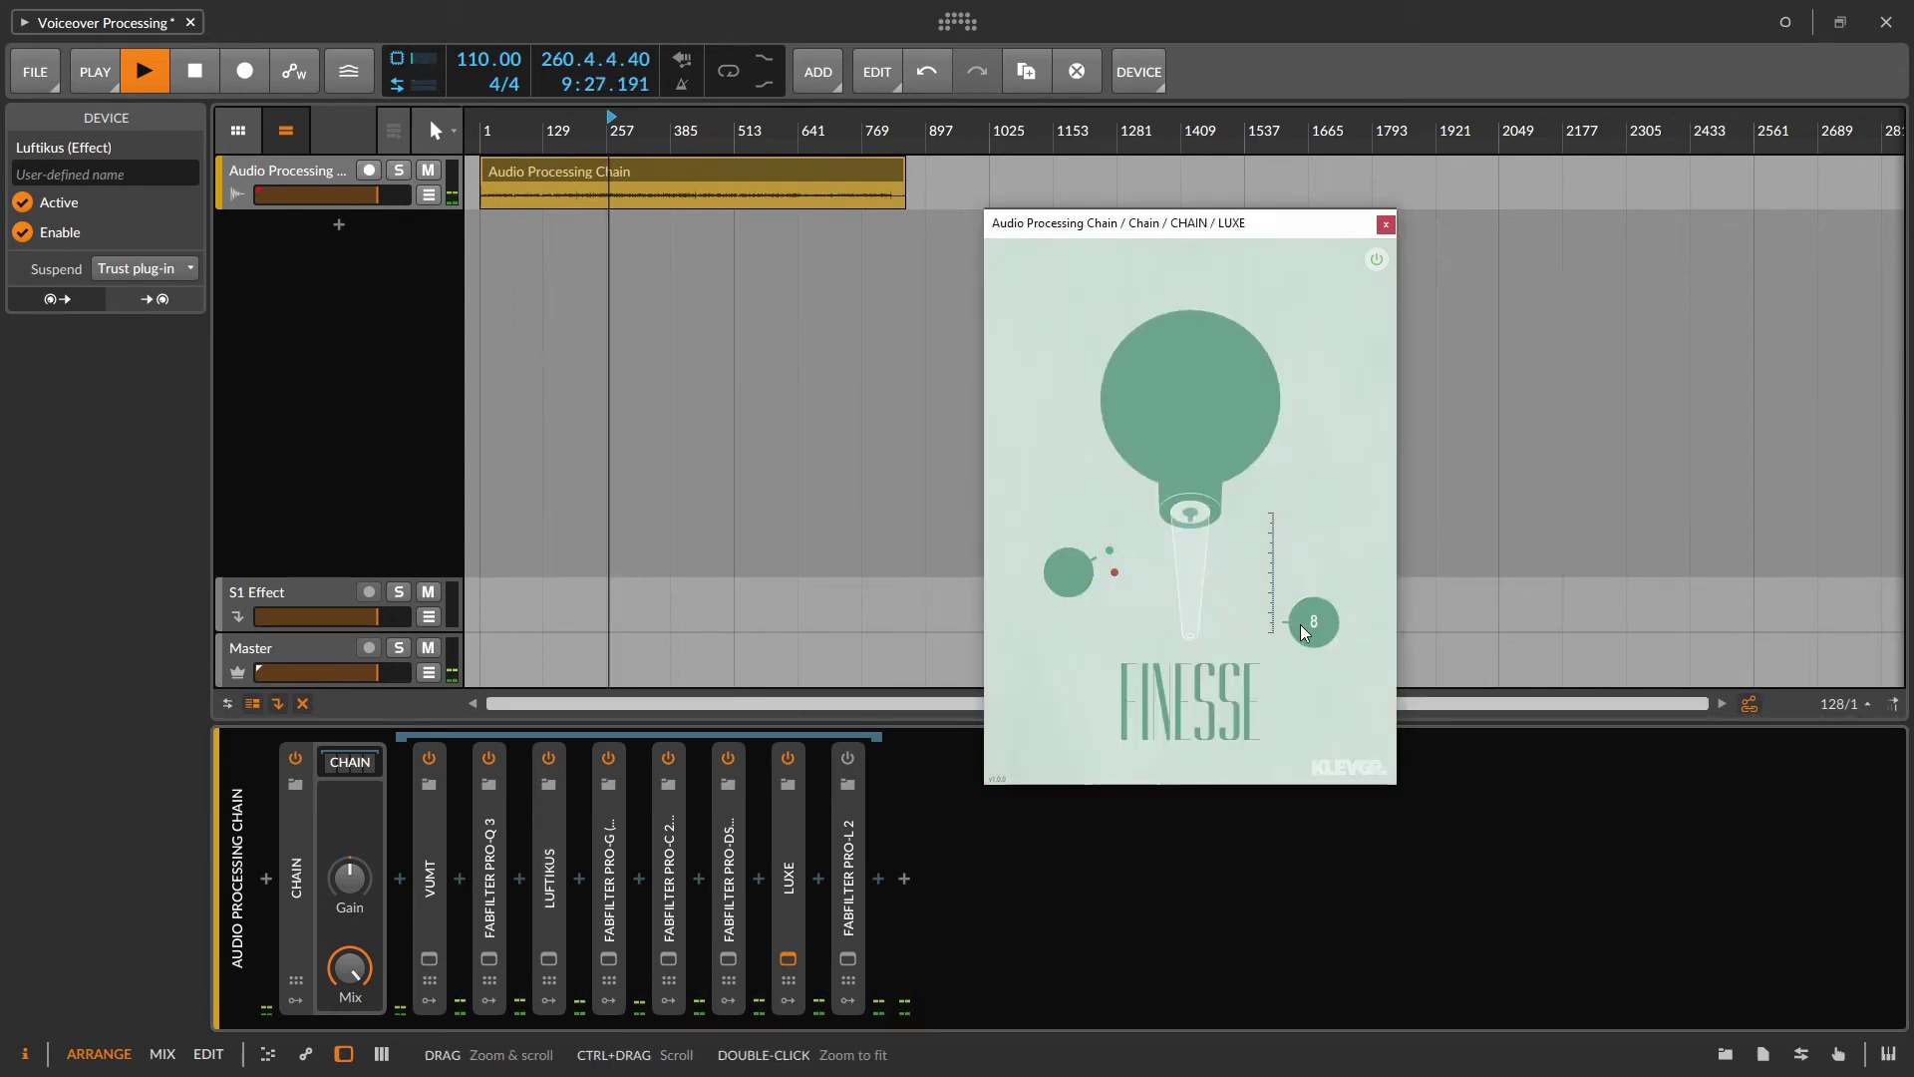
pyautogui.moveTo(1305, 628); pyautogui.dragTo(1316, 586)
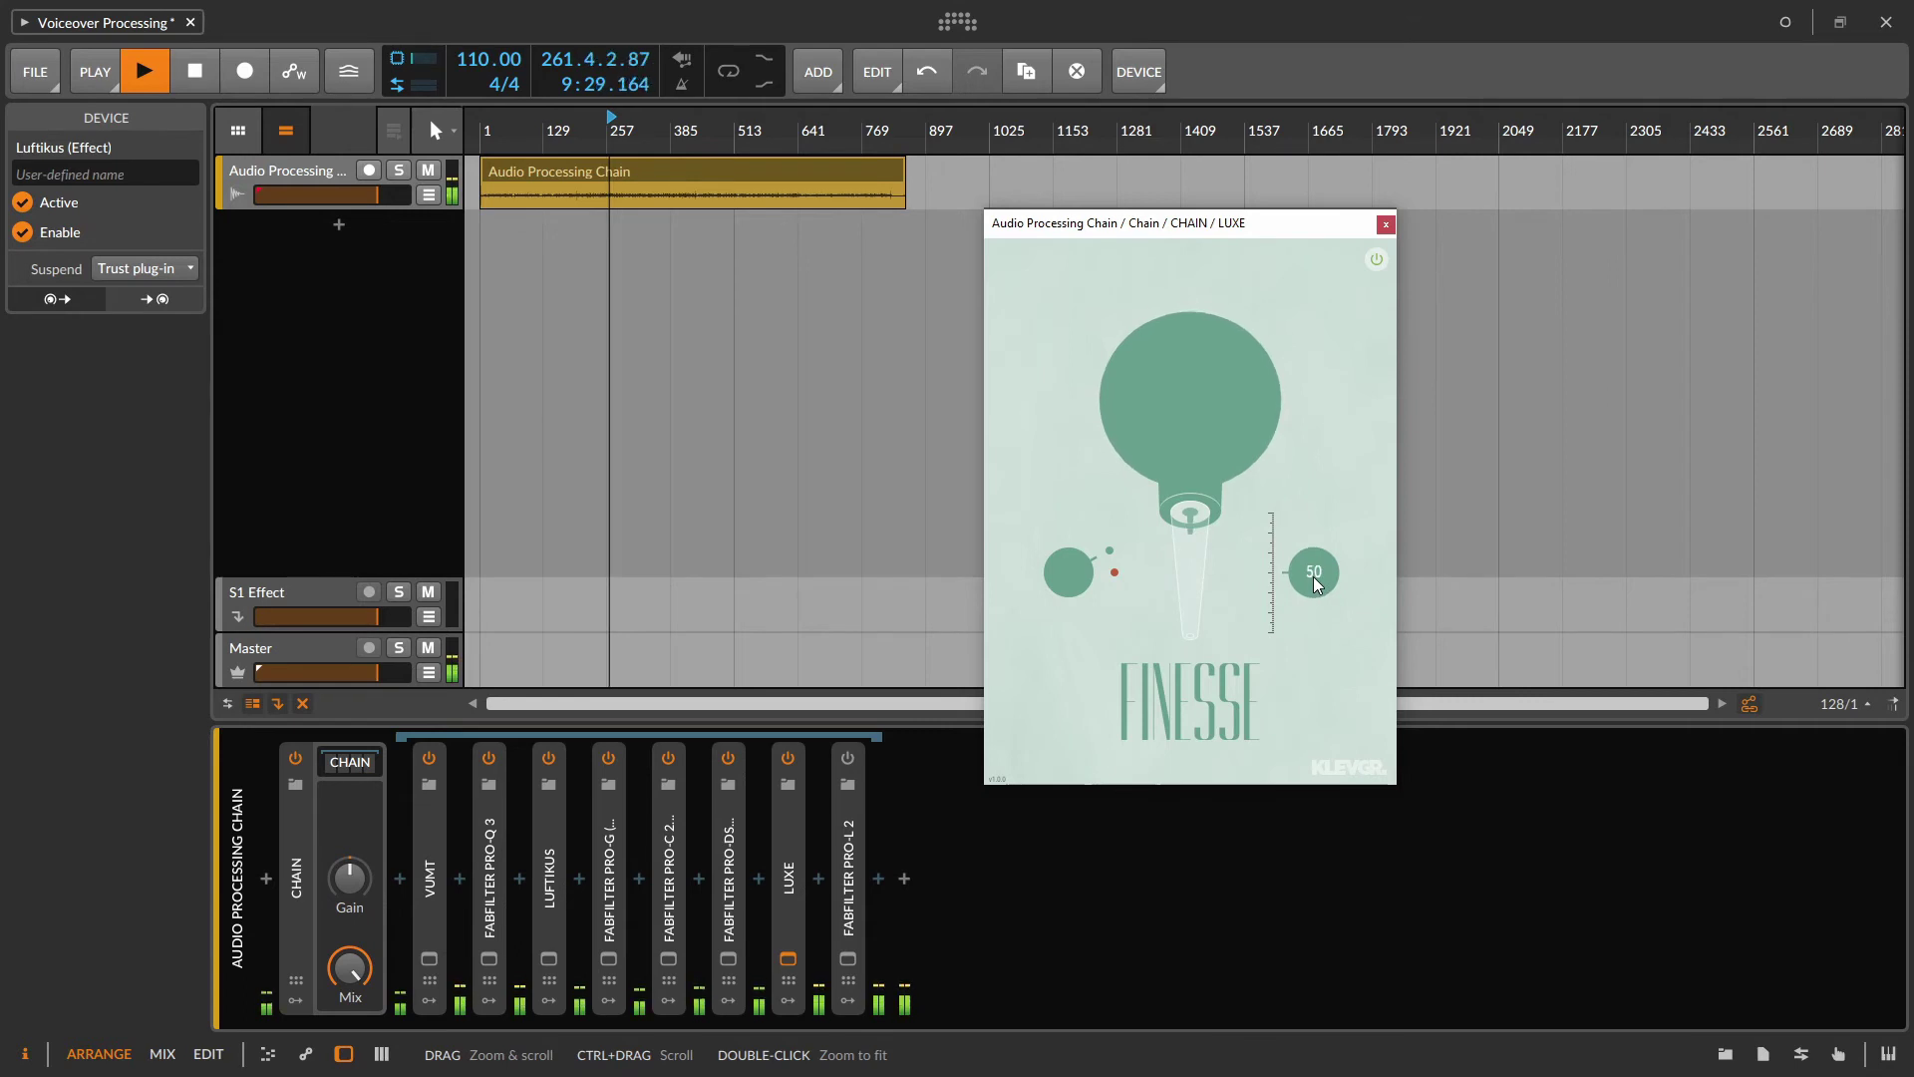
pyautogui.click(783, 758)
pyautogui.click(782, 756)
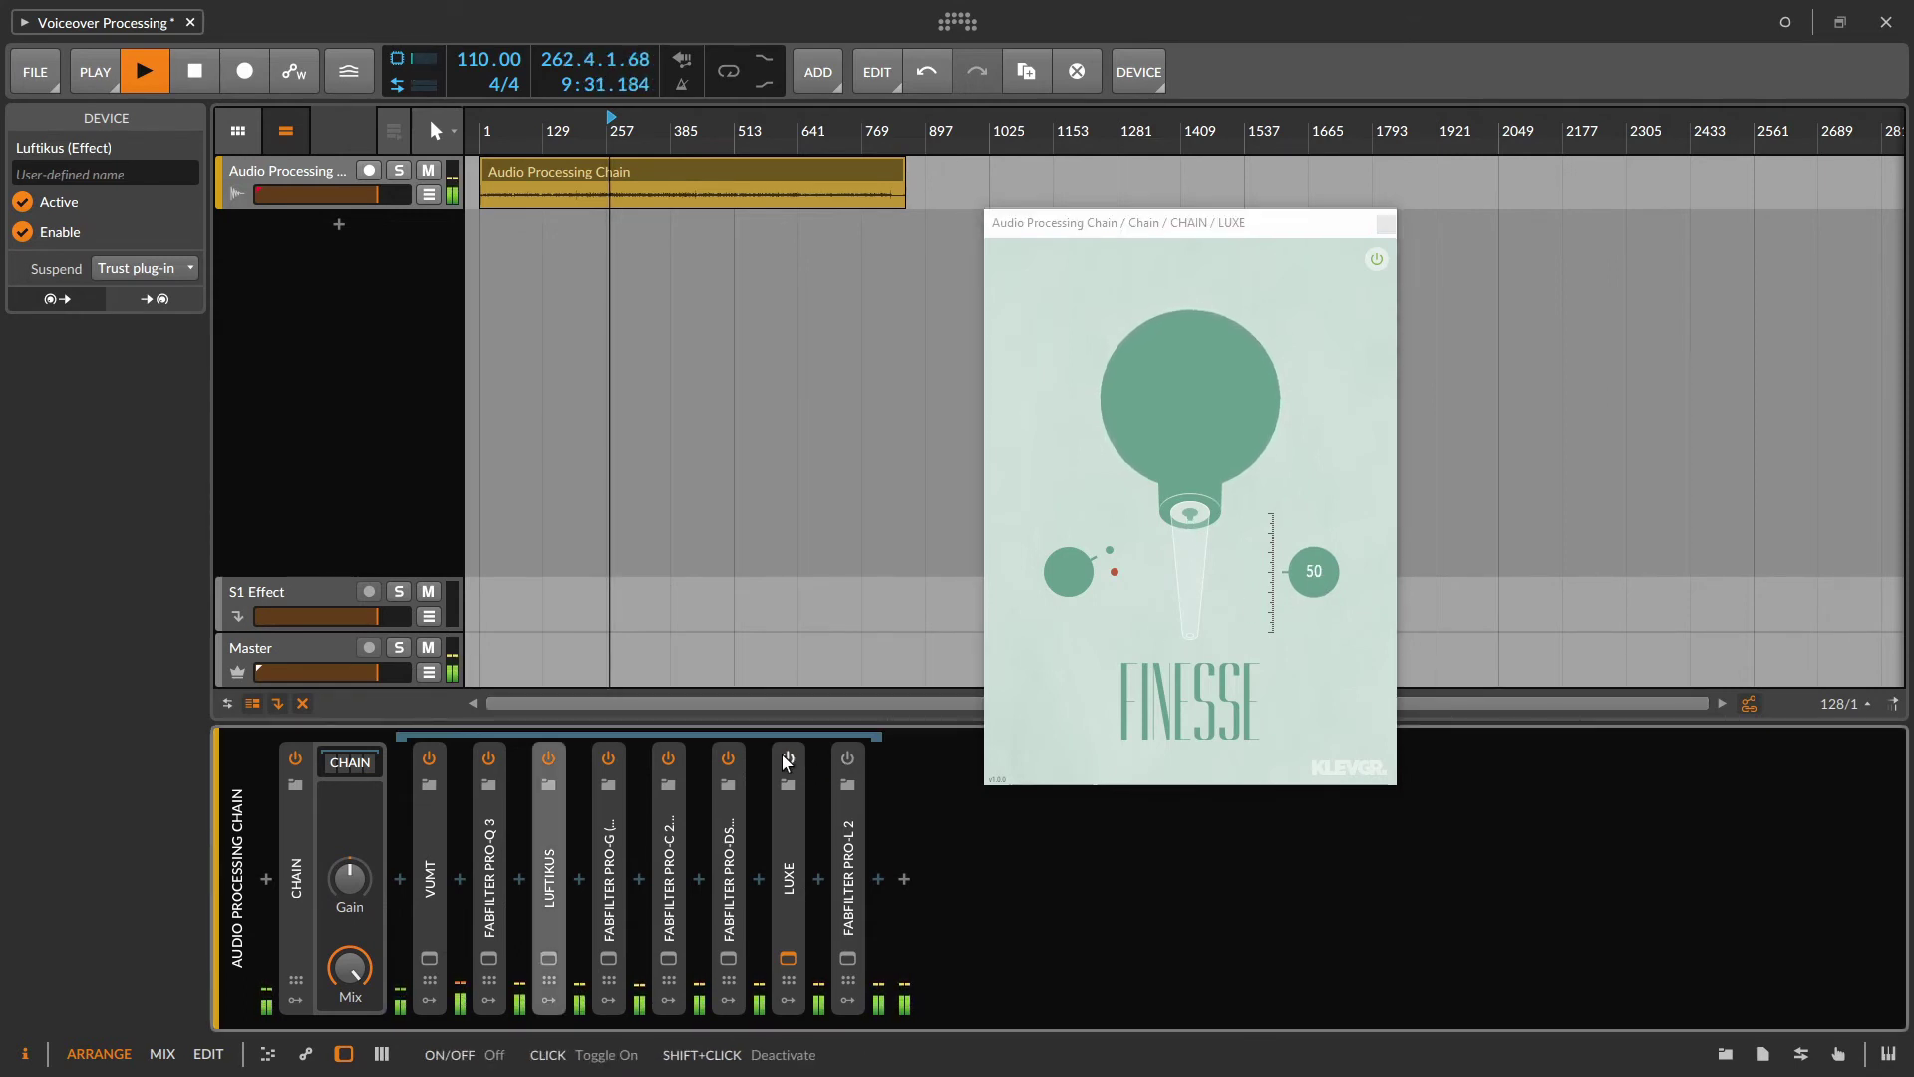
pyautogui.moveTo(1333, 581); pyautogui.dragTo(1320, 637)
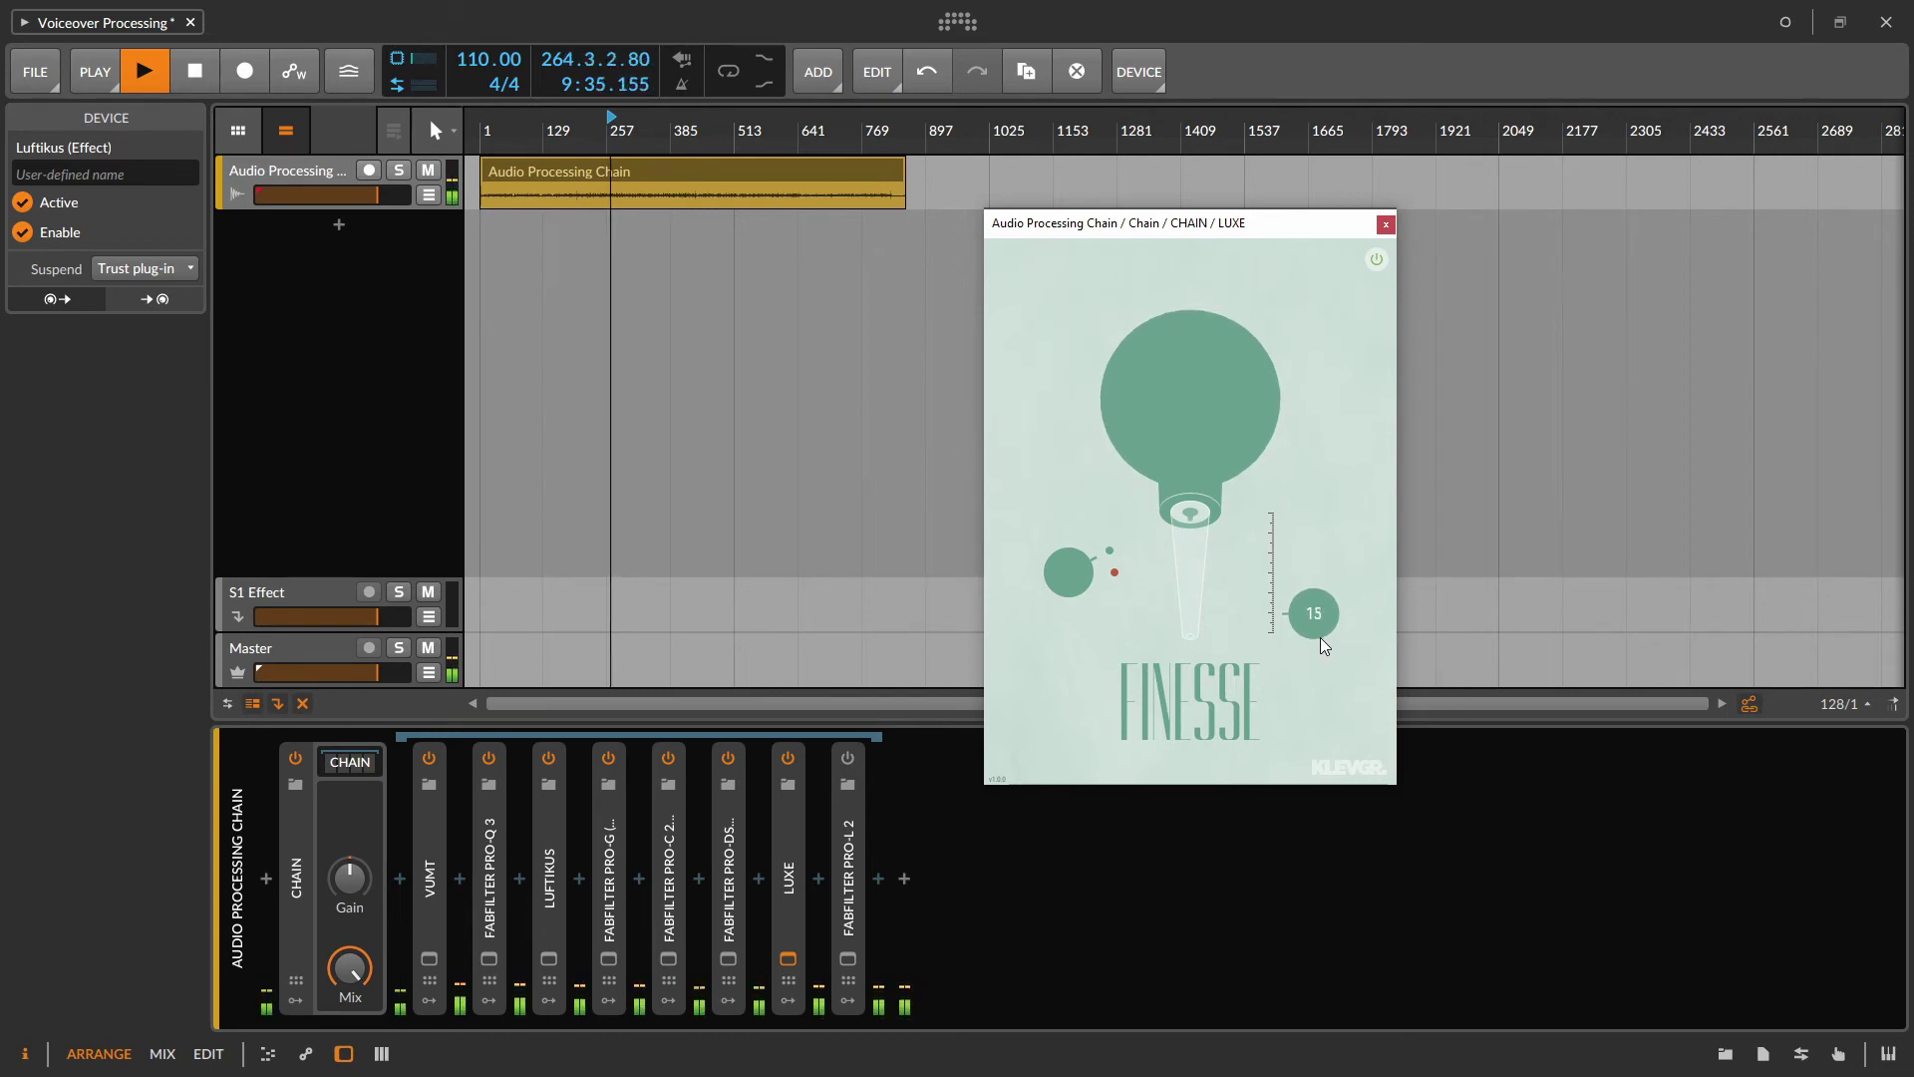
# Step: Compare the plug-in's Luxe and Finesse modes during playback and try its own power switch
pyautogui.click(1067, 572)
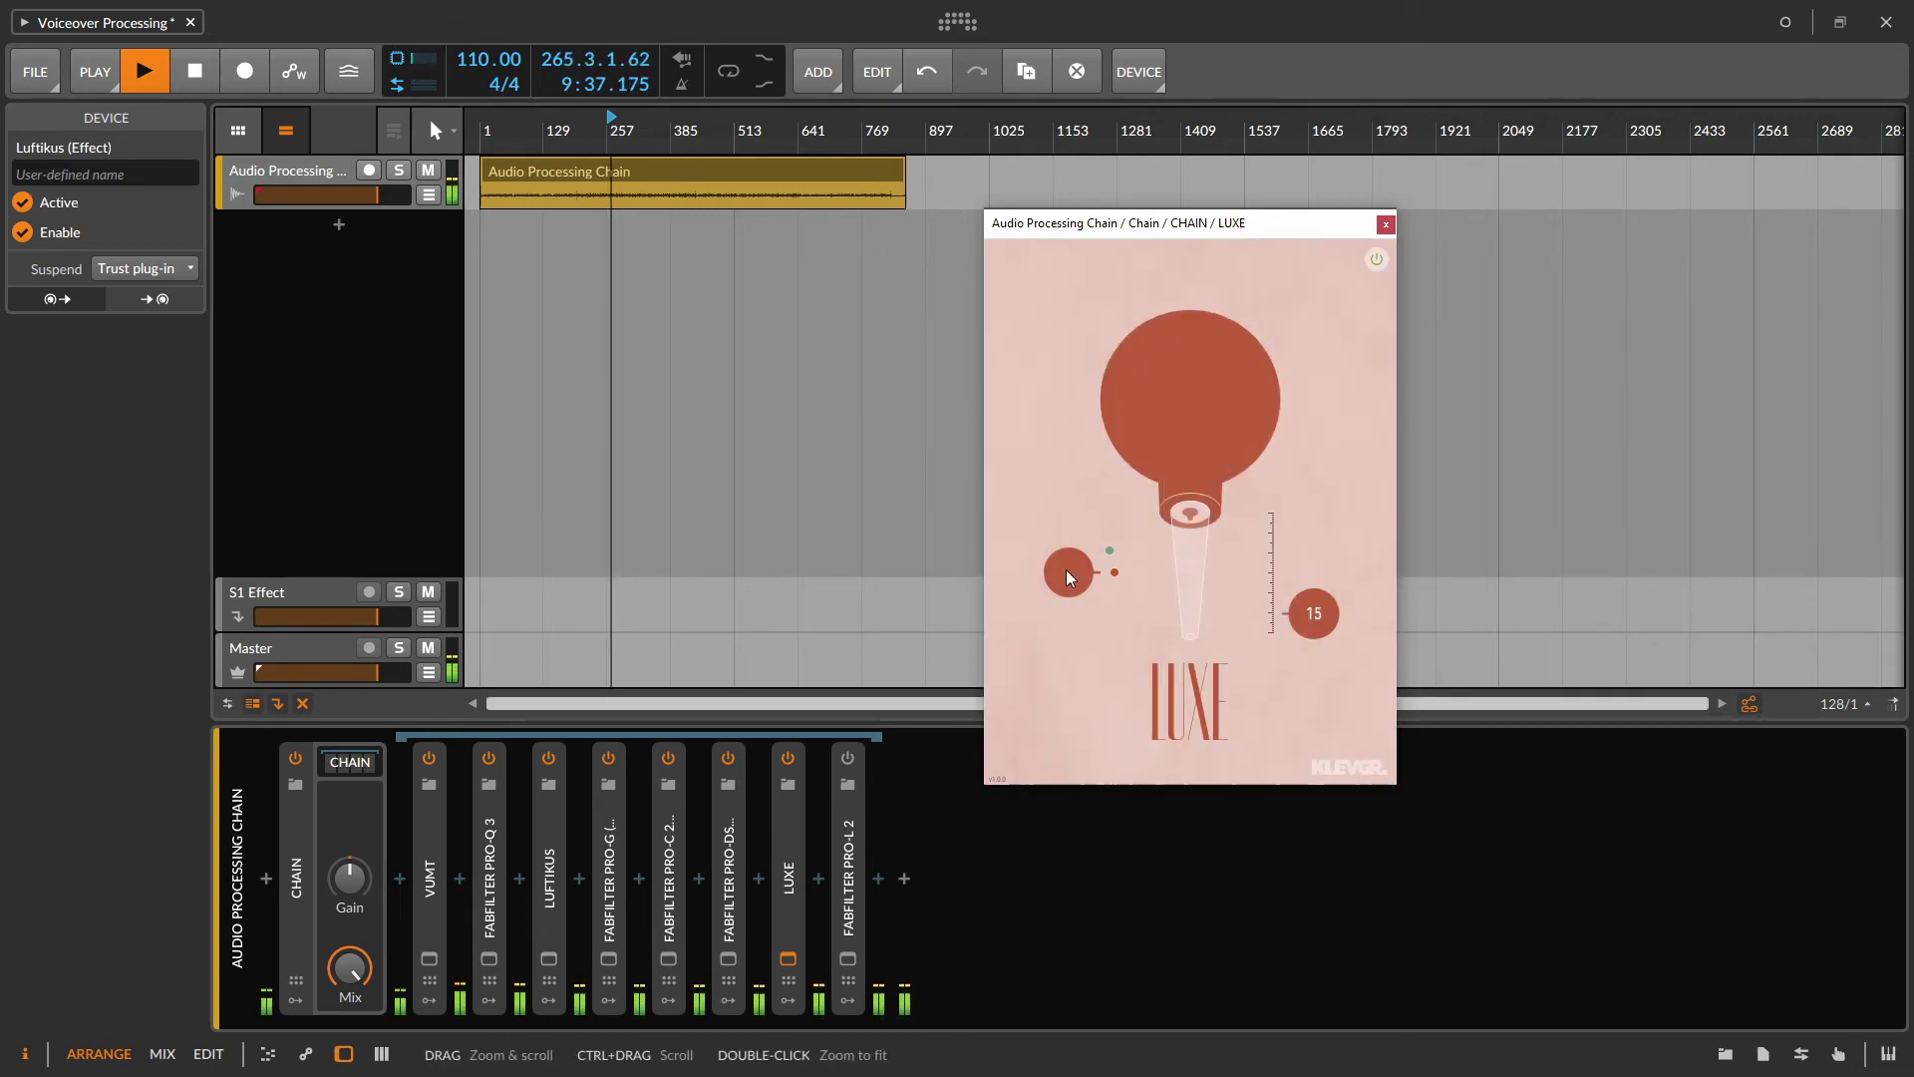
pyautogui.click(1067, 571)
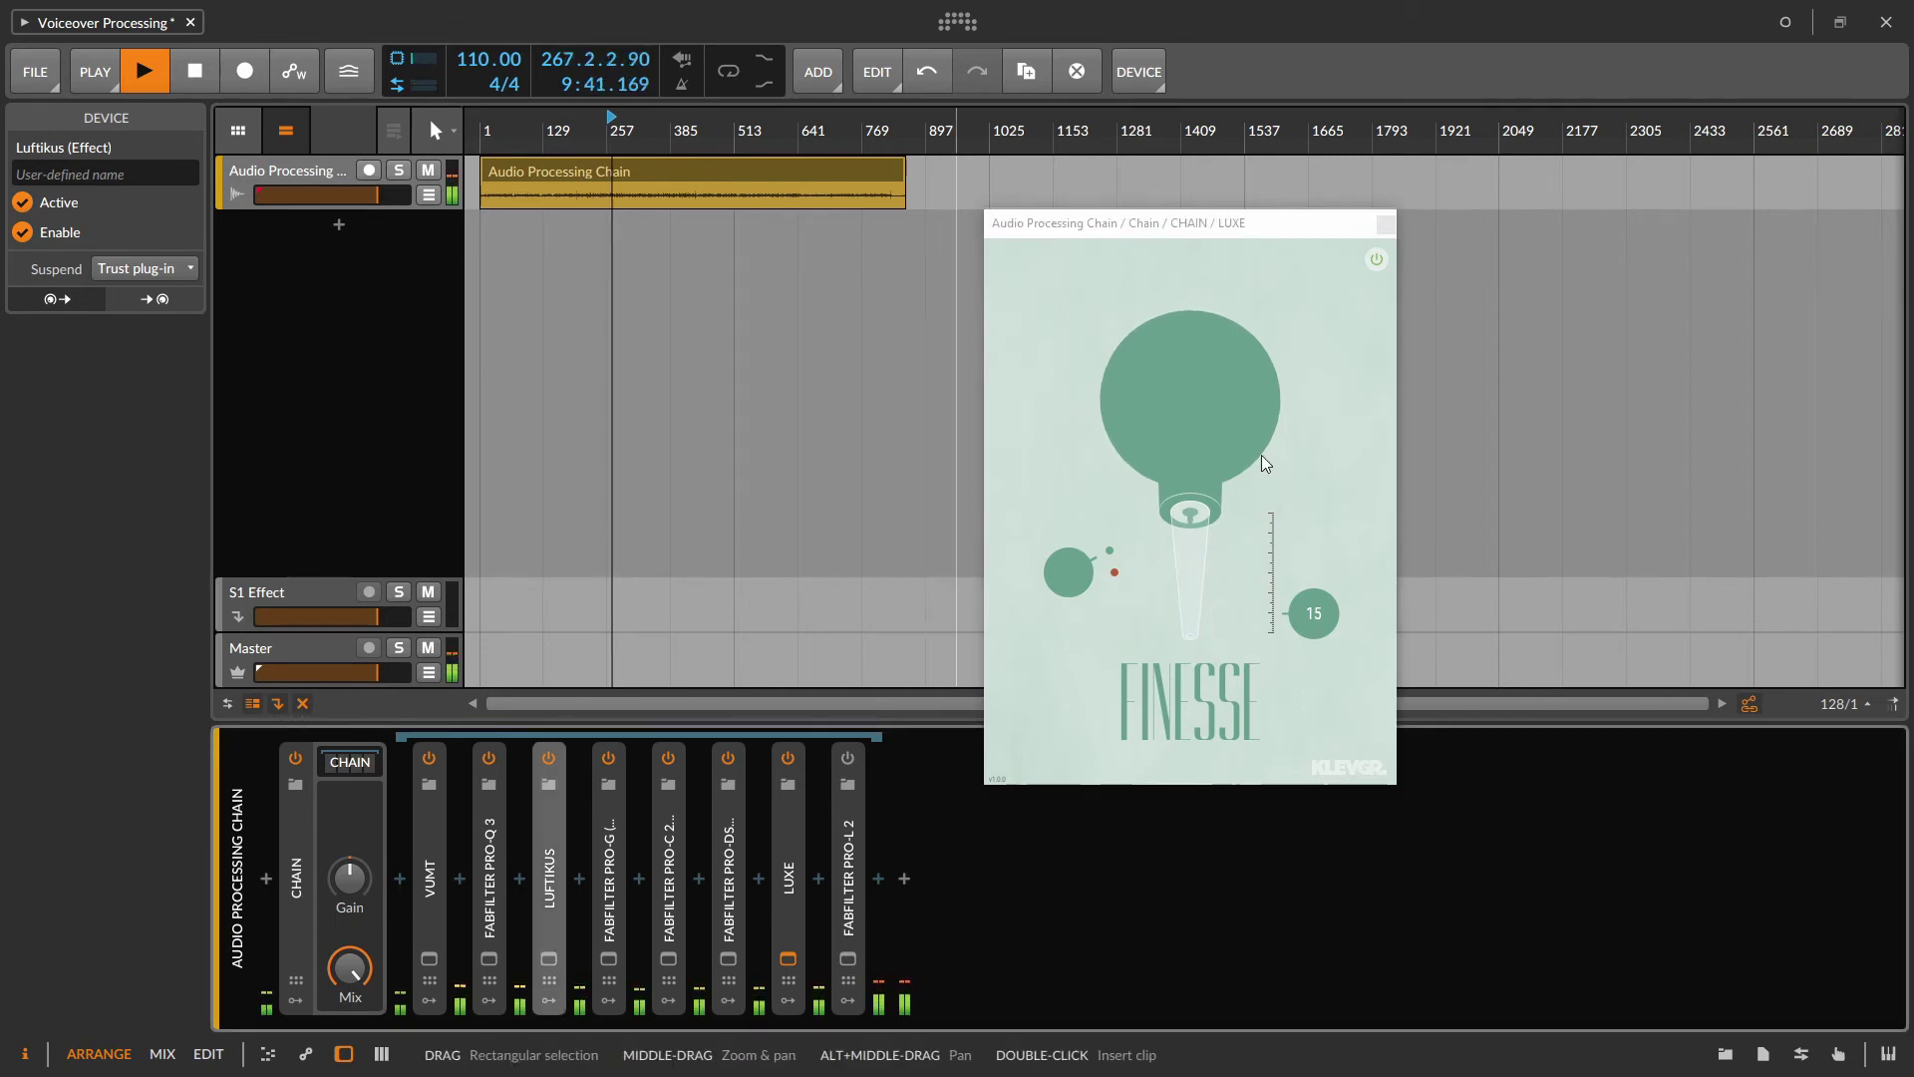
pyautogui.click(1380, 262)
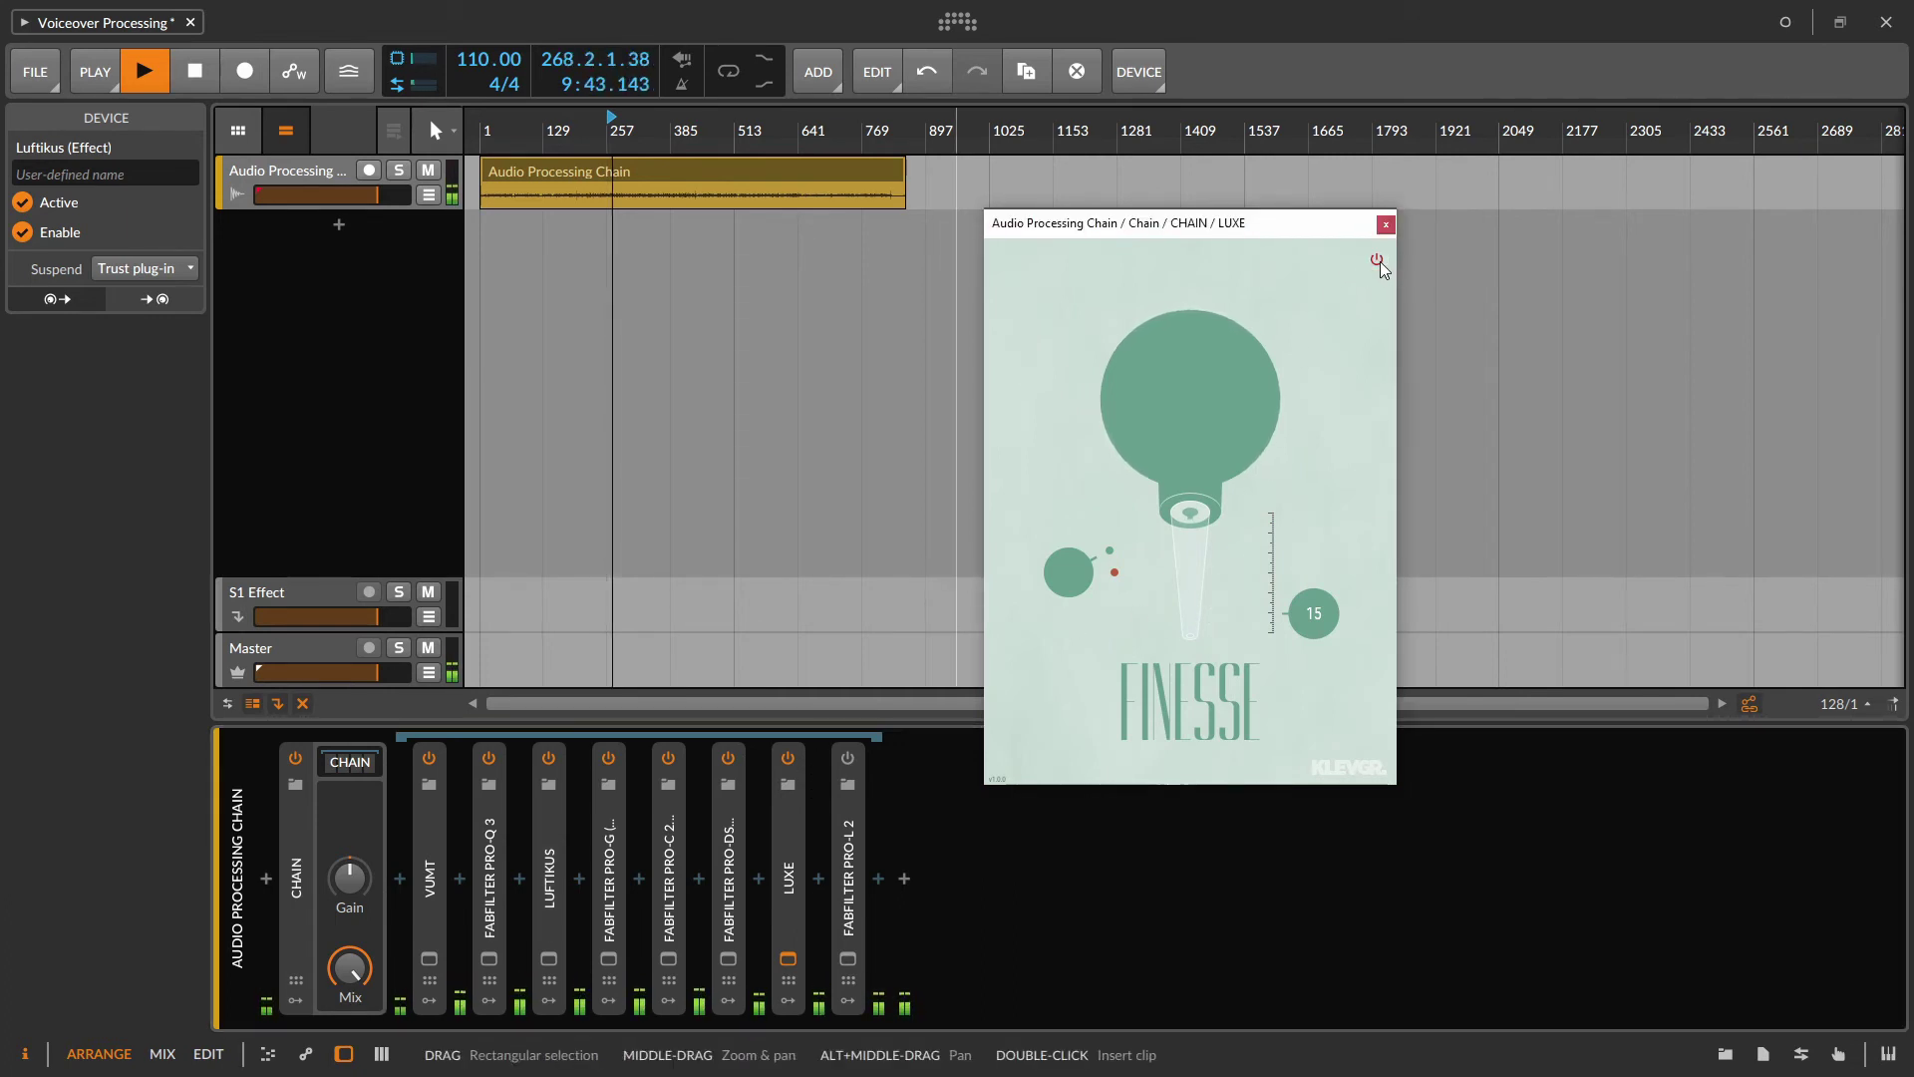
# Step: Close the Luxe window, stop playback, and delete Luxe from the device chain
pyautogui.click(1386, 225)
pyautogui.press('space')
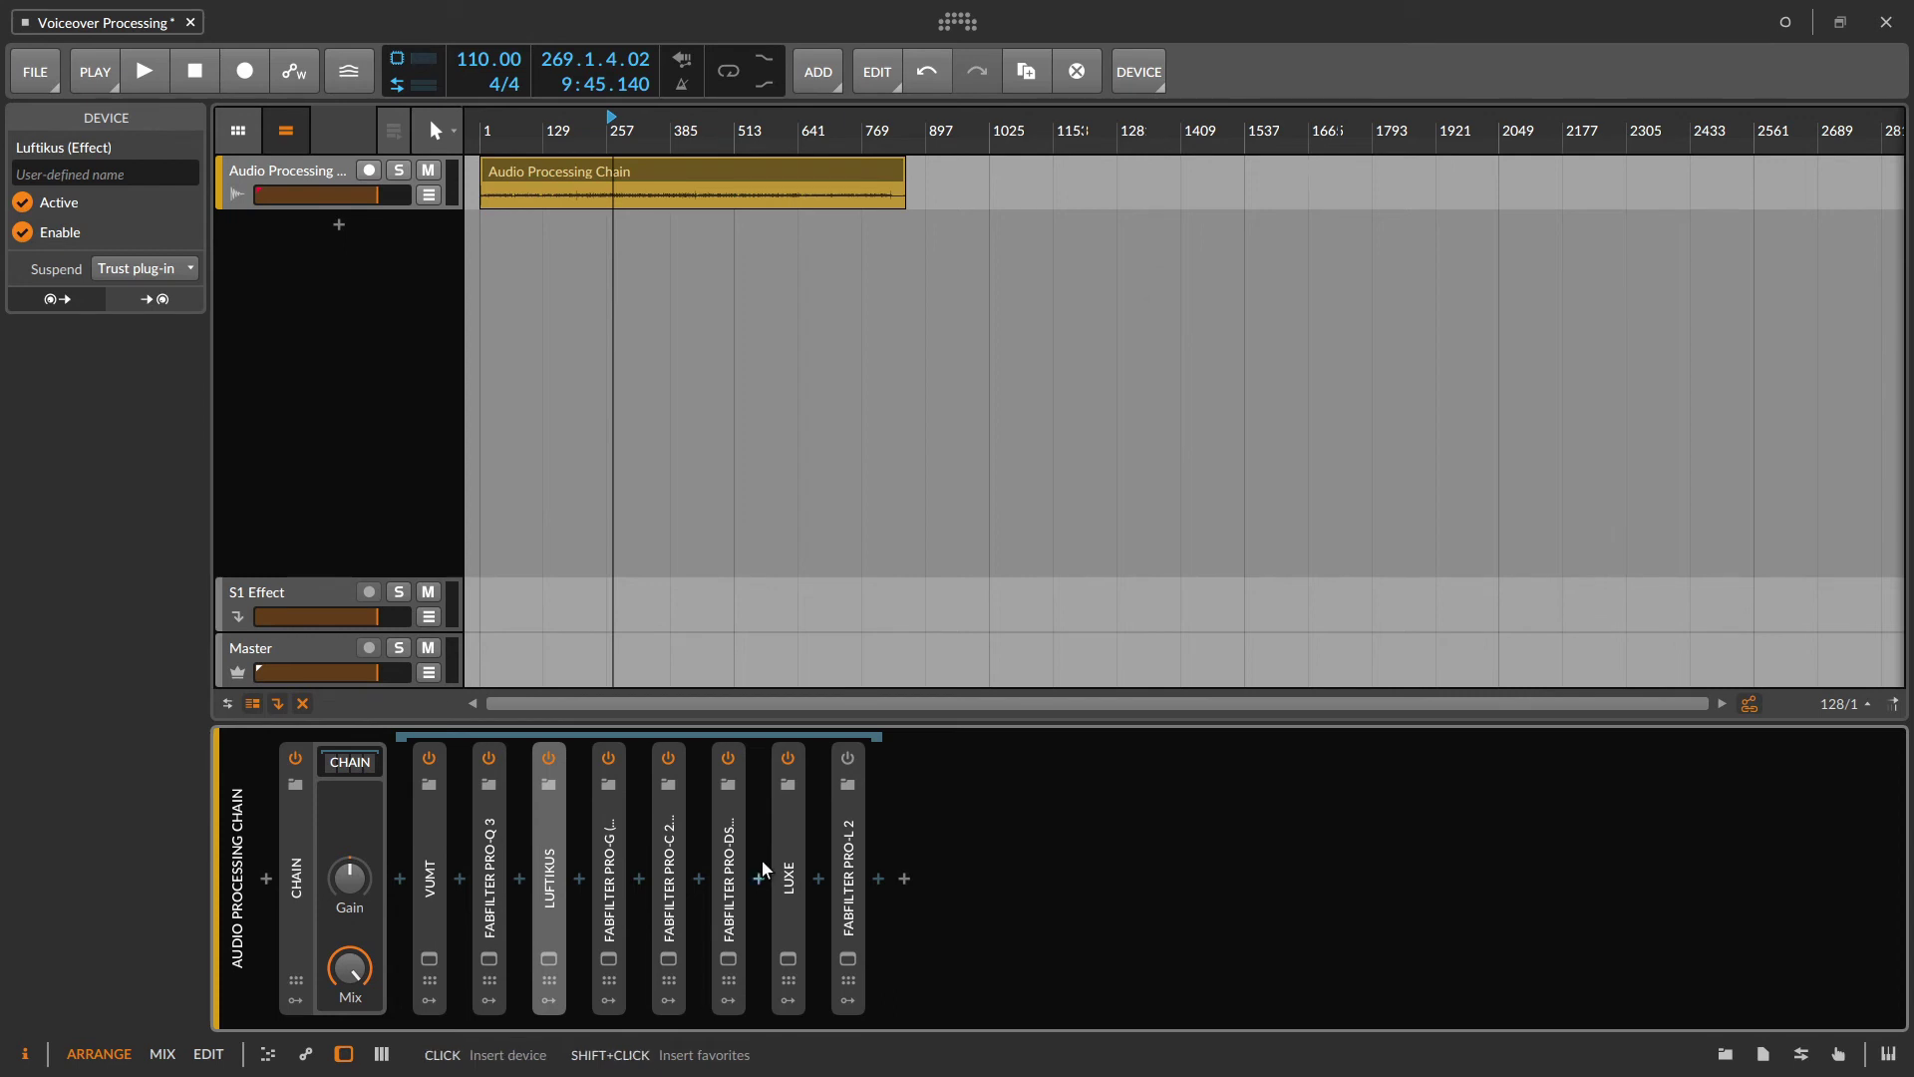
pyautogui.click(784, 867)
pyautogui.press('Delete')
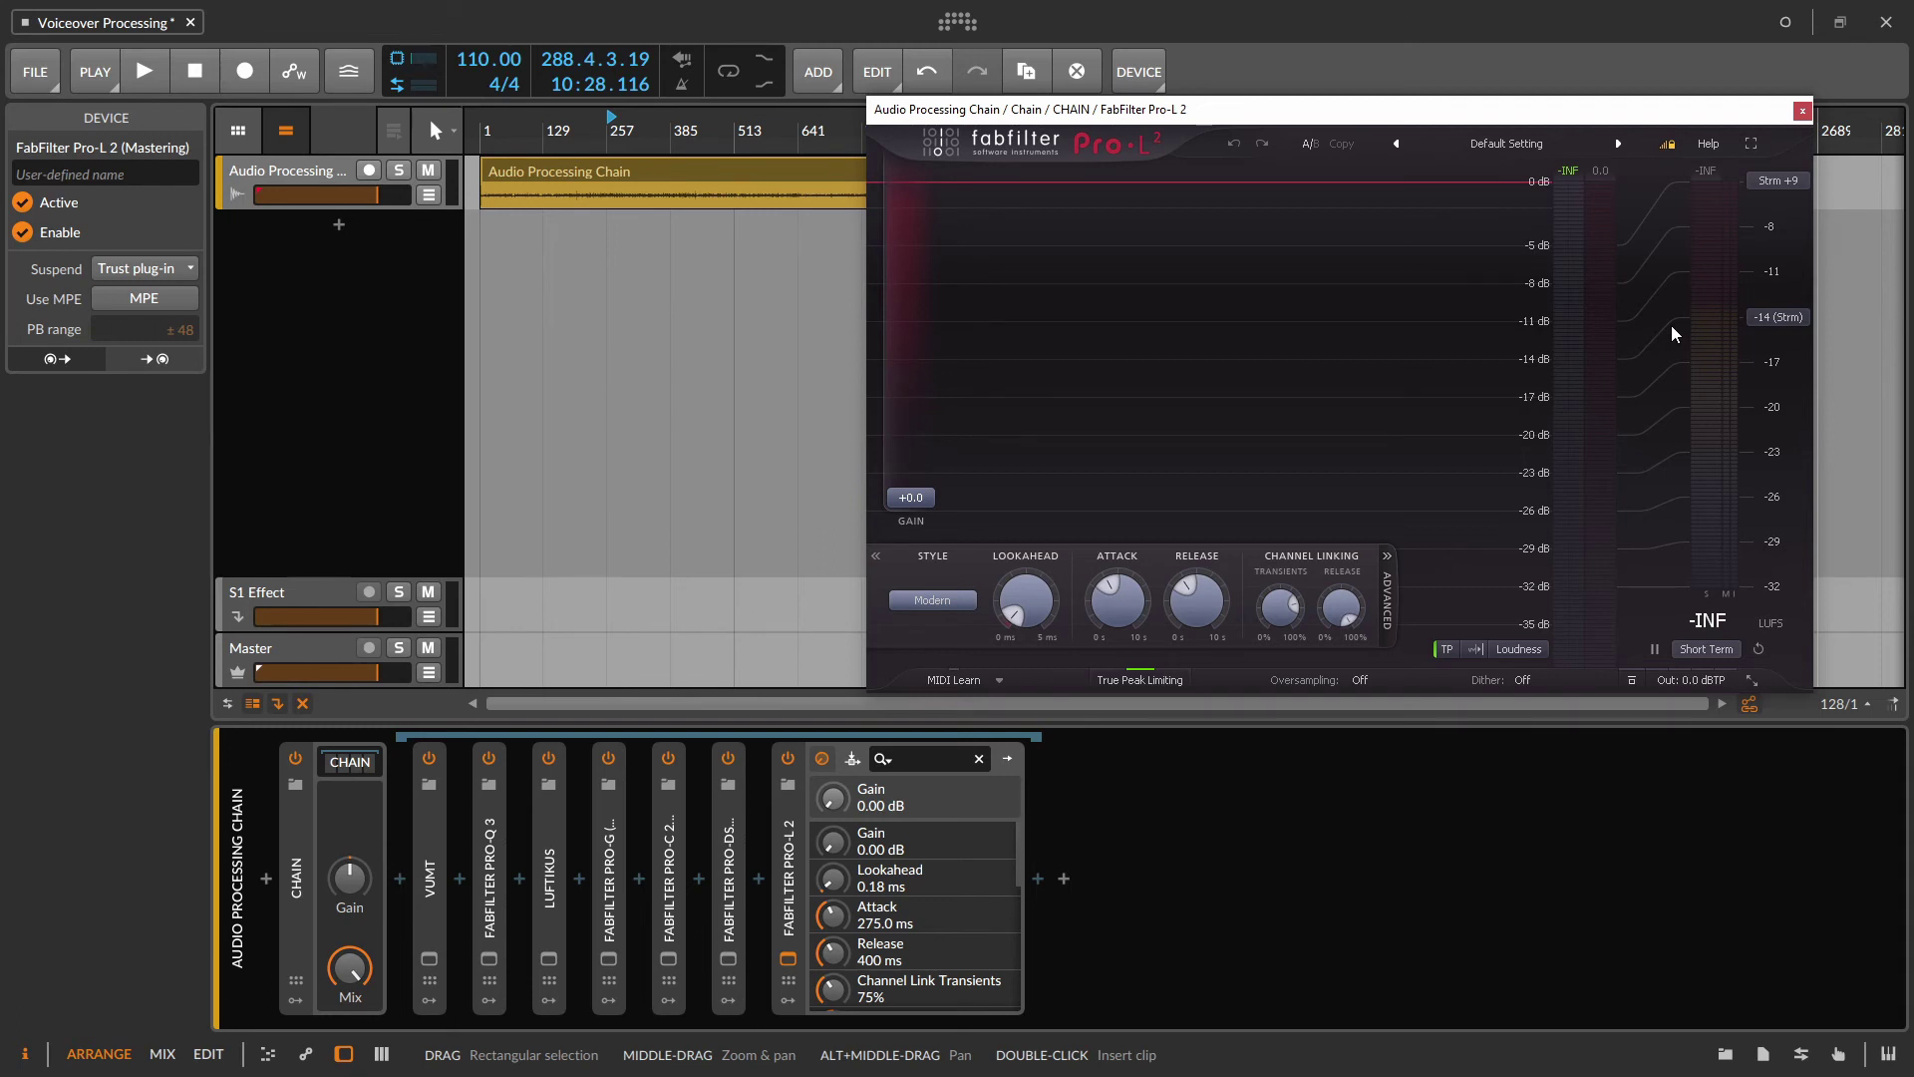
# Step: Load Pro-L 2's "Podcasts & Broadcast Voiceovers" preset from the Safe category and lower its output level to -0.3 dBTP
pyautogui.click(1504, 142)
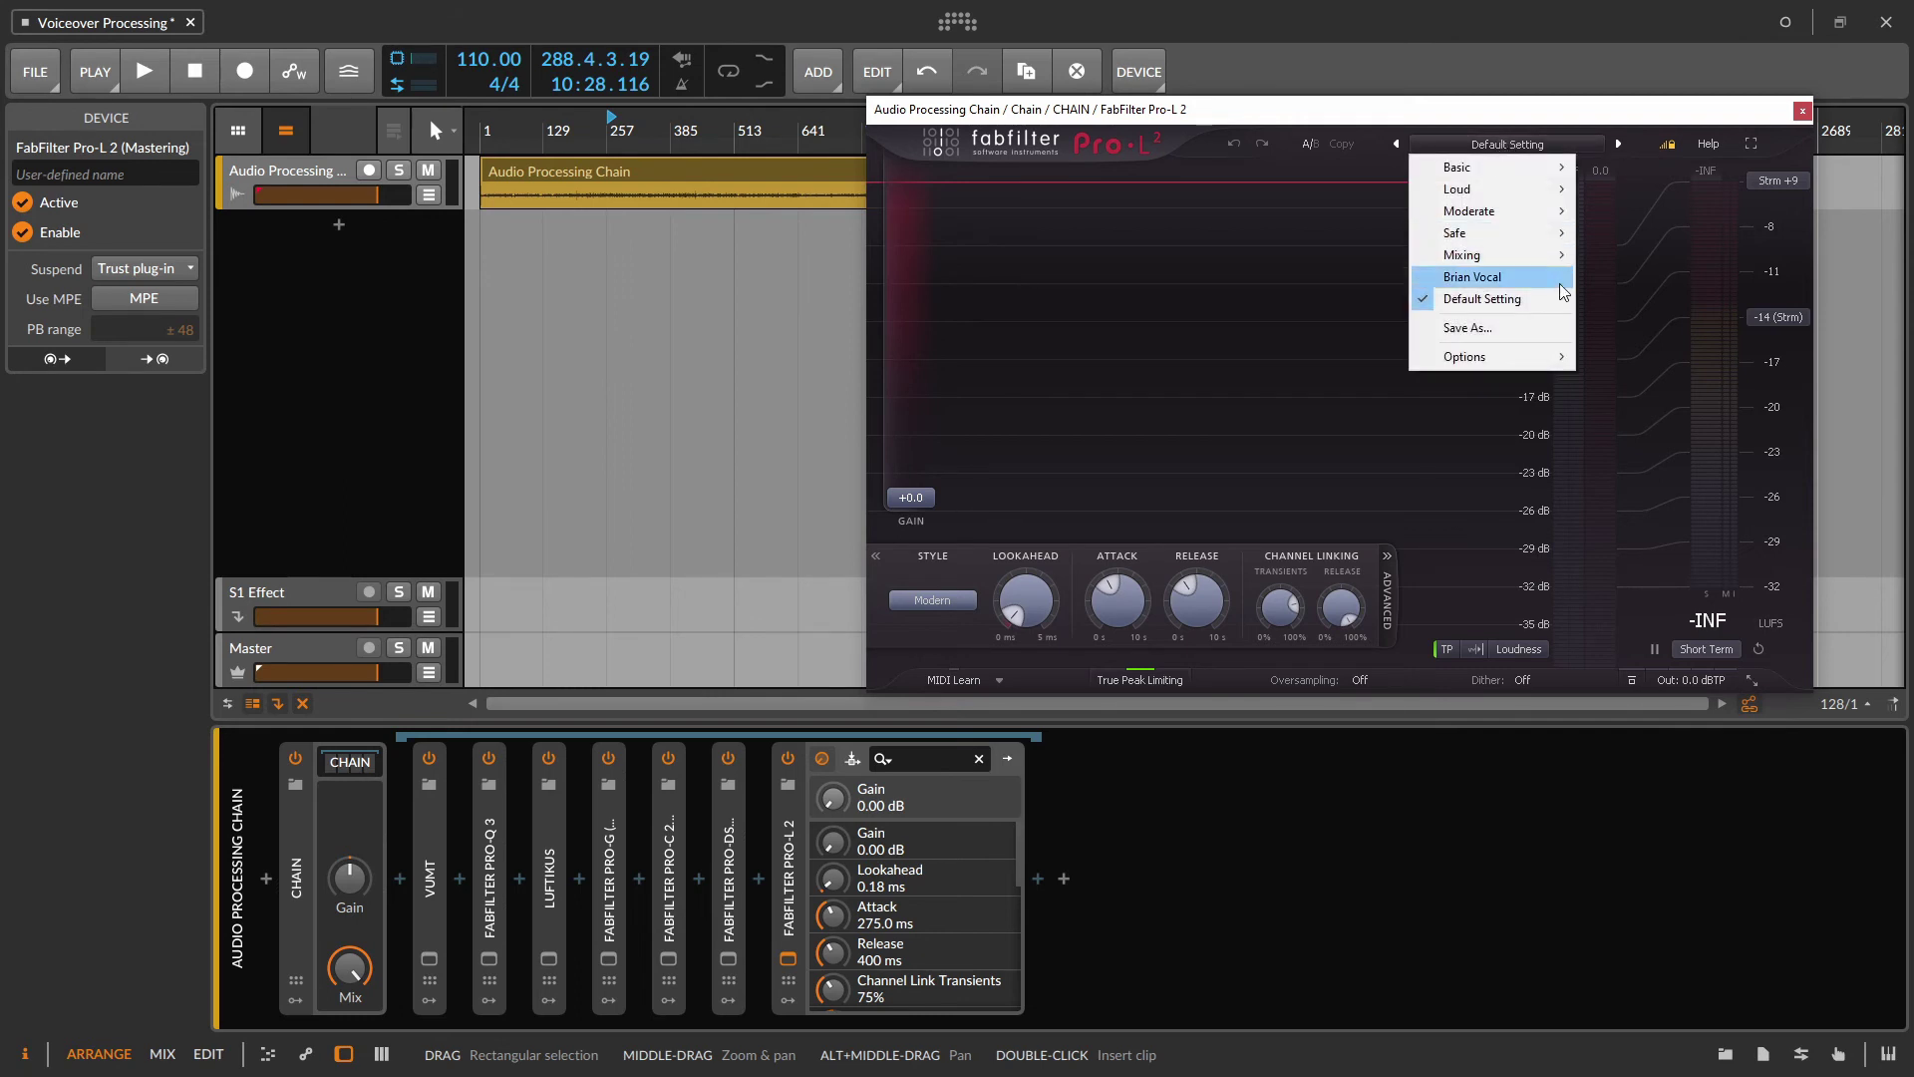
pyautogui.moveTo(1551, 236)
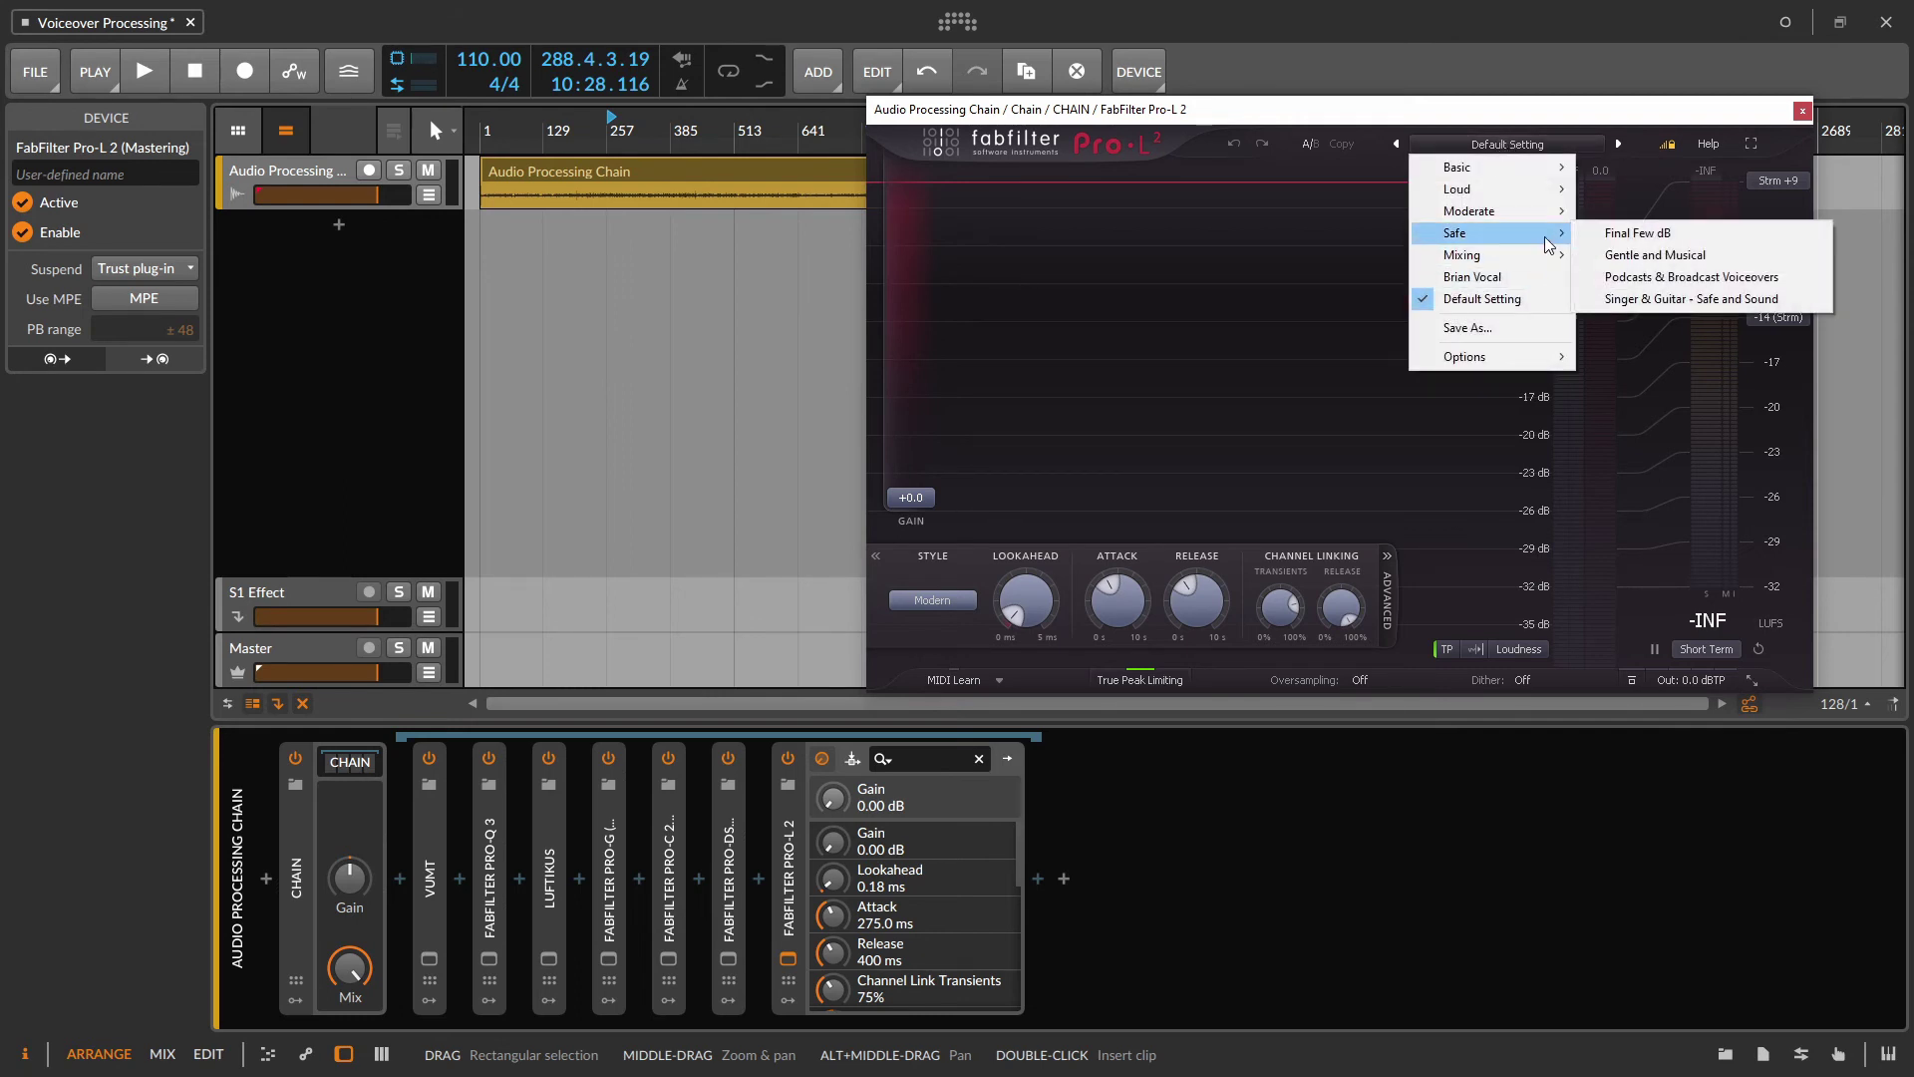
pyautogui.click(1695, 279)
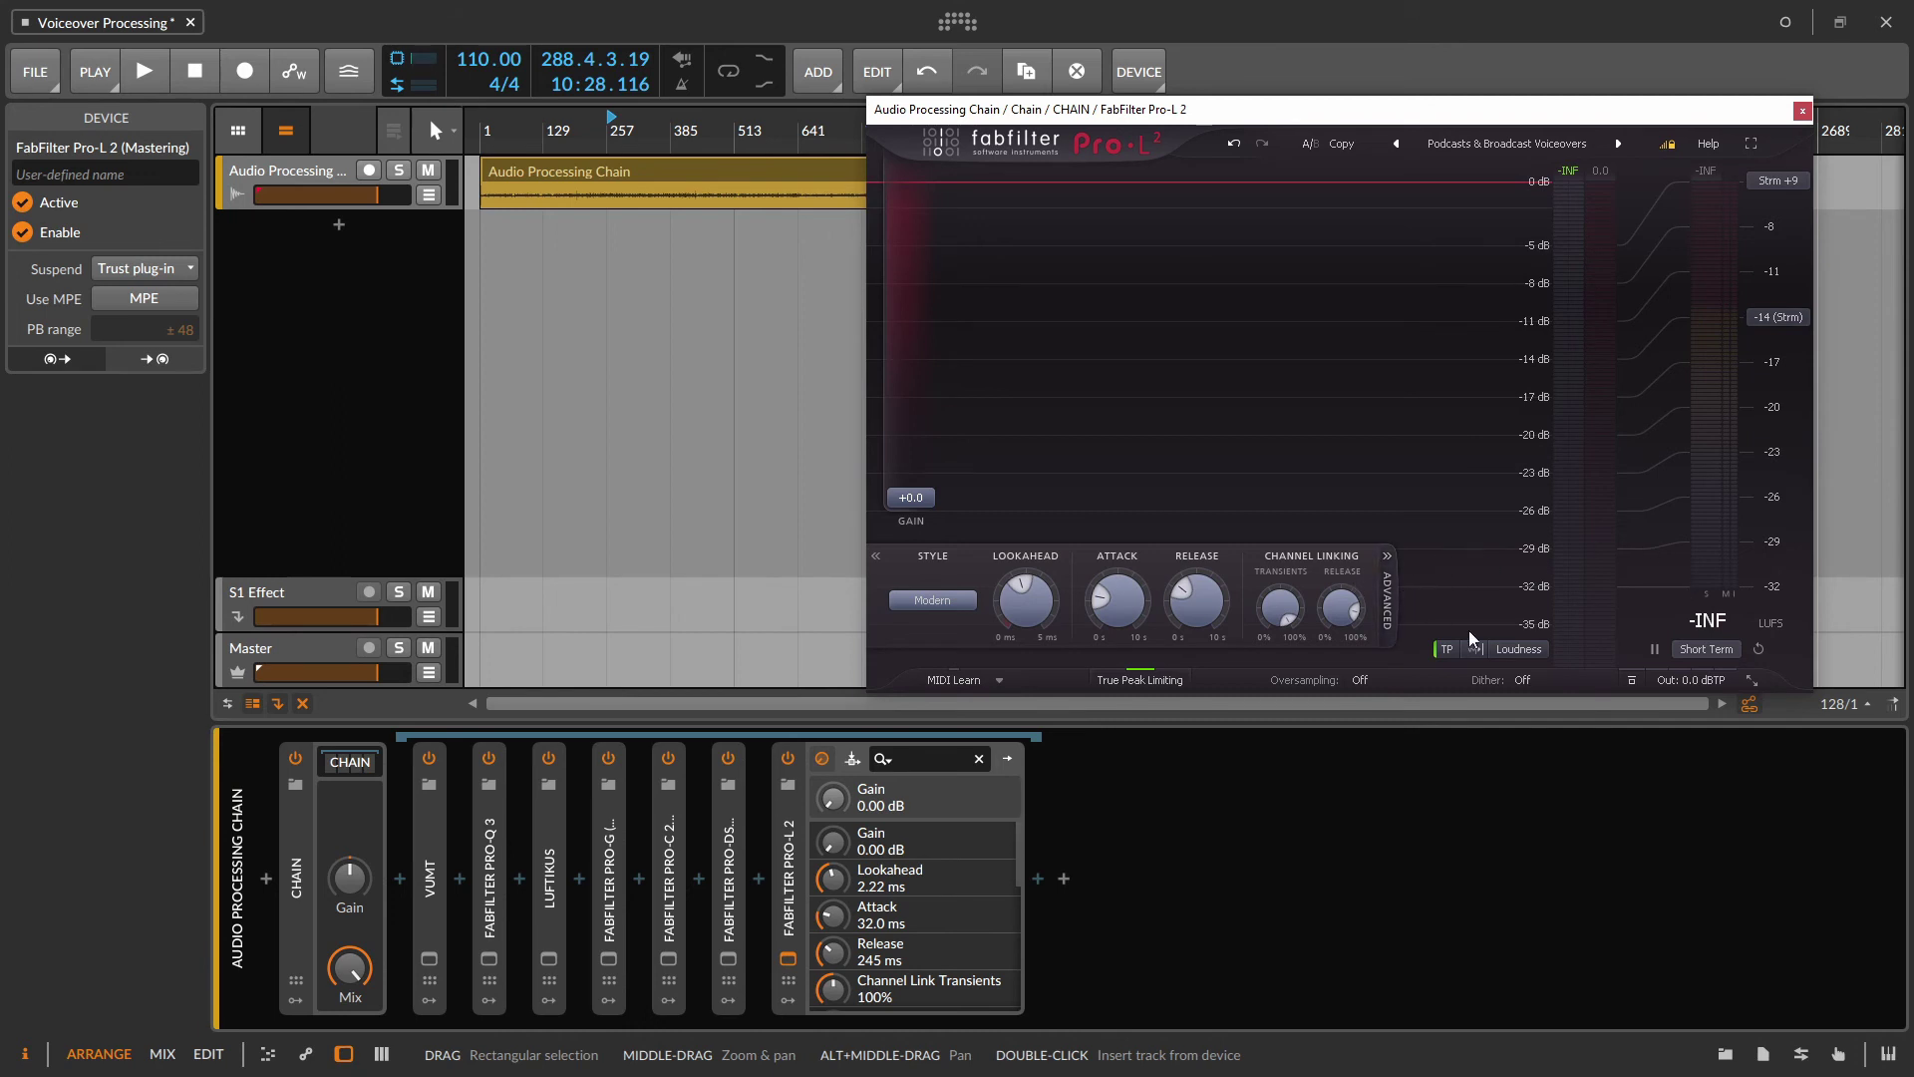
pyautogui.moveTo(1679, 680)
pyautogui.click(1701, 629)
pyautogui.moveTo(1703, 631); pyautogui.dragTo(1744, 598)
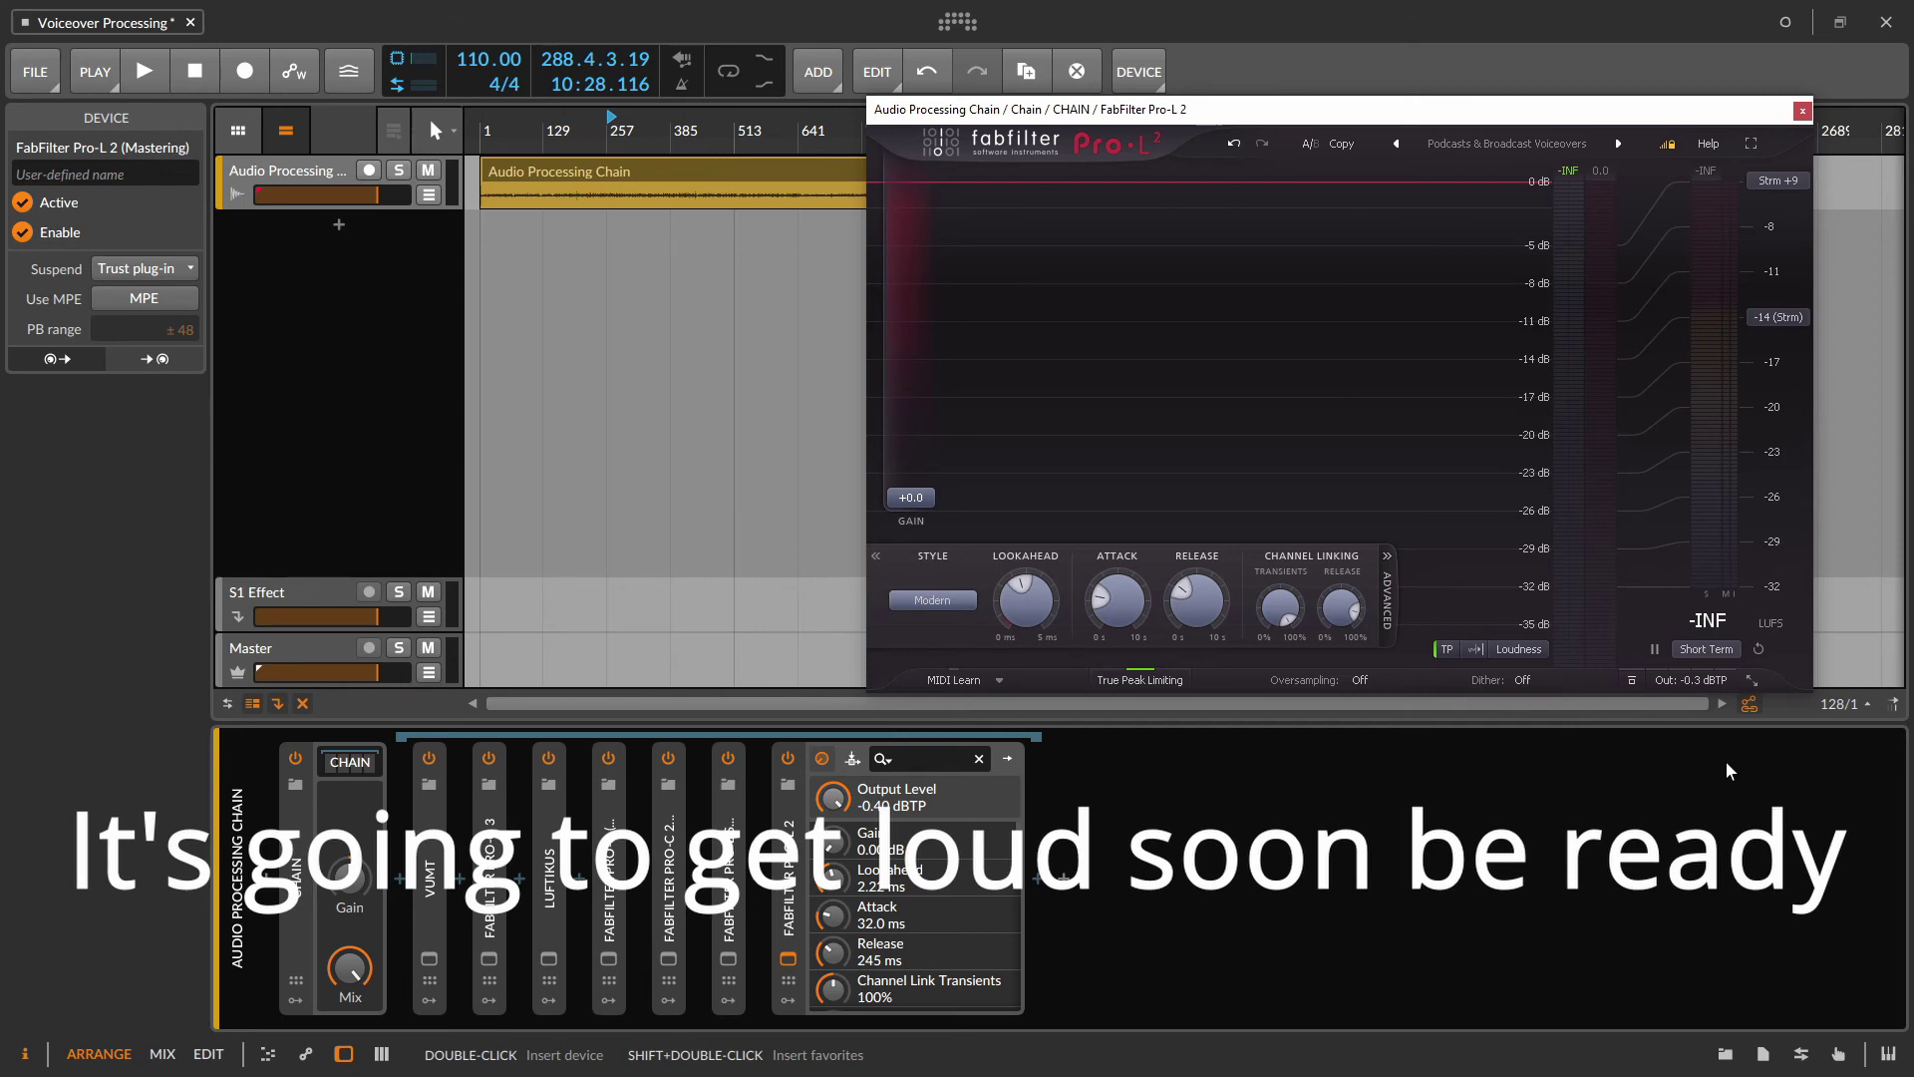
pyautogui.moveTo(1714, 687)
pyautogui.moveTo(1702, 625)
# Step: Play the track, raise Pro-L 2's gain to about +15.5 dB, and close the limiter window
pyautogui.press('space')
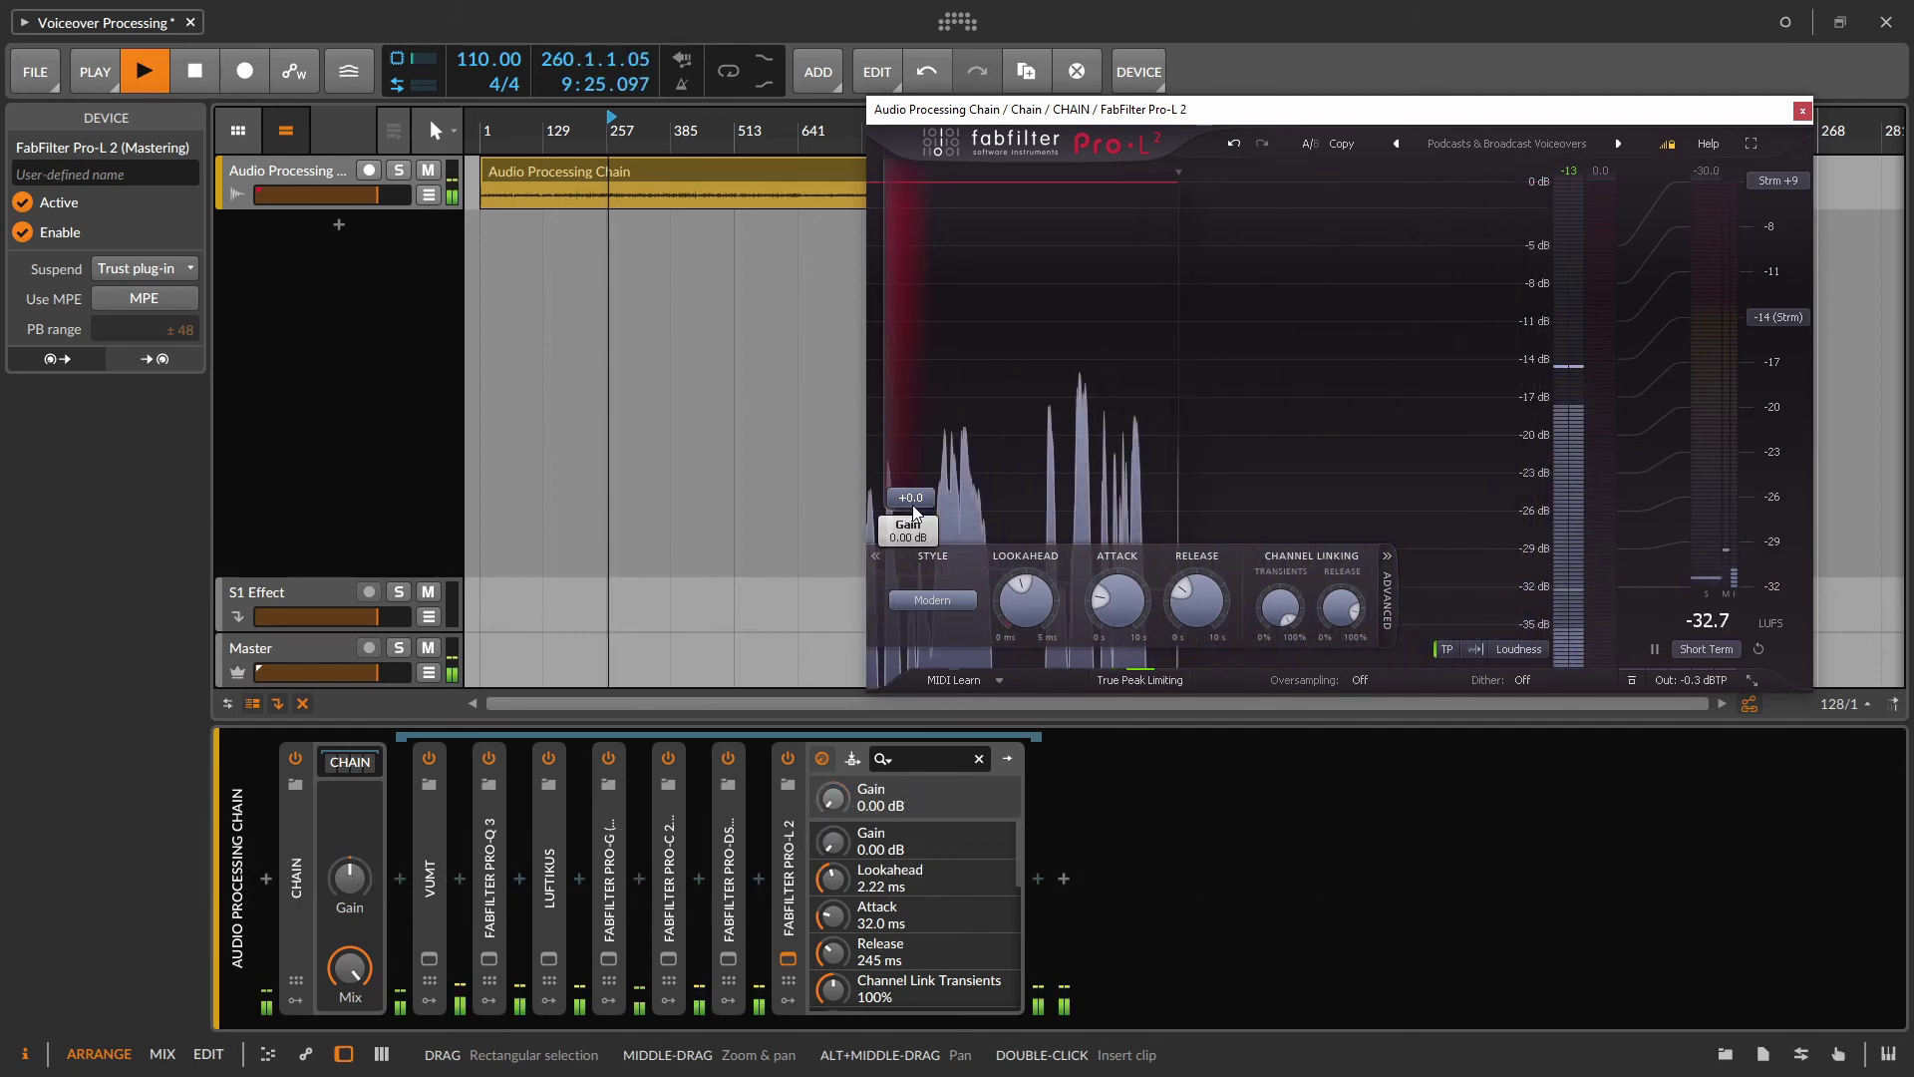
pyautogui.moveTo(913, 510); pyautogui.dragTo(1007, 344)
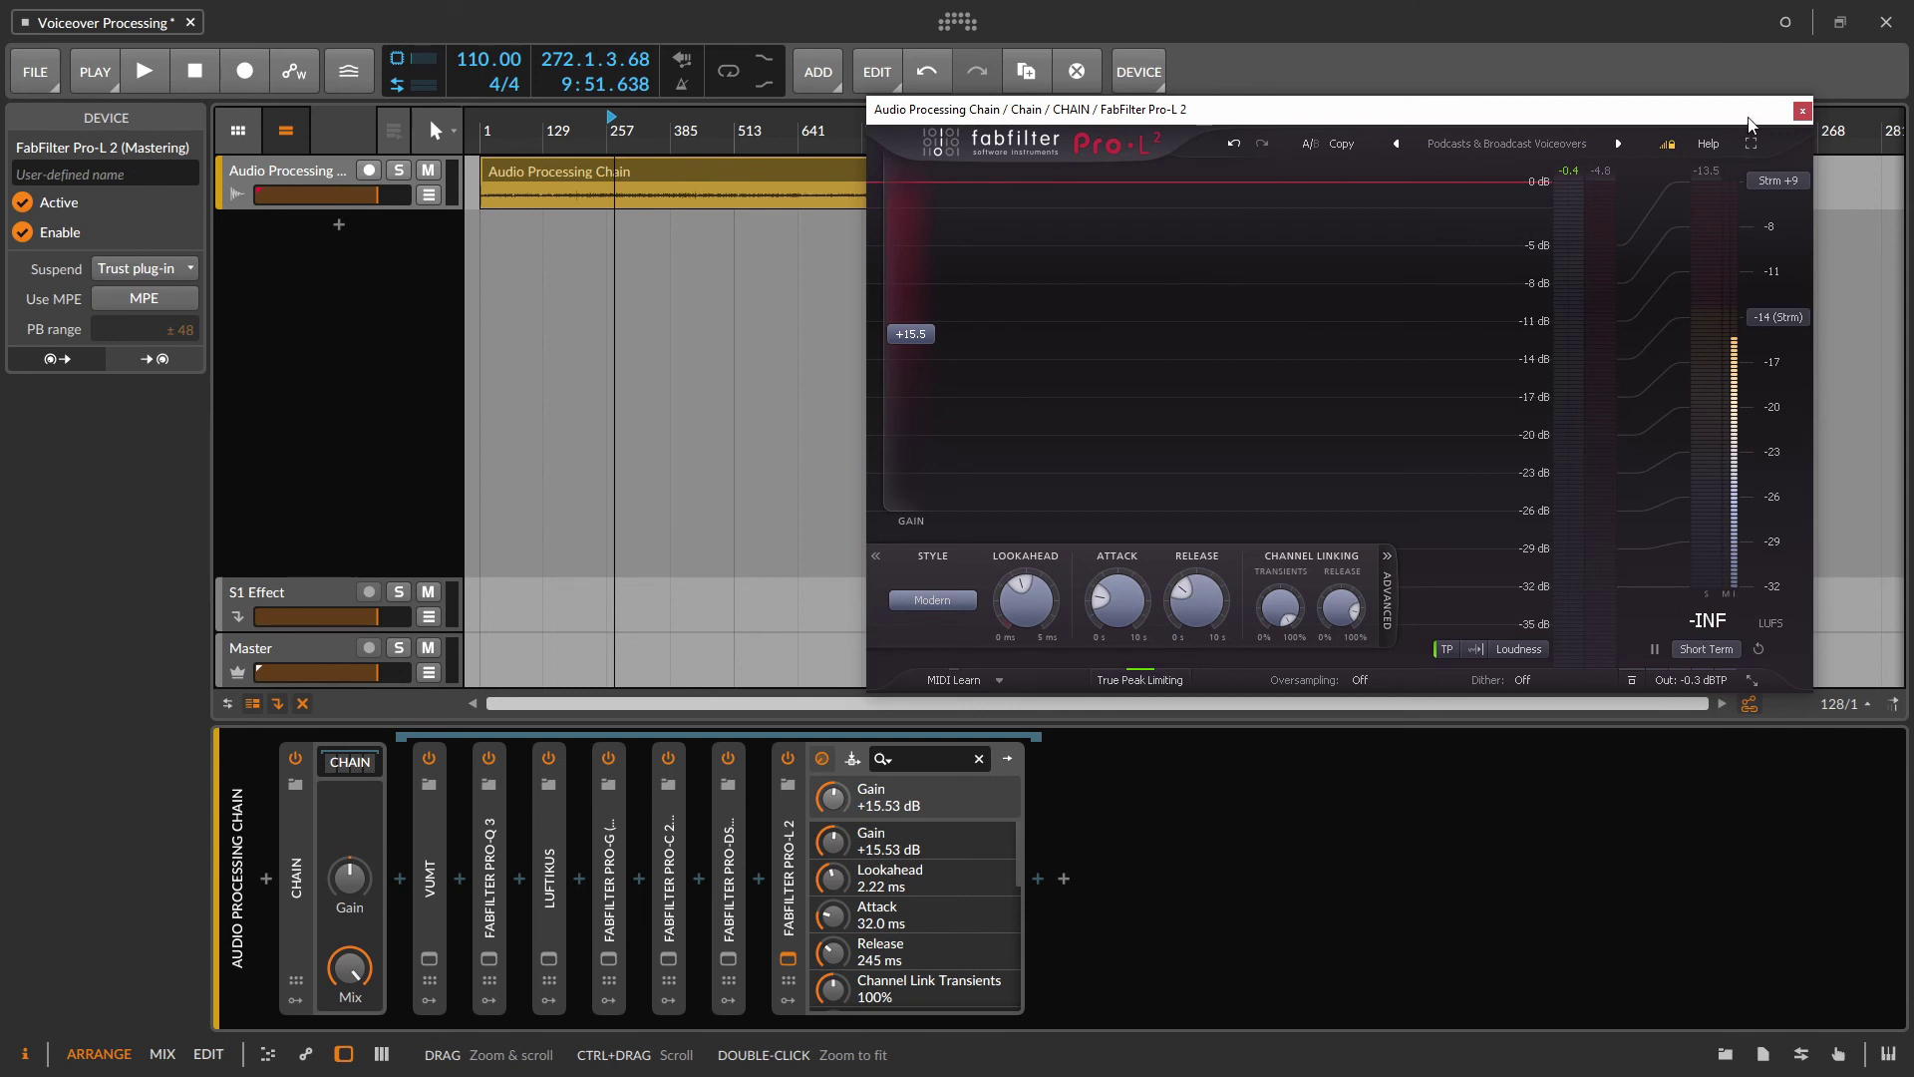
pyautogui.click(1803, 111)
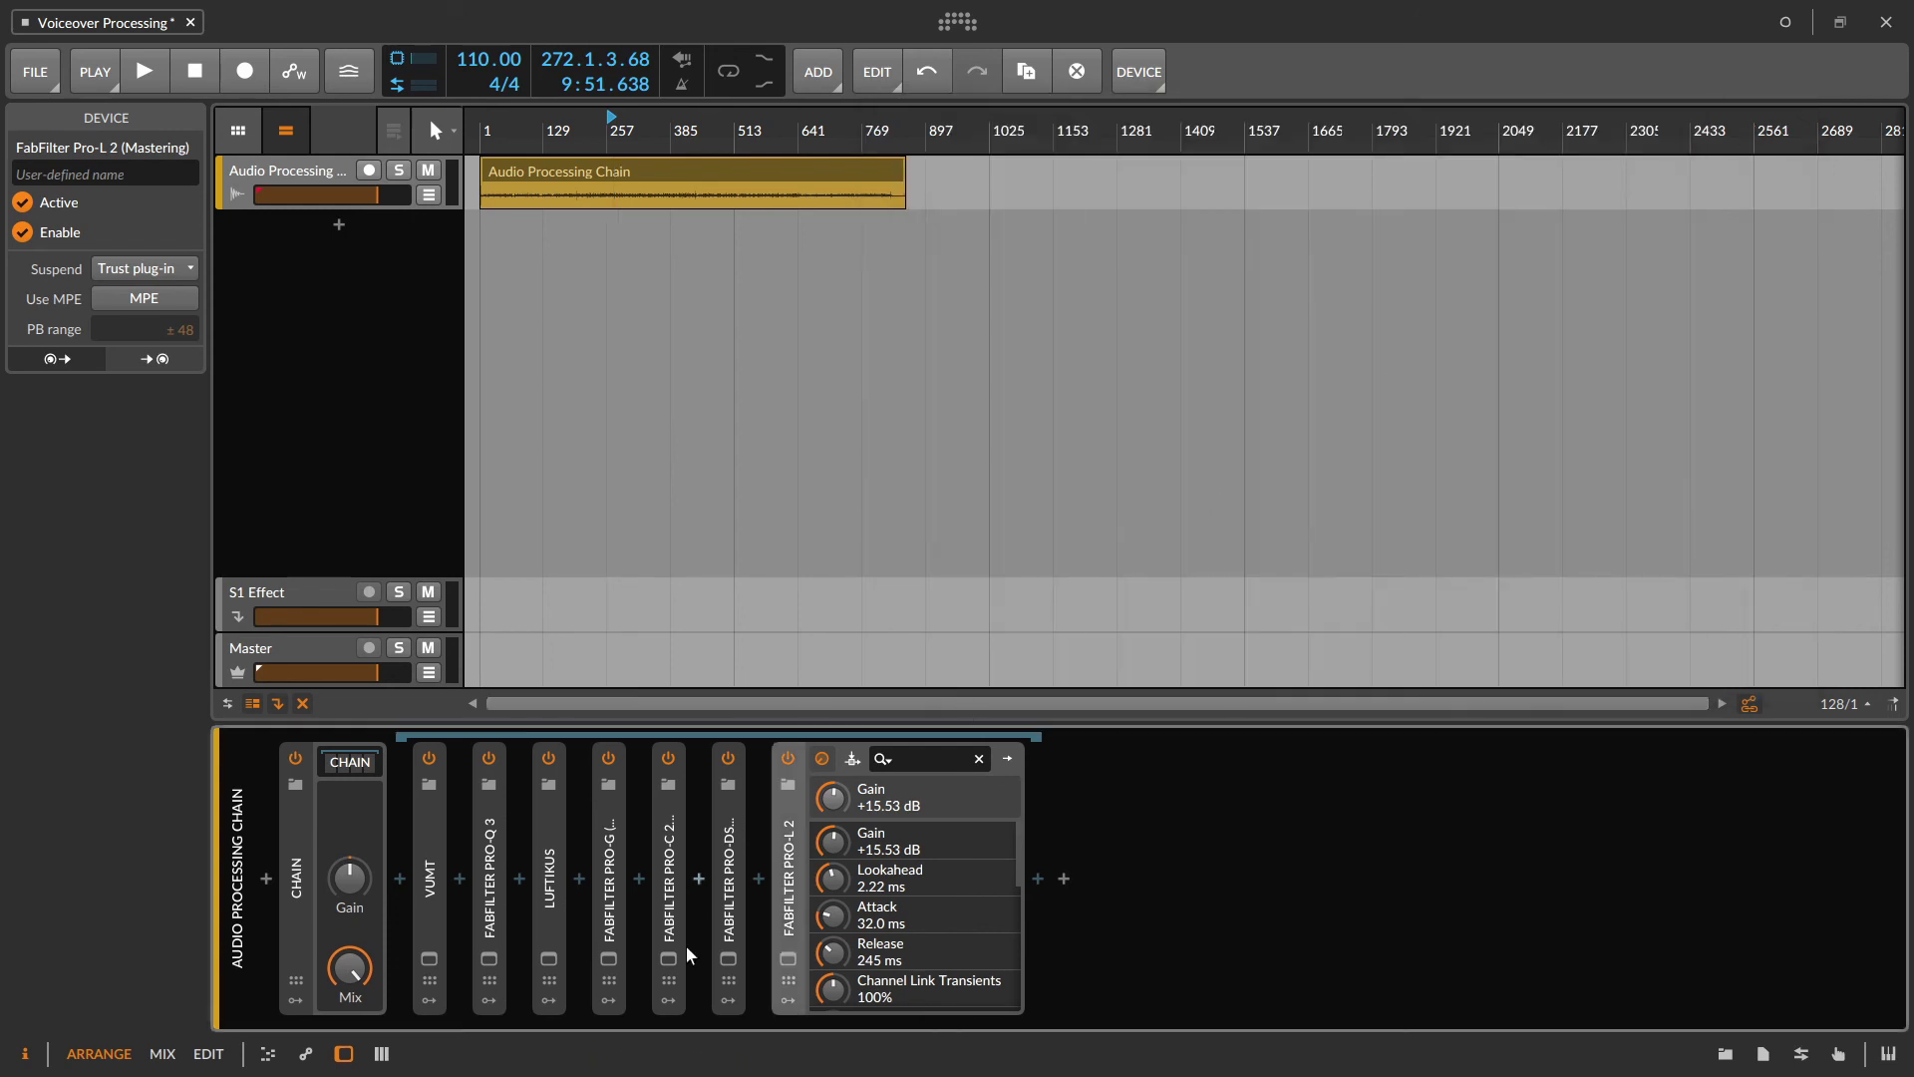